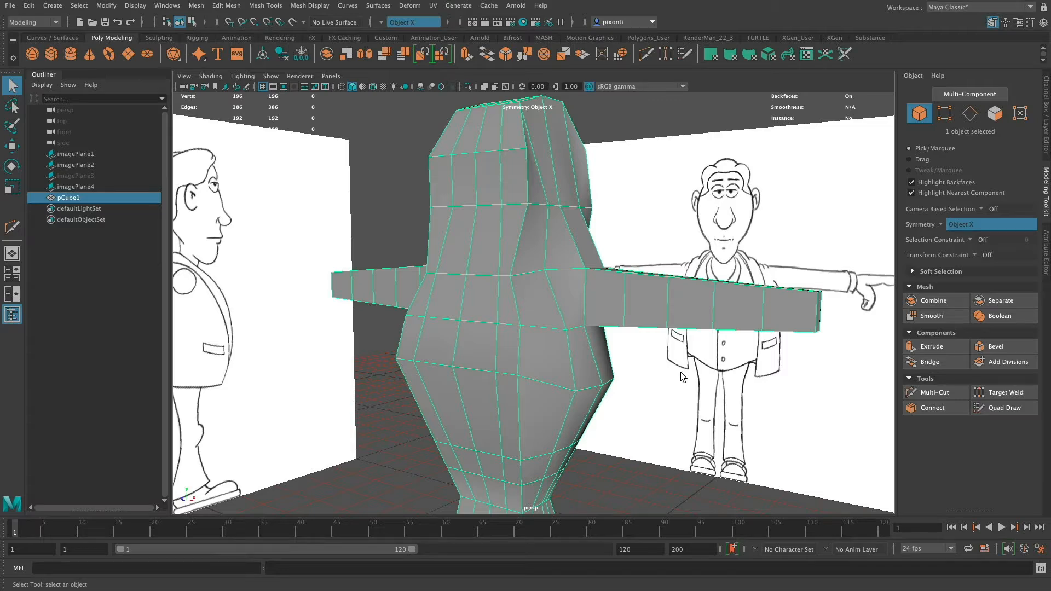
# With Multi-Cut, insert a horizontal edge loop through the torso and arms at mid-height, and another lengthwise along the arms' top and bottom.
pyautogui.keyDown('alt'); pyautogui.moveTo(654, 363); pyautogui.dragTo(617, 394); pyautogui.keyUp('alt')
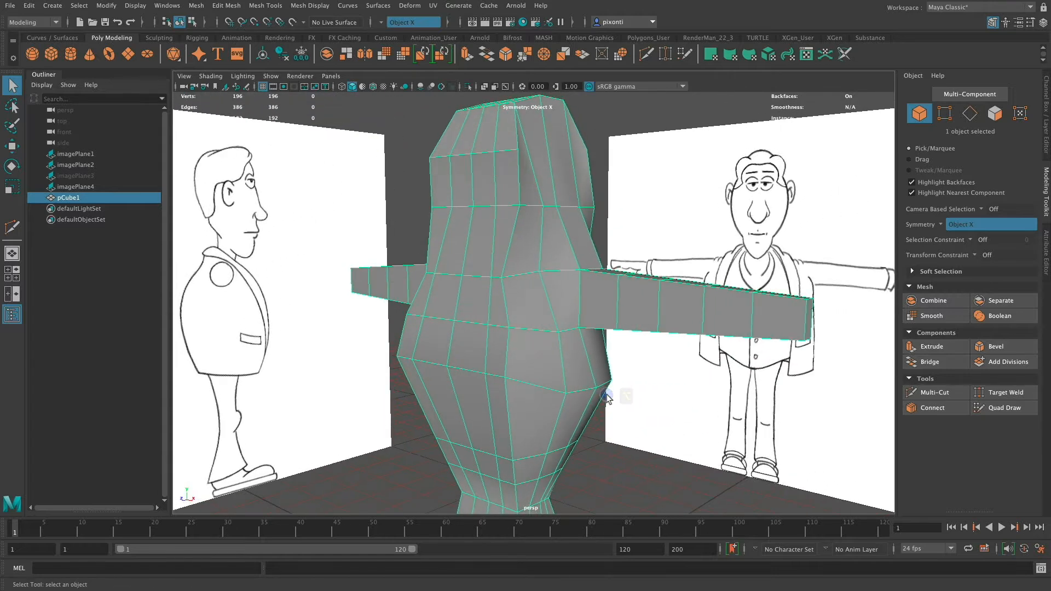
pyautogui.click(947, 392)
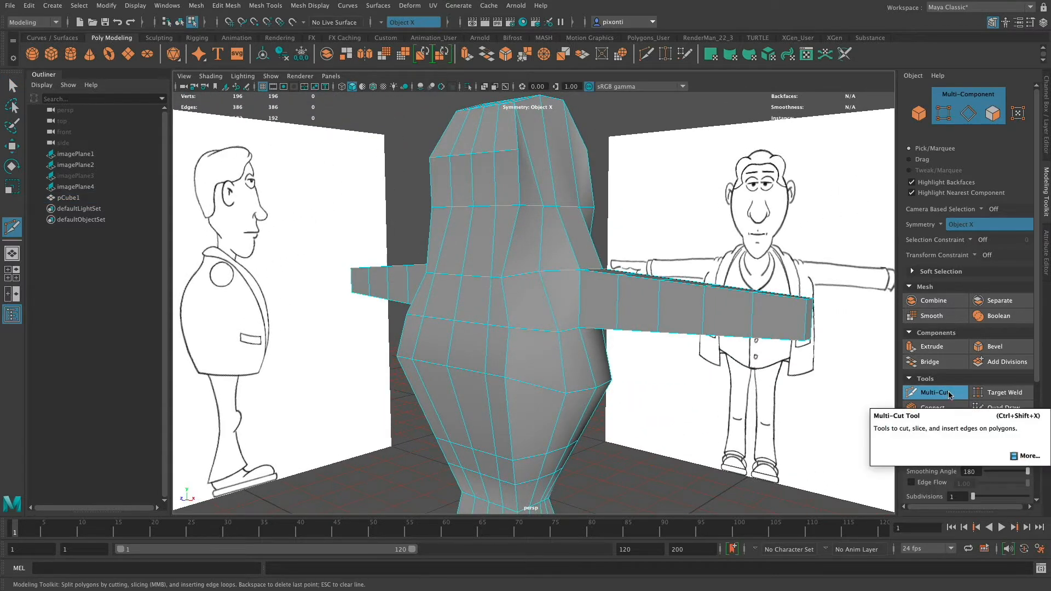
pyautogui.click(566, 392)
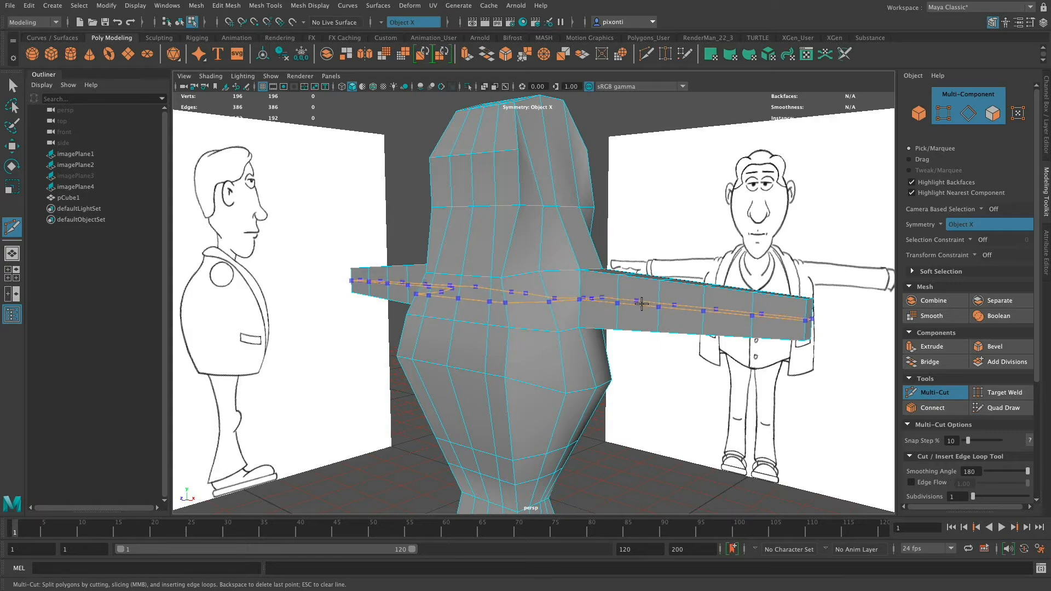
pyautogui.click(663, 302)
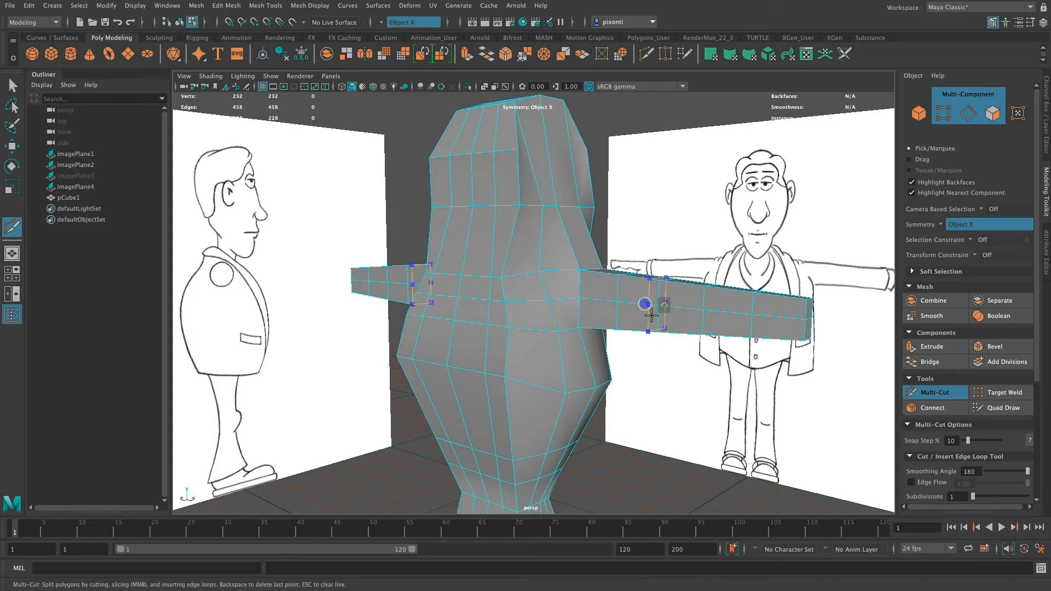
pyautogui.keyDown('alt'); pyautogui.moveTo(728, 327); pyautogui.dragTo(575, 360); pyautogui.keyUp('alt')
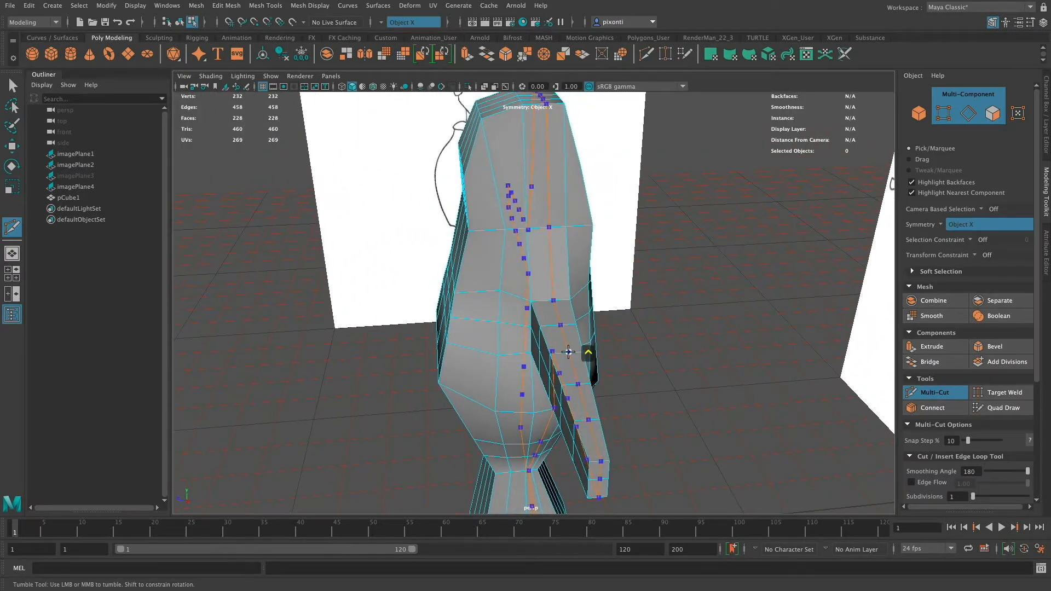
pyautogui.keyDown('ctrl'); pyautogui.click(566, 351); pyautogui.keyUp('ctrl')
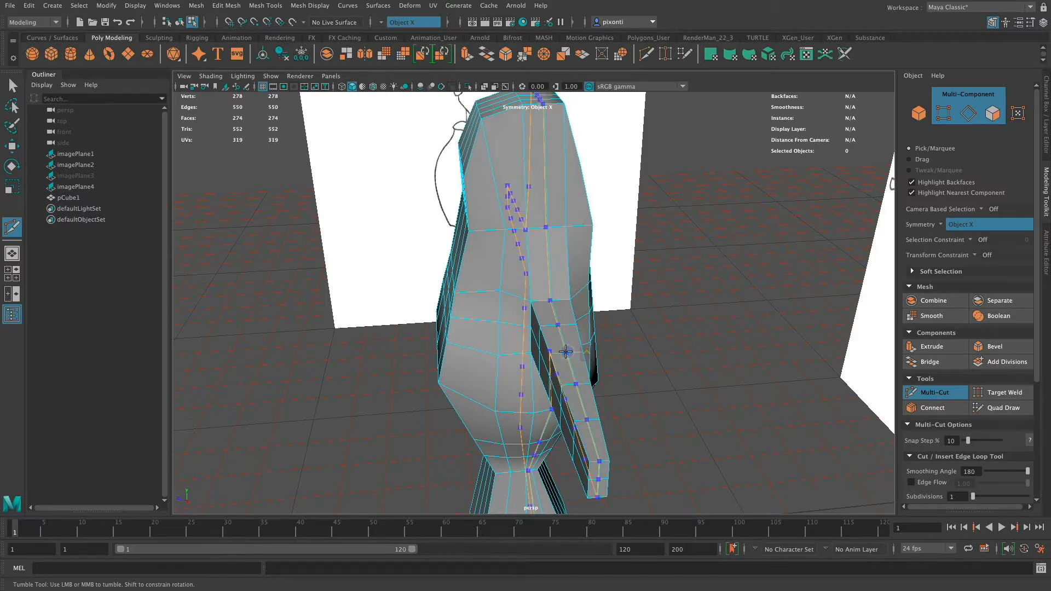
pyautogui.keyDown('alt'); pyautogui.moveTo(556, 424); pyautogui.dragTo(668, 375); pyautogui.keyUp('alt')
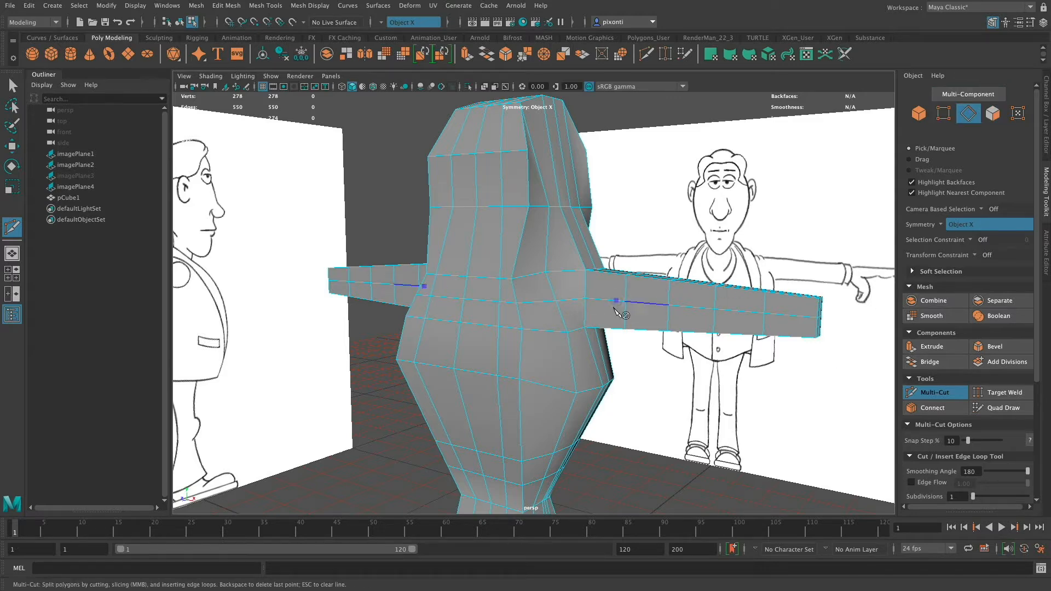
pyautogui.press('super+z')
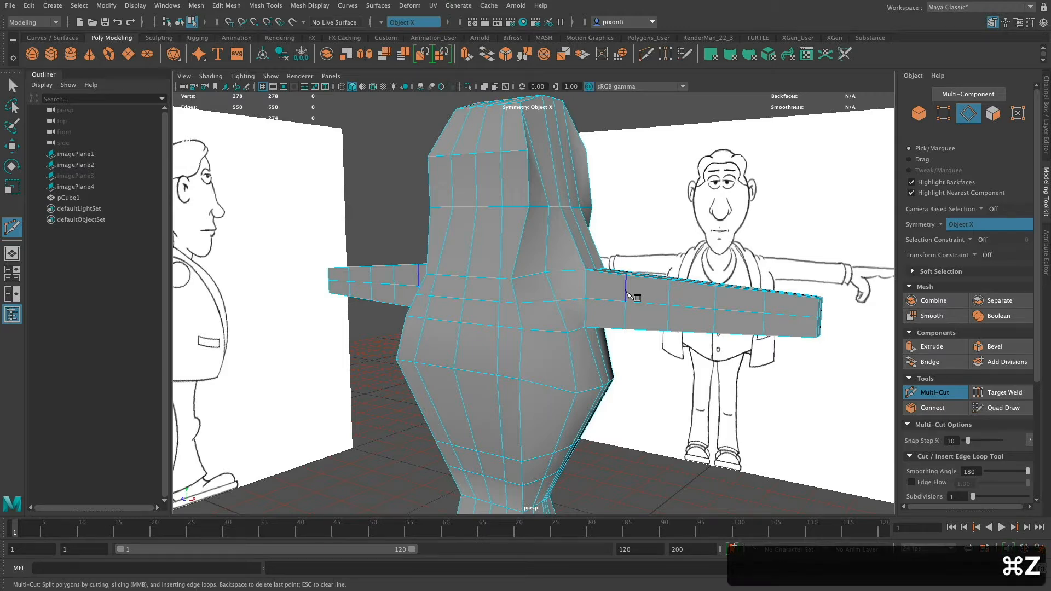
# Try selecting the centre edge rows running lengthwise along the front and back of both arms.
pyautogui.press('q')
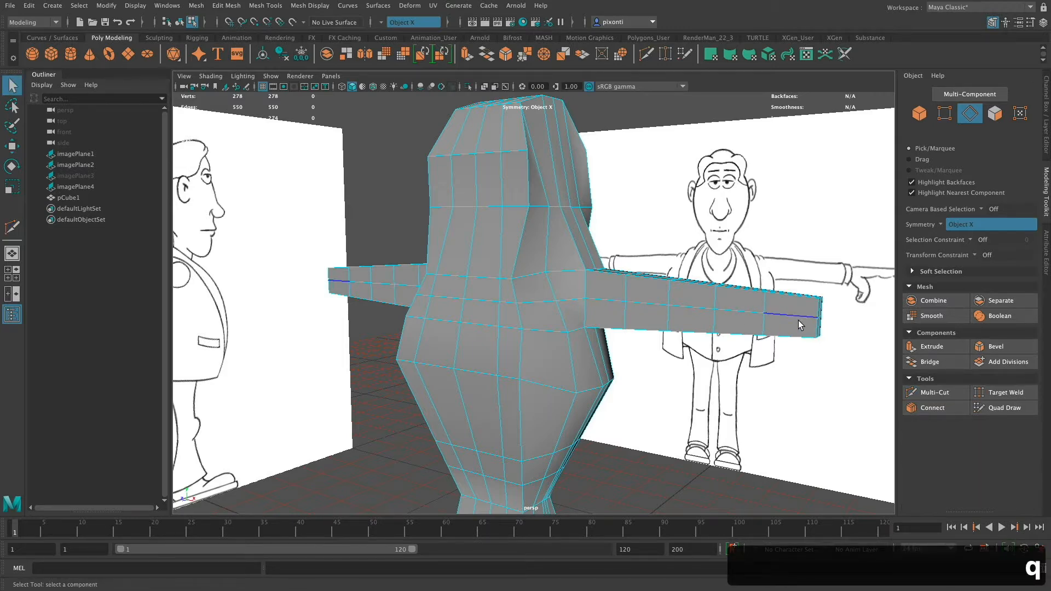
pyautogui.click(606, 300)
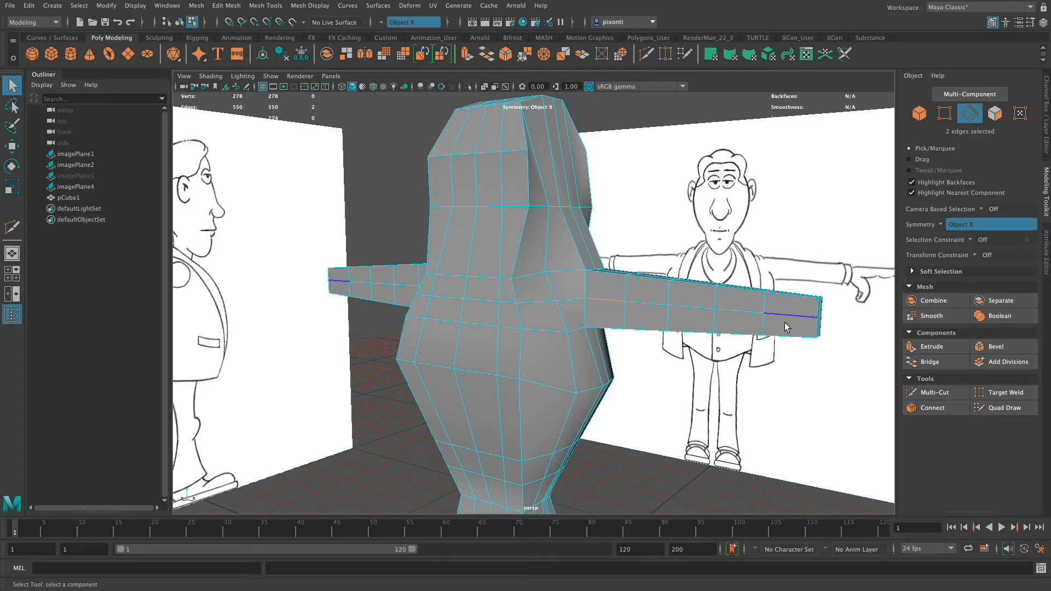
pyautogui.keyDown('alt'); pyautogui.moveTo(788, 328); pyautogui.dragTo(702, 329); pyautogui.keyUp('alt')
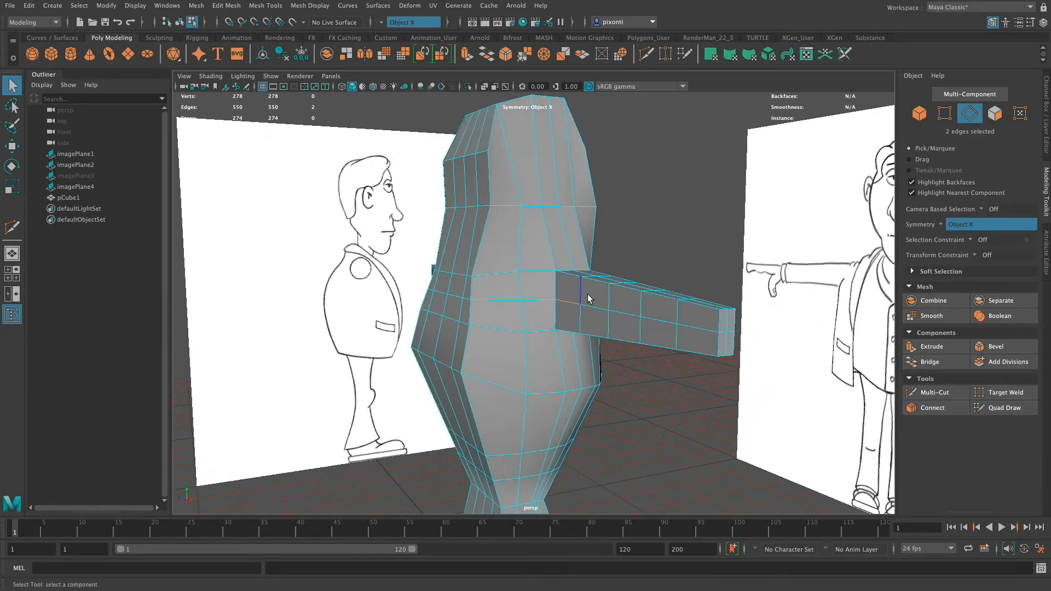
pyautogui.keyDown('shift'); pyautogui.click(596, 307); pyautogui.keyUp('shift')
pyautogui.keyDown('shift'); pyautogui.click(619, 313); pyautogui.keyUp('shift')
pyautogui.click(572, 302)
pyautogui.keyDown('alt'); pyautogui.moveTo(710, 326); pyautogui.dragTo(645, 321); pyautogui.keyUp('alt')
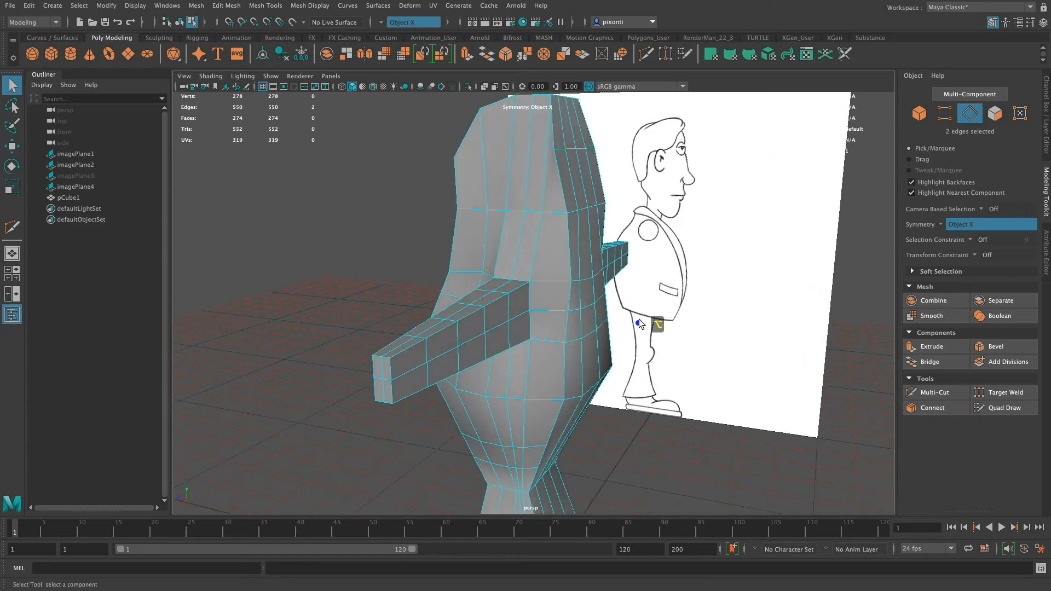
pyautogui.doubleClick(520, 314)
pyautogui.keyDown('alt'); pyautogui.moveTo(509, 340); pyautogui.dragTo(711, 328); pyautogui.keyUp('alt')
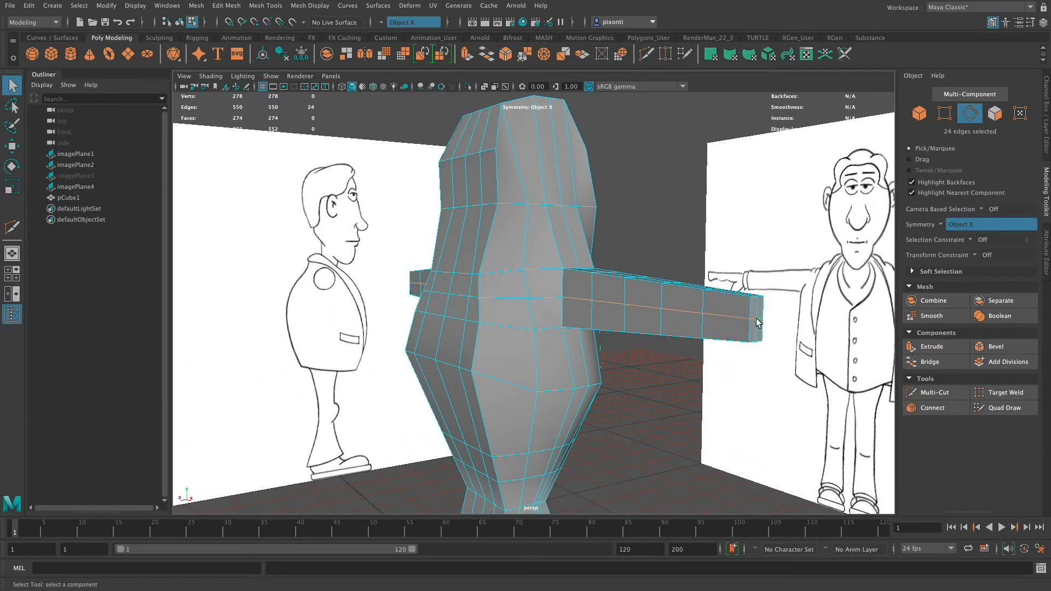
pyautogui.click(550, 300)
pyautogui.moveTo(634, 312)
pyautogui.keyDown('alt'); pyautogui.mouseDown()
pyautogui.moveTo(633, 328)
pyautogui.moveTo(684, 328)
pyautogui.moveTo(670, 323)
pyautogui.moveTo(651, 352)
pyautogui.moveTo(645, 324)
pyautogui.mouseUp(); pyautogui.keyUp('alt')
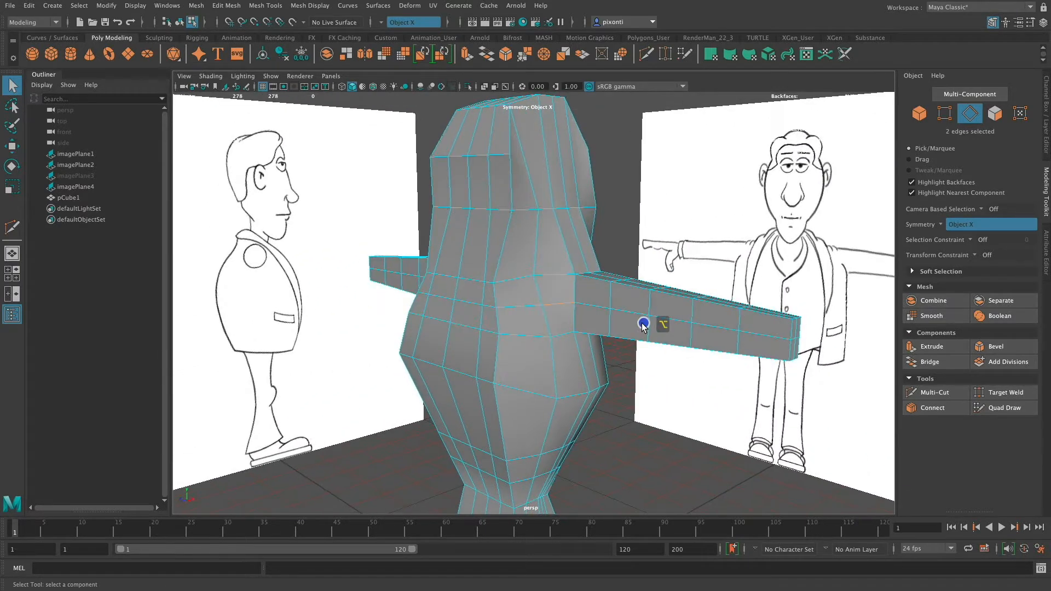
pyautogui.keyDown('shift'); pyautogui.doubleClick(470, 302); pyautogui.keyUp('shift')
pyautogui.keyDown('alt'); pyautogui.moveTo(704, 321); pyautogui.dragTo(642, 353); pyautogui.keyUp('alt')
pyautogui.doubleClick(505, 319)
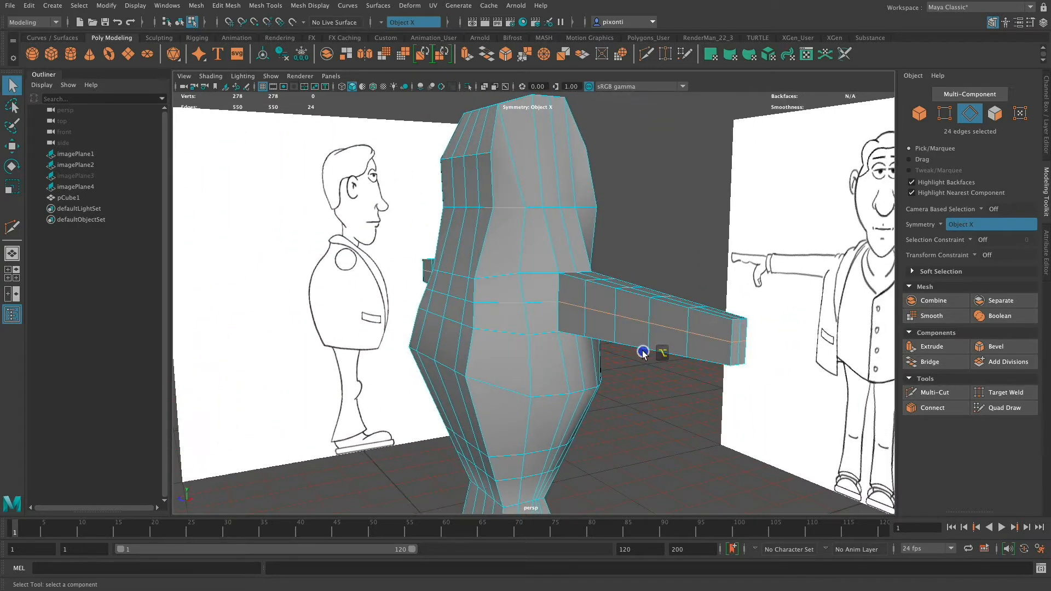
pyautogui.keyDown('alt'); pyautogui.moveTo(645, 312); pyautogui.dragTo(629, 323); pyautogui.keyUp('alt')
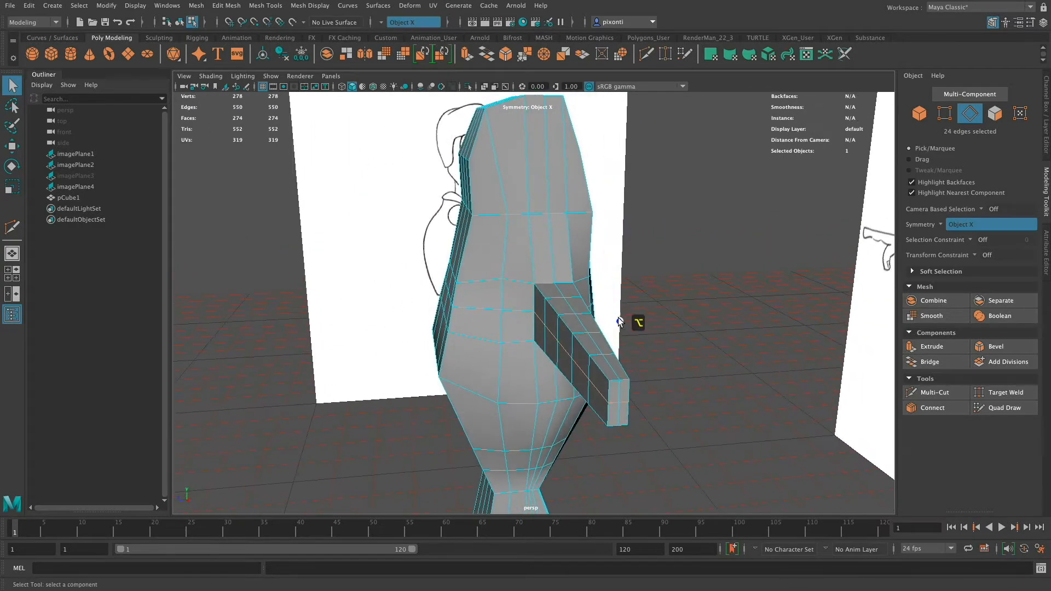
# Scale the four lengthwise corner edge rows of both arms slightly inward vertically and outward to about 1.54 in Z.
pyautogui.click(544, 295)
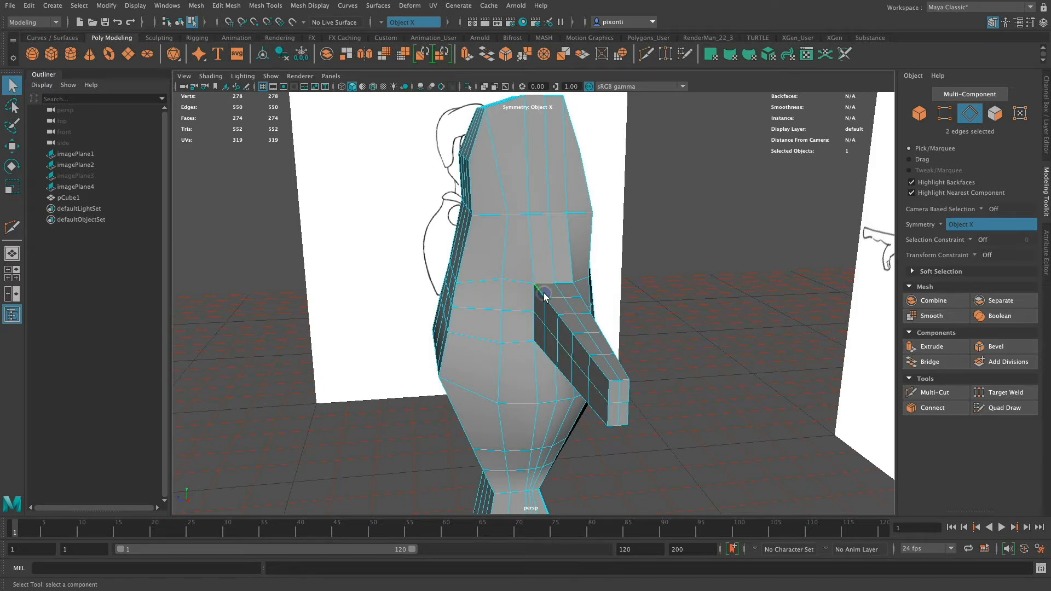
pyautogui.doubleClick(602, 372)
pyautogui.keyDown('alt'); pyautogui.moveTo(600, 368); pyautogui.dragTo(605, 352); pyautogui.keyUp('alt')
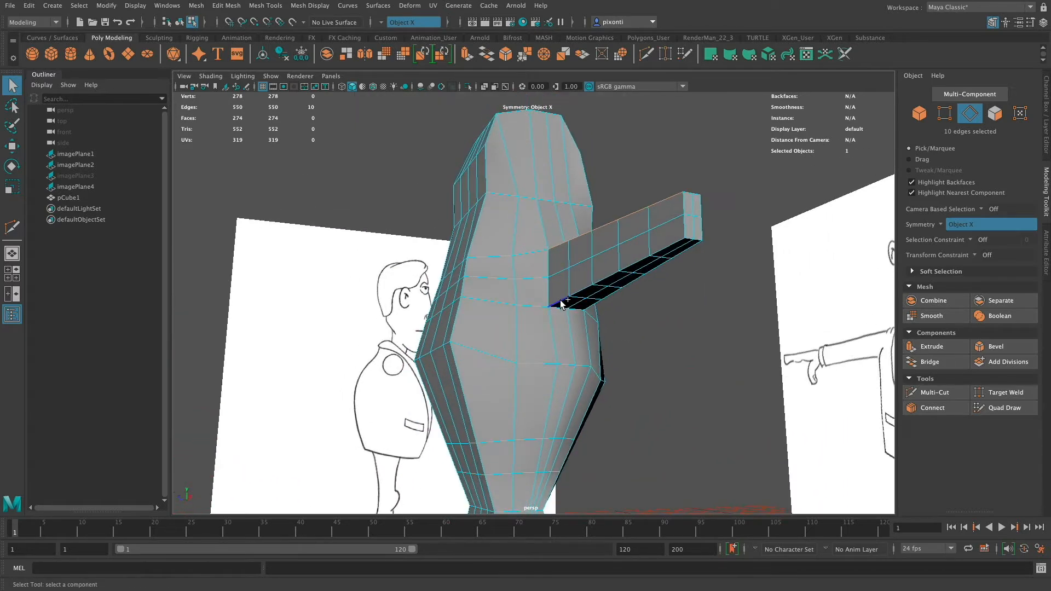
pyautogui.keyDown('shift'); pyautogui.doubleClick(681, 241); pyautogui.keyUp('shift')
pyautogui.keyDown('alt'); pyautogui.moveTo(681, 241); pyautogui.dragTo(627, 252); pyautogui.keyUp('alt')
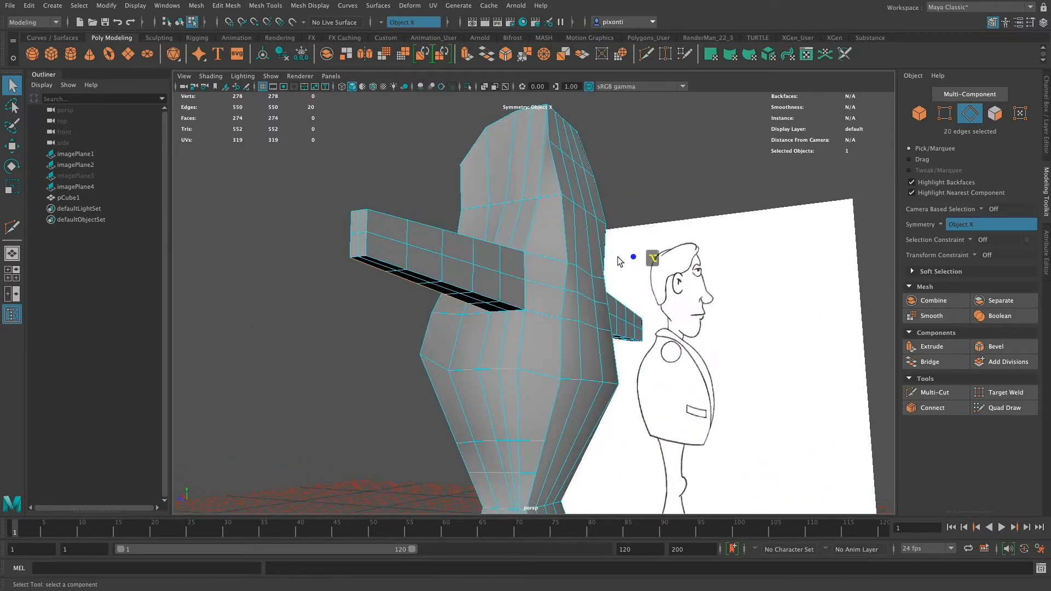
pyautogui.keyDown('shift'); pyautogui.click(511, 307); pyautogui.keyUp('shift')
pyautogui.keyDown('shift'); pyautogui.doubleClick(391, 266); pyautogui.keyUp('shift')
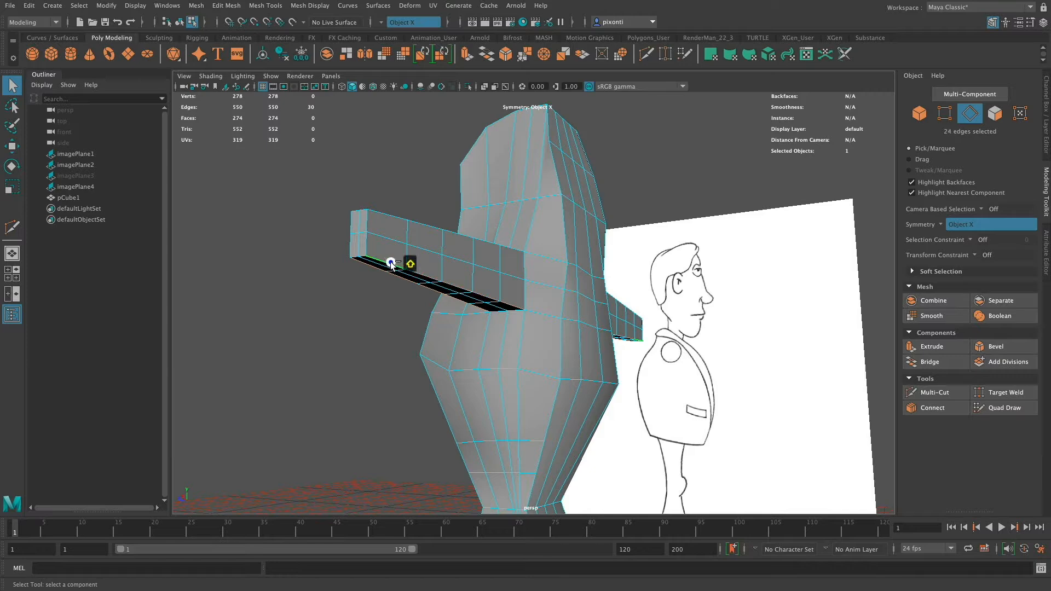
pyautogui.keyDown('alt'); pyautogui.moveTo(509, 236); pyautogui.dragTo(662, 322); pyautogui.keyUp('alt')
pyautogui.keyDown('shift'); pyautogui.doubleClick(386, 348); pyautogui.keyUp('shift')
pyautogui.press('r')
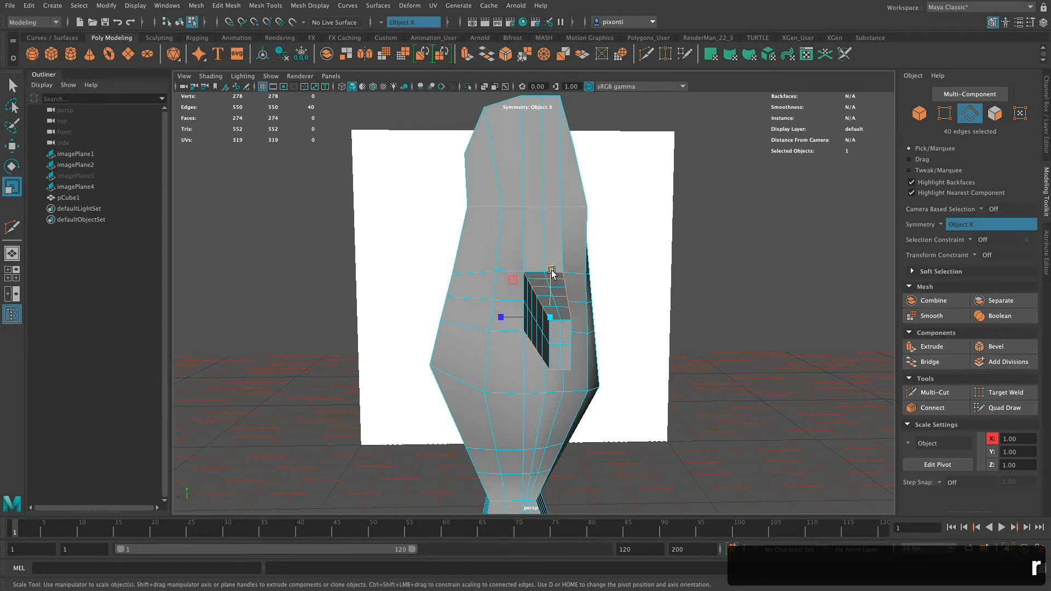
pyautogui.moveTo(551, 272); pyautogui.dragTo(477, 313)
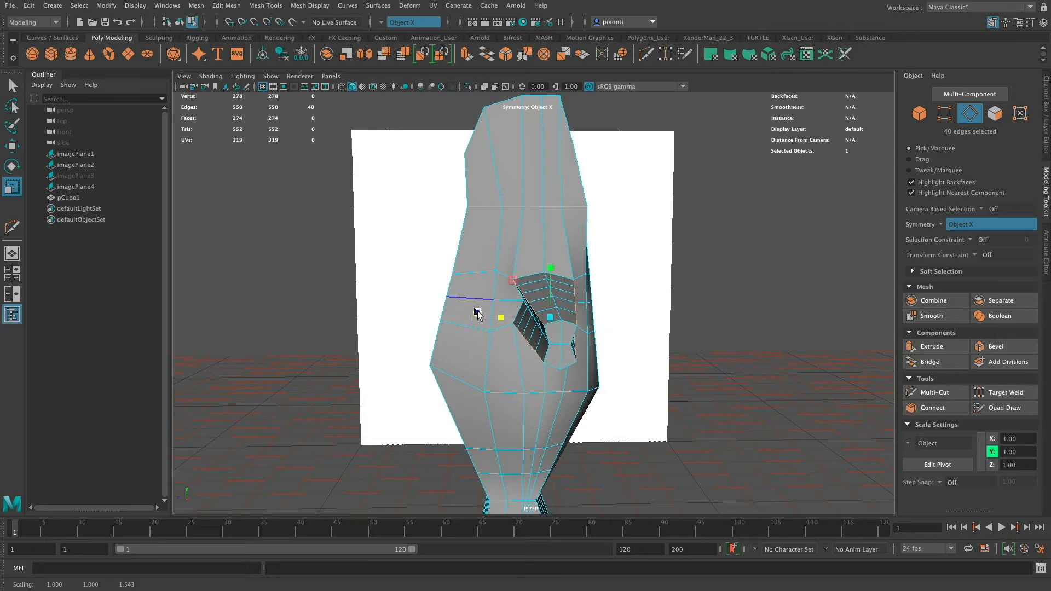
pyautogui.click(588, 317)
pyautogui.keyDown('alt'); pyautogui.moveTo(592, 336); pyautogui.dragTo(601, 310); pyautogui.keyUp('alt')
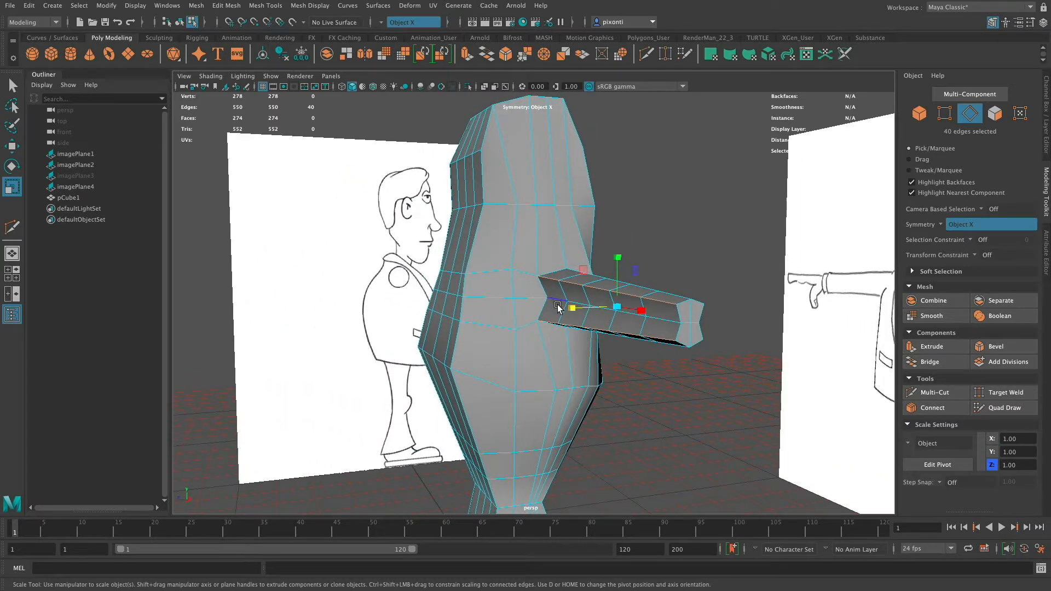
# Scale the front and back centre edge rows of both arms outward in depth to round the arms into an octagonal cross-section.
pyautogui.press('q')
pyautogui.click(558, 300)
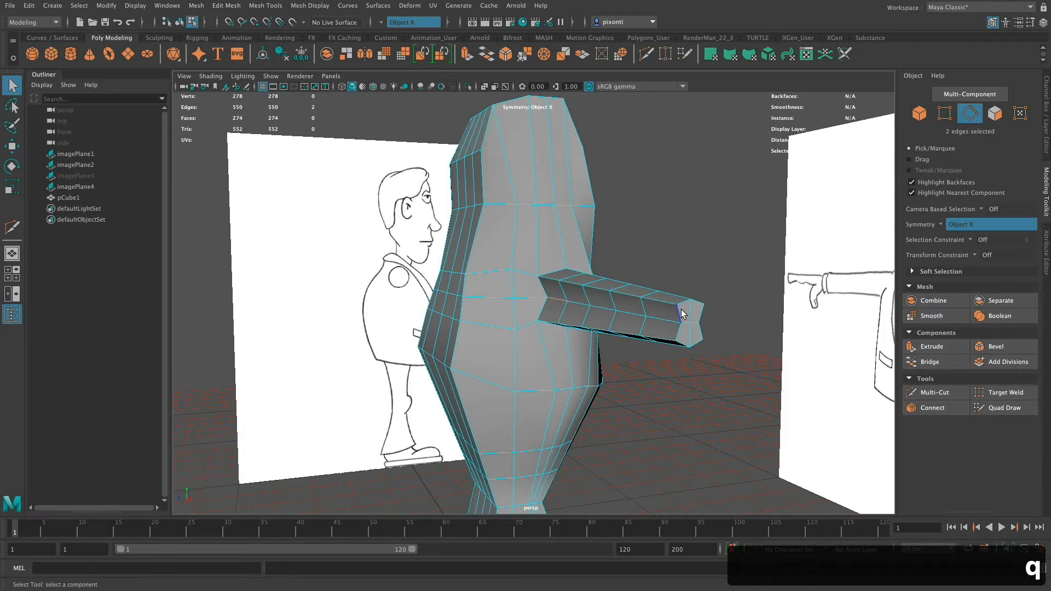
pyautogui.keyDown('alt'); pyautogui.moveTo(691, 321); pyautogui.dragTo(622, 307); pyautogui.keyUp('alt')
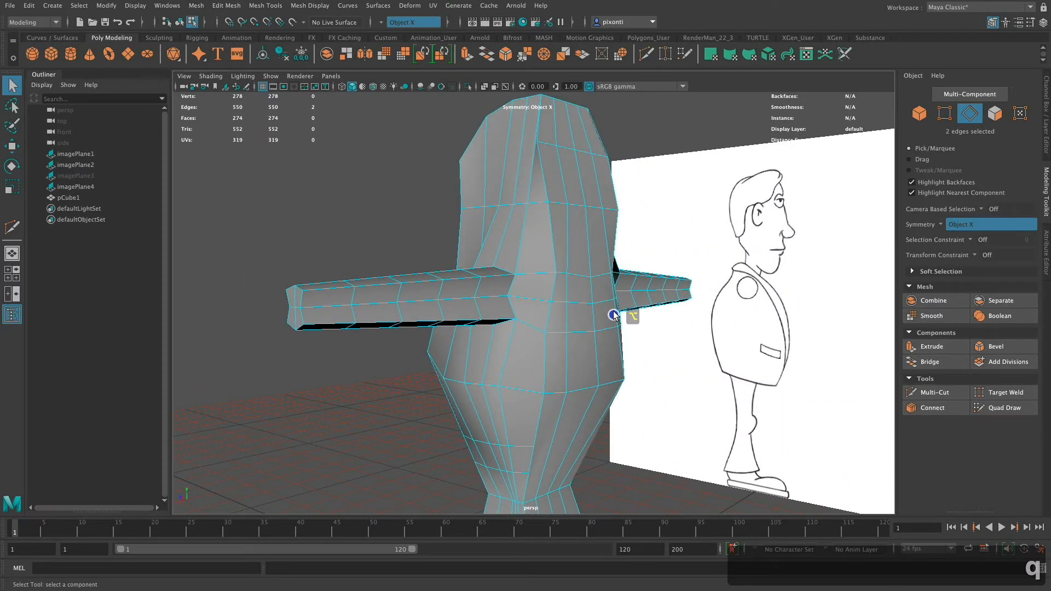
pyautogui.doubleClick(493, 296)
pyautogui.press('r')
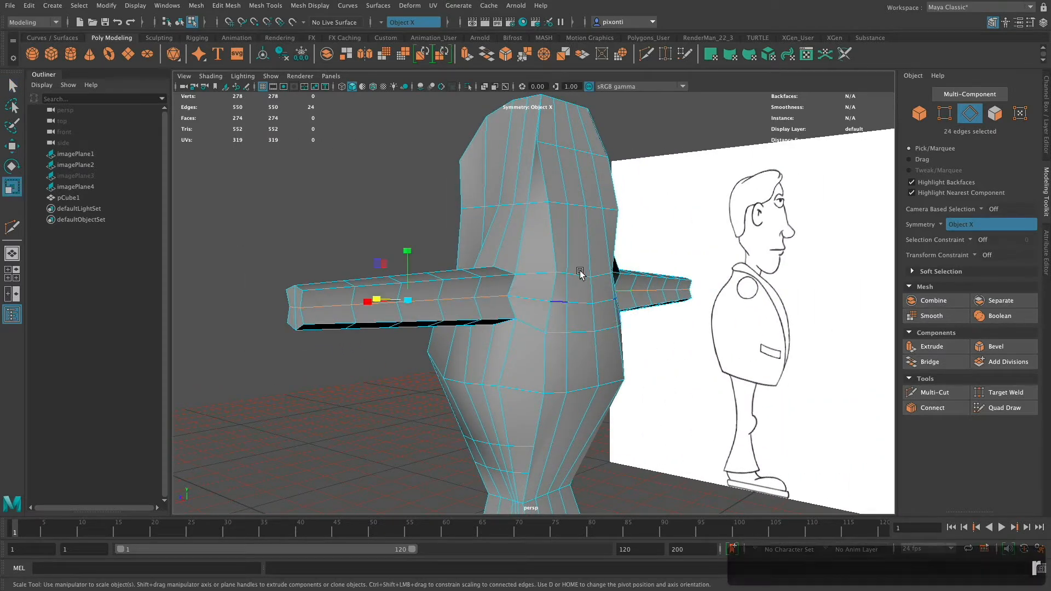
pyautogui.keyDown('alt'); pyautogui.moveTo(575, 274); pyautogui.dragTo(540, 306); pyautogui.keyUp('alt')
pyautogui.press('q')
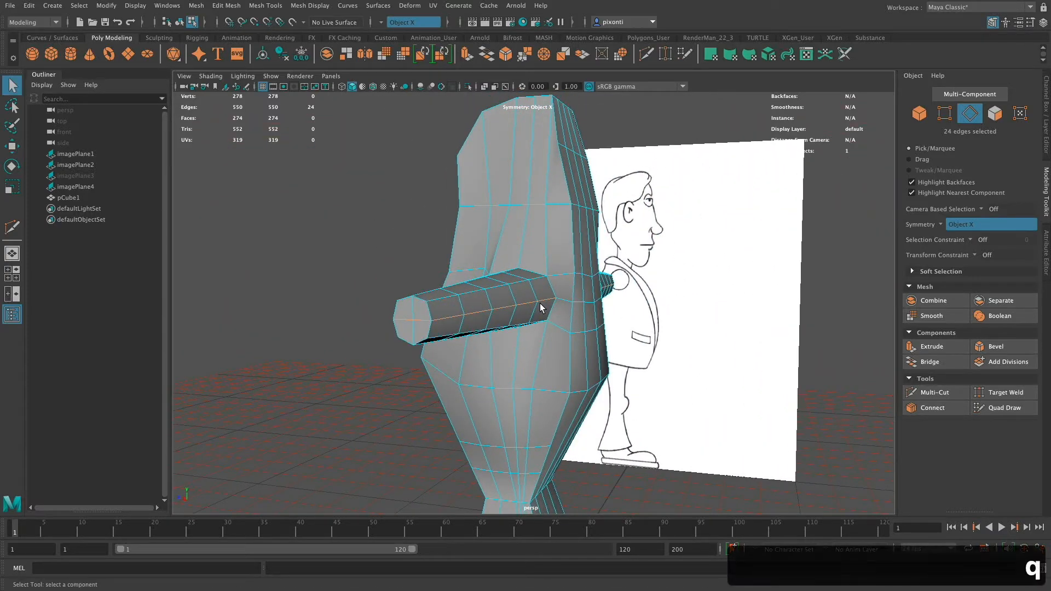
# In the side view, move all arm and shoulder-ring vertices over the reference's shoulder circle, at about Y 116.13 and Z 8.37.
pyautogui.moveTo(539, 343)
pyautogui.keyDown('alt'); pyautogui.mouseDown()
pyautogui.moveTo(560, 359)
pyautogui.moveTo(591, 357)
pyautogui.moveTo(554, 347)
pyautogui.mouseUp(); pyautogui.keyUp('alt')
pyautogui.press('space')
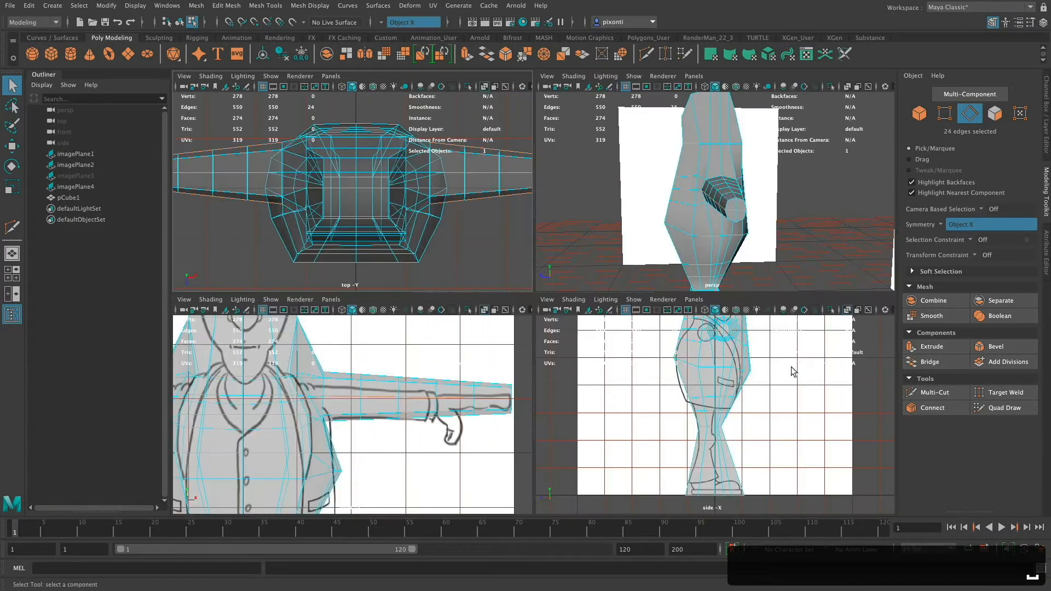
pyautogui.press('space')
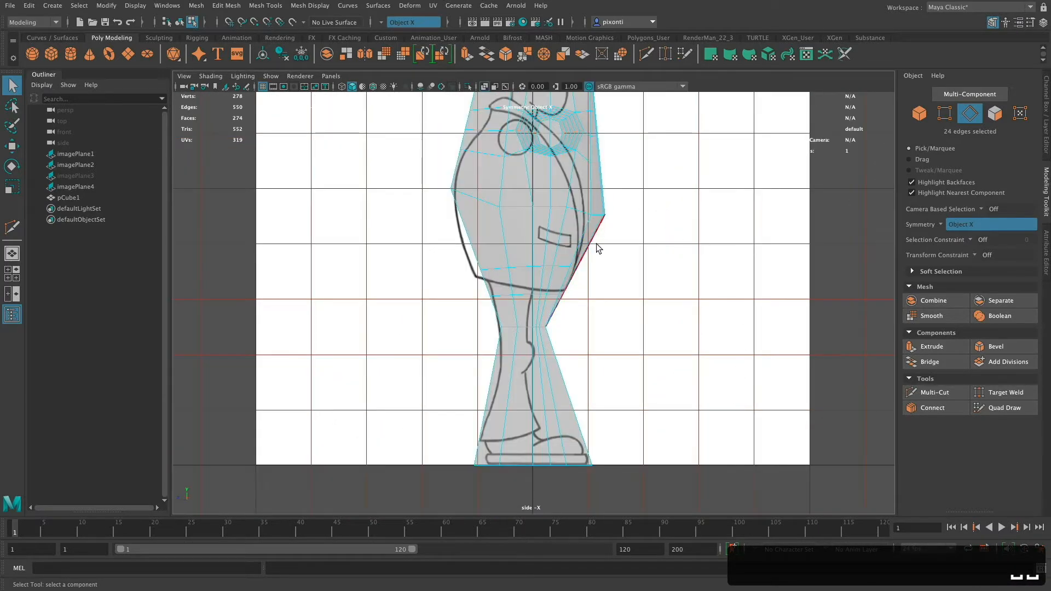
pyautogui.keyDown('alt'); pyautogui.moveTo(584, 265); pyautogui.dragTo(569, 404, button='middle'); pyautogui.keyUp('alt')
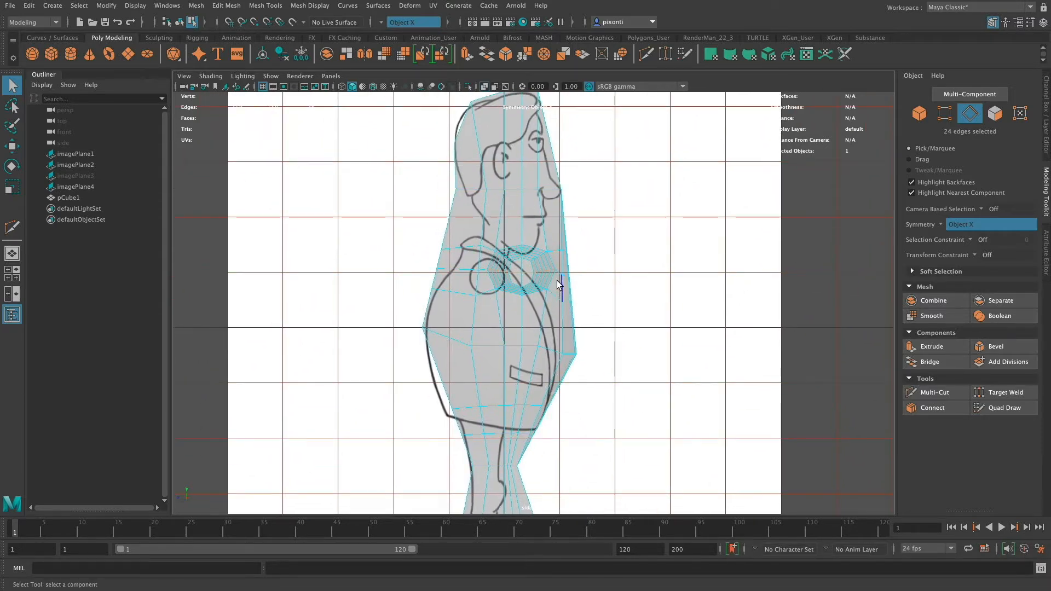
pyautogui.moveTo(546, 277); pyautogui.dragTo(501, 276, button='right')
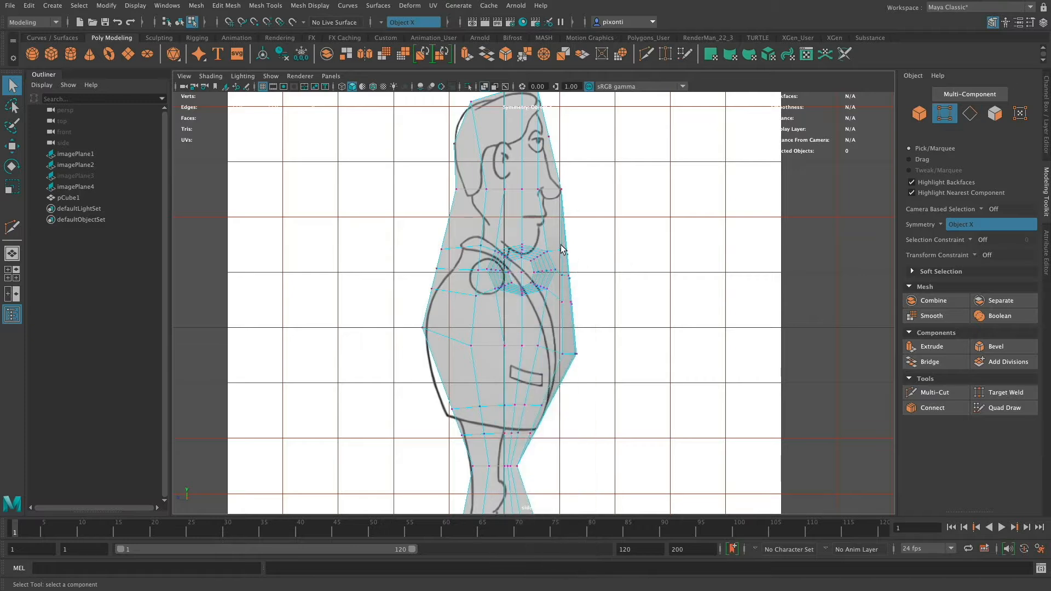
pyautogui.keyDown('alt'); pyautogui.moveTo(577, 281); pyautogui.dragTo(598, 335, button='middle'); pyautogui.keyUp('alt')
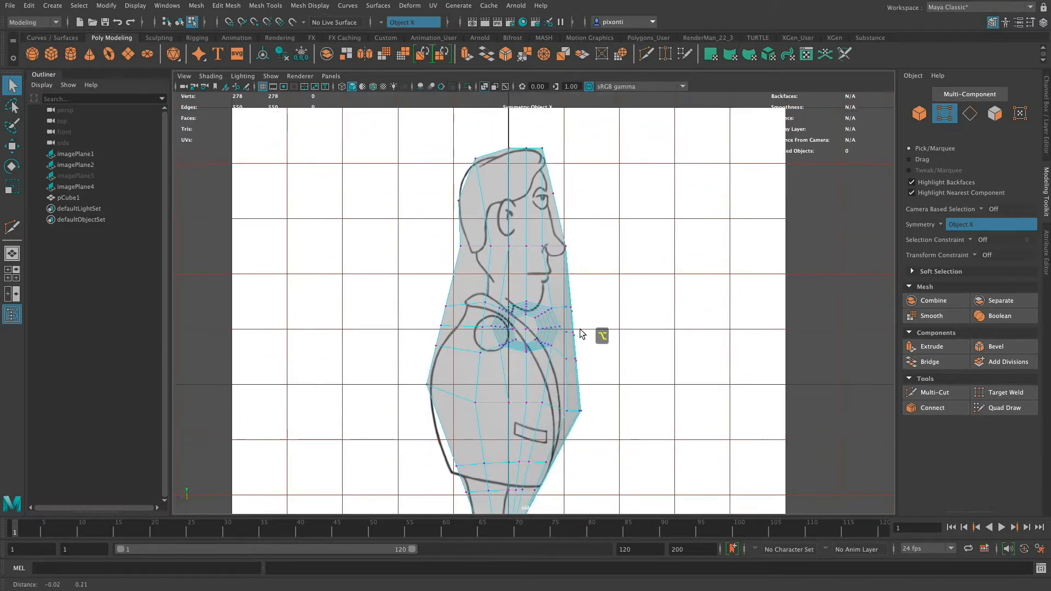
pyautogui.keyDown('alt'); pyautogui.moveTo(598, 336); pyautogui.dragTo(611, 292, button='right'); pyautogui.keyUp('alt')
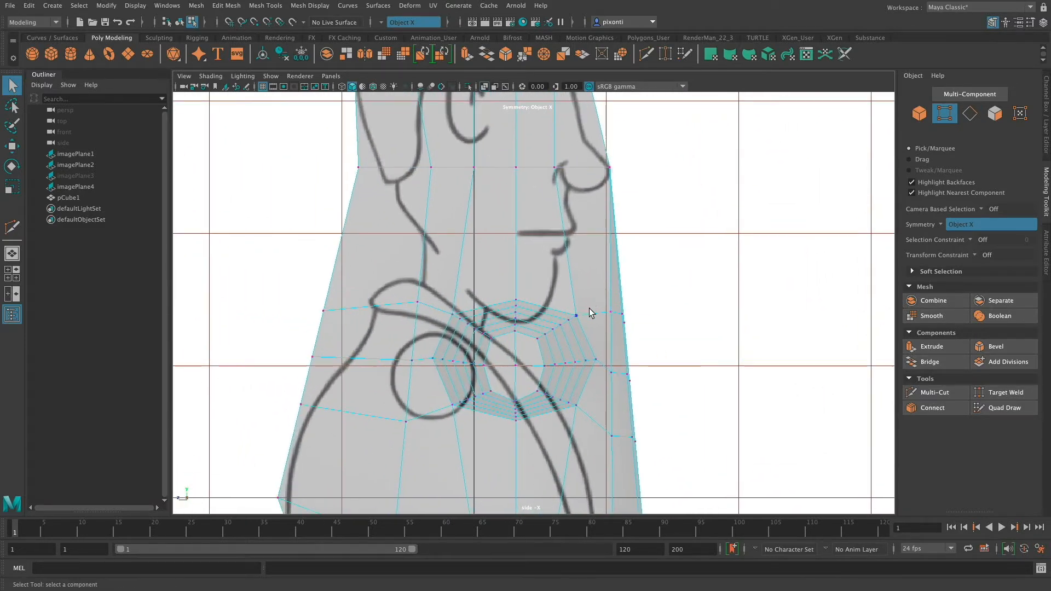
pyautogui.moveTo(586, 319); pyautogui.dragTo(391, 432)
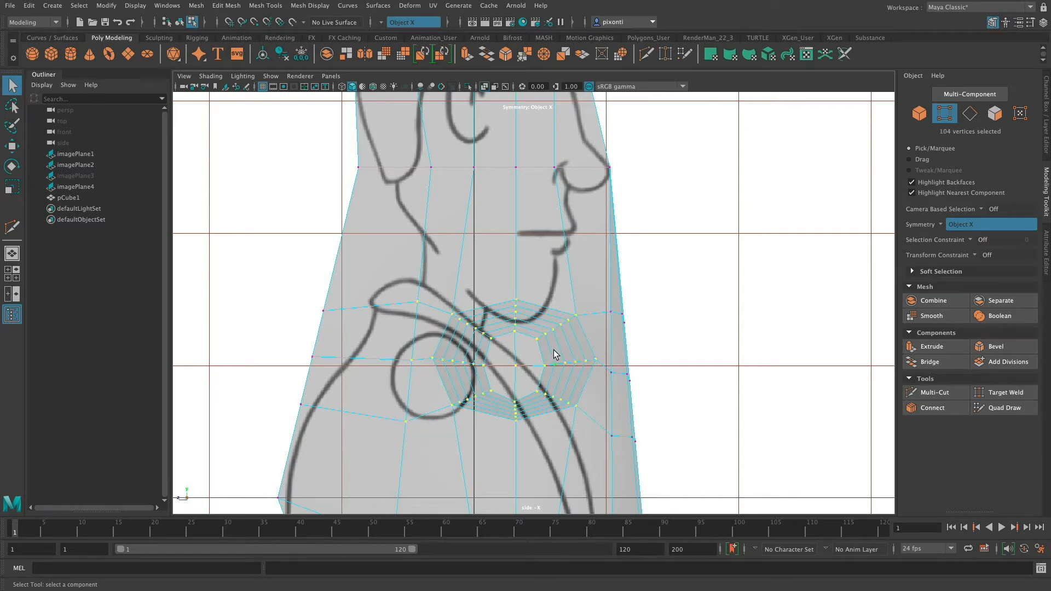
pyautogui.press('w')
pyautogui.moveTo(452, 364); pyautogui.dragTo(396, 362)
pyautogui.moveTo(447, 314); pyautogui.dragTo(446, 325)
pyautogui.moveTo(425, 372); pyautogui.dragTo(396, 369)
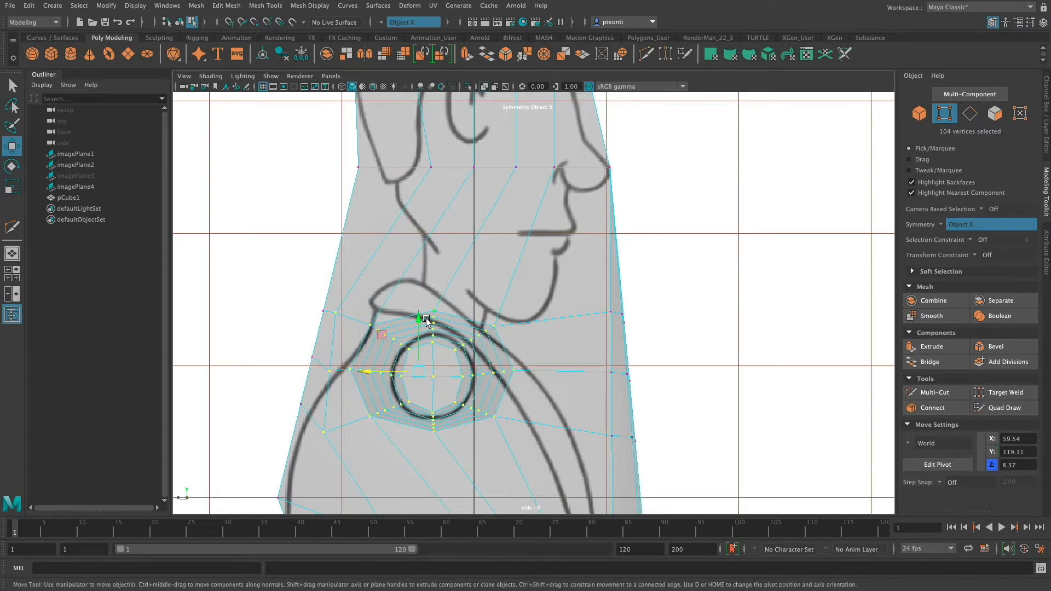
pyautogui.moveTo(419, 318); pyautogui.dragTo(418, 339)
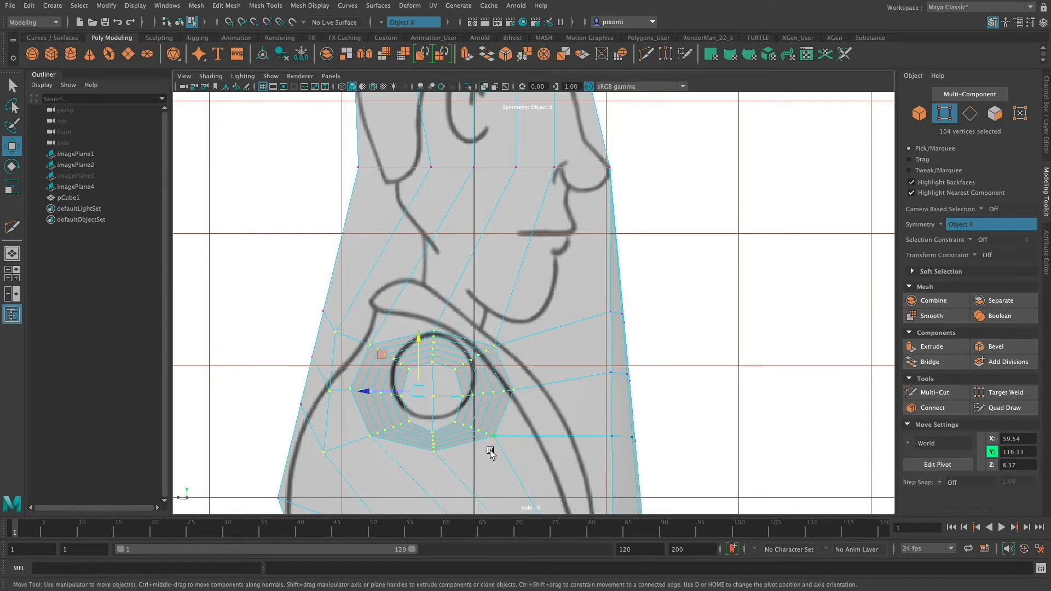
pyautogui.press('space')
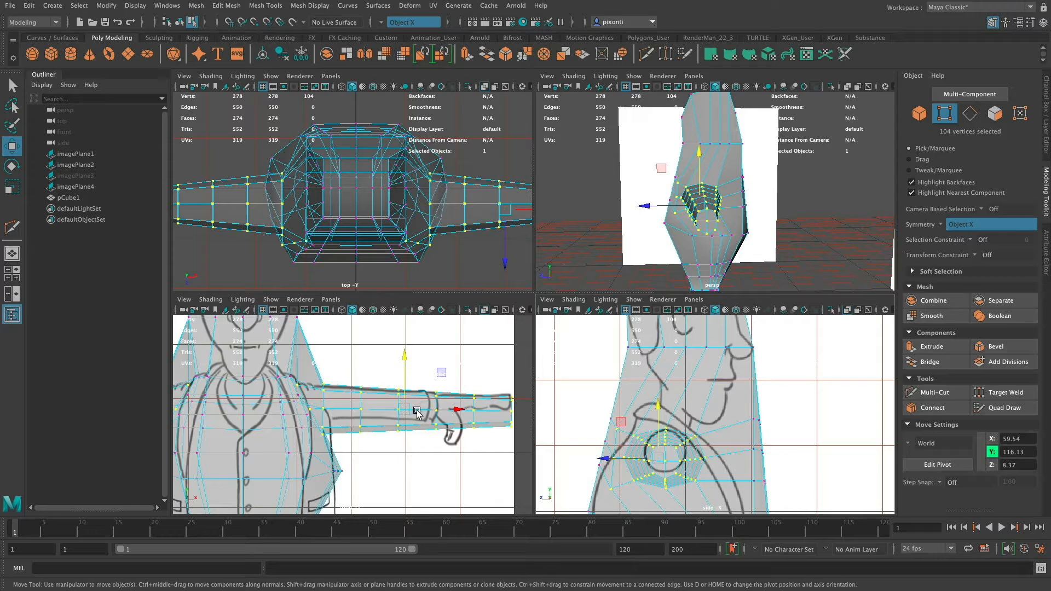
# In the front view, move both shoulder rings' upper vertices inward, lower vertices outward to about X 31.86, and centre vertices onto the armhole line.
pyautogui.press('f')
pyautogui.press('space')
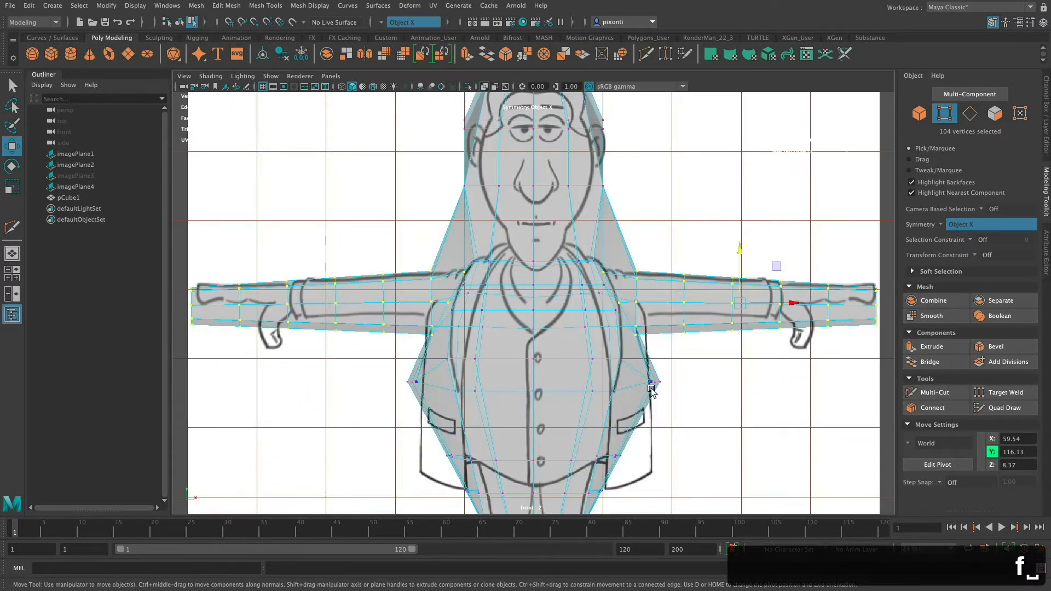
pyautogui.keyDown('alt'); pyautogui.moveTo(669, 397); pyautogui.dragTo(484, 417, button='middle'); pyautogui.keyUp('alt')
pyautogui.keyDown('alt'); pyautogui.moveTo(484, 417); pyautogui.dragTo(813, 415, button='right'); pyautogui.keyUp('alt')
pyautogui.keyDown('alt'); pyautogui.moveTo(569, 389); pyautogui.dragTo(572, 390, button='right'); pyautogui.keyUp('alt')
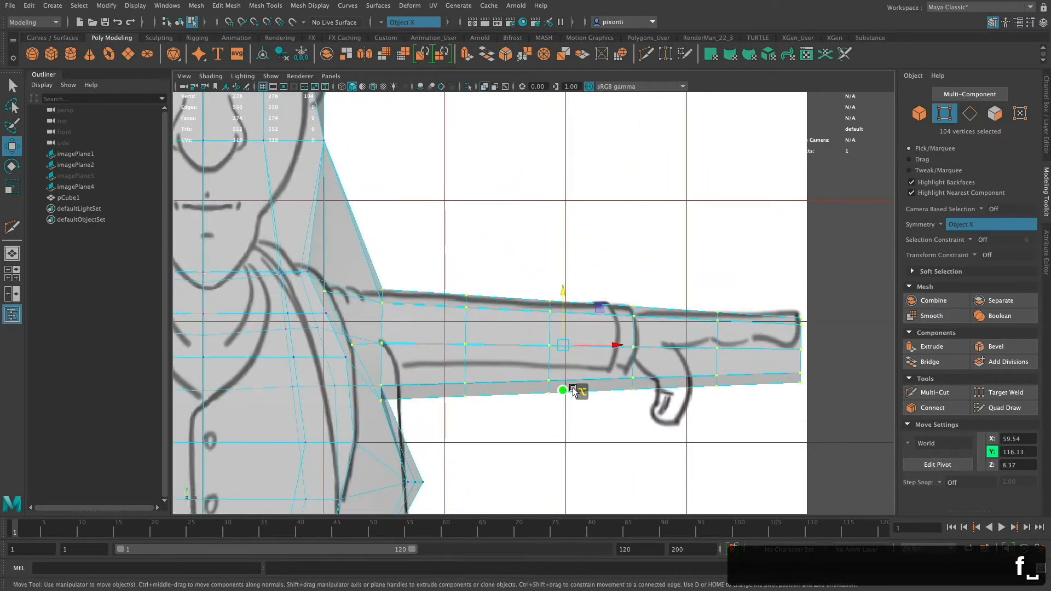
pyautogui.keyDown('alt'); pyautogui.moveTo(572, 389); pyautogui.dragTo(605, 366, button='middle'); pyautogui.keyUp('alt')
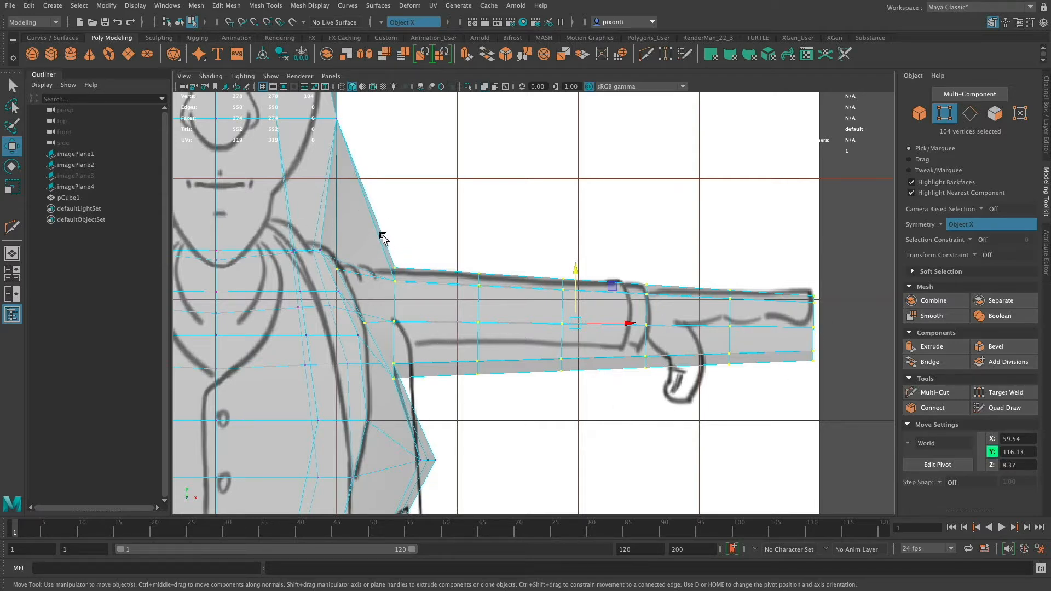
pyautogui.moveTo(404, 260); pyautogui.dragTo(388, 287)
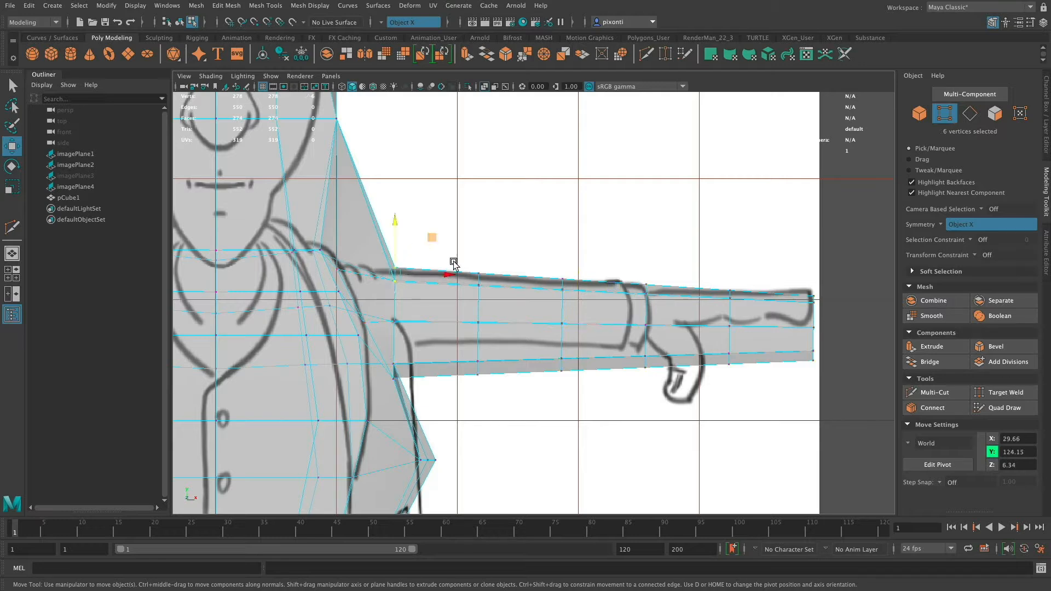
pyautogui.moveTo(447, 271); pyautogui.dragTo(399, 272)
pyautogui.moveTo(408, 307); pyautogui.dragTo(387, 394)
pyautogui.moveTo(449, 372)
pyautogui.mouseDown()
pyautogui.moveTo(419, 371)
pyautogui.moveTo(462, 371)
pyautogui.mouseUp()
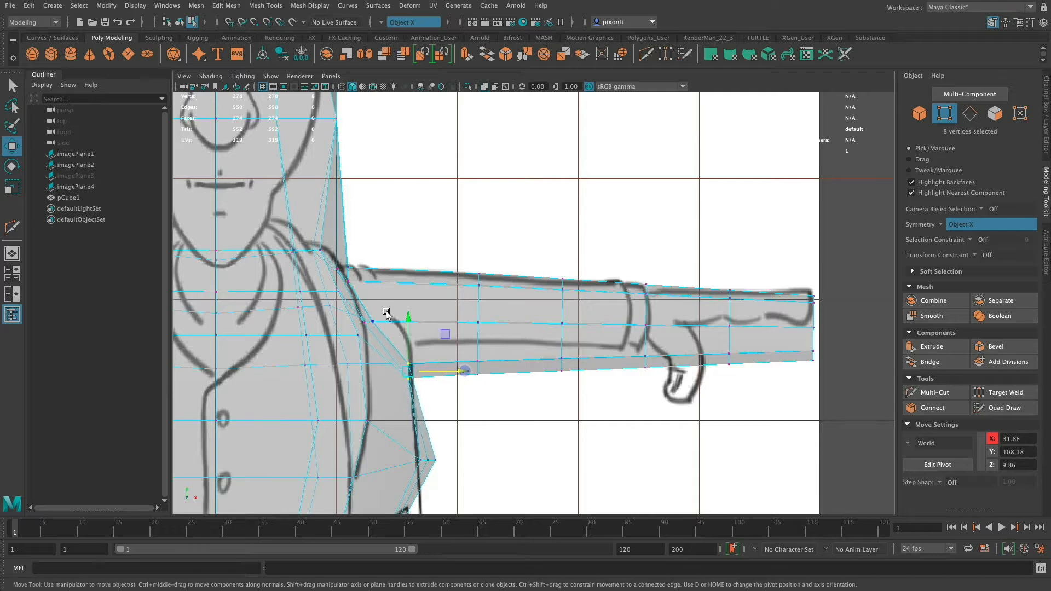
pyautogui.moveTo(386, 312); pyautogui.dragTo(352, 340)
pyautogui.moveTo(434, 327); pyautogui.dragTo(436, 327)
# Move the next two arm rings outward to about X 50.49 and X 54.58 as an elbow pair, and scale the outer one slightly taller.
pyautogui.moveTo(466, 406); pyautogui.dragTo(465, 405)
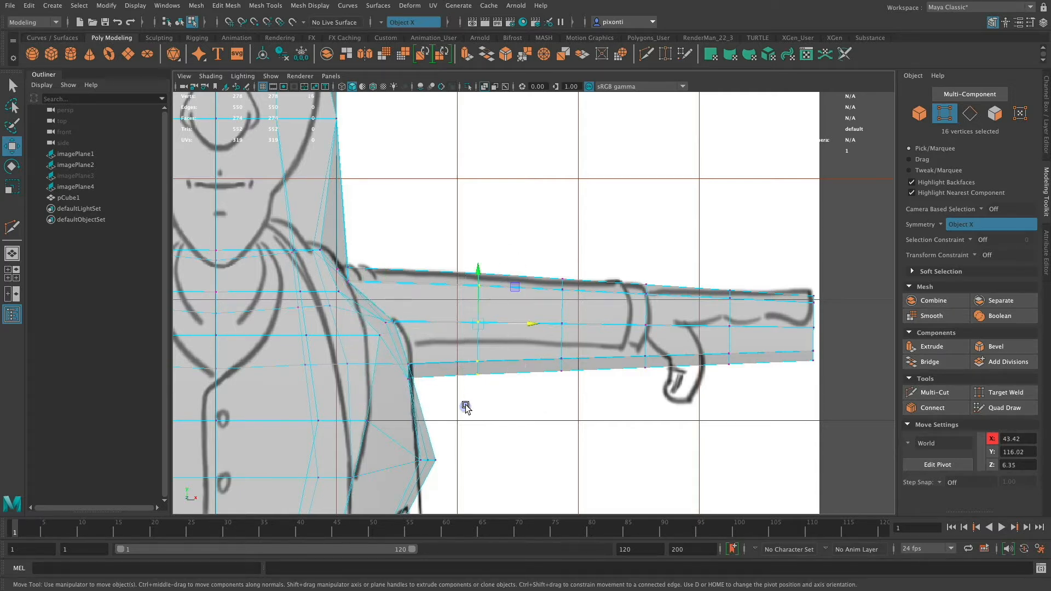
pyautogui.moveTo(529, 324); pyautogui.dragTo(571, 324)
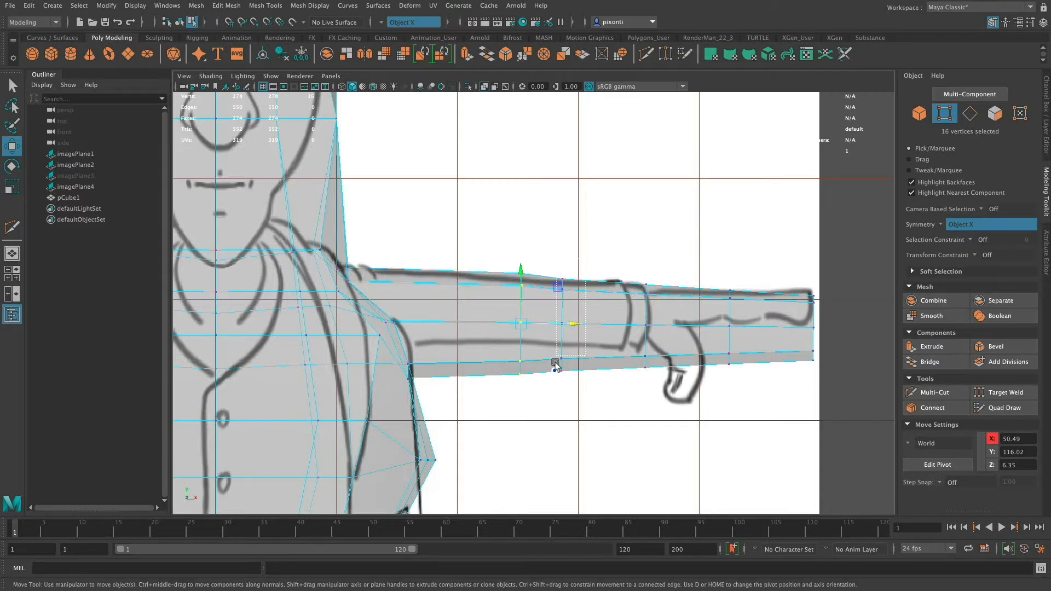
pyautogui.moveTo(556, 365); pyautogui.dragTo(555, 365)
pyautogui.moveTo(617, 326); pyautogui.dragTo(602, 328)
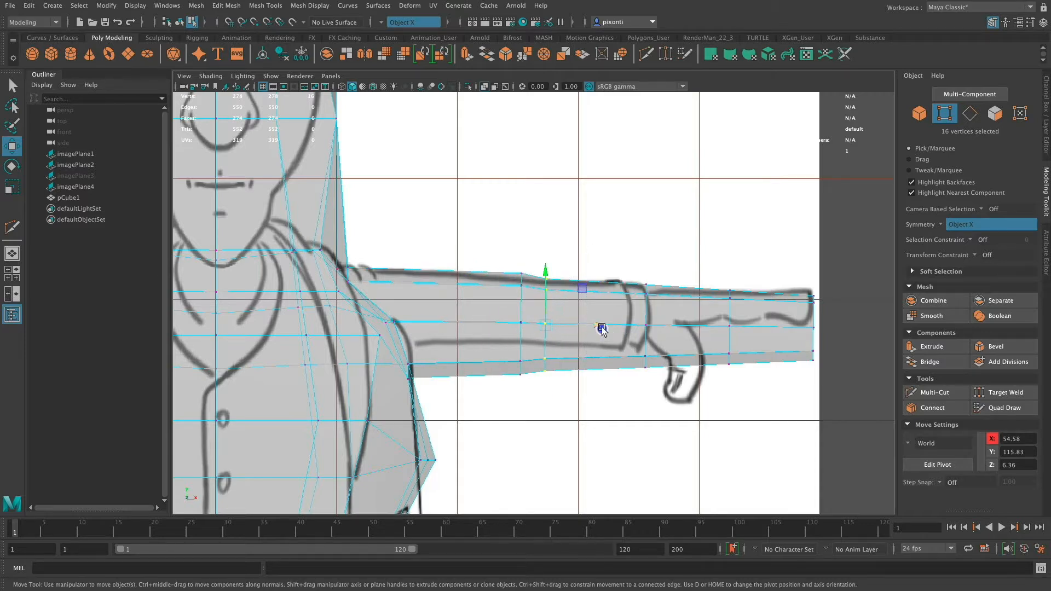
pyautogui.press('r')
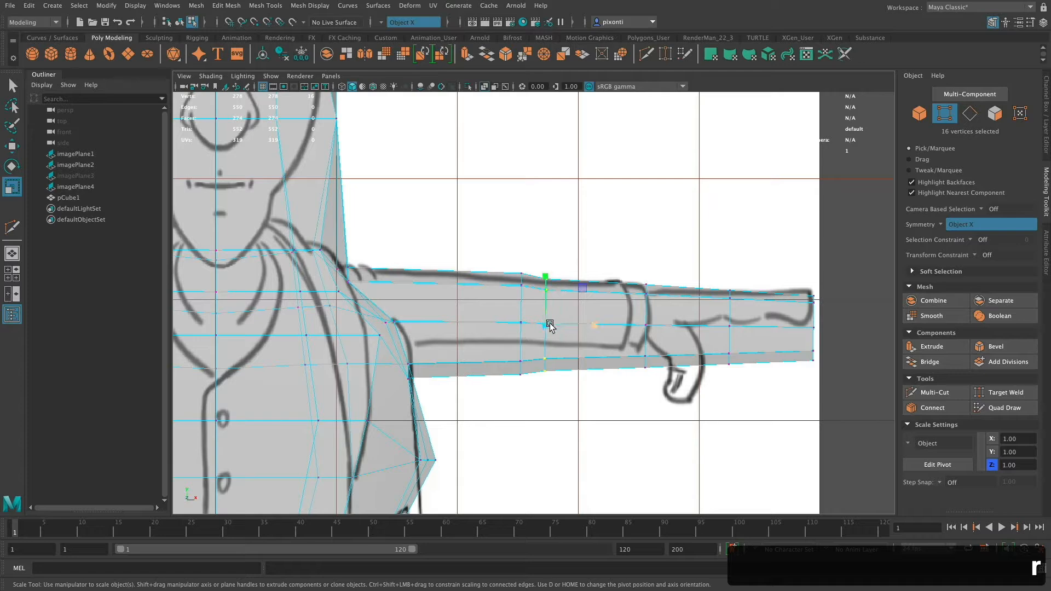
pyautogui.moveTo(549, 324); pyautogui.dragTo(551, 326)
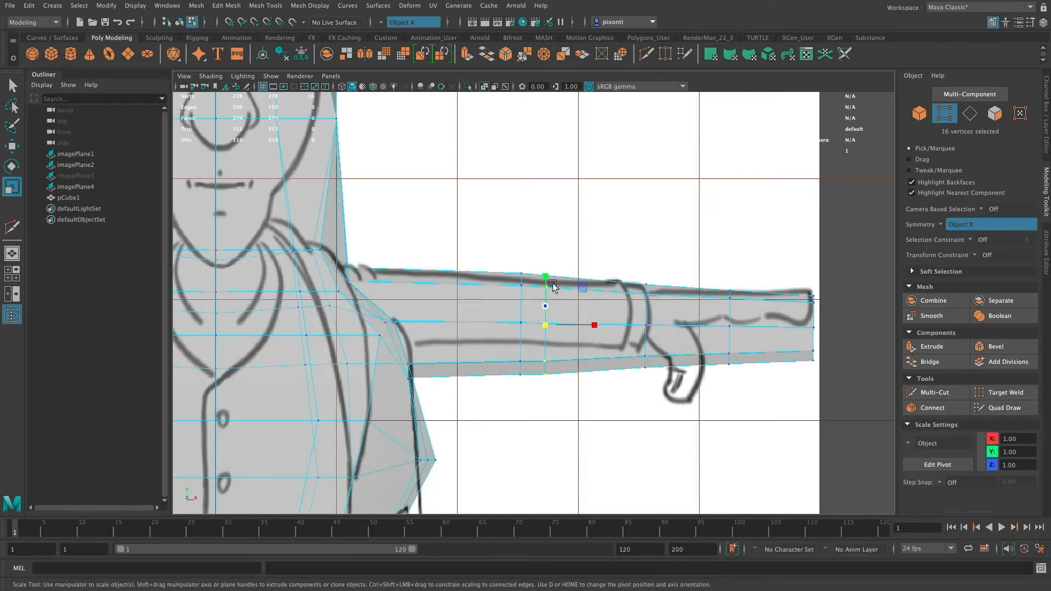
# Select both elbow rings and move them together toward the body to about X 50.45.
pyautogui.press('r')
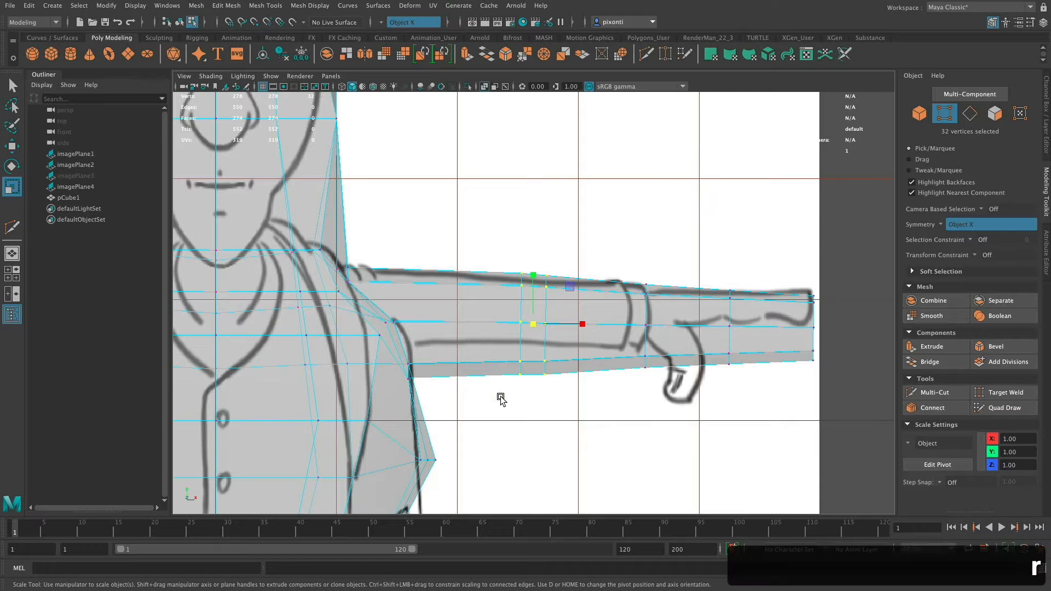
pyautogui.press('w')
pyautogui.keyDown('alt'); pyautogui.moveTo(411, 383); pyautogui.dragTo(771, 366, button='middle'); pyautogui.keyUp('alt')
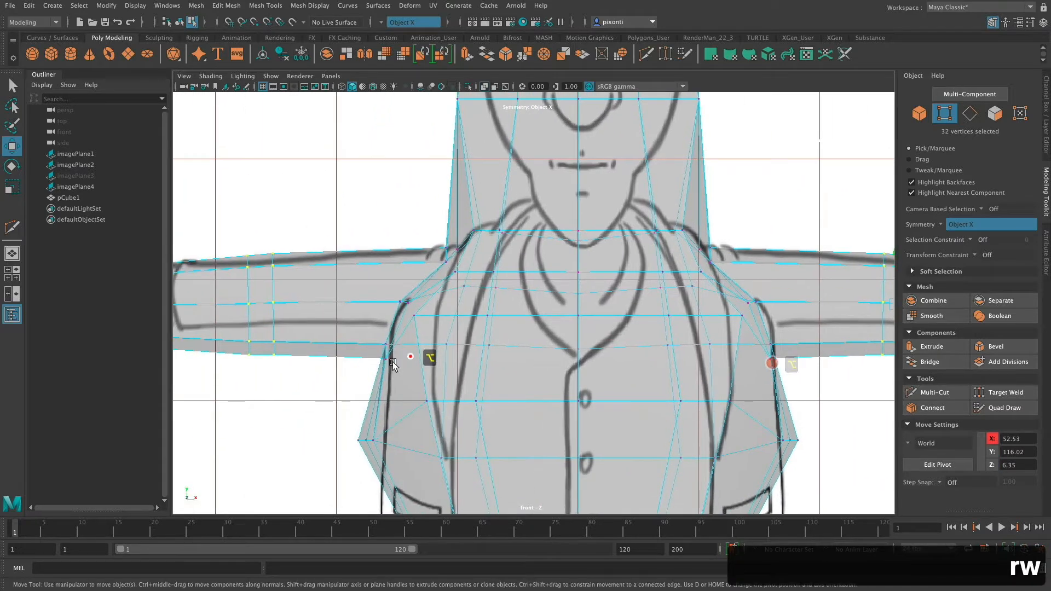
pyautogui.keyDown('alt'); pyautogui.moveTo(414, 358); pyautogui.dragTo(235, 372, button='middle'); pyautogui.keyUp('alt')
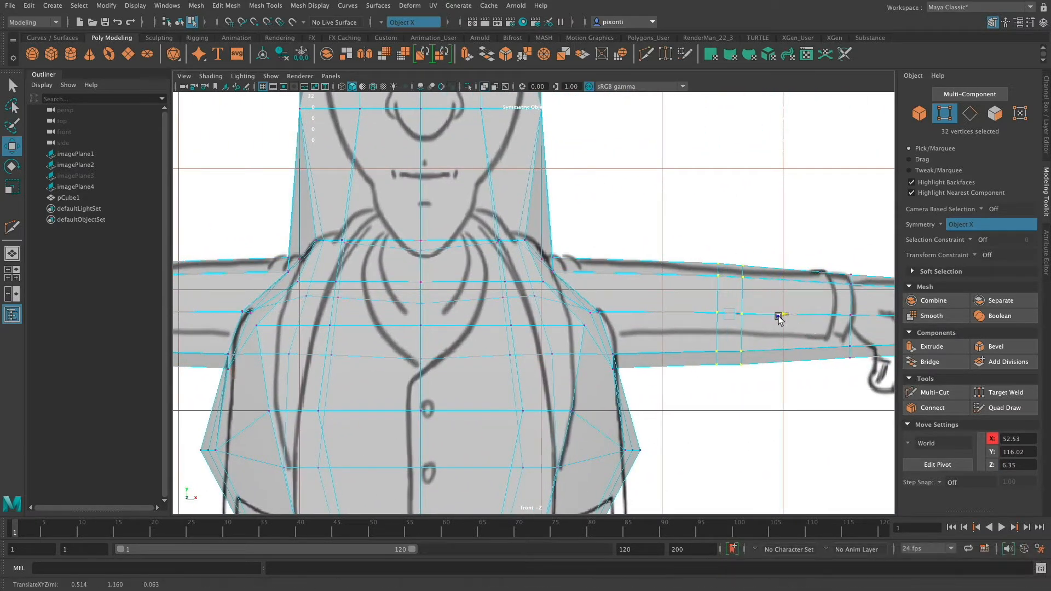
pyautogui.moveTo(788, 316); pyautogui.dragTo(776, 318)
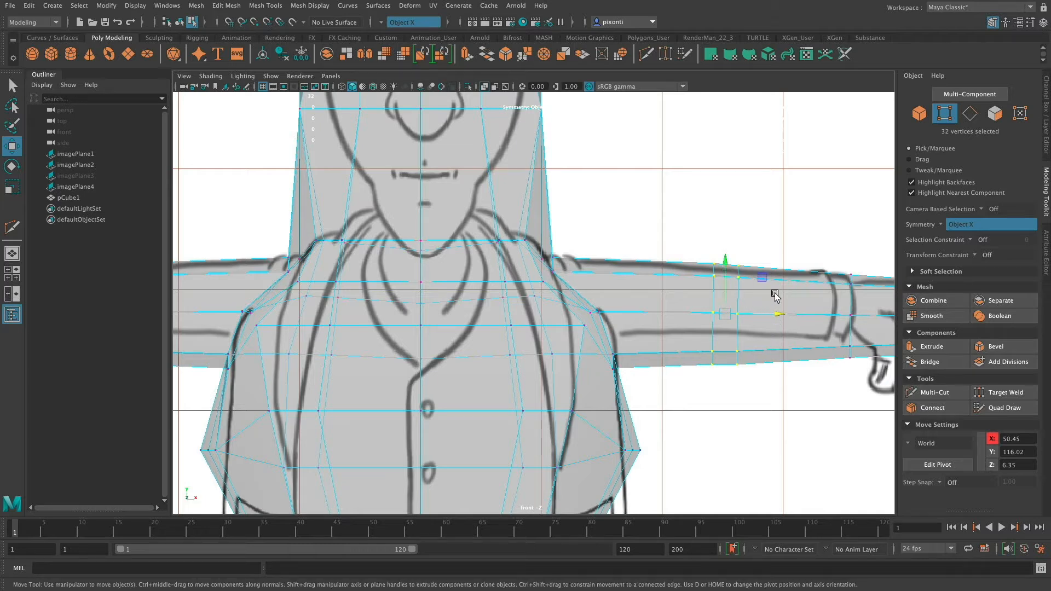
pyautogui.keyDown('alt'); pyautogui.moveTo(743, 393); pyautogui.dragTo(659, 392, button='middle'); pyautogui.keyUp('alt')
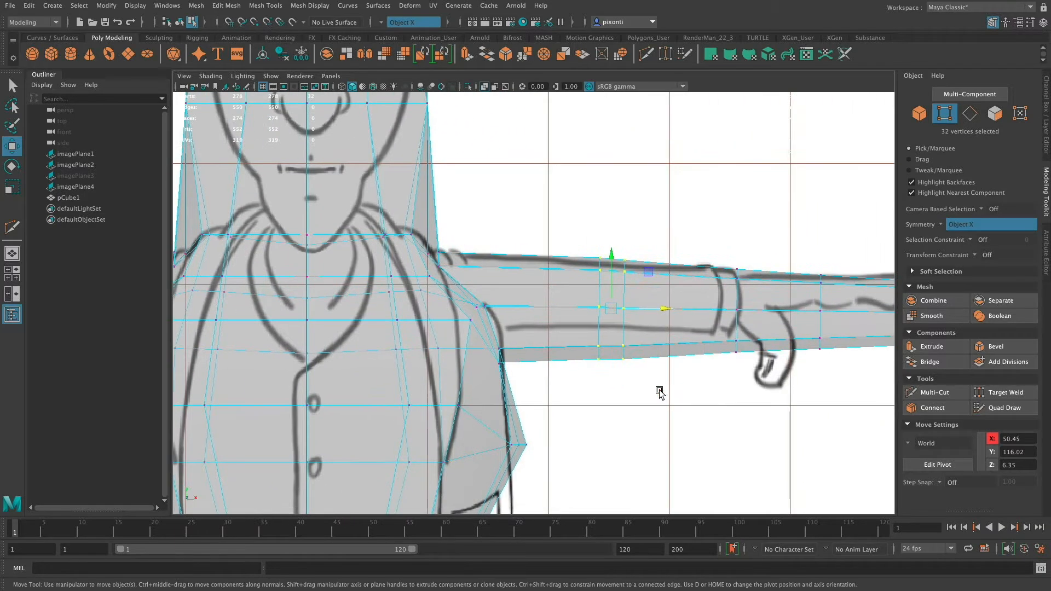
# Raise the lower shoulder-ring vertices of both arms to the underside of the reference sleeve.
pyautogui.moveTo(525, 381); pyautogui.dragTo(497, 303)
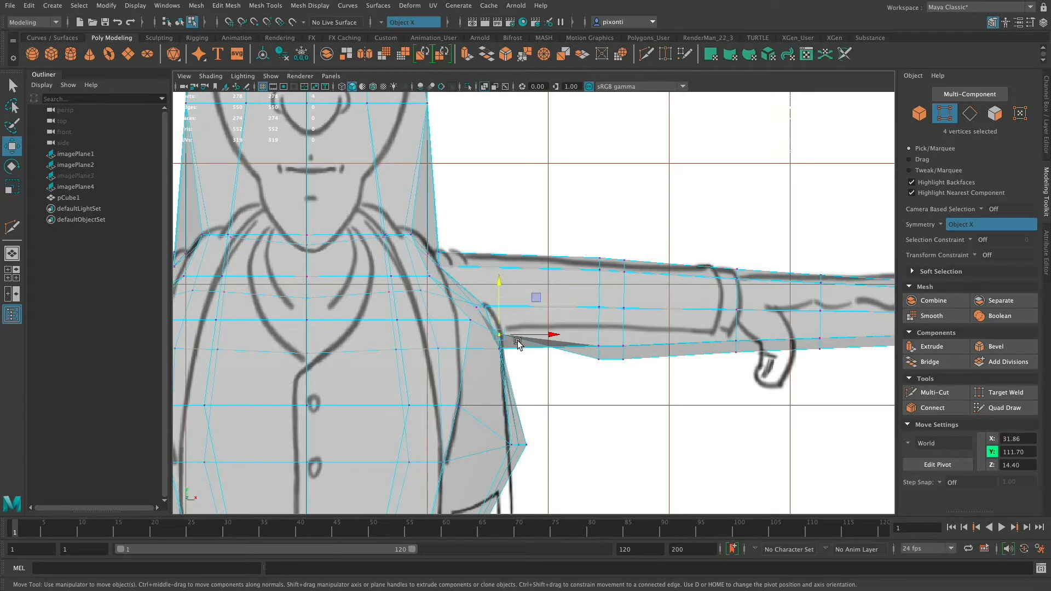
pyautogui.press('super+z')
pyautogui.moveTo(491, 348); pyautogui.dragTo(498, 296)
pyautogui.click(639, 379)
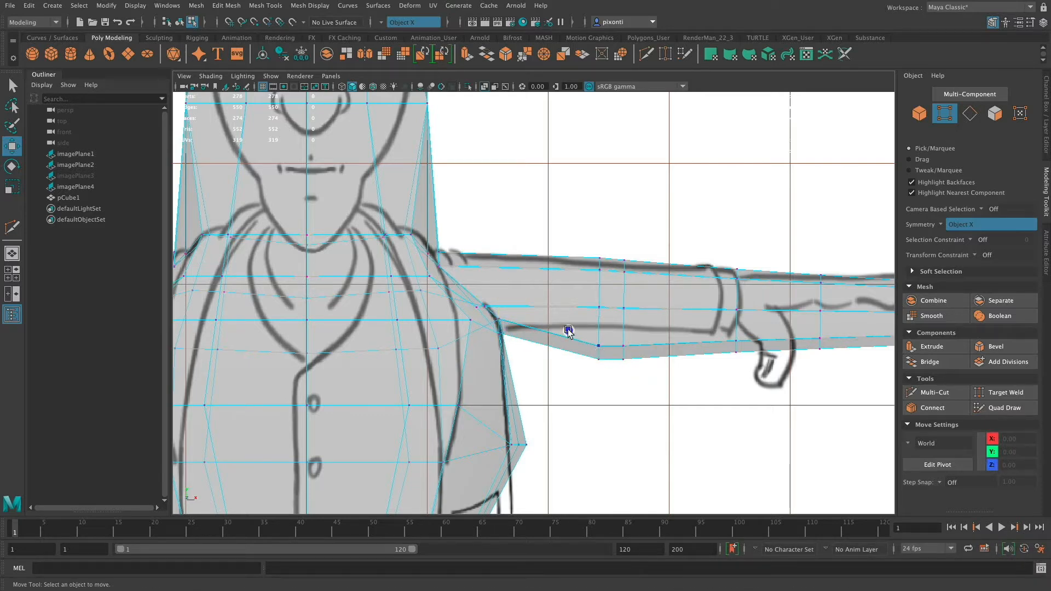
# Raise the lower and centre vertices of the elbow rings to about Y 114.78 and of the wrist ring to about Y 114.68.
pyautogui.moveTo(601, 353); pyautogui.dragTo(610, 291)
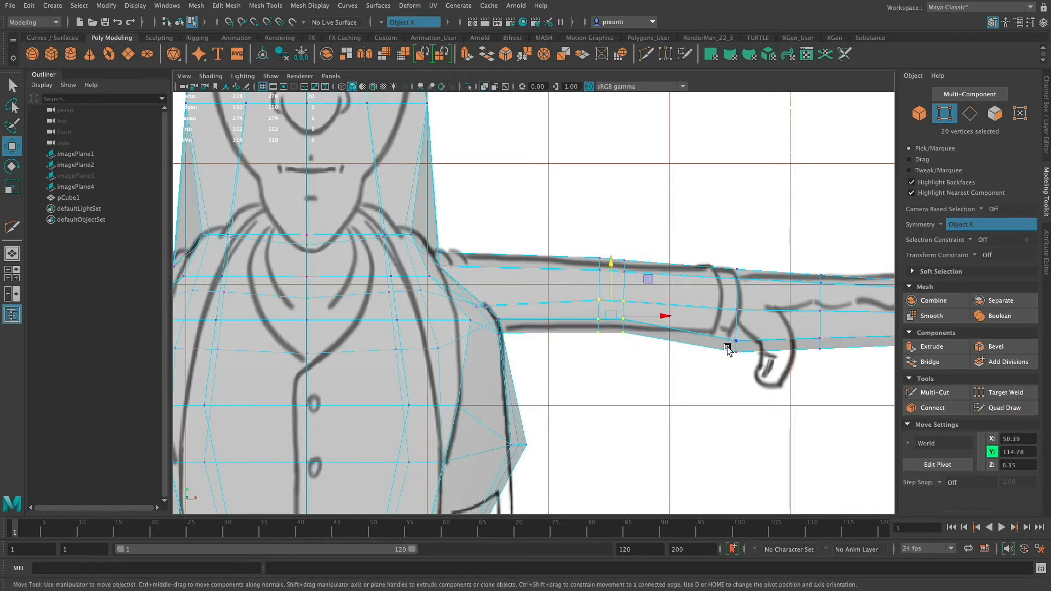
pyautogui.moveTo(734, 353); pyautogui.dragTo(735, 316)
pyautogui.moveTo(751, 351); pyautogui.dragTo(735, 288)
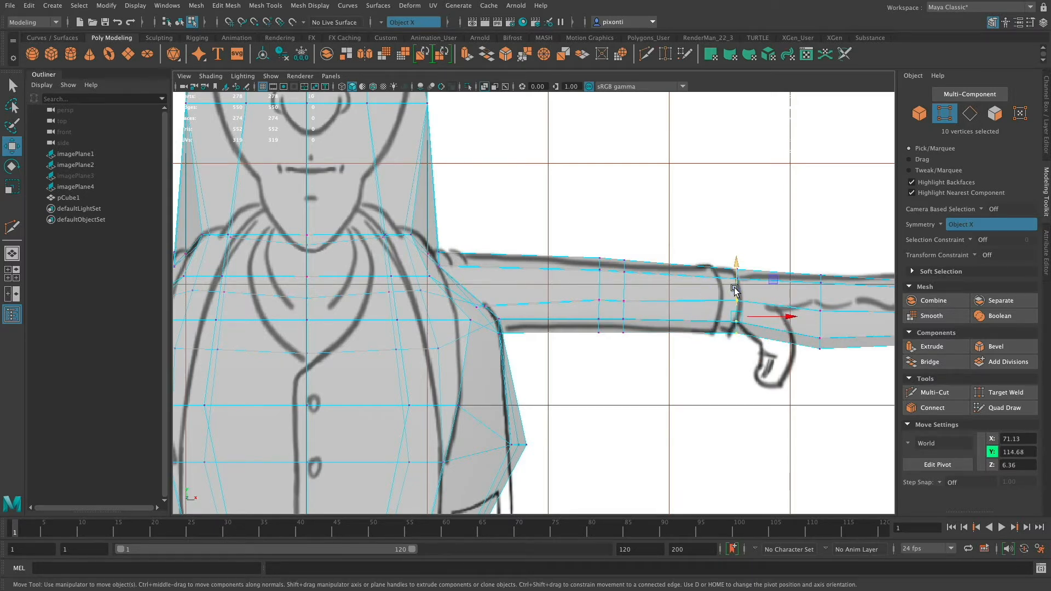
# Raise the centre vertices of the elbow rings and shoulder ring, the latter to about Y 118.62, and fit the wrist's bottom vertices to the cuff.
pyautogui.moveTo(597, 297); pyautogui.dragTo(609, 271)
pyautogui.moveTo(472, 316); pyautogui.dragTo(472, 316)
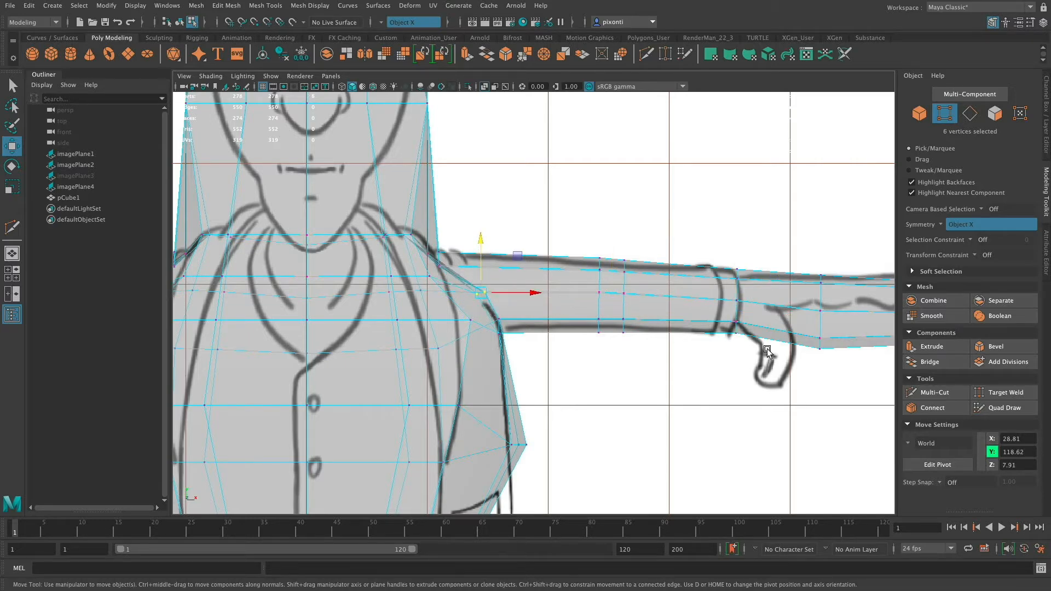
pyautogui.moveTo(718, 329); pyautogui.dragTo(719, 329)
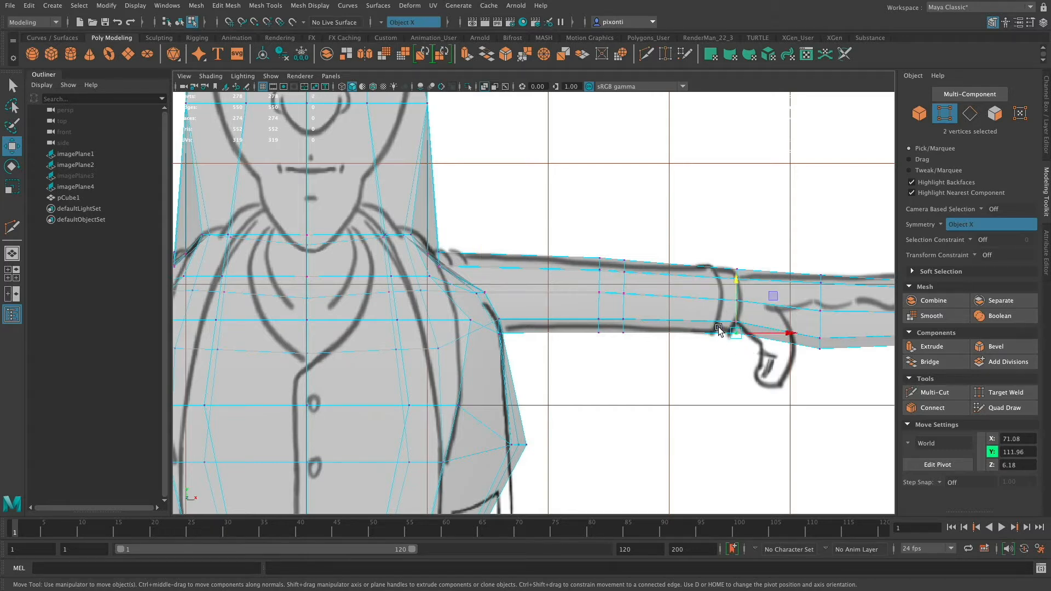
# Move the mid-hand ring of both arms inward and up to the base of the thumb, at about X 78.62 and Y 116.54.
pyautogui.keyDown('alt'); pyautogui.moveTo(718, 329); pyautogui.dragTo(745, 310, button='middle'); pyautogui.keyUp('alt')
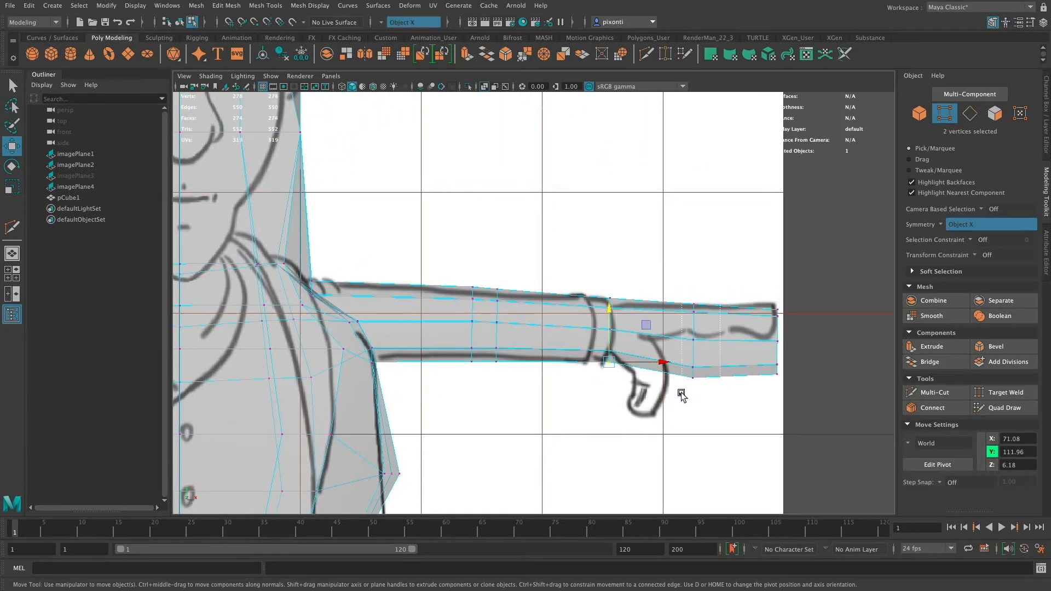
pyautogui.moveTo(681, 393); pyautogui.dragTo(678, 397)
pyautogui.moveTo(736, 342); pyautogui.dragTo(696, 342)
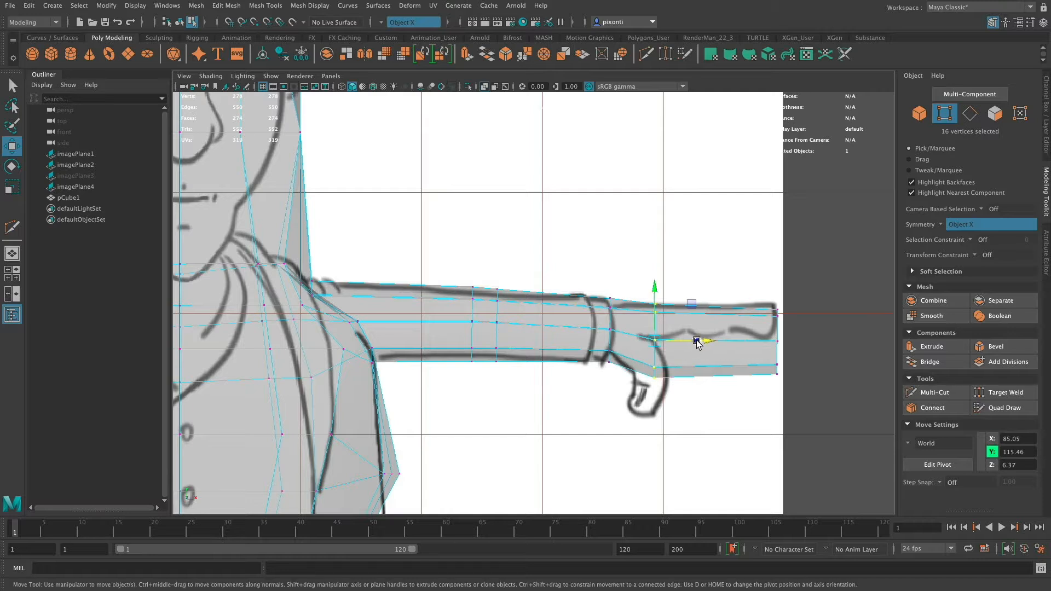
pyautogui.moveTo(655, 296)
pyautogui.mouseDown()
pyautogui.moveTo(654, 281)
pyautogui.moveTo(654, 290)
pyautogui.mouseUp()
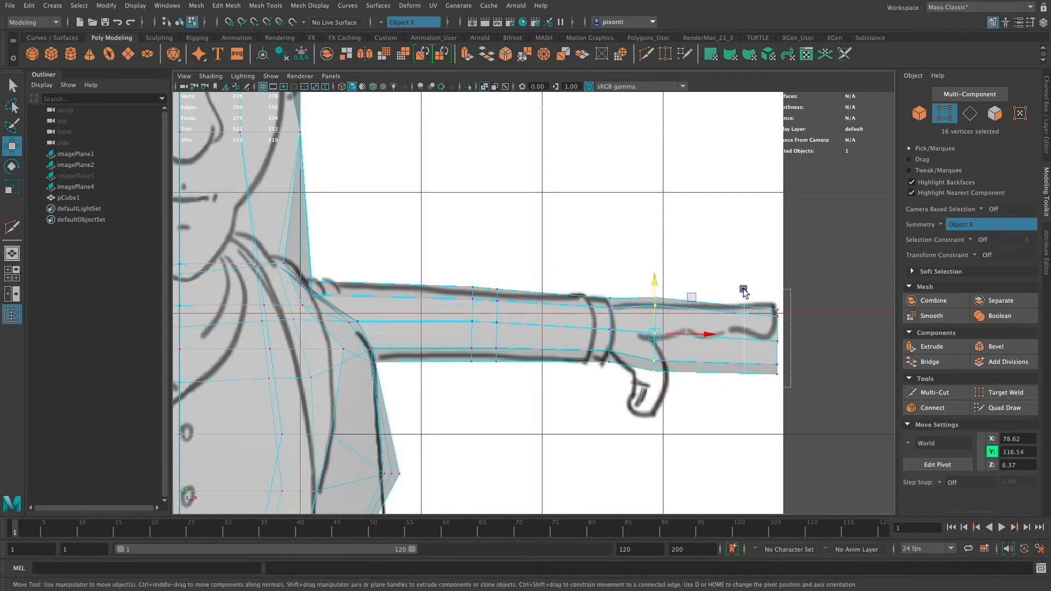
# Scale the end ring of both hands down vertically and raise it to about Y 118.53 to match the reference fingertips.
pyautogui.moveTo(743, 291); pyautogui.dragTo(778, 292)
pyautogui.press('r')
pyautogui.press('w')
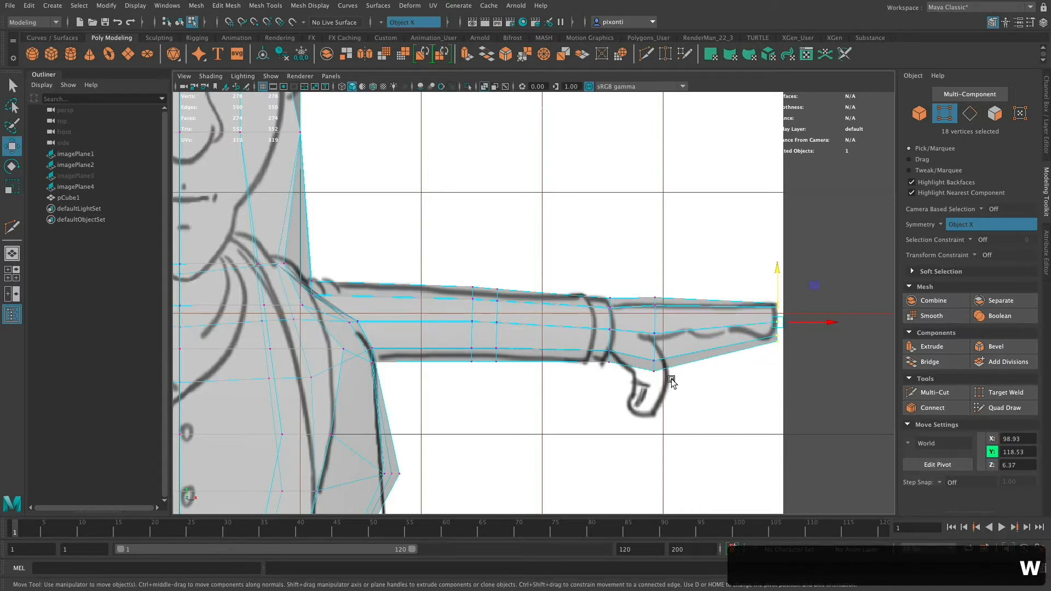
# Raise the mid-hand ring's lower vertices to about Y 113.50, and its lower and centre vertices together to about Y 115.76.
pyautogui.moveTo(671, 382); pyautogui.dragTo(654, 340)
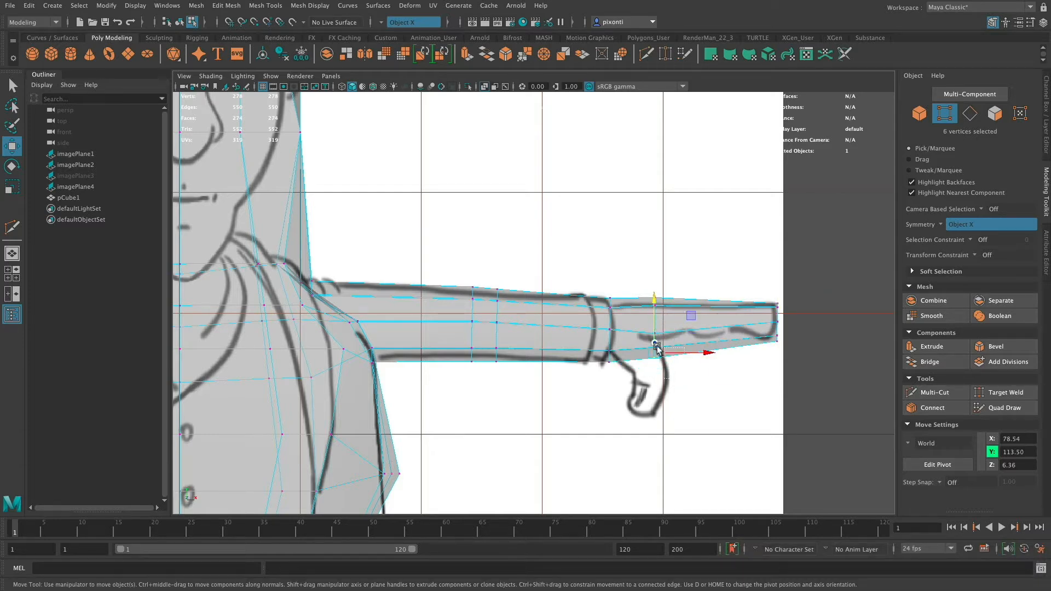
pyautogui.keyDown('shift'); pyautogui.moveTo(634, 323); pyautogui.dragTo(654, 314); pyautogui.keyUp('shift')
# In the perspective view, scale the mid-hand ring's centre and lower vertices outward to about 1.65 in Z, and widen the hands' end rings in depth.
pyautogui.press('space')
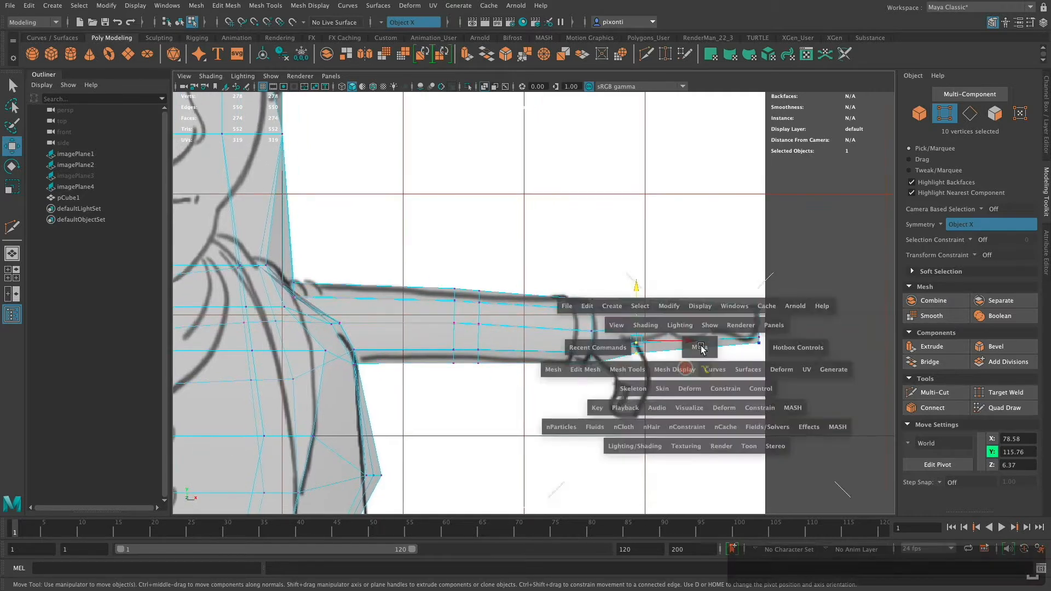
pyautogui.press('space')
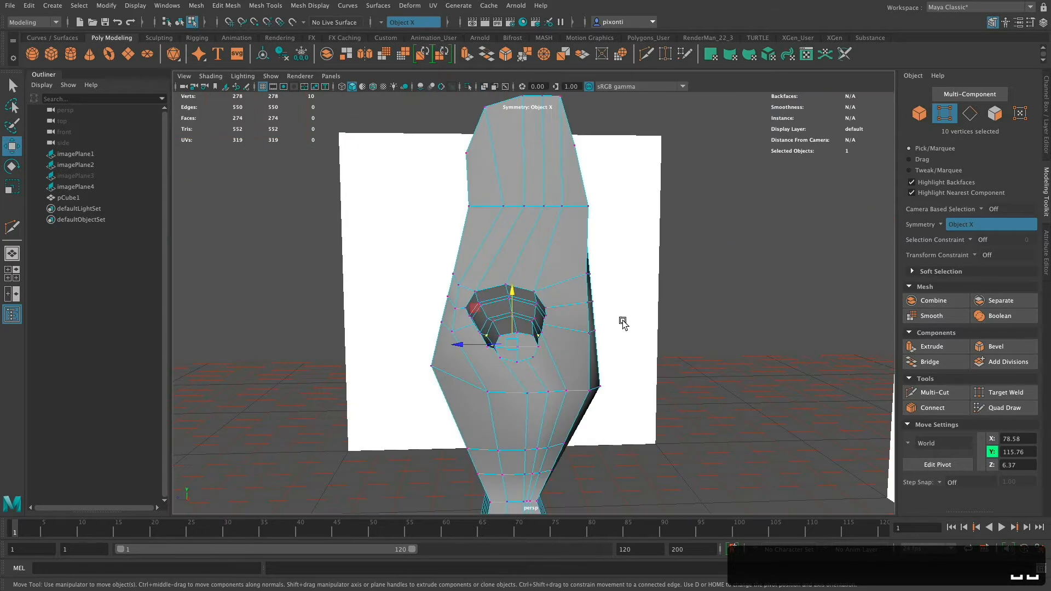
pyautogui.keyDown('alt'); pyautogui.moveTo(624, 321); pyautogui.dragTo(635, 393); pyautogui.keyUp('alt')
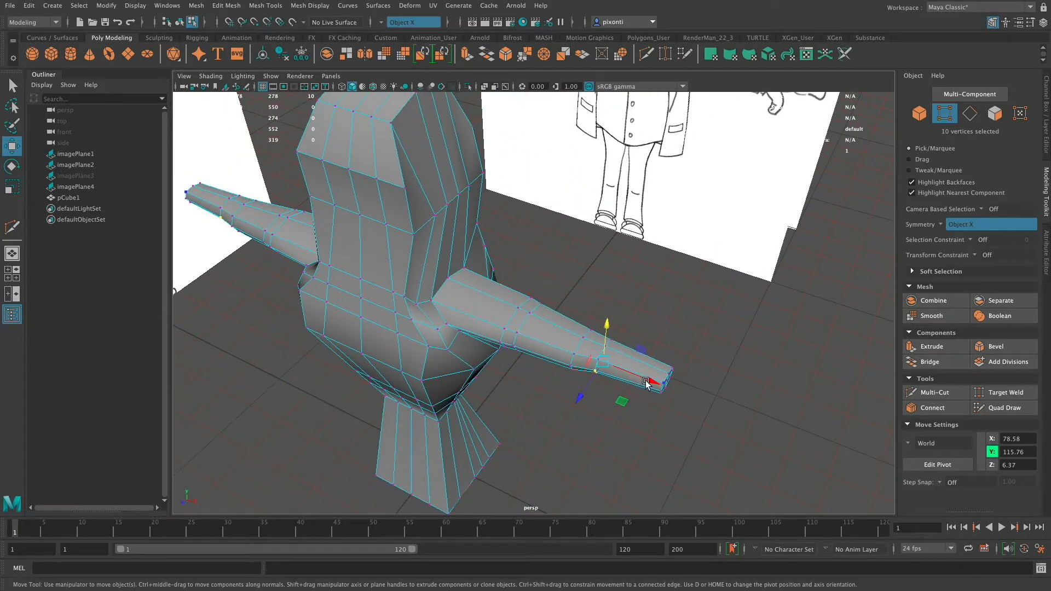
pyautogui.keyDown('alt'); pyautogui.moveTo(646, 381); pyautogui.dragTo(600, 436); pyautogui.keyUp('alt')
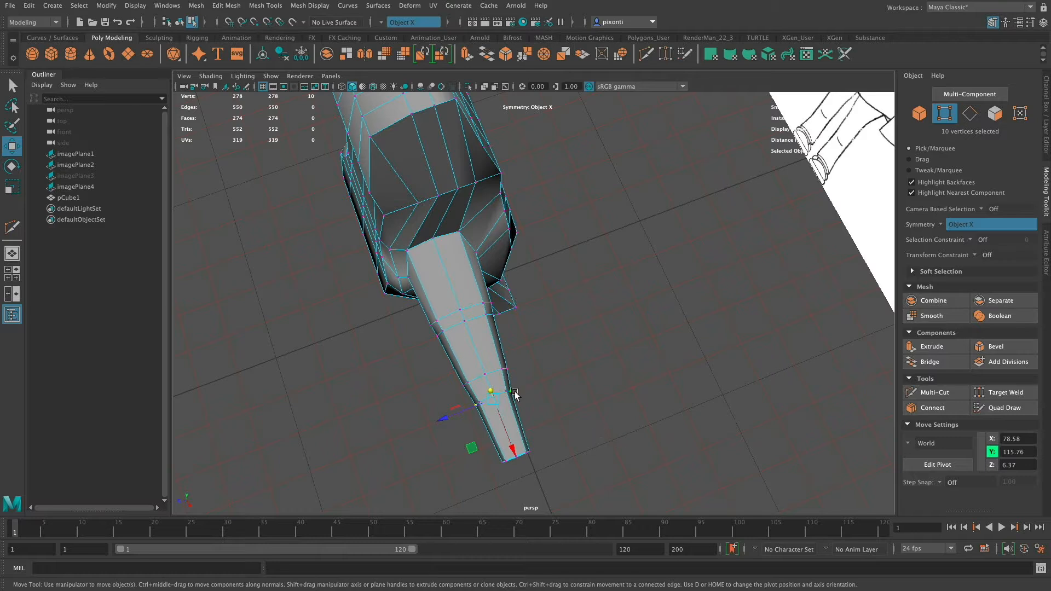
pyautogui.press('r')
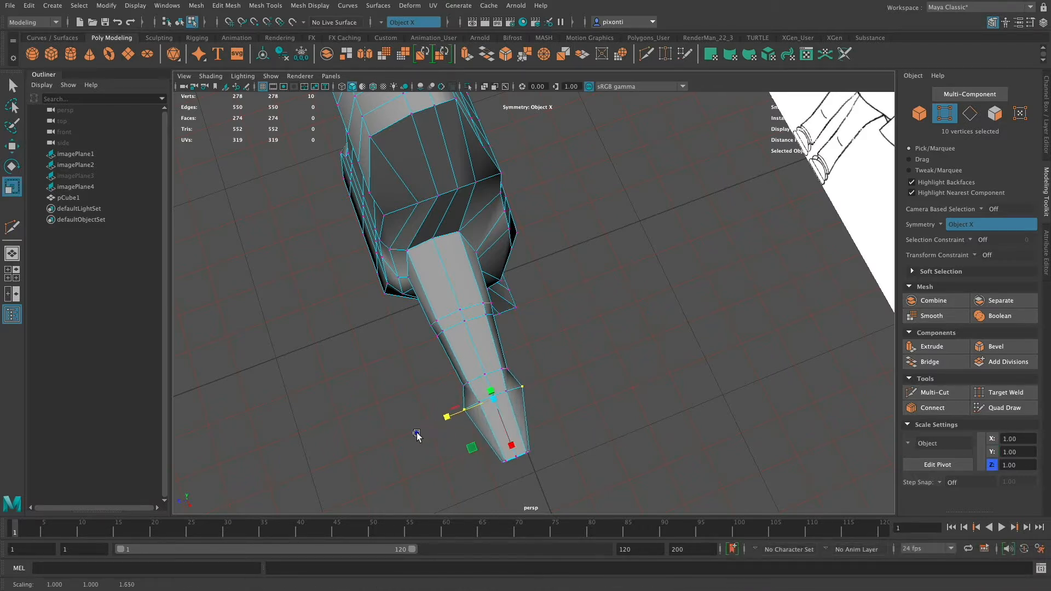
pyautogui.moveTo(540, 398)
pyautogui.keyDown('alt'); pyautogui.mouseDown()
pyautogui.moveTo(563, 404)
pyautogui.moveTo(578, 379)
pyautogui.moveTo(547, 382)
pyautogui.moveTo(568, 356)
pyautogui.moveTo(524, 372)
pyautogui.moveTo(570, 383)
pyautogui.moveTo(534, 414)
pyautogui.mouseUp(); pyautogui.keyUp('alt')
pyautogui.moveTo(581, 370); pyautogui.dragTo(634, 405)
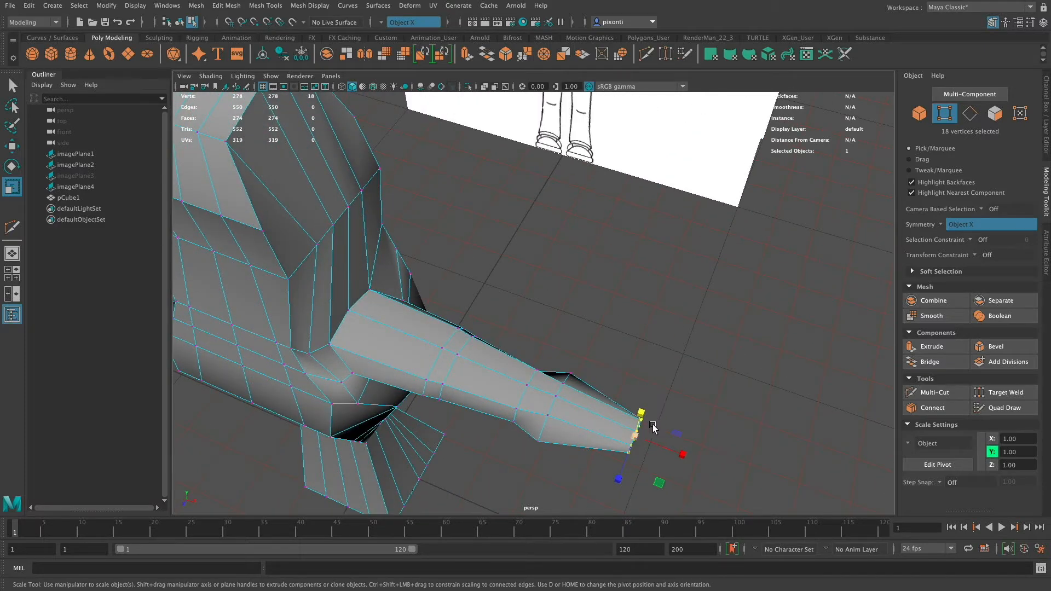
pyautogui.moveTo(633, 448); pyautogui.dragTo(626, 371)
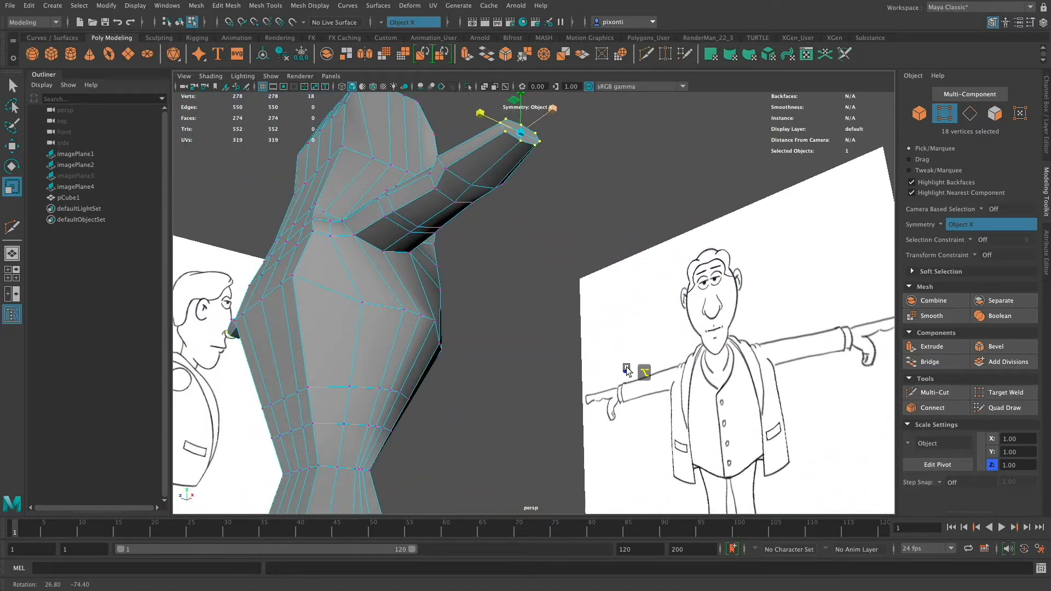
# Raise the middle underside vertex of the mid-hand ring slightly on both hands, and return to the Select tool.
pyautogui.click(470, 185)
pyautogui.press('w')
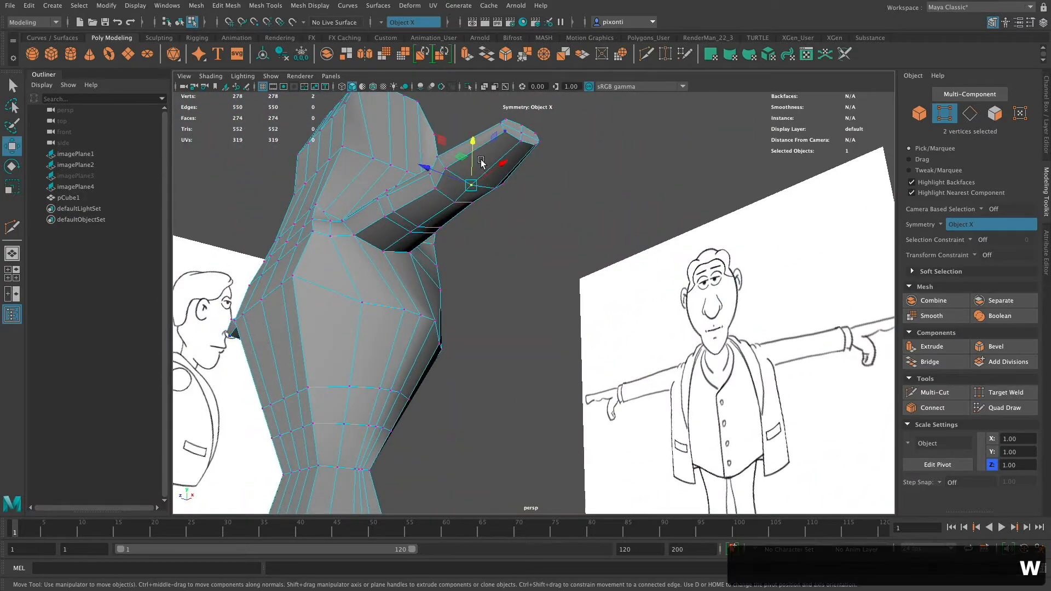
pyautogui.moveTo(470, 163); pyautogui.dragTo(472, 155)
pyautogui.keyDown('alt'); pyautogui.moveTo(548, 236); pyautogui.dragTo(639, 295); pyautogui.keyUp('alt')
pyautogui.press('q')
pyautogui.click(632, 300)
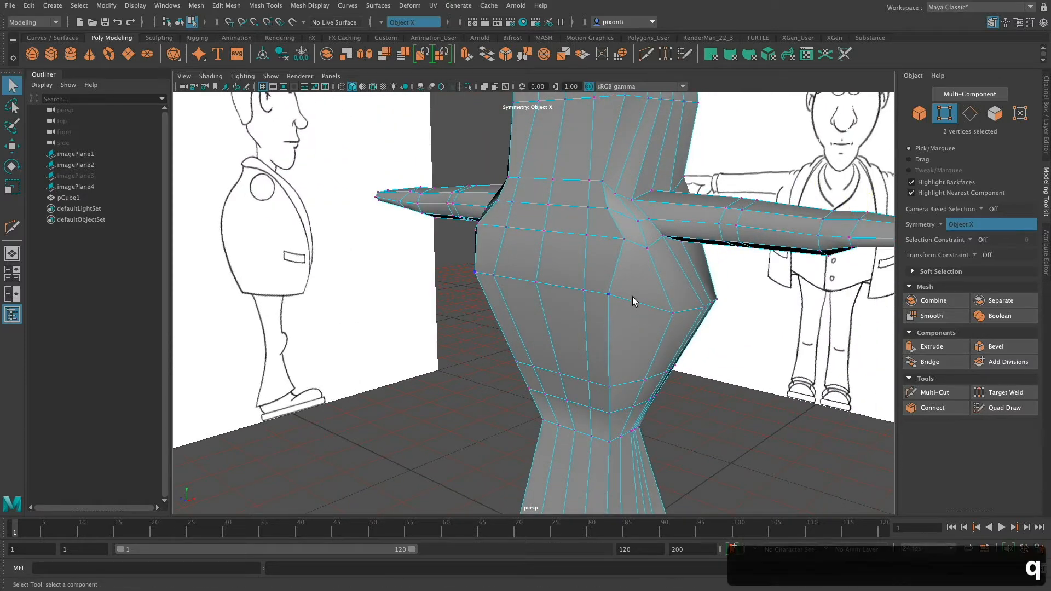
pyautogui.click(970, 113)
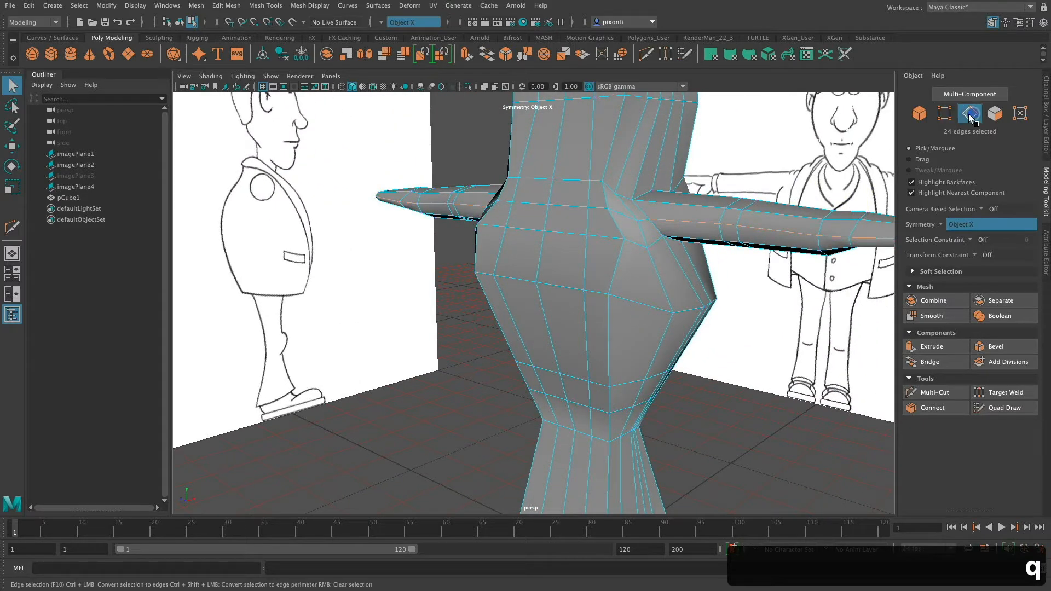
pyautogui.click(610, 427)
pyautogui.keyDown('alt'); pyautogui.moveTo(657, 307); pyautogui.dragTo(646, 348, button='middle'); pyautogui.keyUp('alt')
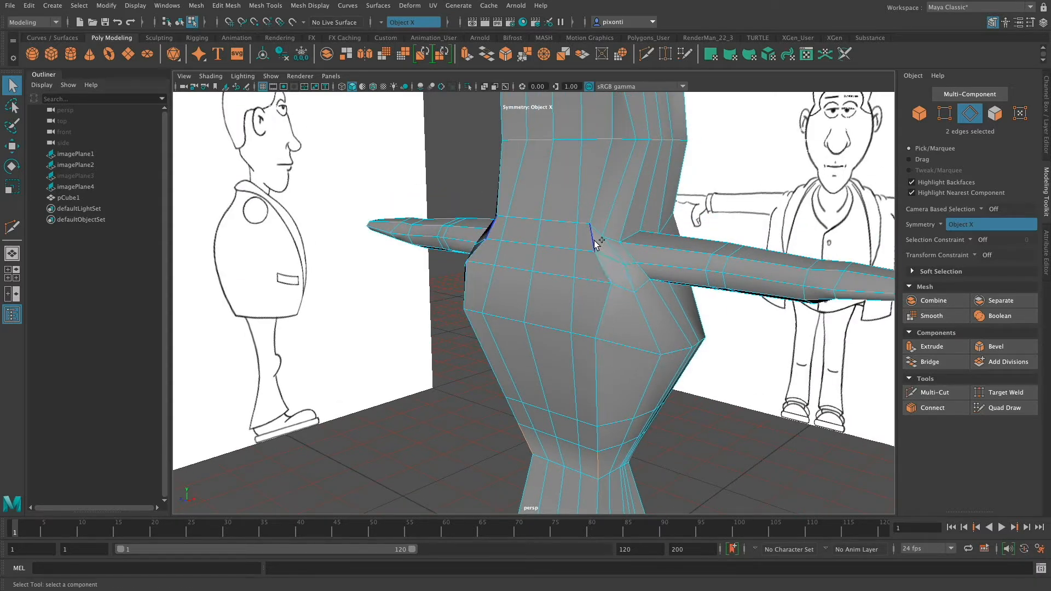
pyautogui.keyDown('alt'); pyautogui.moveTo(627, 317); pyautogui.dragTo(647, 328); pyautogui.keyUp('alt')
pyautogui.press('r')
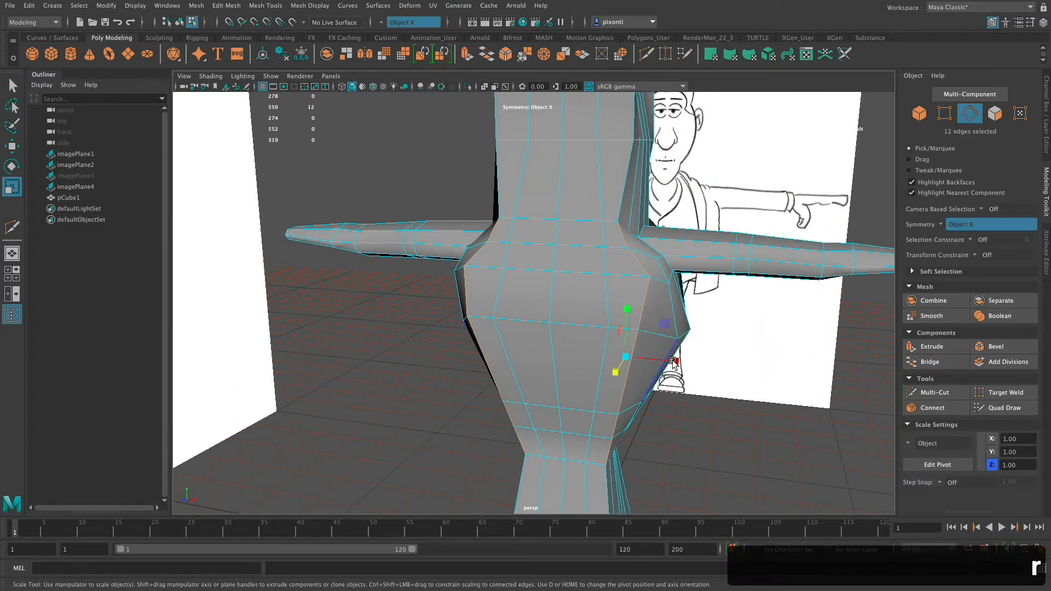
pyautogui.moveTo(678, 362); pyautogui.dragTo(644, 382)
pyautogui.press('super+z')
pyautogui.press('w')
pyautogui.press('super+z')
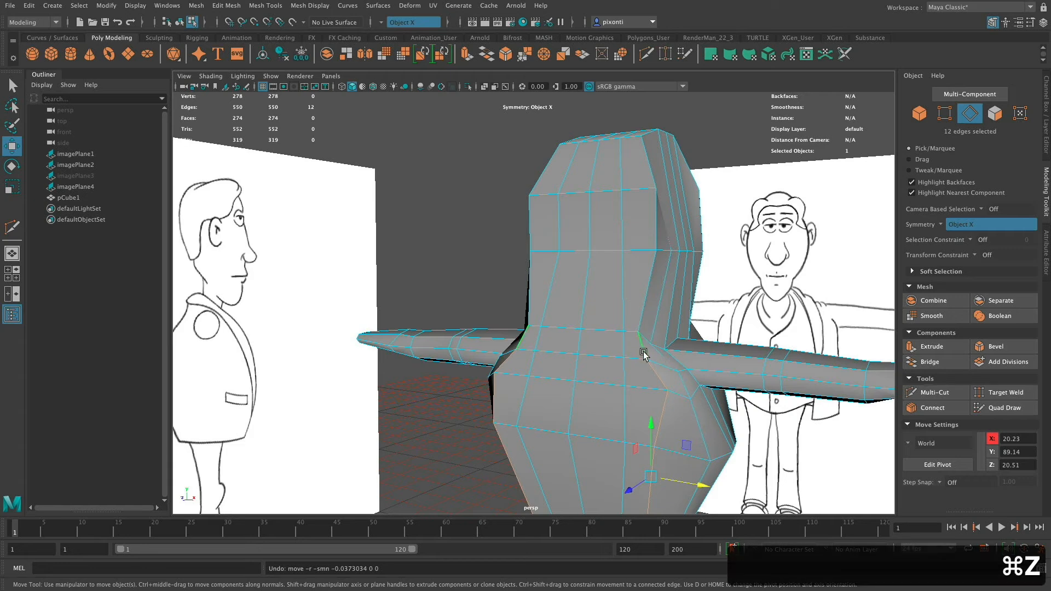
pyautogui.keyDown('ctrl'); pyautogui.click(643, 351); pyautogui.keyUp('ctrl')
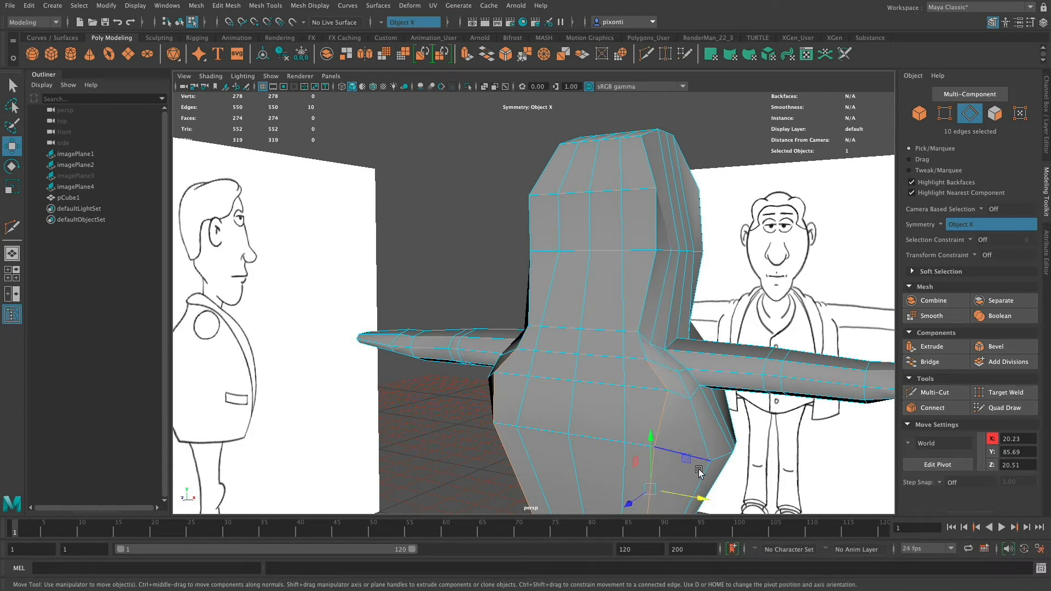
pyautogui.keyDown('alt'); pyautogui.moveTo(690, 499); pyautogui.dragTo(602, 277); pyautogui.keyUp('alt')
pyautogui.click(636, 298)
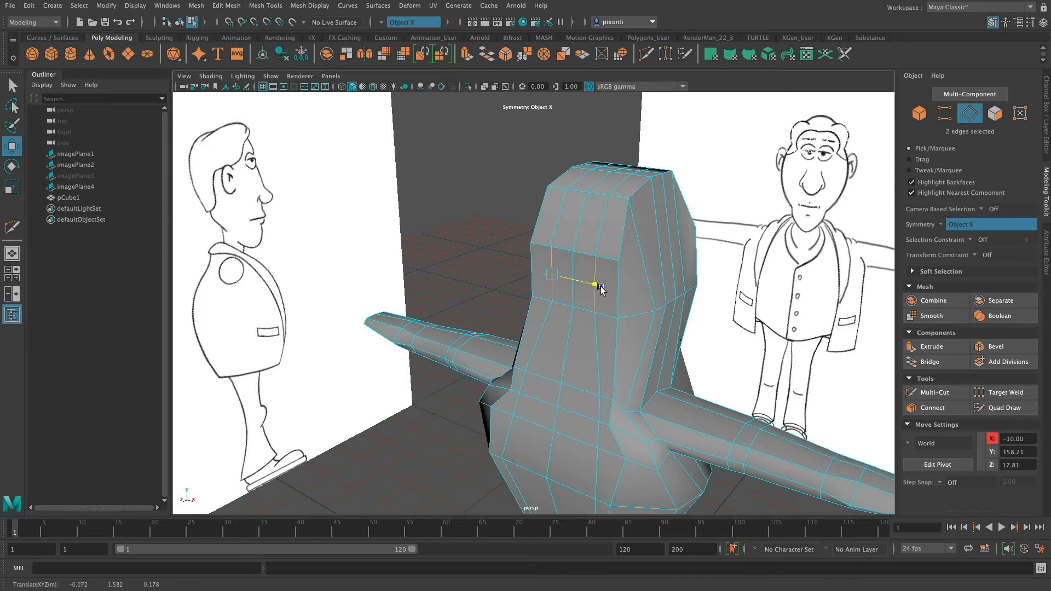
# Insert a horizontal edge loop around the neck area with Multi-Cut, between the head's lower loop and the shoulders.
pyautogui.click(632, 355)
pyautogui.moveTo(660, 373); pyautogui.dragTo(659, 333)
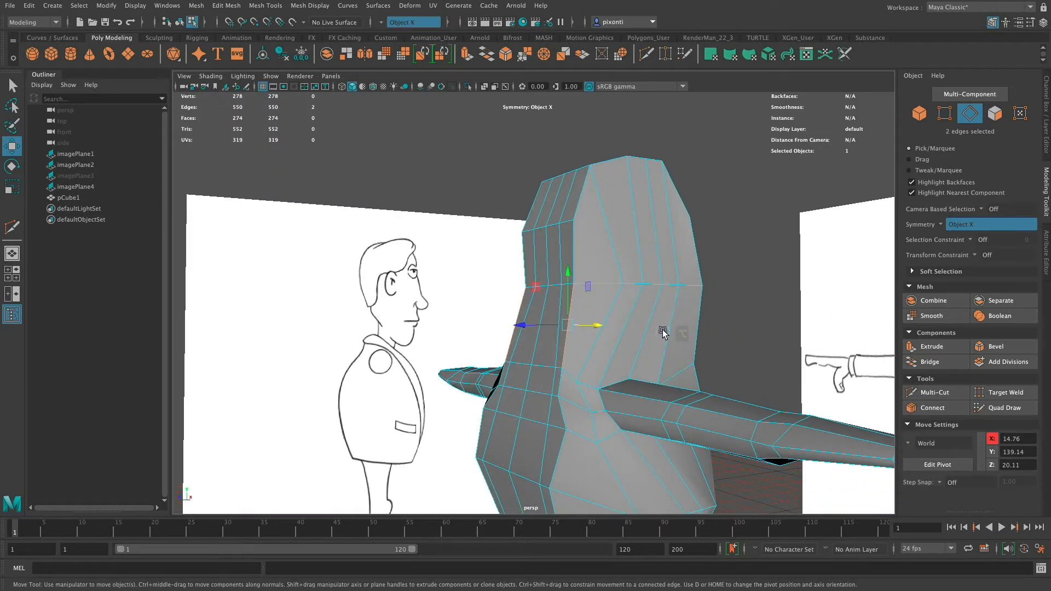
pyautogui.click(942, 392)
pyautogui.click(662, 285)
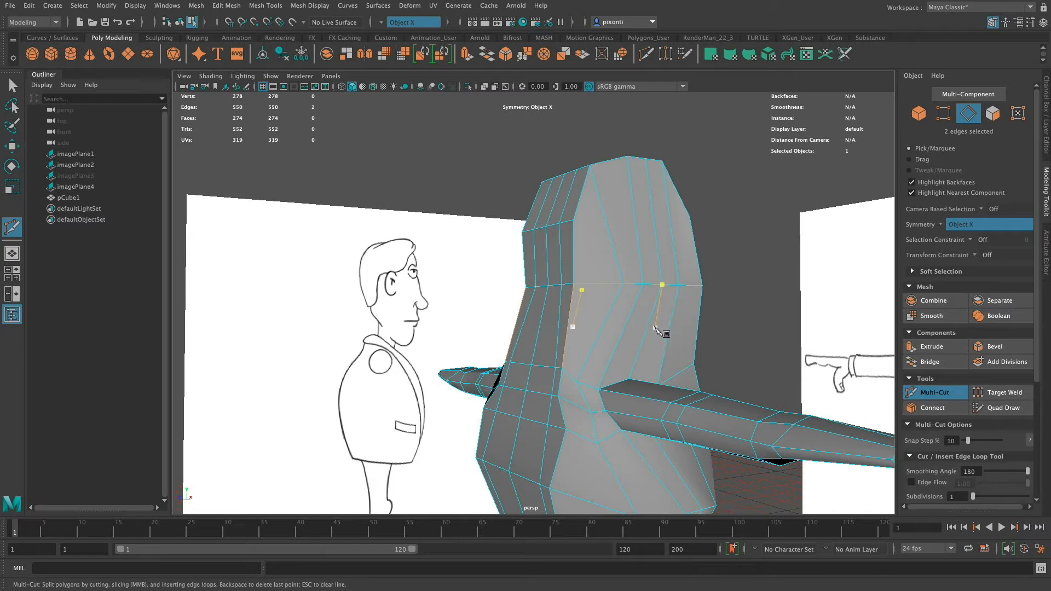
pyautogui.press('Escape')
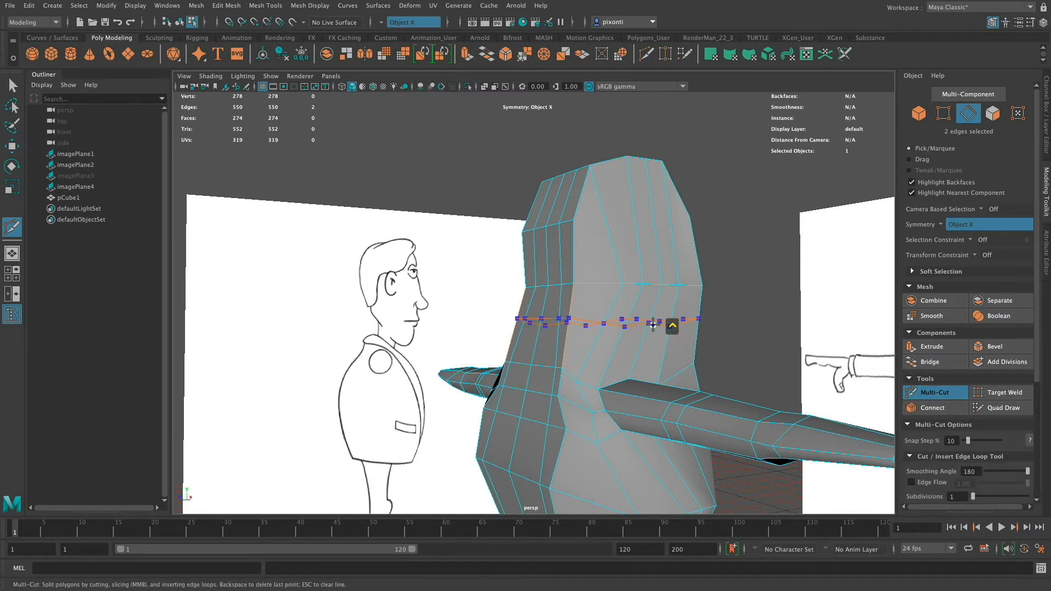
pyautogui.keyDown('ctrl'); pyautogui.click(653, 324); pyautogui.keyUp('ctrl')
# Select the whole new neck edge loop and scale it inward to narrow the neck.
pyautogui.press('r')
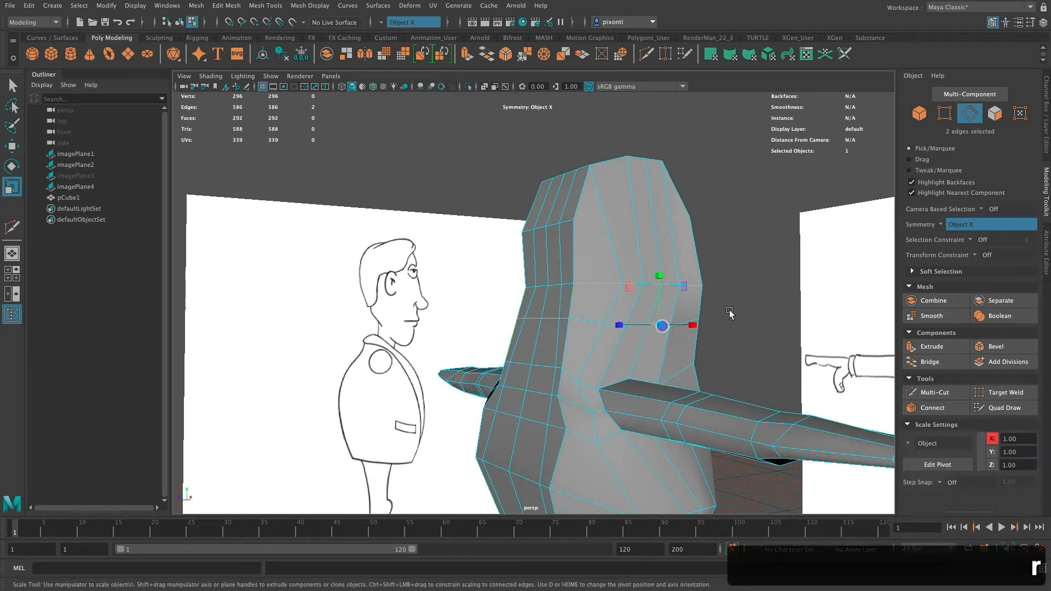
pyautogui.press('q')
pyautogui.doubleClick(687, 324)
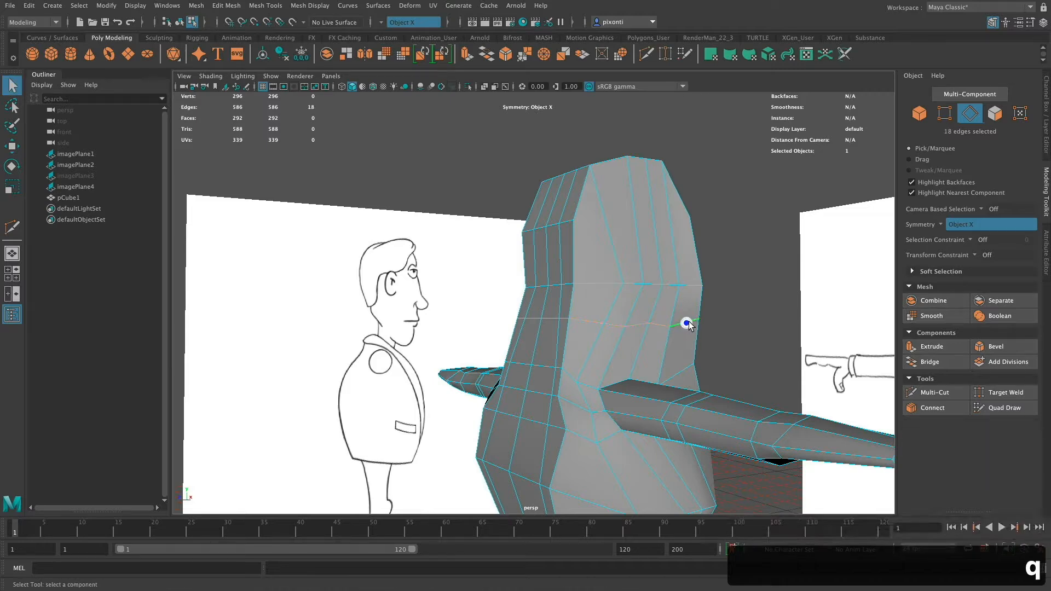
pyautogui.press('r')
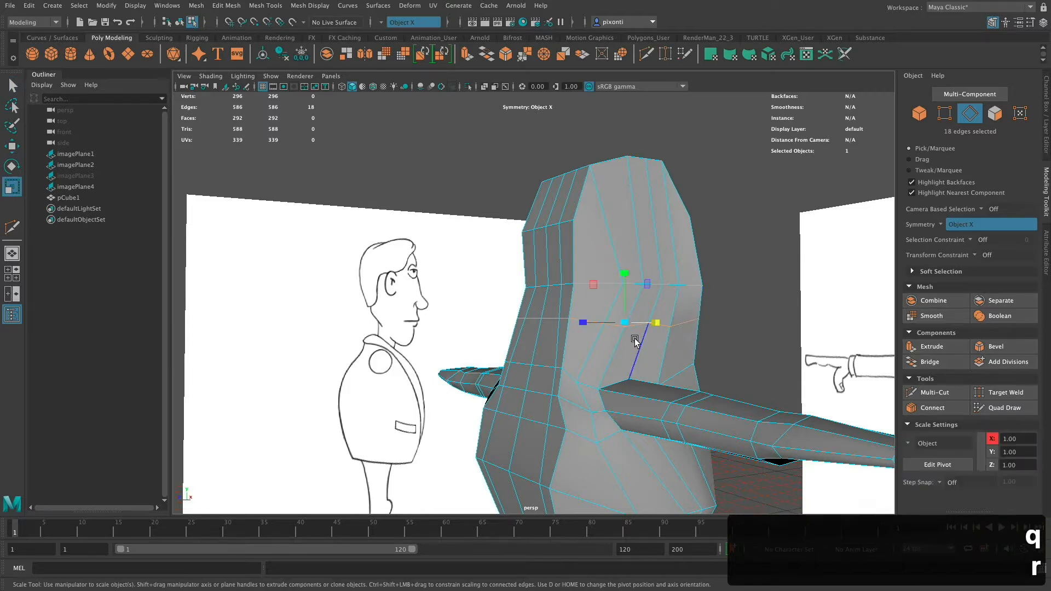
pyautogui.keyDown('alt'); pyautogui.moveTo(637, 348); pyautogui.dragTo(602, 323); pyautogui.keyUp('alt')
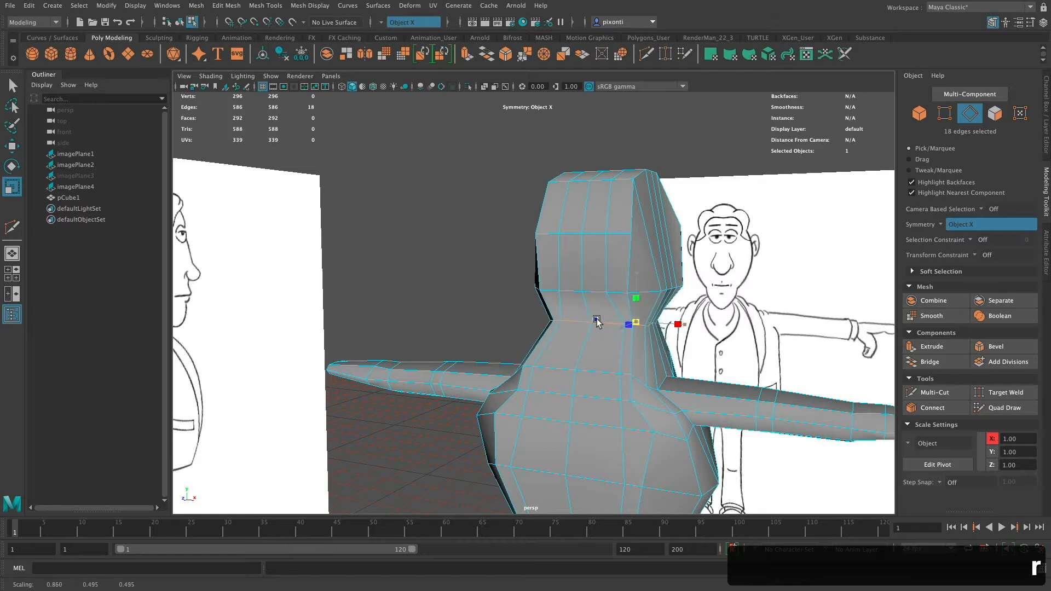
# In the side view, lower the neck edge loop slightly to match the nape in the reference drawing.
pyautogui.press('space')
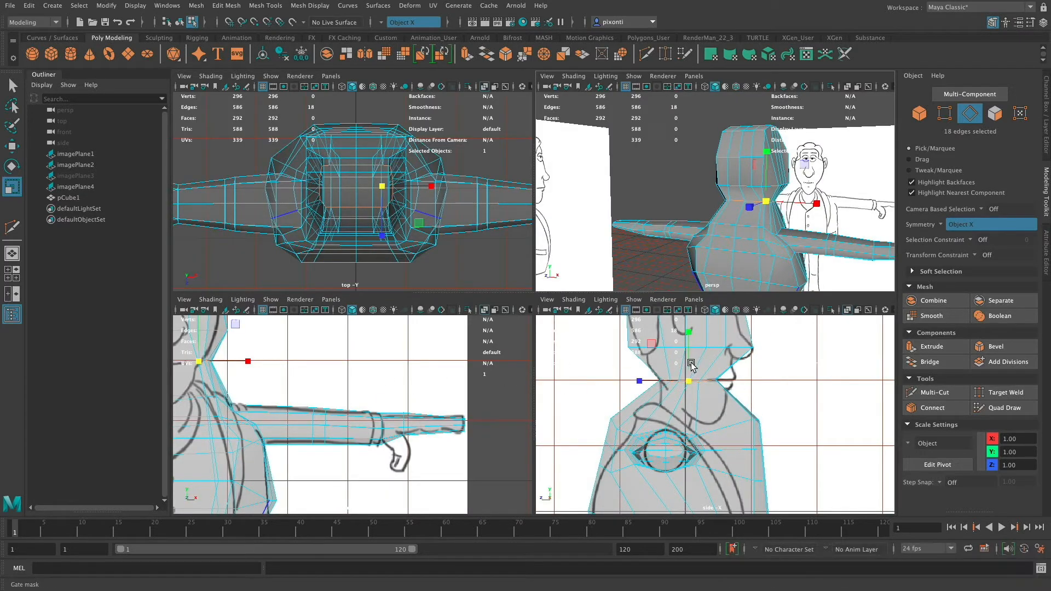
pyautogui.press('space')
pyautogui.press('f')
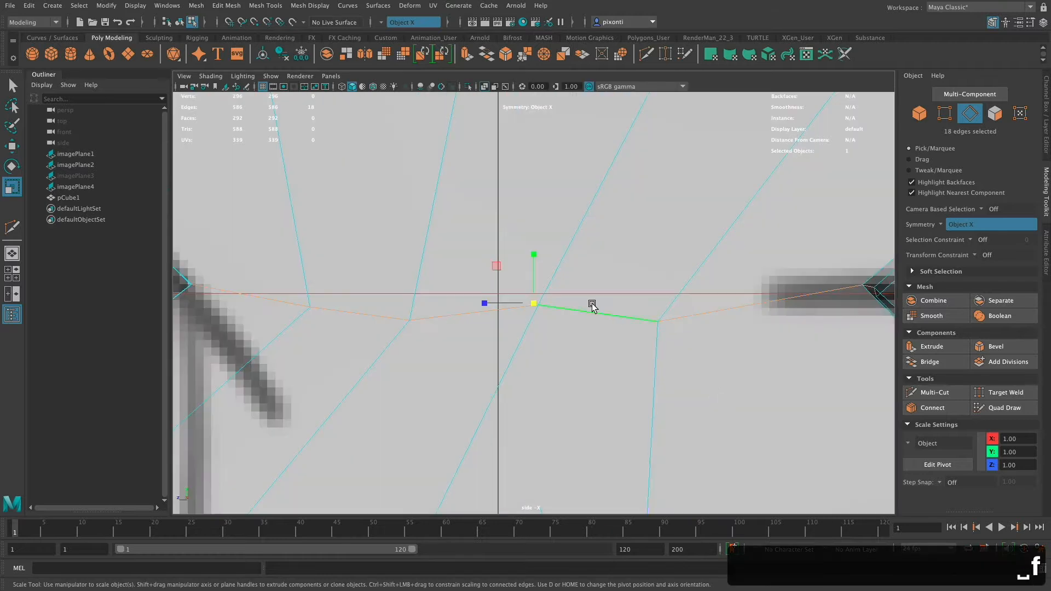
pyautogui.scroll(-5, 622, 332)
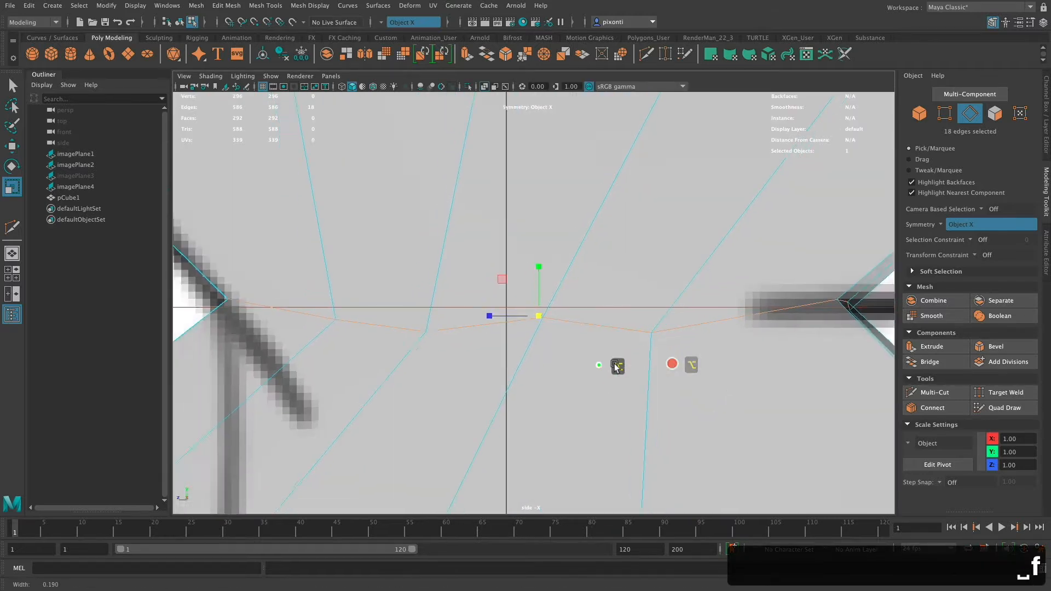
pyautogui.keyDown('alt'); pyautogui.moveTo(689, 402); pyautogui.dragTo(475, 393, button='right'); pyautogui.keyUp('alt')
pyautogui.keyDown('alt'); pyautogui.moveTo(586, 398); pyautogui.dragTo(519, 356, button='middle'); pyautogui.keyUp('alt')
pyautogui.keyDown('alt'); pyautogui.moveTo(555, 378); pyautogui.dragTo(407, 370, button='right'); pyautogui.keyUp('alt')
pyautogui.keyDown('alt'); pyautogui.moveTo(565, 383); pyautogui.dragTo(629, 371, button='middle'); pyautogui.keyUp('alt')
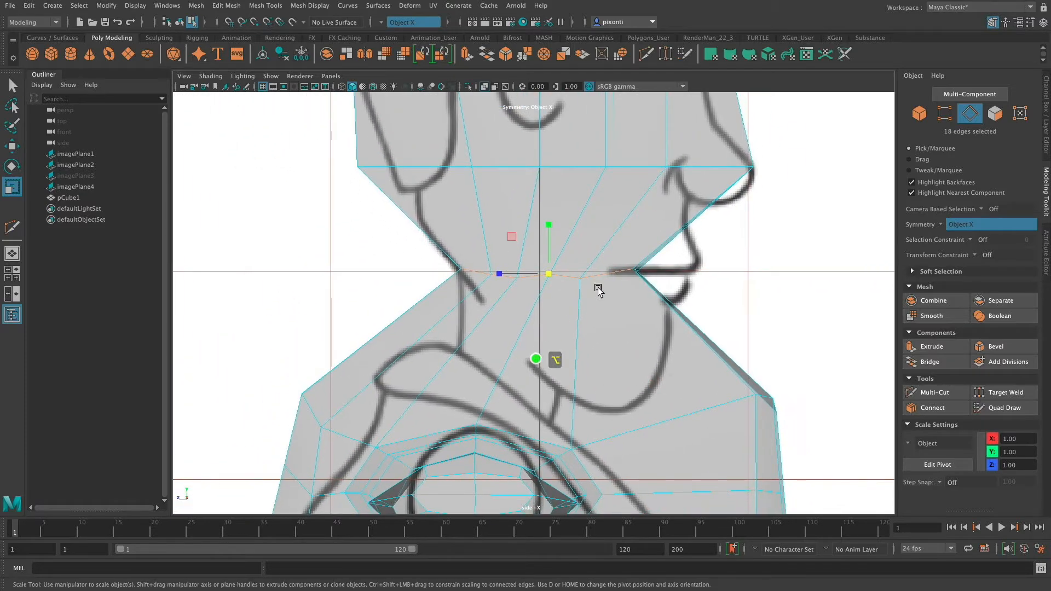
pyautogui.press('w')
pyautogui.moveTo(549, 226)
pyautogui.mouseDown()
pyautogui.moveTo(553, 278)
pyautogui.moveTo(552, 242)
pyautogui.moveTo(562, 241)
pyautogui.mouseUp()
# Move the vertices at the lower back of the head forward to about Z 14.78 to follow the reference outline.
pyautogui.moveTo(364, 166); pyautogui.dragTo(356, 165, button='right')
pyautogui.click(362, 165)
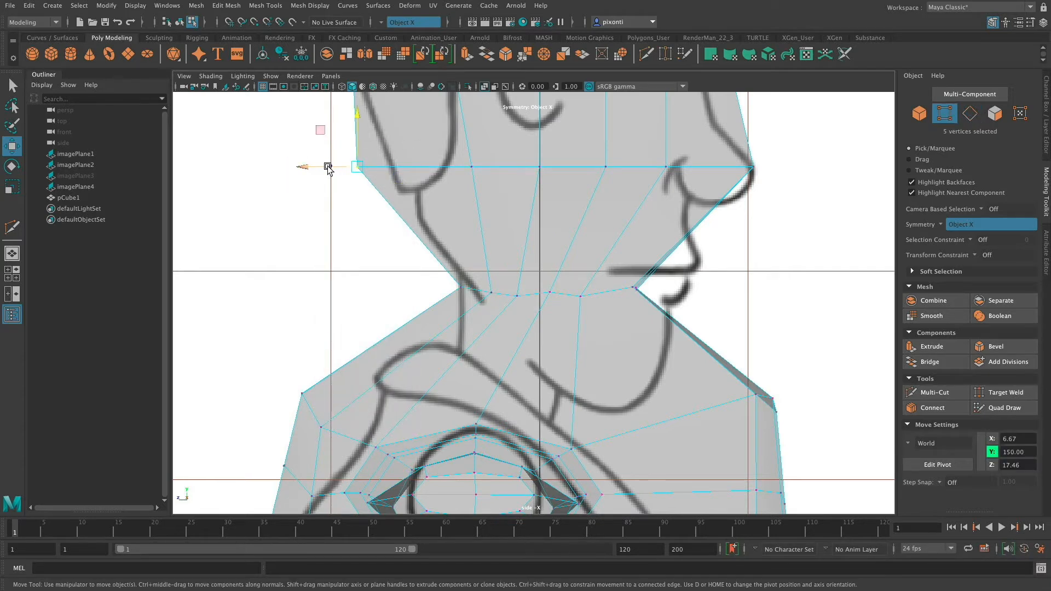
pyautogui.moveTo(327, 167)
pyautogui.mouseDown()
pyautogui.moveTo(358, 166)
pyautogui.moveTo(336, 168)
pyautogui.mouseUp()
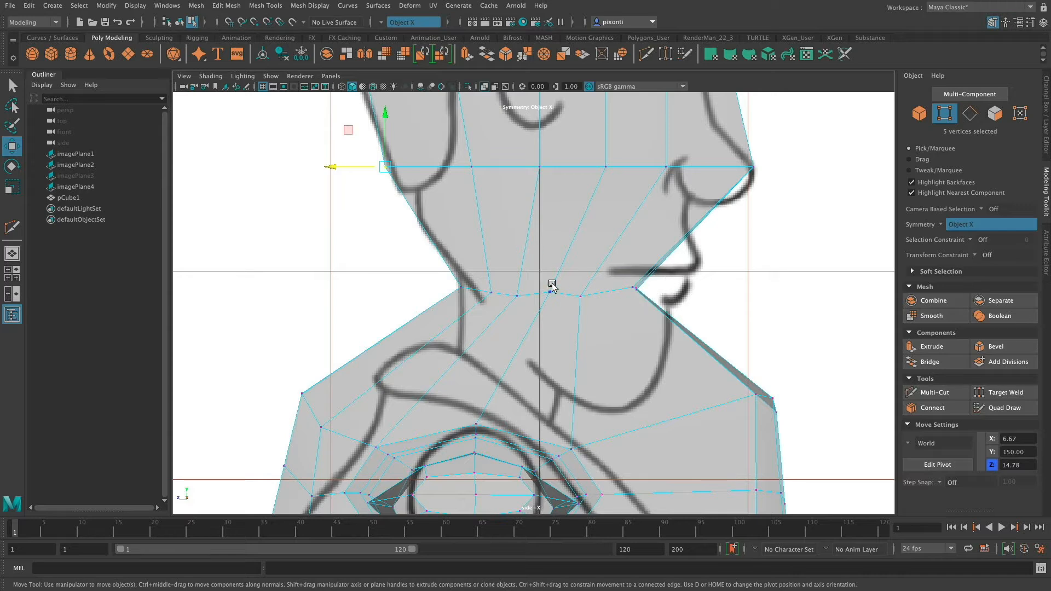
# Lower the neck loop's side vertices progressively along the jawline, with the foremost pair at about Y 126.84.
pyautogui.click(497, 285)
pyautogui.moveTo(491, 260); pyautogui.dragTo(572, 320)
pyautogui.moveTo(583, 265); pyautogui.dragTo(586, 389)
pyautogui.moveTo(587, 377); pyautogui.dragTo(587, 376)
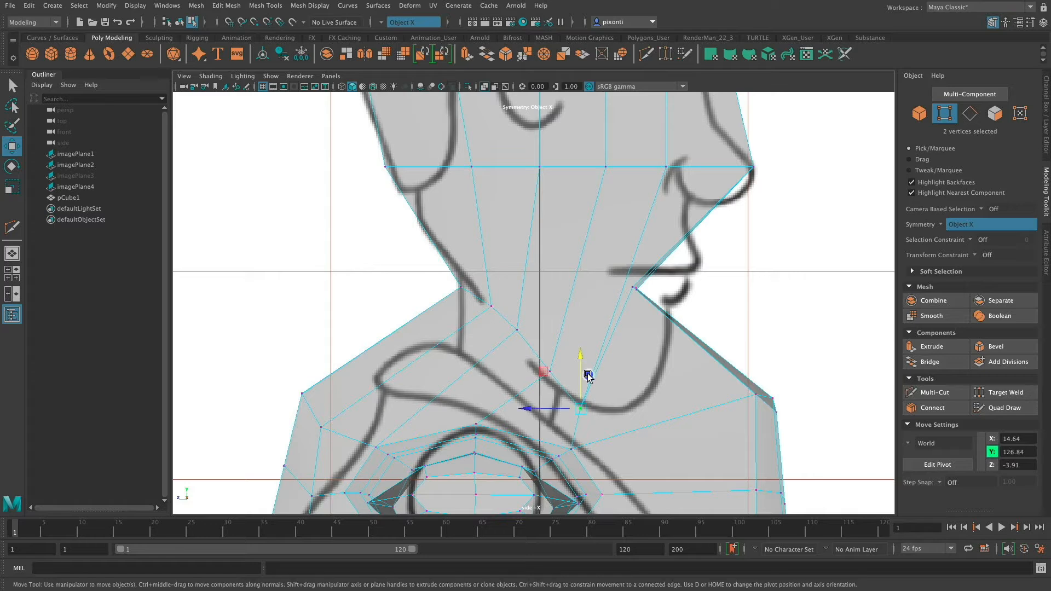
# Lower the neck loop's front vertices to about Y 126.07, Z -16.28, and the upper chest's front vertices to about Y 119.79.
pyautogui.moveTo(626, 276); pyautogui.dragTo(679, 281)
pyautogui.moveTo(710, 247); pyautogui.dragTo(688, 372)
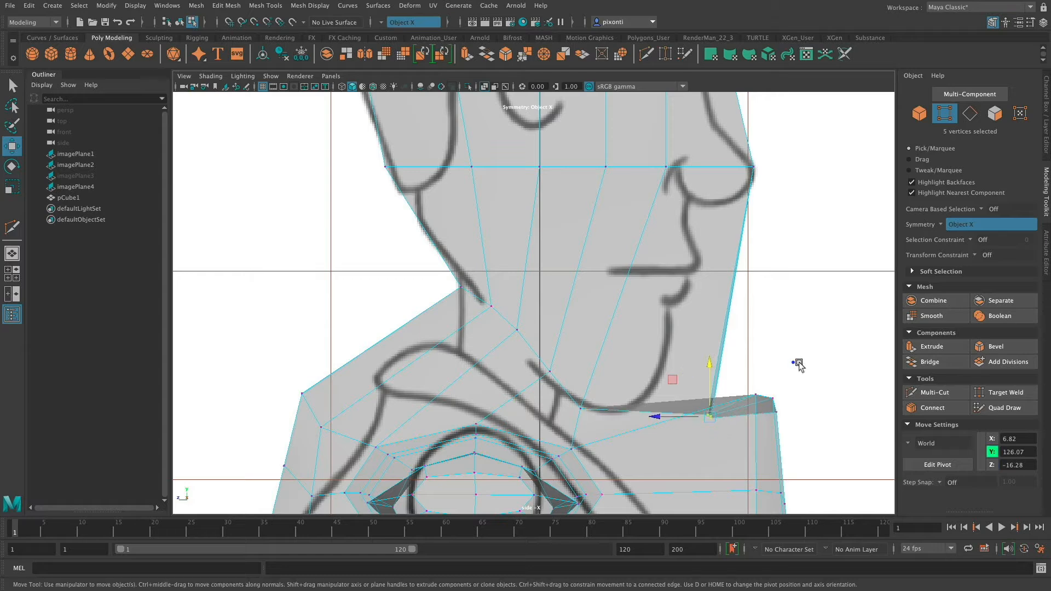
pyautogui.moveTo(794, 362); pyautogui.dragTo(760, 432)
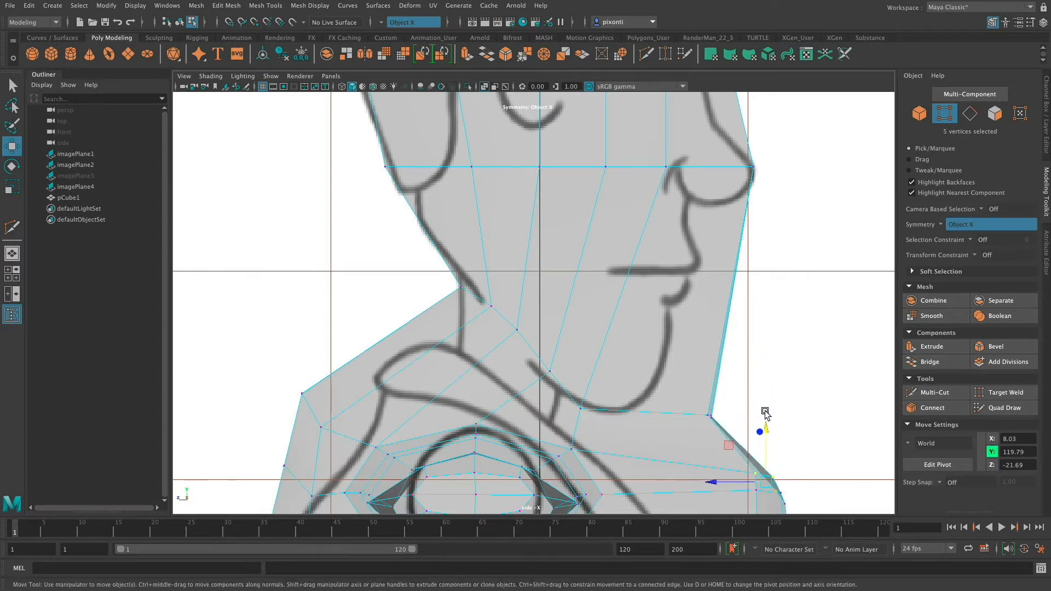
# Pull the upper chest's front vertices back to about Z -10.14, and the chest row below back to about Z -15.99.
pyautogui.keyDown('alt'); pyautogui.moveTo(785, 401); pyautogui.dragTo(716, 254, button='middle'); pyautogui.keyUp('alt')
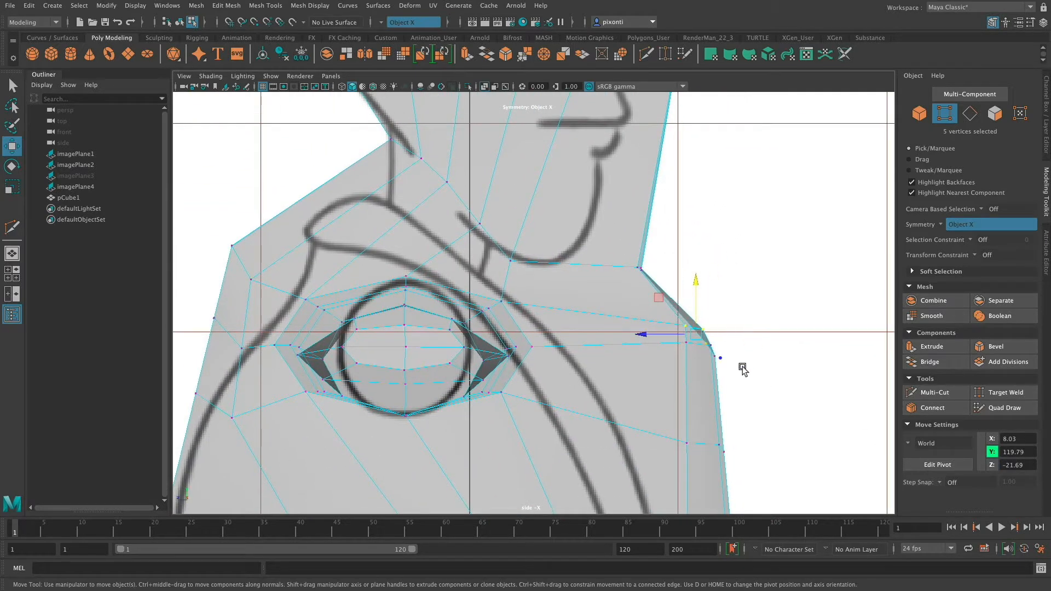
pyautogui.moveTo(742, 369); pyautogui.dragTo(642, 291)
pyautogui.moveTo(678, 340); pyautogui.dragTo(550, 326)
pyautogui.keyDown('alt'); pyautogui.moveTo(740, 361); pyautogui.dragTo(730, 180, button='middle'); pyautogui.keyUp('alt')
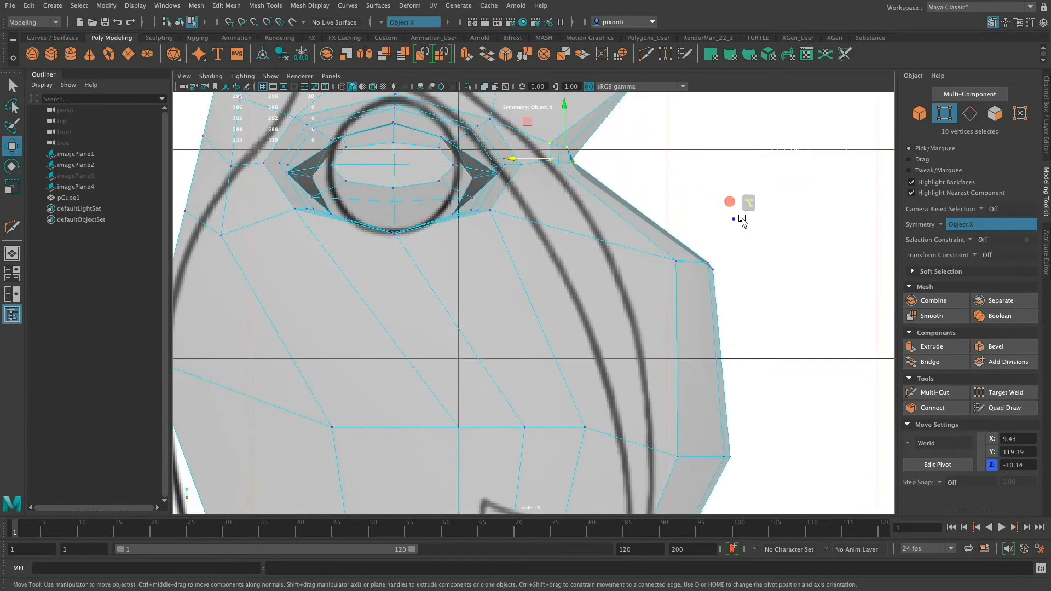
pyautogui.moveTo(740, 219); pyautogui.dragTo(635, 300)
pyautogui.moveTo(667, 265); pyautogui.dragTo(598, 266)
# Pull the belly's foremost vertices back to about Z -23.51, and shift all mesh vertices slightly backward in depth.
pyautogui.keyDown('alt'); pyautogui.moveTo(757, 382); pyautogui.dragTo(739, 236, button='middle'); pyautogui.keyUp('alt')
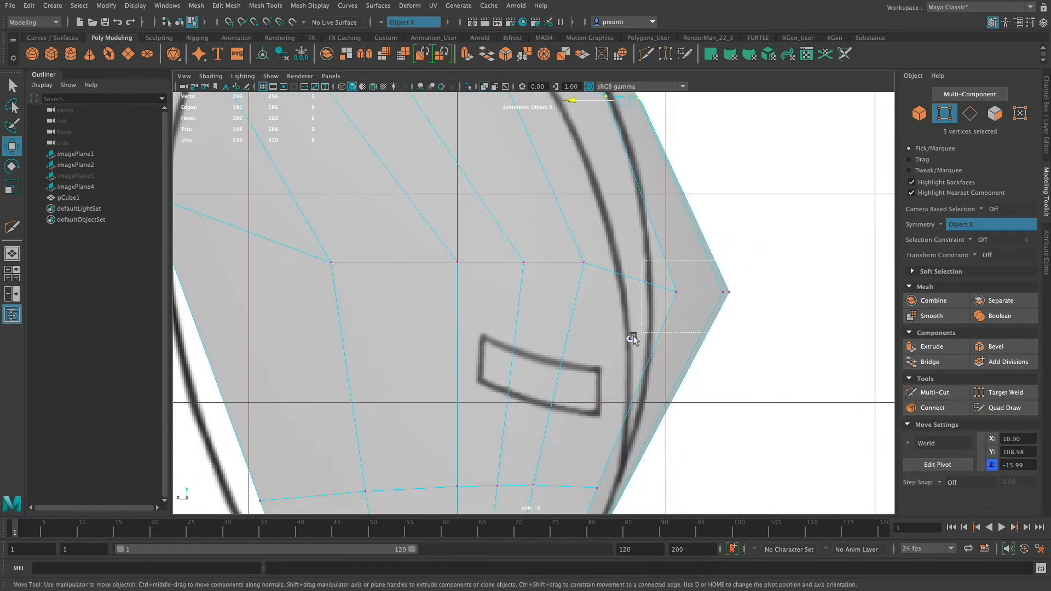
pyautogui.moveTo(682, 295); pyautogui.dragTo(635, 295)
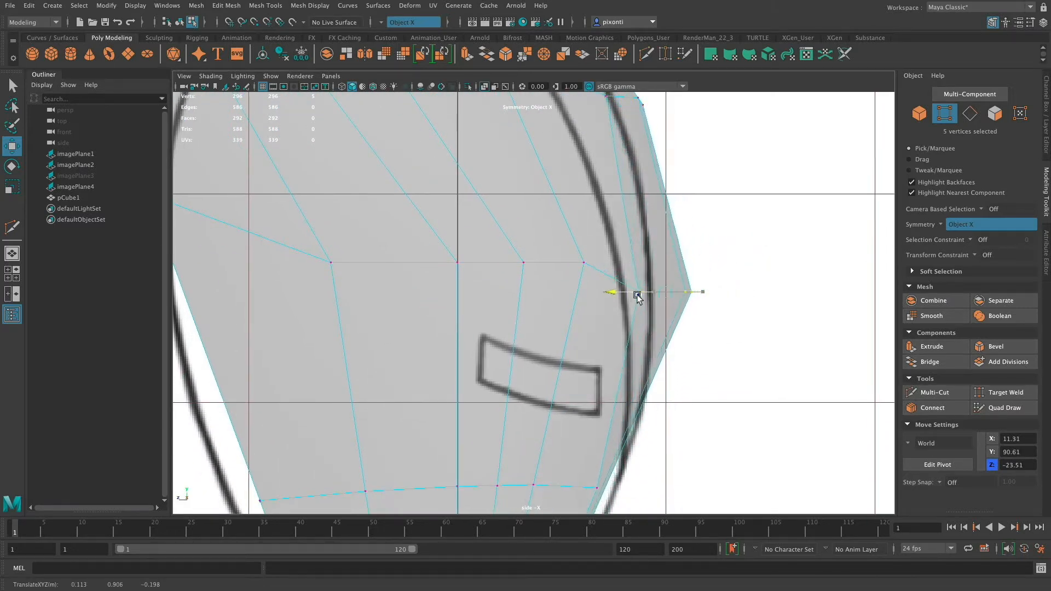
pyautogui.hotkey('ctrl', 'shift', 'a')
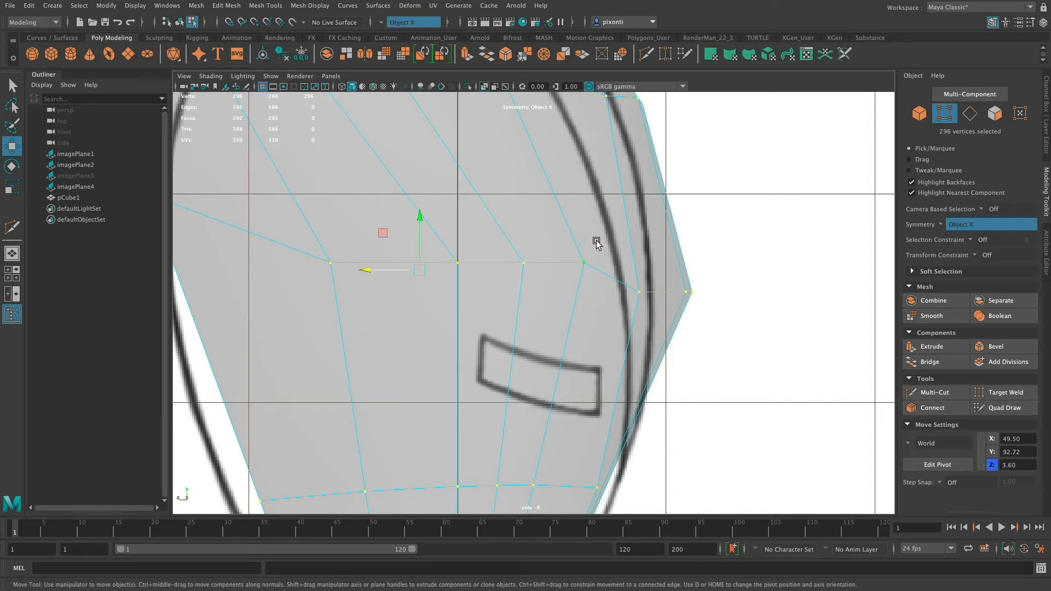
pyautogui.moveTo(391, 272); pyautogui.dragTo(370, 272)
# Lower the torso's outermost back vertices to about Y 95.91 and bring them in to about Z 28.62.
pyautogui.keyDown('alt'); pyautogui.moveTo(671, 337); pyautogui.dragTo(766, 316, button='middle'); pyautogui.keyUp('alt')
pyautogui.moveTo(218, 195); pyautogui.dragTo(238, 199)
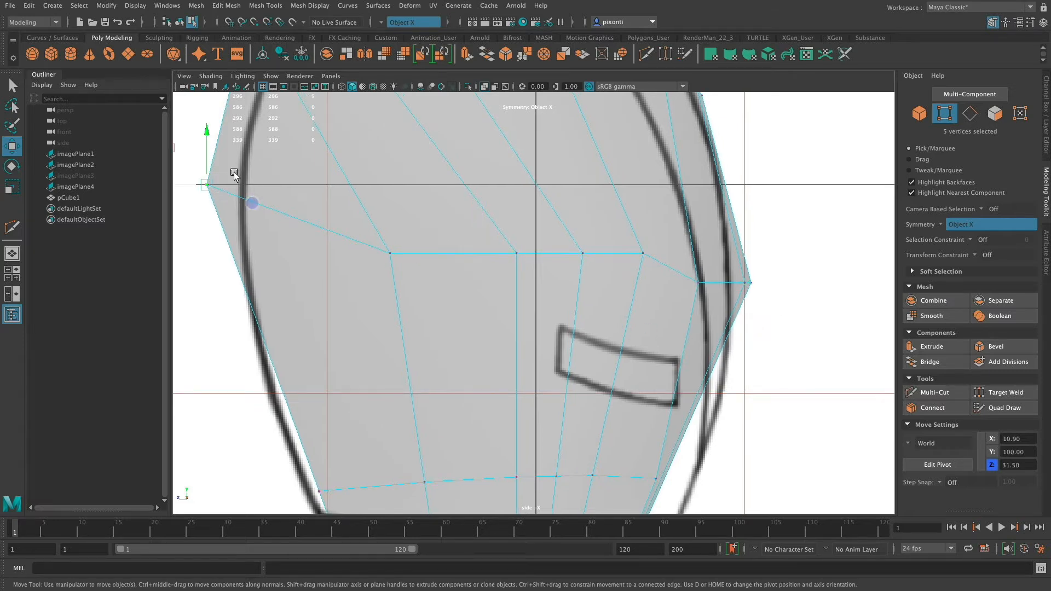
pyautogui.moveTo(207, 132); pyautogui.dragTo(208, 177)
pyautogui.moveTo(187, 227); pyautogui.dragTo(214, 235)
# Move the lower back's vertices to about Y 74.94, Z 24.08, and the row below to the jacket hem's rear corner.
pyautogui.keyDown('alt'); pyautogui.moveTo(664, 422); pyautogui.dragTo(678, 268, button='middle'); pyautogui.keyUp('alt')
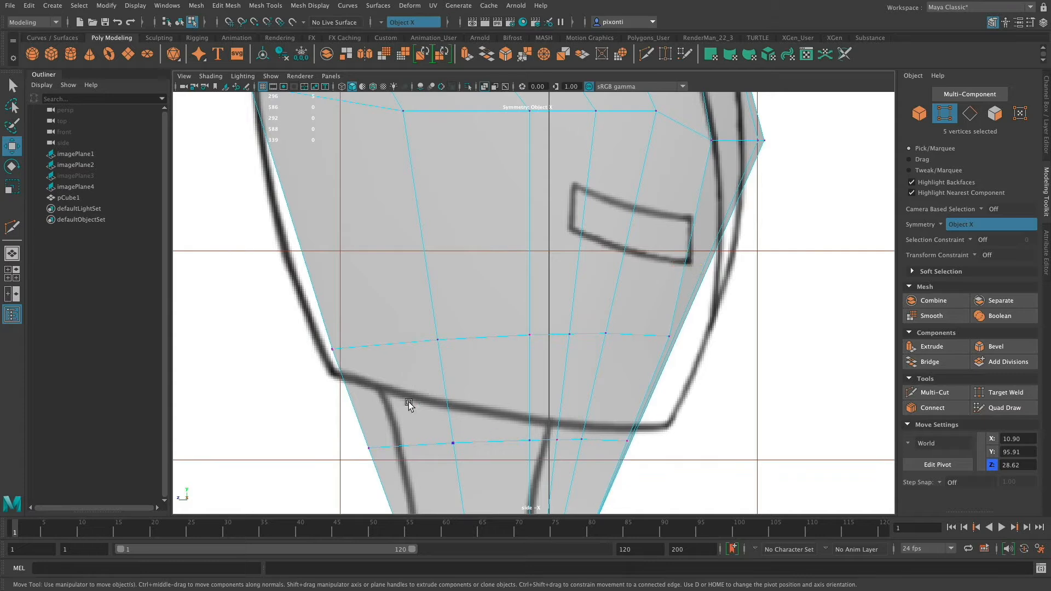
pyautogui.moveTo(367, 412); pyautogui.dragTo(356, 357)
pyautogui.moveTo(332, 305); pyautogui.dragTo(283, 306)
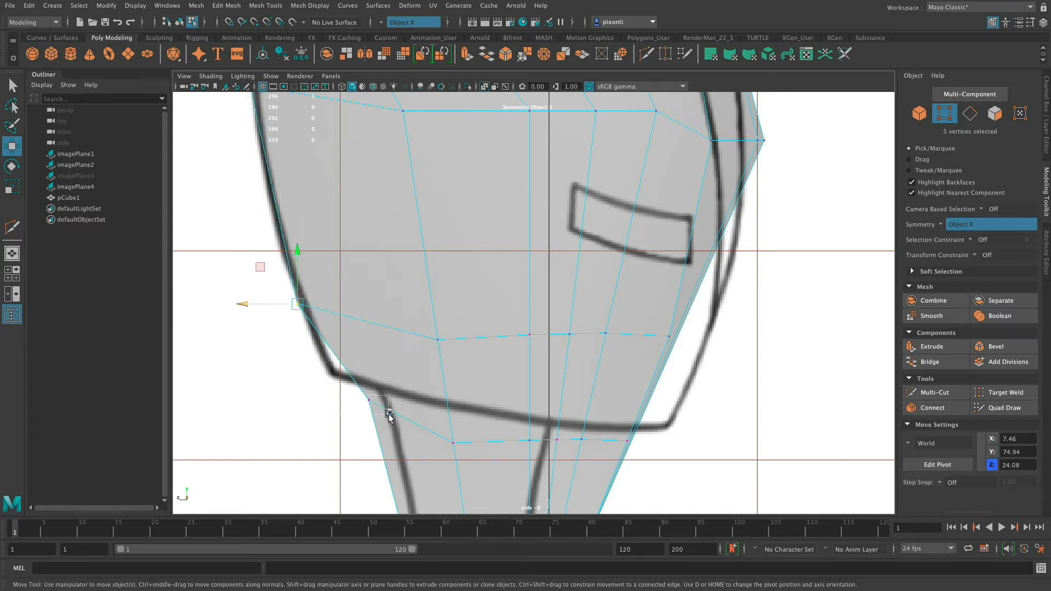
pyautogui.moveTo(388, 416); pyautogui.dragTo(336, 350)
# Raise the side vertices of the hem row one by one to follow the jacket's hem line.
pyautogui.click(435, 439)
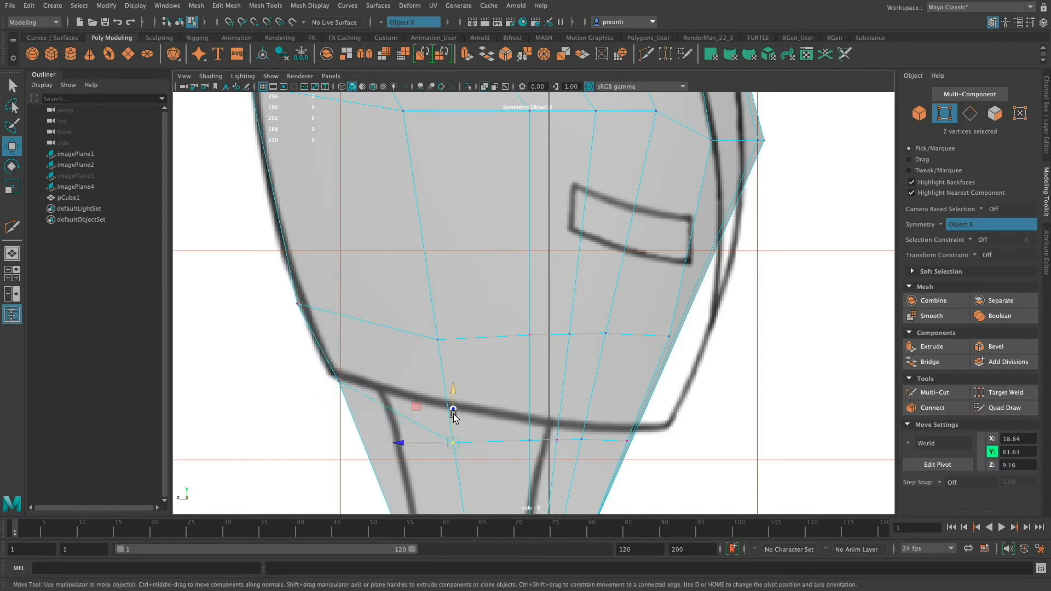
pyautogui.moveTo(451, 412); pyautogui.dragTo(450, 381)
pyautogui.moveTo(539, 451); pyautogui.dragTo(556, 402)
pyautogui.moveTo(590, 450); pyautogui.dragTo(584, 401)
# Move the hem row's front side vertices to about Y 63.28, Z -12.00, and those above to about Z -11.55, returning to four views.
pyautogui.moveTo(645, 452); pyautogui.dragTo(658, 425)
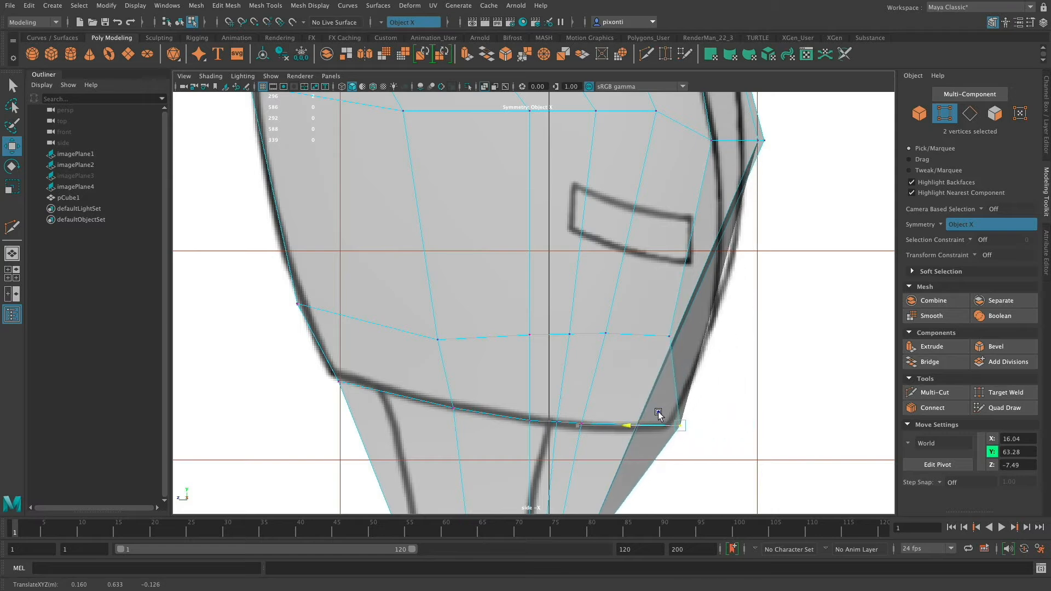
pyautogui.moveTo(650, 335)
pyautogui.mouseDown()
pyautogui.moveTo(694, 347)
pyautogui.moveTo(658, 339)
pyautogui.mouseUp()
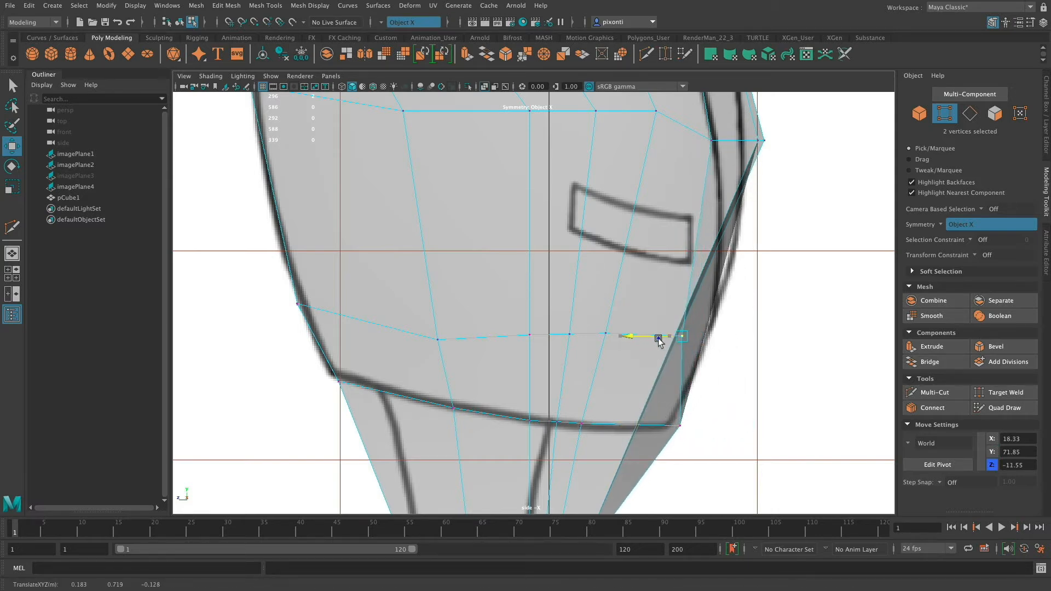
pyautogui.moveTo(676, 421); pyautogui.dragTo(656, 431)
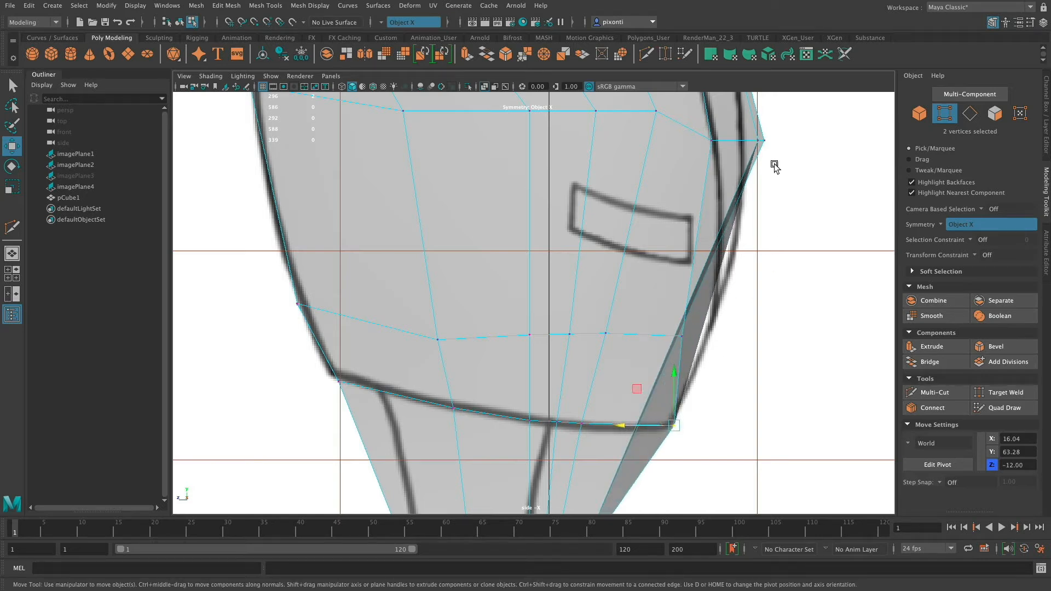
pyautogui.press('space')
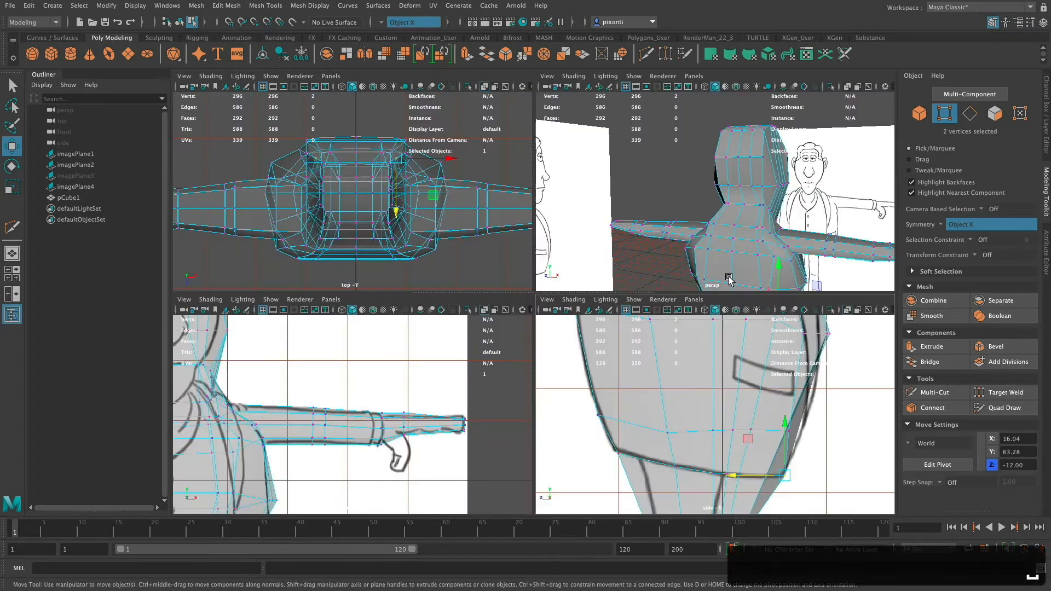
# Cut two edge rows across the jacket's front with Multi-Cut, joining the side vertices of the hem row and the row above.
pyautogui.press('space')
pyautogui.keyDown('alt'); pyautogui.moveTo(694, 257); pyautogui.dragTo(609, 372); pyautogui.keyUp('alt')
pyautogui.keyDown('alt'); pyautogui.moveTo(609, 372); pyautogui.dragTo(746, 366, button='right'); pyautogui.keyUp('alt')
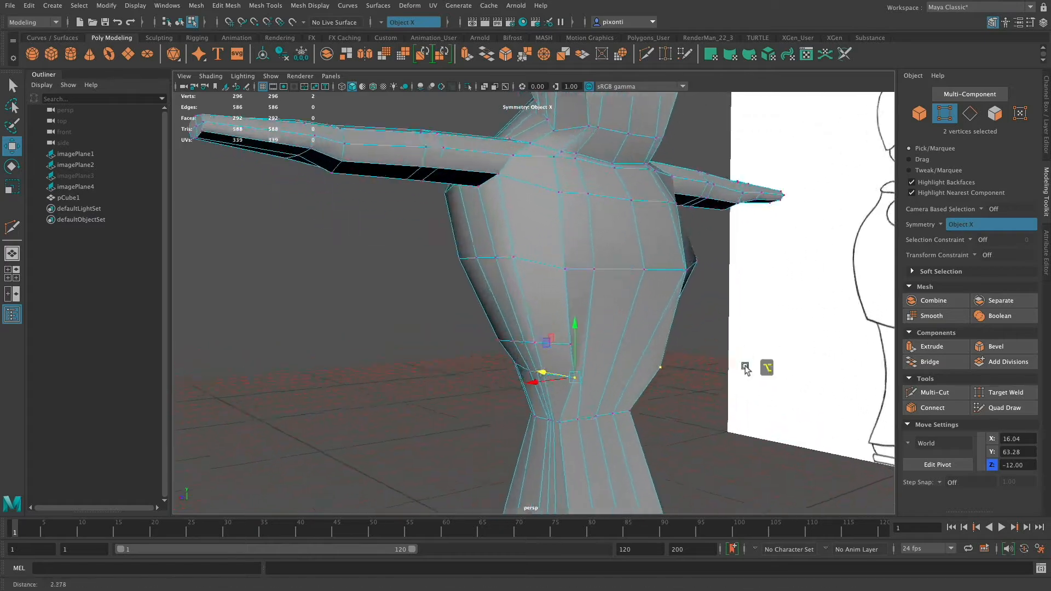
pyautogui.keyDown('alt'); pyautogui.moveTo(746, 366); pyautogui.dragTo(561, 349); pyautogui.keyUp('alt')
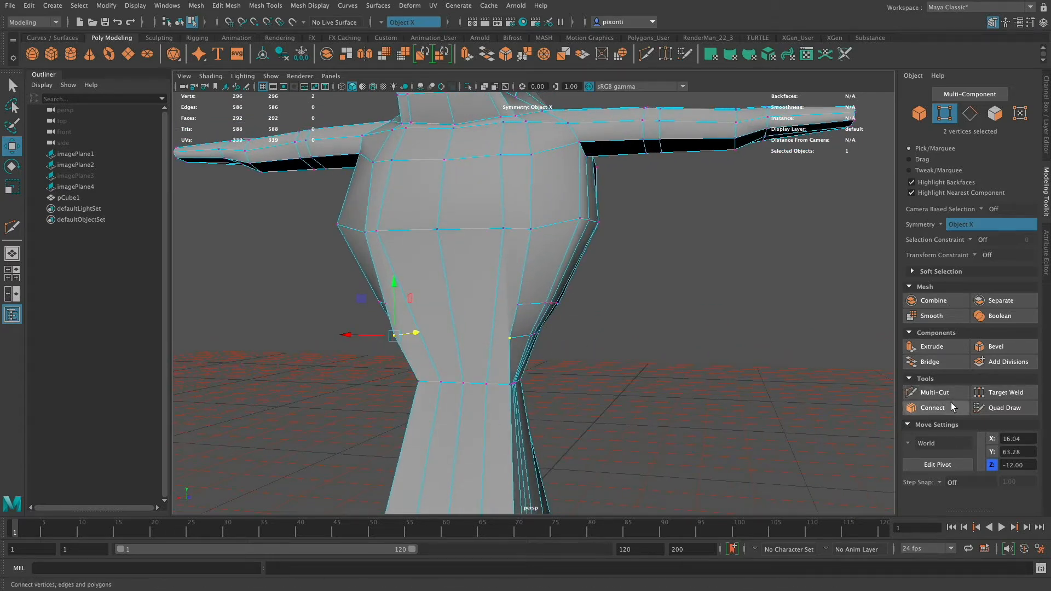
pyautogui.click(935, 392)
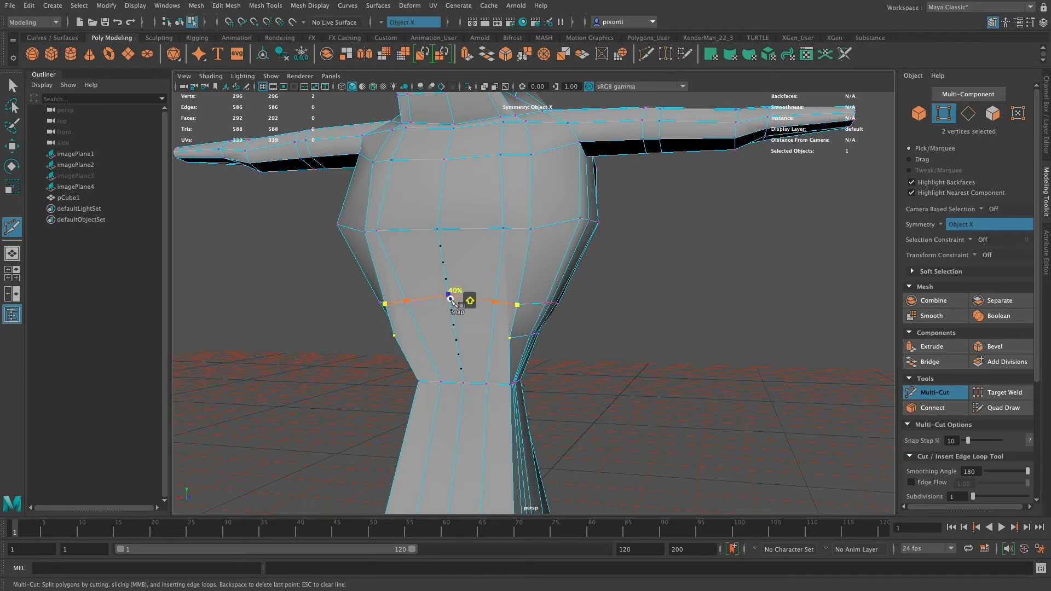
pyautogui.keyDown('shift'); pyautogui.click(451, 307); pyautogui.keyUp('shift')
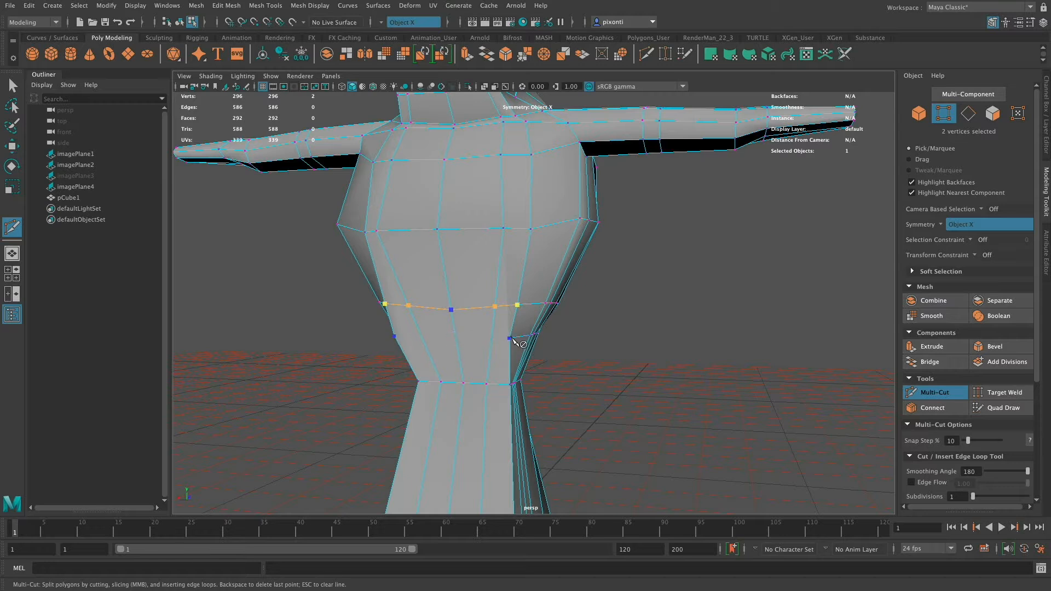
pyautogui.press('Return')
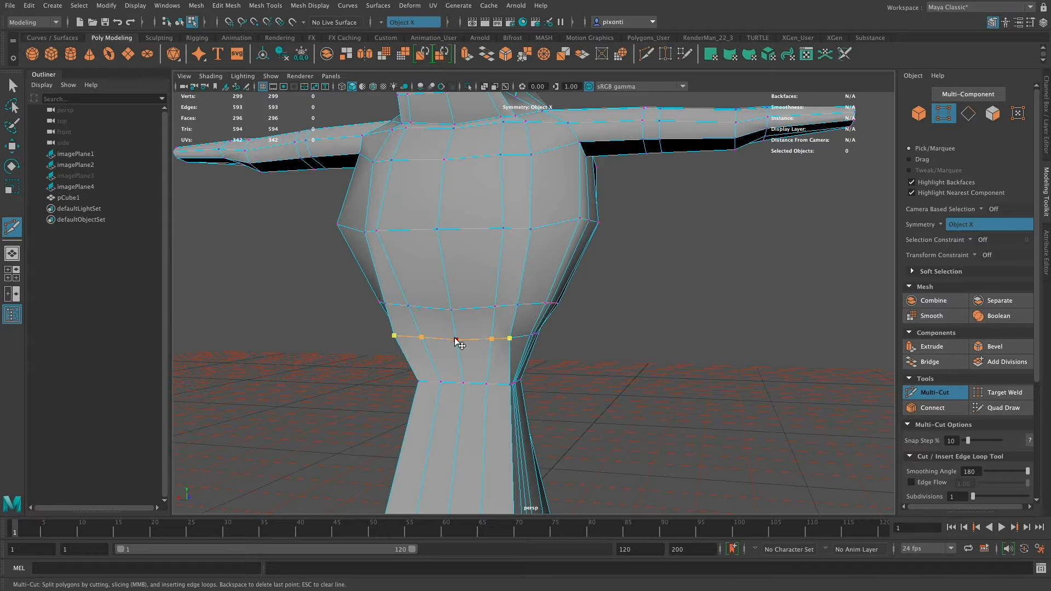
pyautogui.press('q')
# Move the front corner vertices of the row above the jacket hem to about Z -7.43.
pyautogui.keyDown('alt'); pyautogui.moveTo(547, 348); pyautogui.dragTo(608, 390); pyautogui.keyUp('alt')
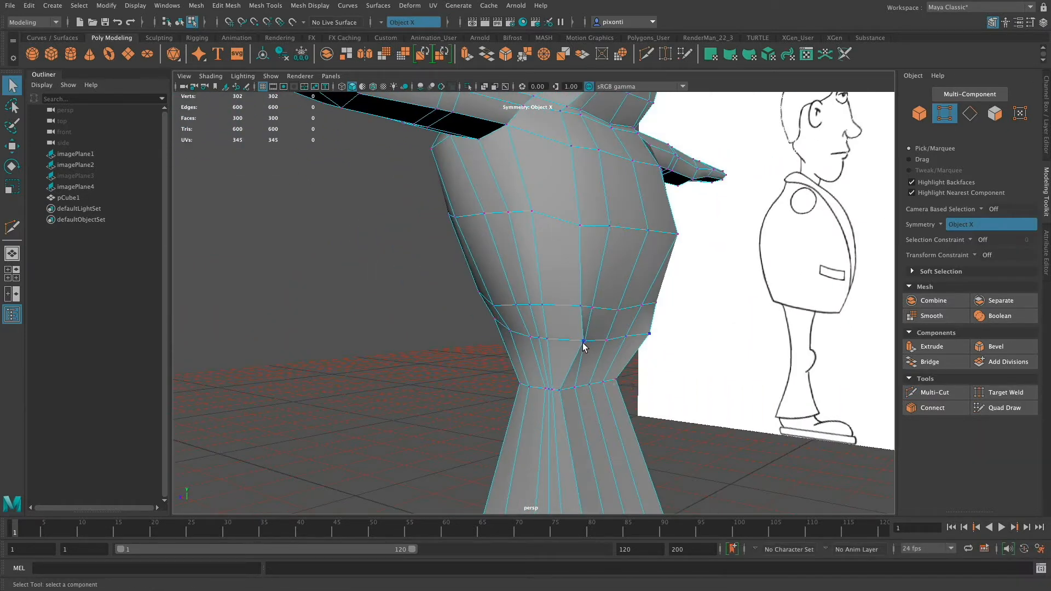
pyautogui.press('w')
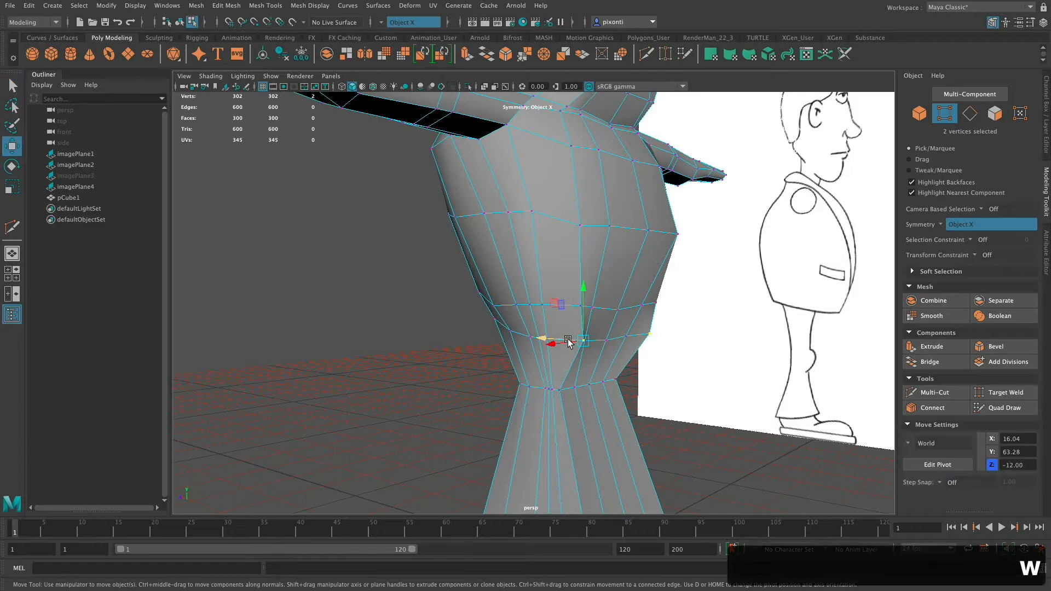
pyautogui.keyDown('alt'); pyautogui.moveTo(613, 350); pyautogui.dragTo(657, 324); pyautogui.keyUp('alt')
pyautogui.click(459, 319)
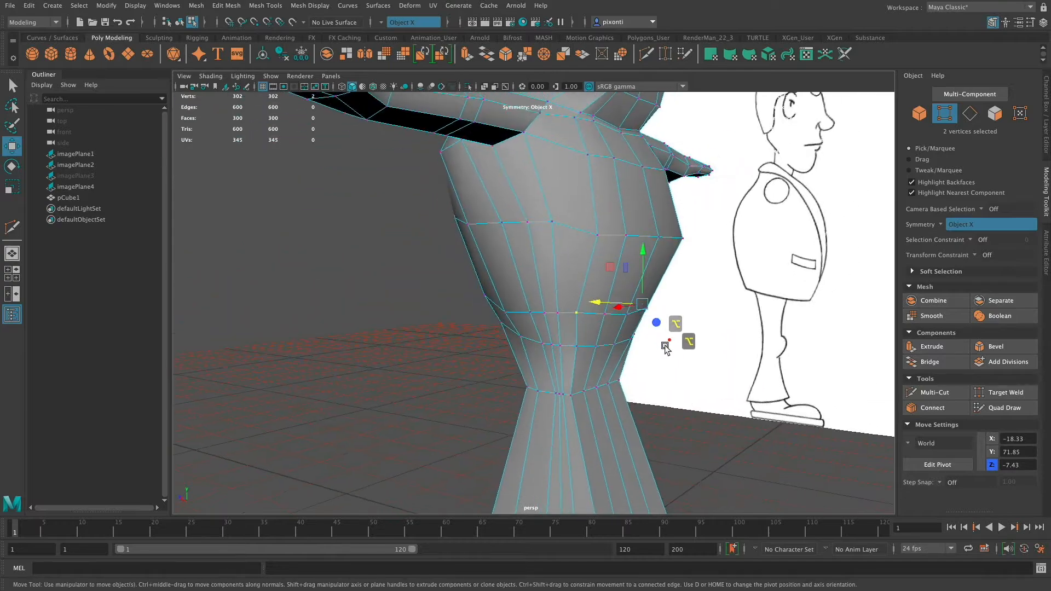
pyautogui.keyDown('alt'); pyautogui.moveTo(666, 348); pyautogui.dragTo(645, 195, button='middle'); pyautogui.keyUp('alt')
pyautogui.keyDown('alt'); pyautogui.moveTo(655, 230); pyautogui.dragTo(569, 382, button='right'); pyautogui.keyUp('alt')
pyautogui.keyDown('alt'); pyautogui.moveTo(569, 382); pyautogui.dragTo(606, 434); pyautogui.keyUp('alt')
pyautogui.keyDown('alt'); pyautogui.moveTo(605, 434); pyautogui.dragTo(553, 431, button='right'); pyautogui.keyUp('alt')
pyautogui.keyDown('alt'); pyautogui.moveTo(553, 431); pyautogui.dragTo(493, 355); pyautogui.keyUp('alt')
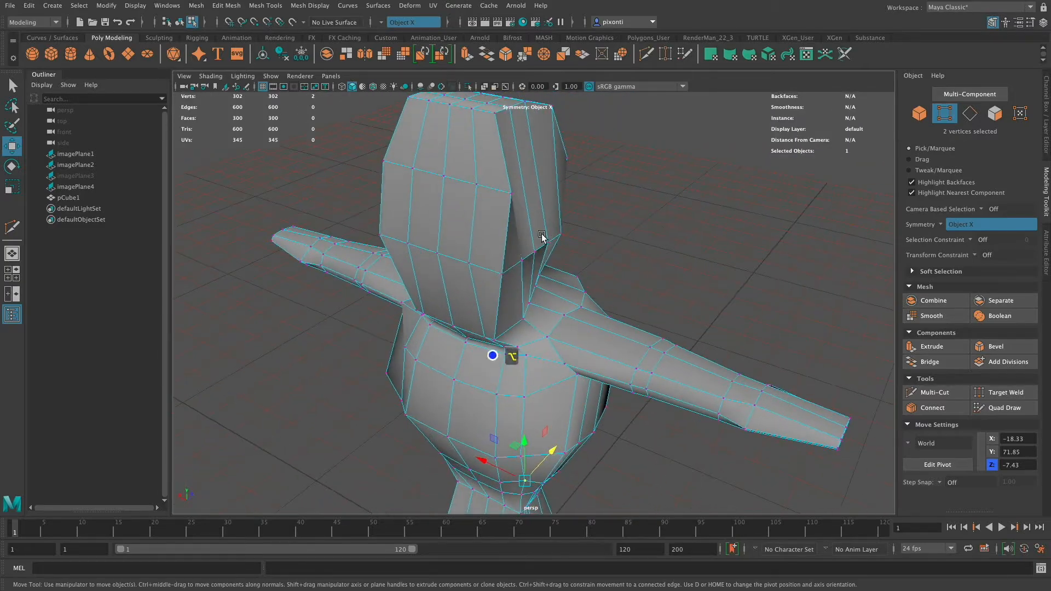
# Round the face's front by moving the Y 150 vertices at X 10 to about Z -21.26 and those at X 20 to about Z -16.78.
pyautogui.click(476, 184)
pyautogui.moveTo(505, 170); pyautogui.dragTo(465, 171)
pyautogui.moveTo(438, 255); pyautogui.dragTo(436, 227)
pyautogui.keyDown('alt'); pyautogui.moveTo(539, 312); pyautogui.dragTo(482, 283); pyautogui.keyUp('alt')
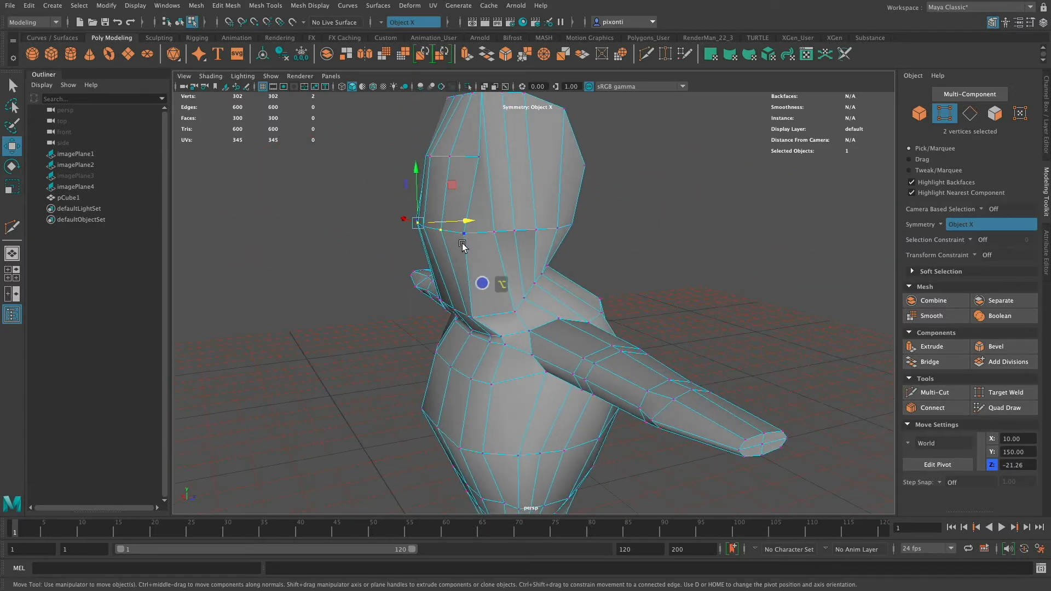
pyautogui.moveTo(512, 234); pyautogui.dragTo(508, 342)
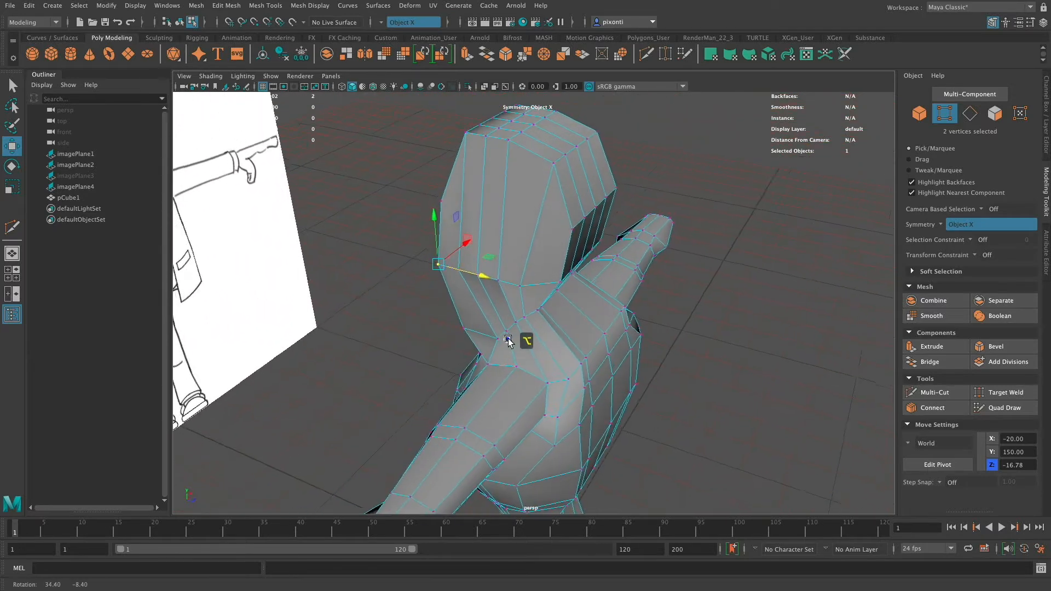
# Cut an edge row along both sides of the head with Multi-Cut, from the front corners to the back corners.
pyautogui.click(937, 393)
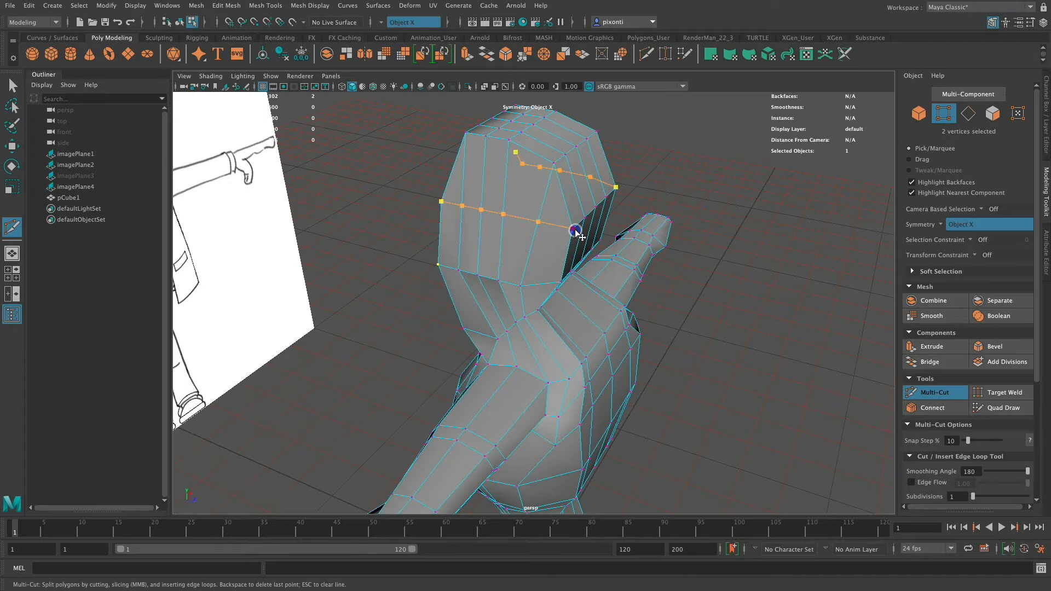
pyautogui.press('Return')
pyautogui.moveTo(580, 237)
pyautogui.keyDown('alt'); pyautogui.mouseDown()
pyautogui.moveTo(563, 235)
pyautogui.moveTo(591, 218)
pyautogui.moveTo(596, 313)
pyautogui.moveTo(563, 312)
pyautogui.moveTo(607, 307)
pyautogui.moveTo(601, 265)
pyautogui.moveTo(527, 285)
pyautogui.mouseUp(); pyautogui.keyUp('alt')
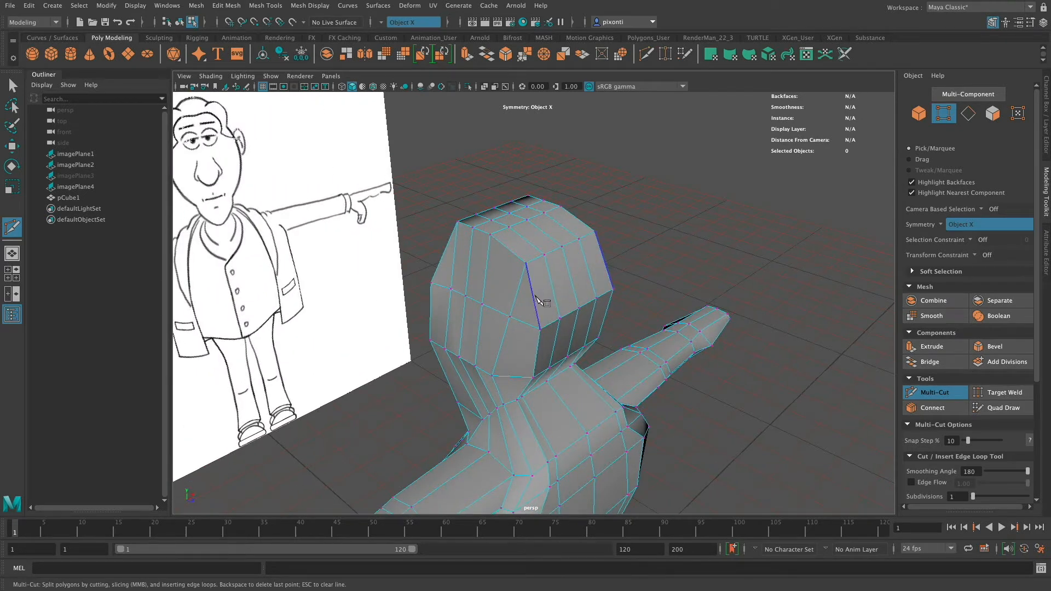
# Examine the edge flow around the head by selecting the face loop below the new cut and the faces above it.
pyautogui.click(509, 316)
pyautogui.click(993, 116)
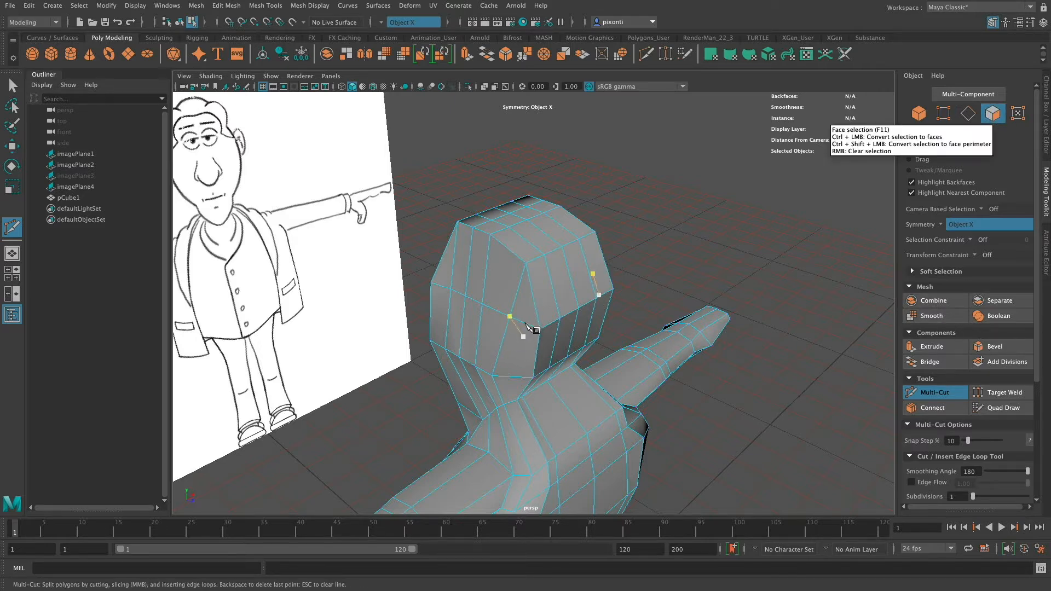
pyautogui.press('q')
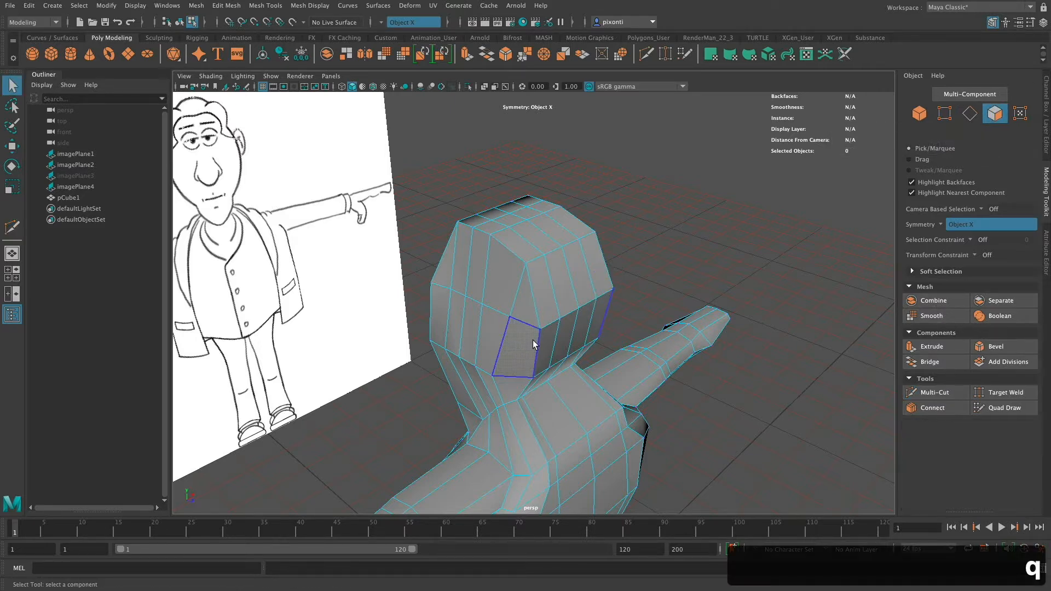
pyautogui.click(529, 342)
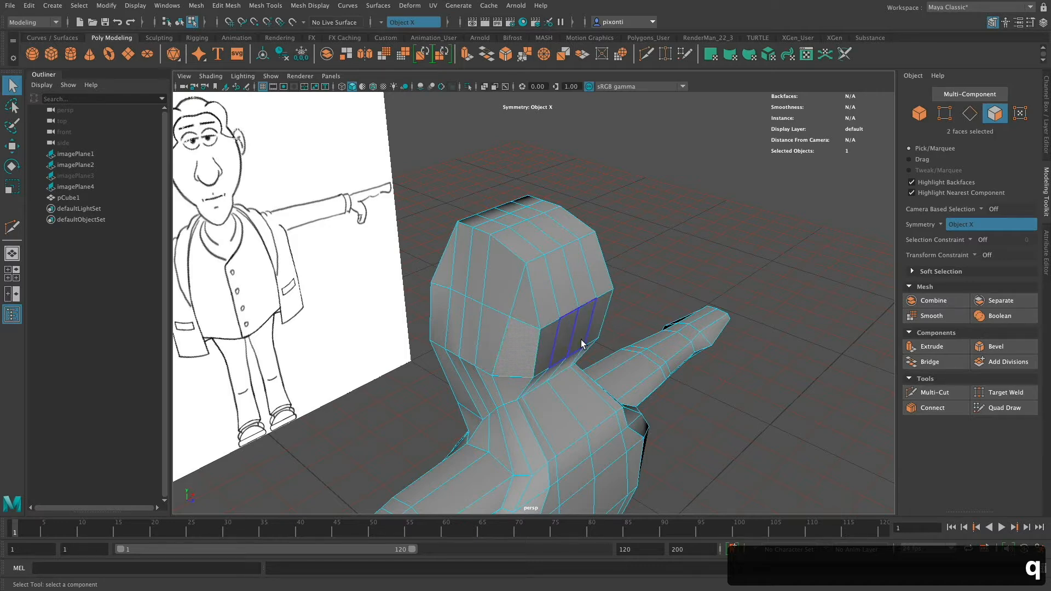
pyautogui.moveTo(518, 352)
pyautogui.keyDown('alt'); pyautogui.mouseDown()
pyautogui.moveTo(612, 351)
pyautogui.moveTo(517, 335)
pyautogui.mouseUp(); pyautogui.keyUp('alt')
pyautogui.keyDown('shift'); pyautogui.doubleClick(596, 333); pyautogui.keyUp('shift')
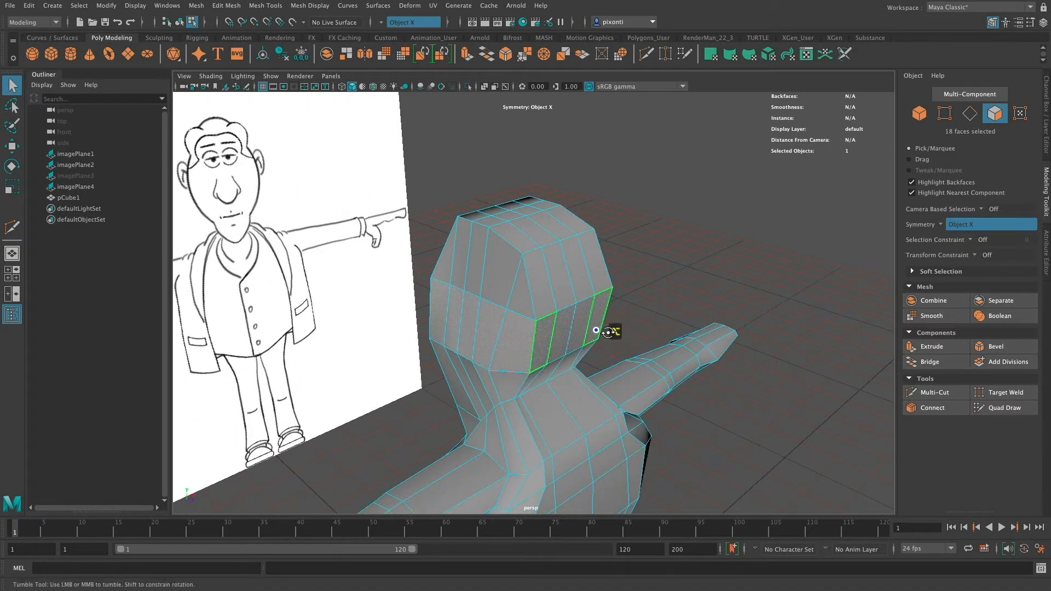
pyautogui.moveTo(615, 328)
pyautogui.keyDown('alt'); pyautogui.mouseDown()
pyautogui.moveTo(610, 316)
pyautogui.moveTo(628, 331)
pyautogui.mouseUp(); pyautogui.keyUp('alt')
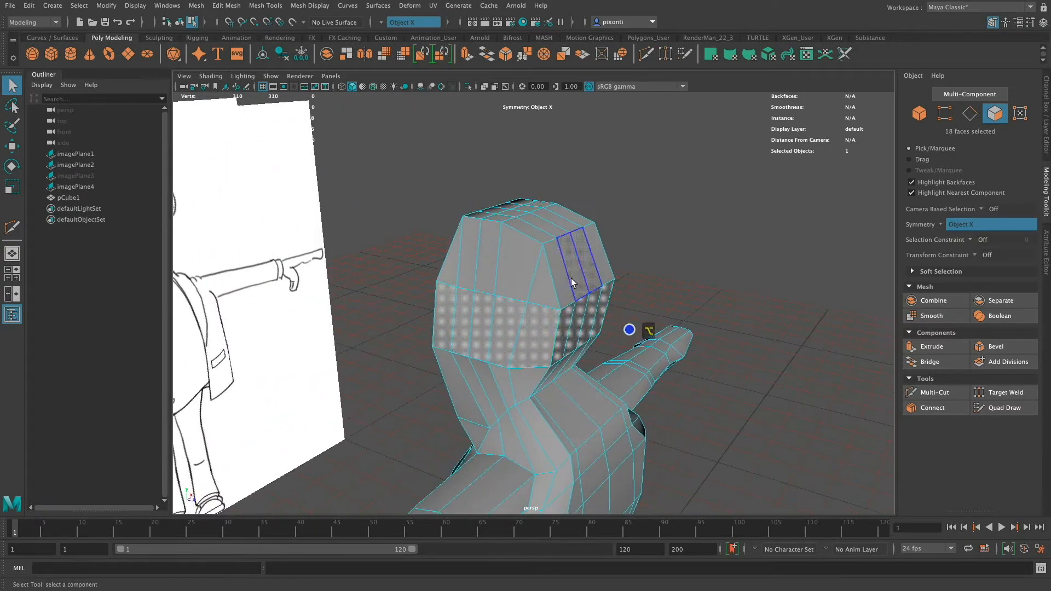
pyautogui.click(563, 279)
pyautogui.keyDown('shift'); pyautogui.doubleClick(577, 279); pyautogui.keyUp('shift')
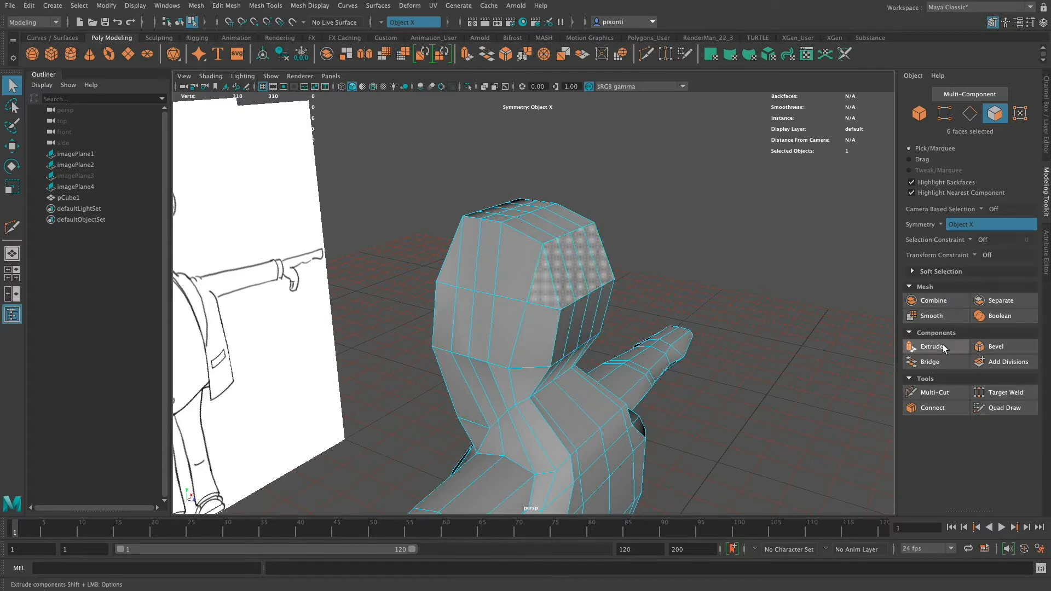
# Cut an edge row across the upper back of the head with Multi-Cut, snapped at 50% of the vertical edges.
pyautogui.click(936, 393)
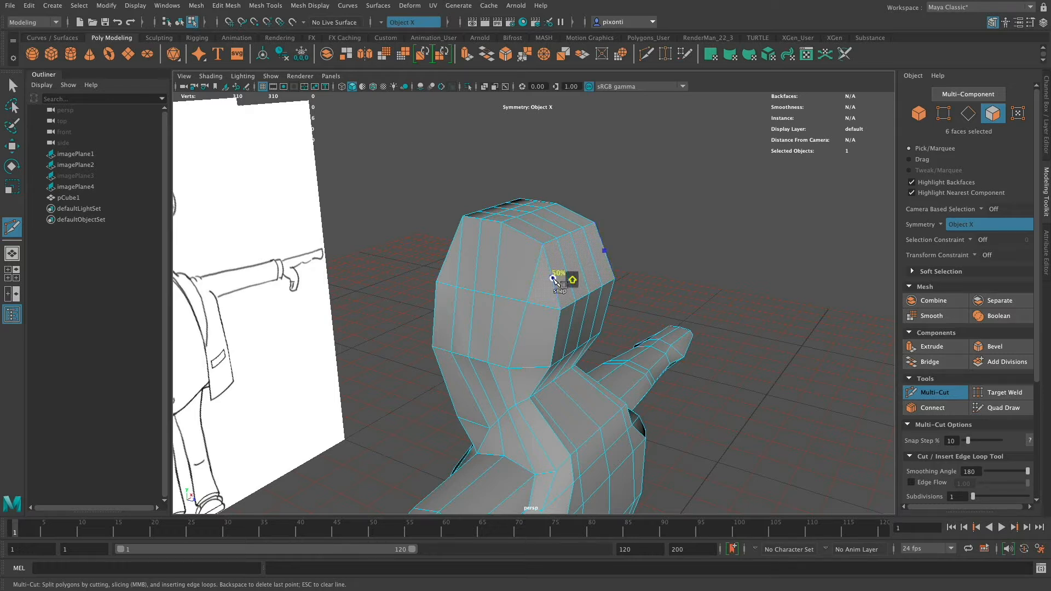
pyautogui.click(554, 279)
pyautogui.press('super+z')
pyautogui.click(582, 269)
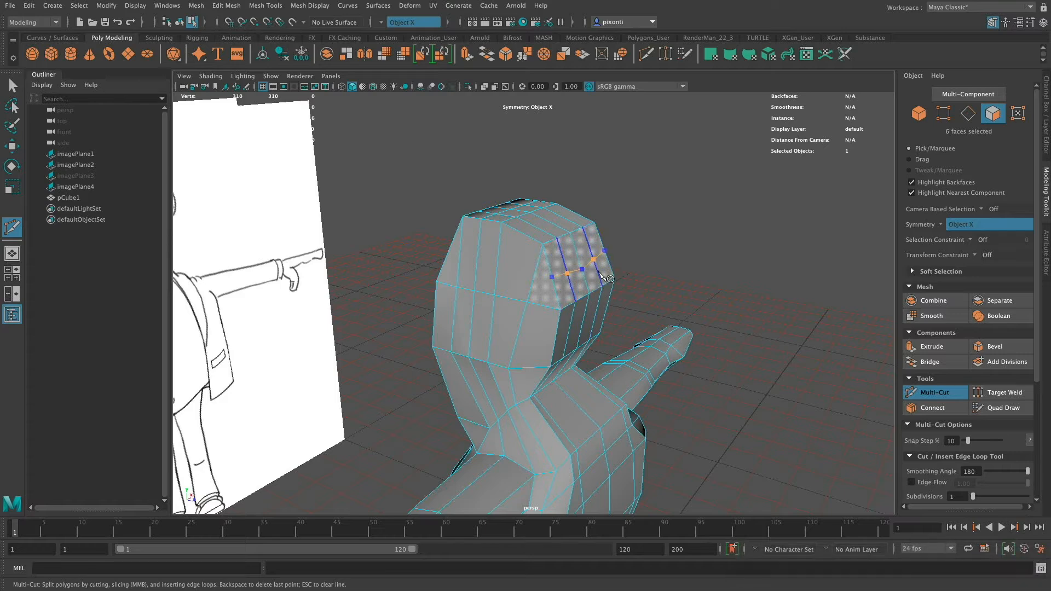
pyautogui.press('Return')
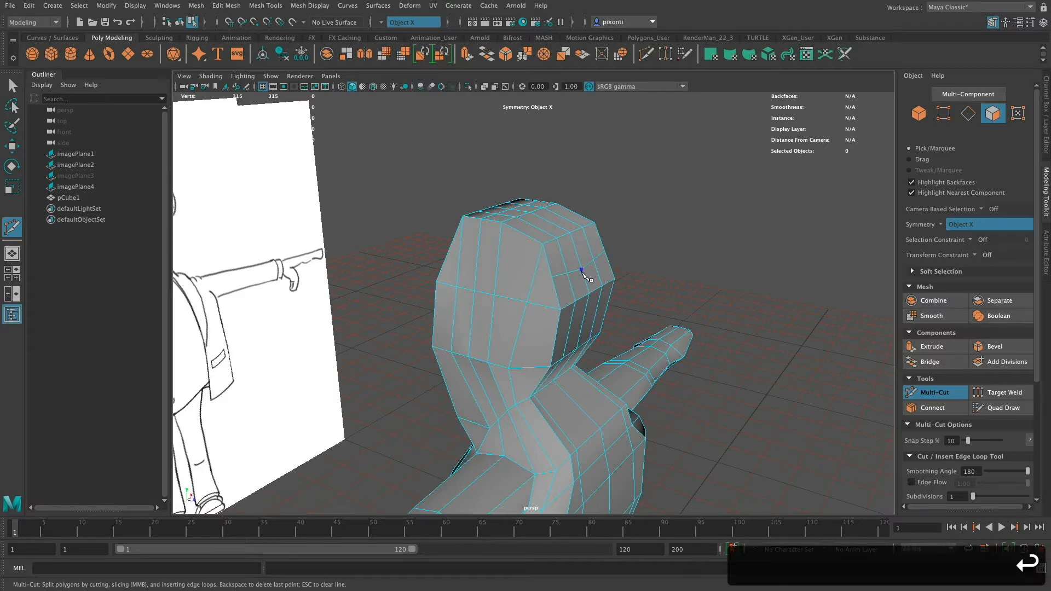
# Lower the eight vertices along the side edges of the head's crown to about Y 177.94.
pyautogui.moveTo(584, 274); pyautogui.dragTo(546, 271, button='right')
pyautogui.press('q')
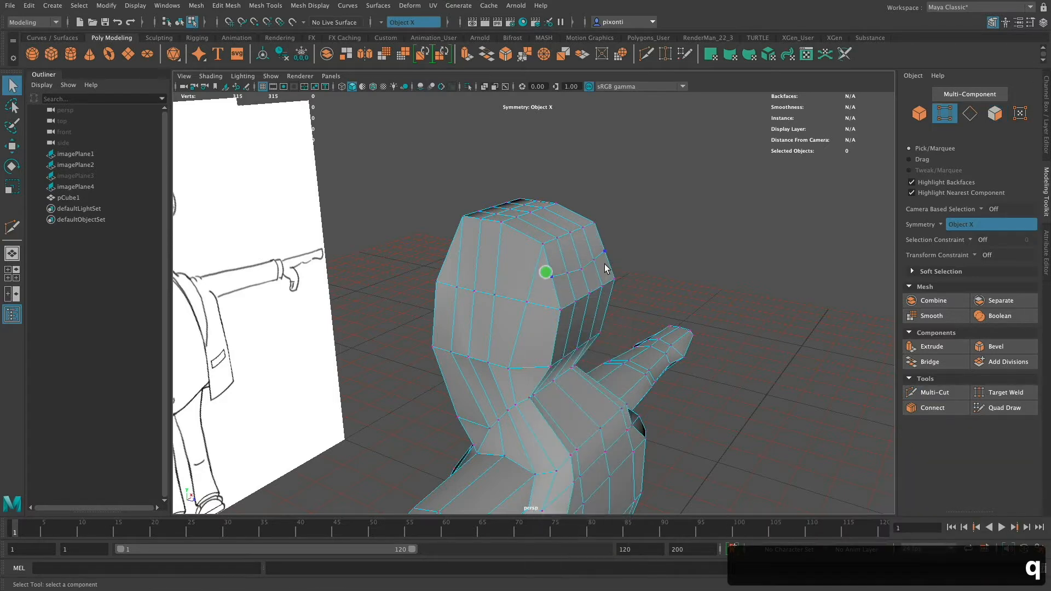
pyautogui.click(582, 269)
pyautogui.click(553, 278)
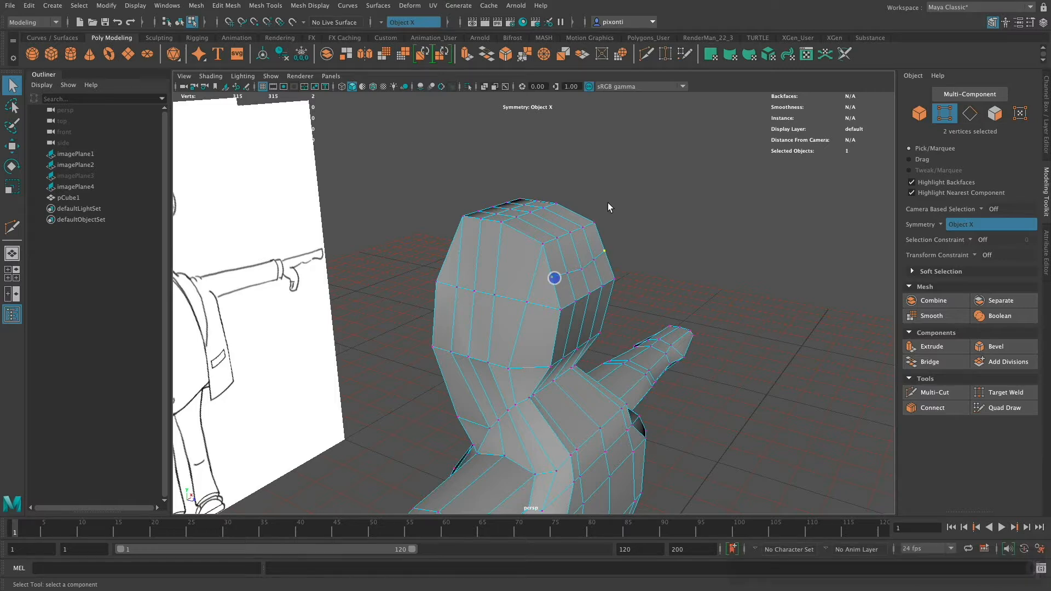
pyautogui.click(582, 270)
pyautogui.keyDown('alt'); pyautogui.moveTo(597, 278); pyautogui.dragTo(619, 298); pyautogui.keyUp('alt')
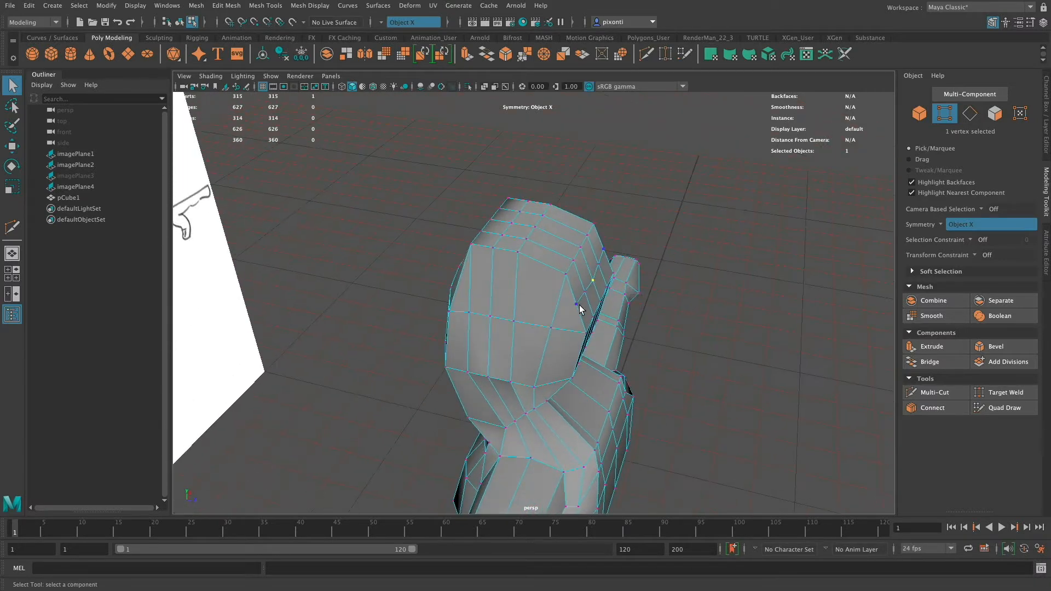
pyautogui.keyDown('shift'); pyautogui.click(494, 248); pyautogui.keyUp('shift')
pyautogui.keyDown('shift'); pyautogui.click(518, 252); pyautogui.keyUp('shift')
pyautogui.press('w')
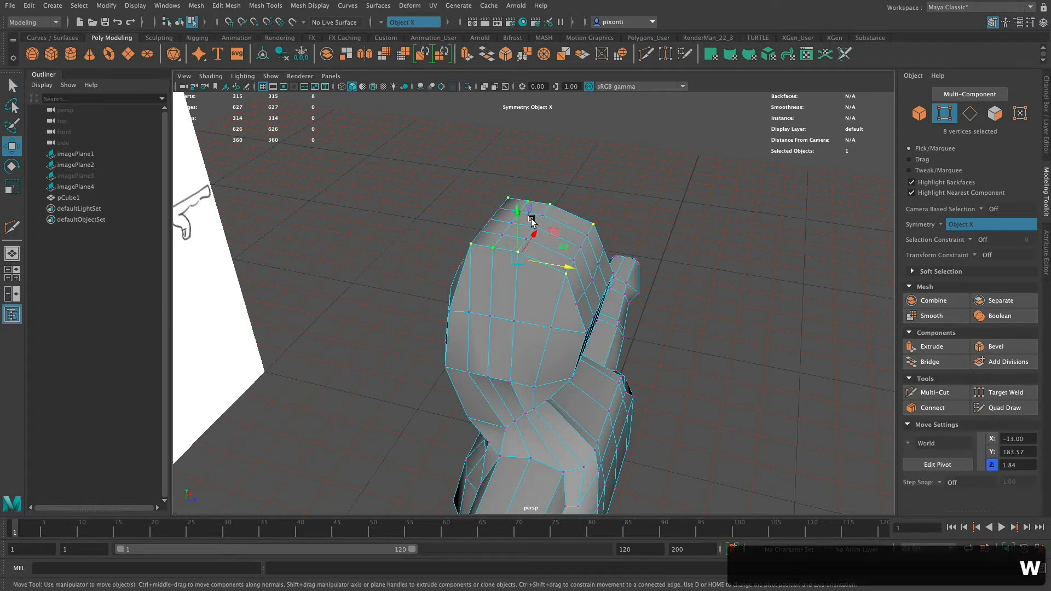
pyautogui.moveTo(519, 213); pyautogui.dragTo(519, 233)
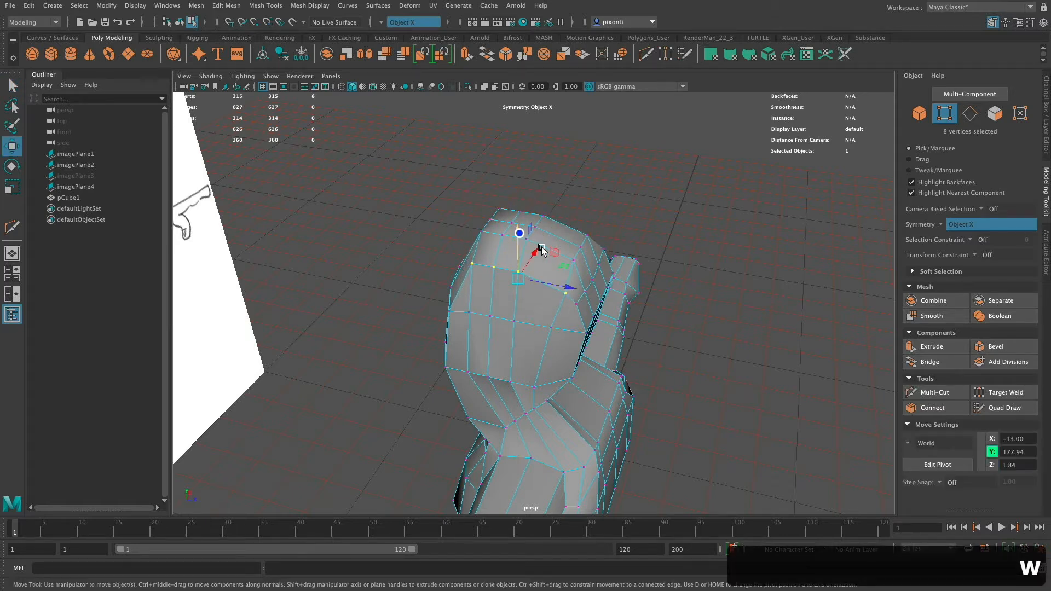
# Move the outer vertices of the new row on the back of the head to about Y 172.13, Z 18.65.
pyautogui.click(576, 304)
pyautogui.moveTo(579, 265); pyautogui.dragTo(579, 275)
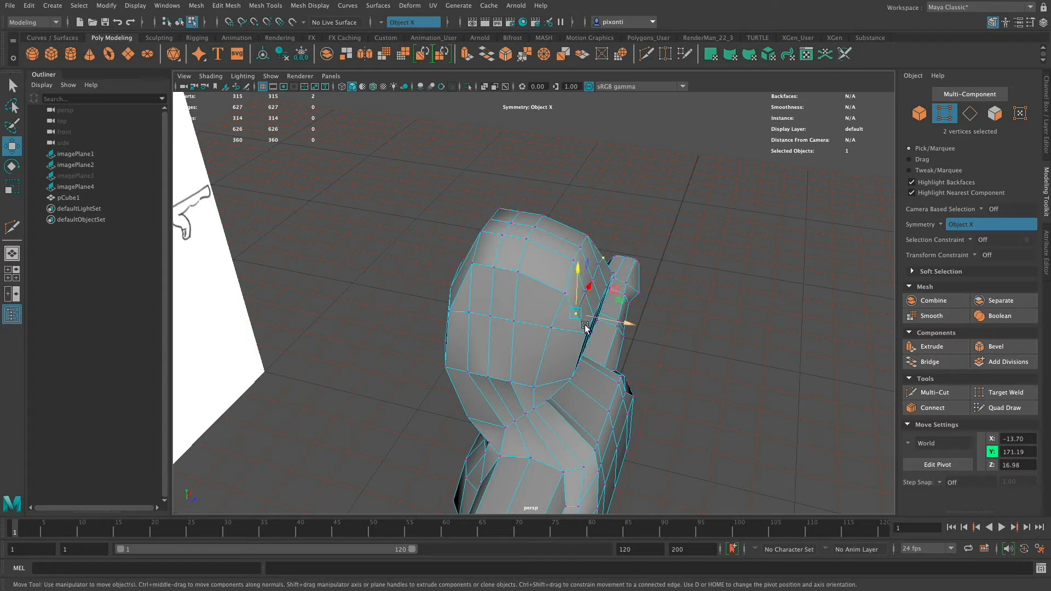
pyautogui.moveTo(586, 328)
pyautogui.keyDown('alt'); pyautogui.mouseDown()
pyautogui.moveTo(569, 335)
pyautogui.moveTo(568, 323)
pyautogui.moveTo(591, 324)
pyautogui.mouseUp(); pyautogui.keyUp('alt')
pyautogui.keyDown('alt'); pyautogui.moveTo(591, 323); pyautogui.dragTo(722, 335, button='right'); pyautogui.keyUp('alt')
pyautogui.keyDown('alt'); pyautogui.moveTo(600, 359); pyautogui.dragTo(596, 335); pyautogui.keyUp('alt')
pyautogui.moveTo(607, 264); pyautogui.dragTo(620, 264)
pyautogui.moveTo(574, 231); pyautogui.dragTo(574, 224)
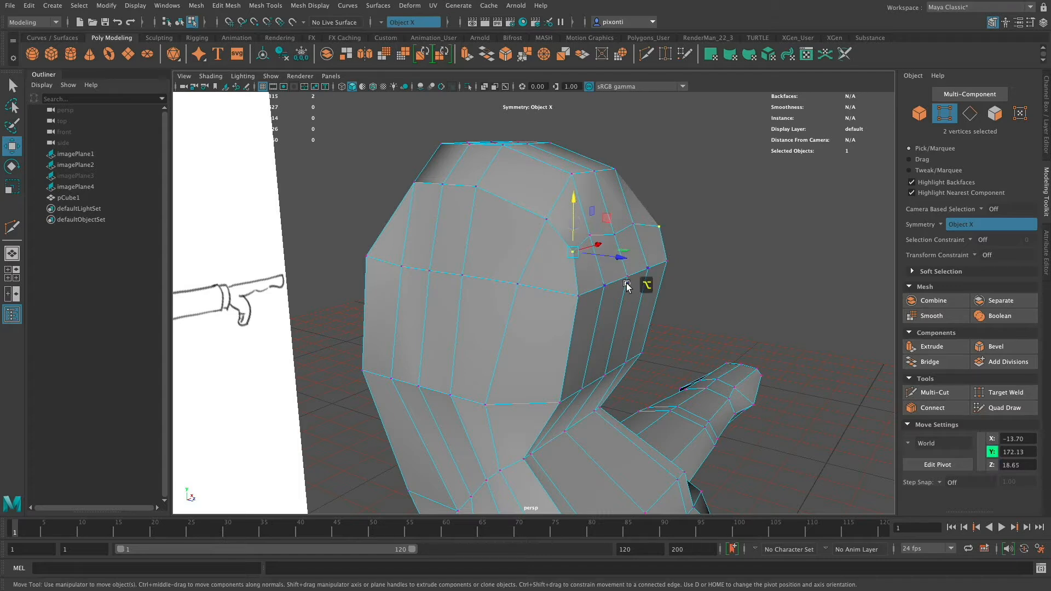
# Cut an edge row across the forehead with Multi-Cut, snapped at 50% of the vertical edges.
pyautogui.keyDown('alt'); pyautogui.moveTo(645, 284); pyautogui.dragTo(606, 279); pyautogui.keyUp('alt')
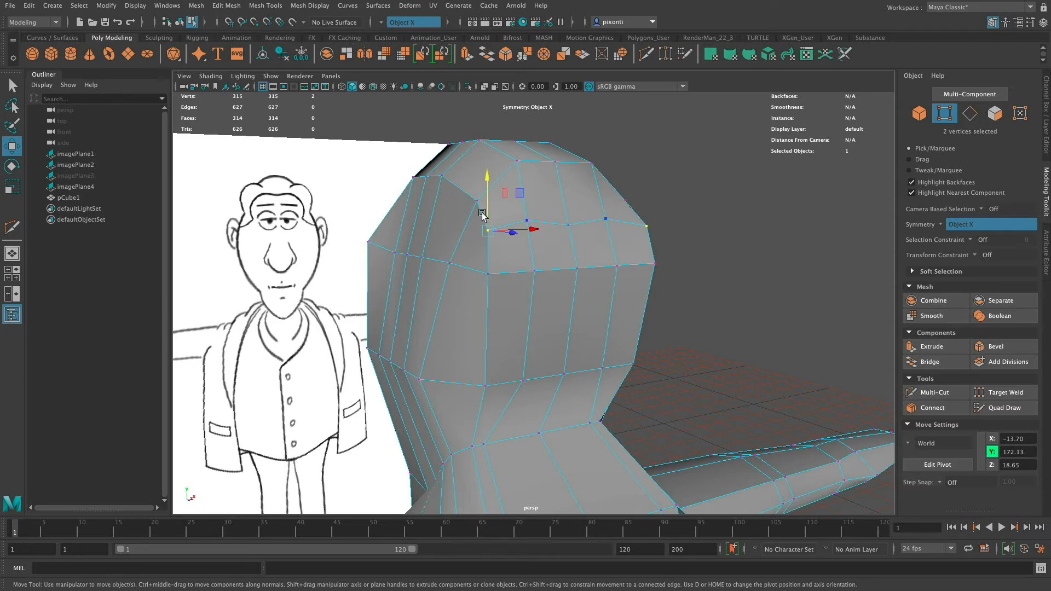
pyautogui.keyDown('alt'); pyautogui.moveTo(482, 215); pyautogui.dragTo(467, 232); pyautogui.keyUp('alt')
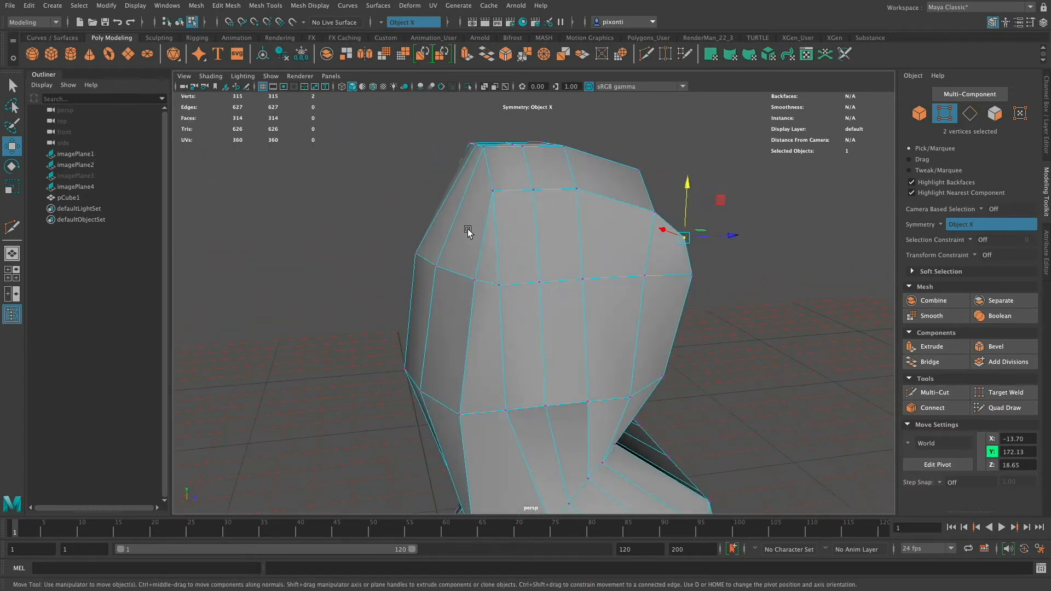
pyautogui.click(934, 392)
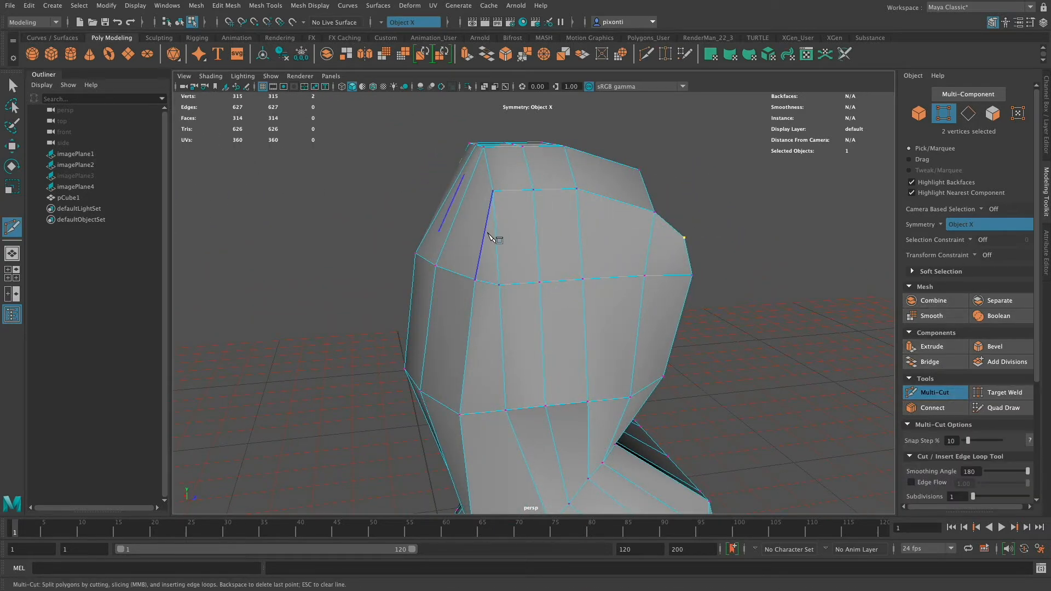
pyautogui.keyDown('alt'); pyautogui.moveTo(486, 241); pyautogui.dragTo(543, 263); pyautogui.keyUp('alt')
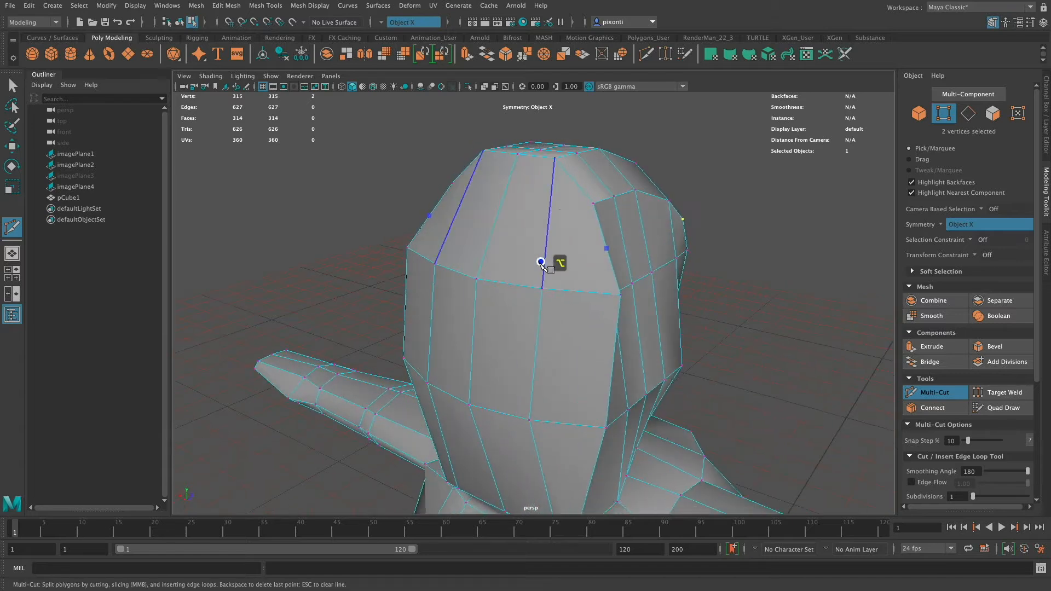
pyautogui.click(497, 216)
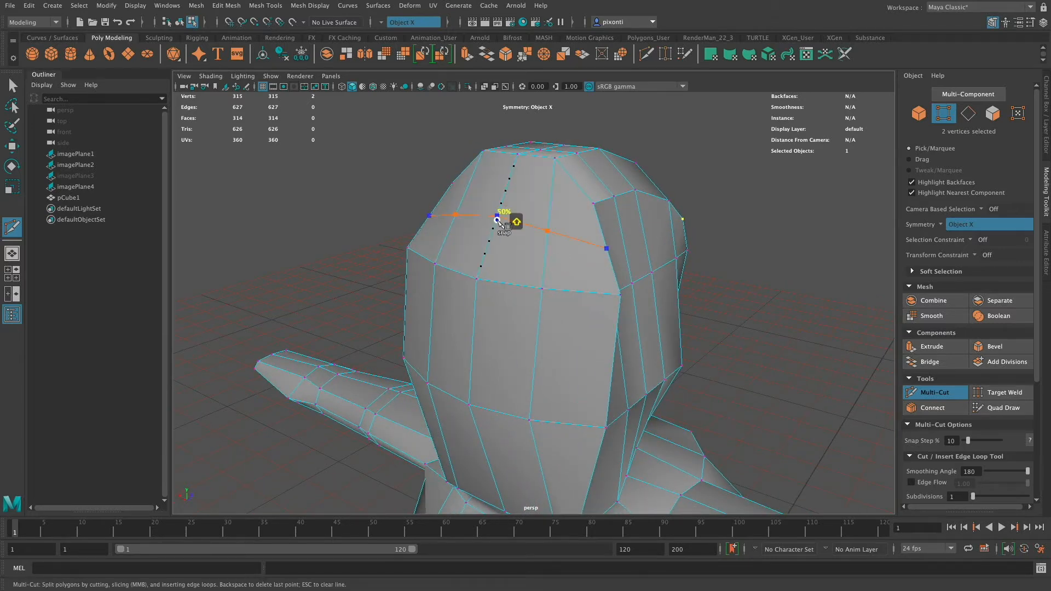
pyautogui.press('Return')
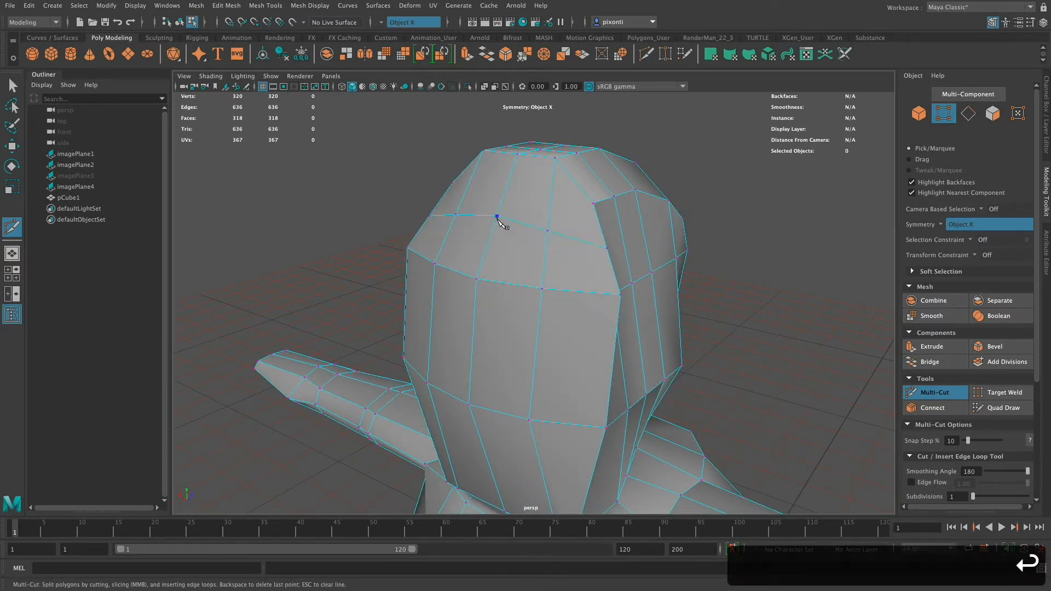
# Move the outer vertices of the new forehead row to about Z -12.58 and shift the corner vertices directly below them.
pyautogui.keyDown('alt'); pyautogui.moveTo(616, 261); pyautogui.dragTo(600, 262); pyautogui.keyUp('alt')
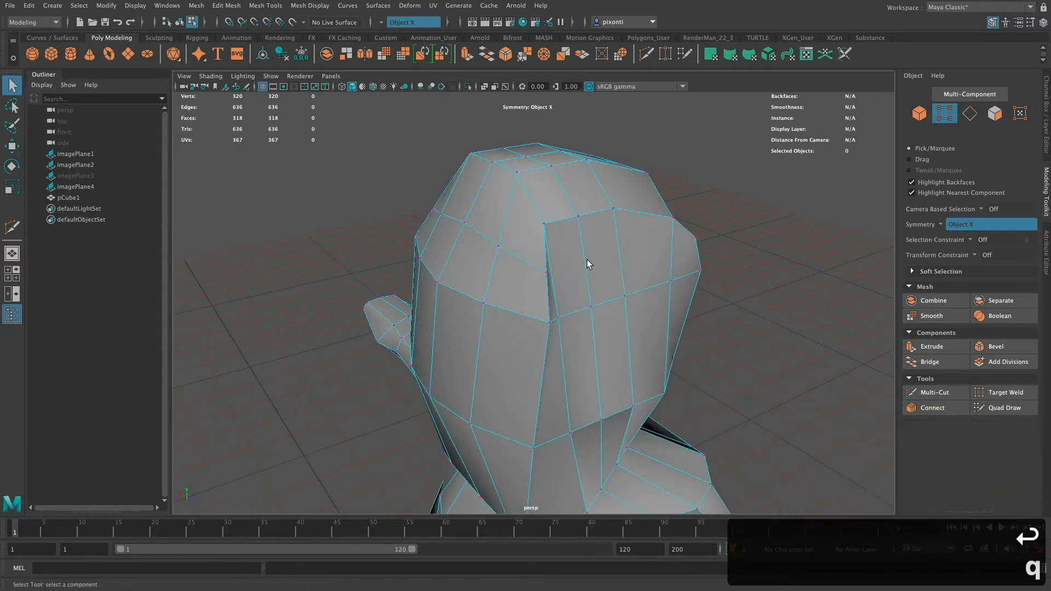
pyautogui.press('q')
pyautogui.click(547, 272)
pyautogui.press('w')
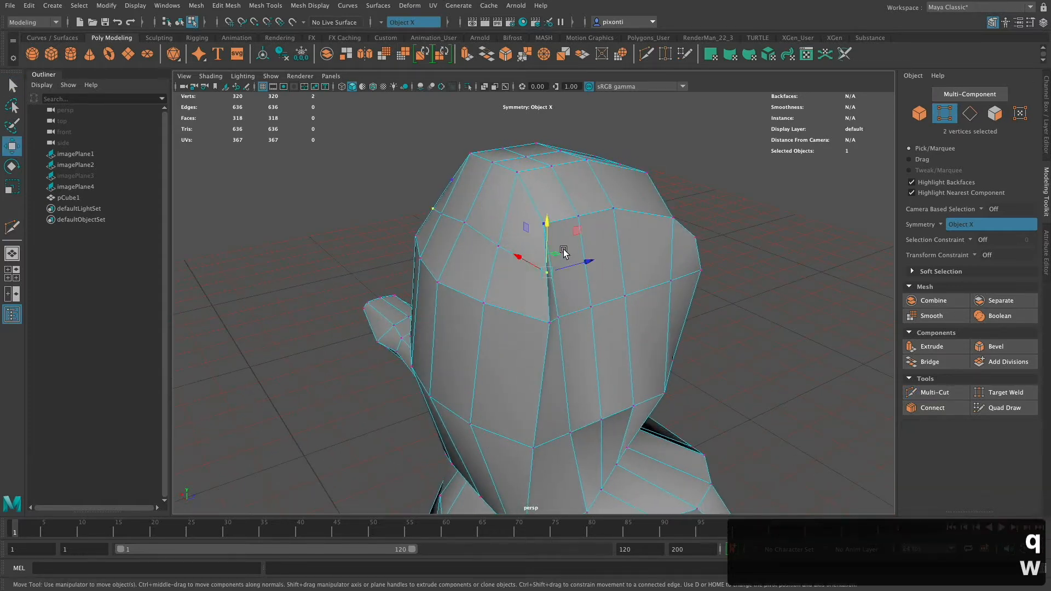
pyautogui.moveTo(528, 265); pyautogui.dragTo(569, 265)
pyautogui.click(550, 323)
pyautogui.moveTo(530, 311)
pyautogui.mouseDown()
pyautogui.moveTo(509, 298)
pyautogui.moveTo(528, 274)
pyautogui.moveTo(616, 329)
pyautogui.moveTo(622, 312)
pyautogui.moveTo(545, 322)
pyautogui.mouseUp()
# Lower the crown's middle front-edge vertices to about Y 182.86 and its outer front vertices to about Y 176.69.
pyautogui.keyDown('alt'); pyautogui.moveTo(563, 244); pyautogui.dragTo(533, 275); pyautogui.keyUp('alt')
pyautogui.click(460, 199)
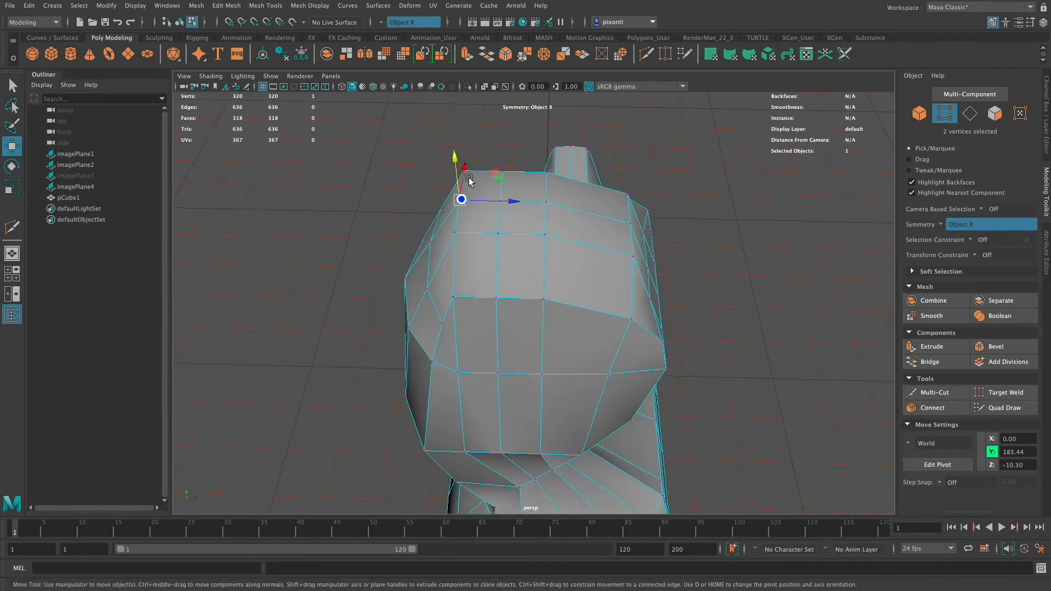
pyautogui.click(454, 235)
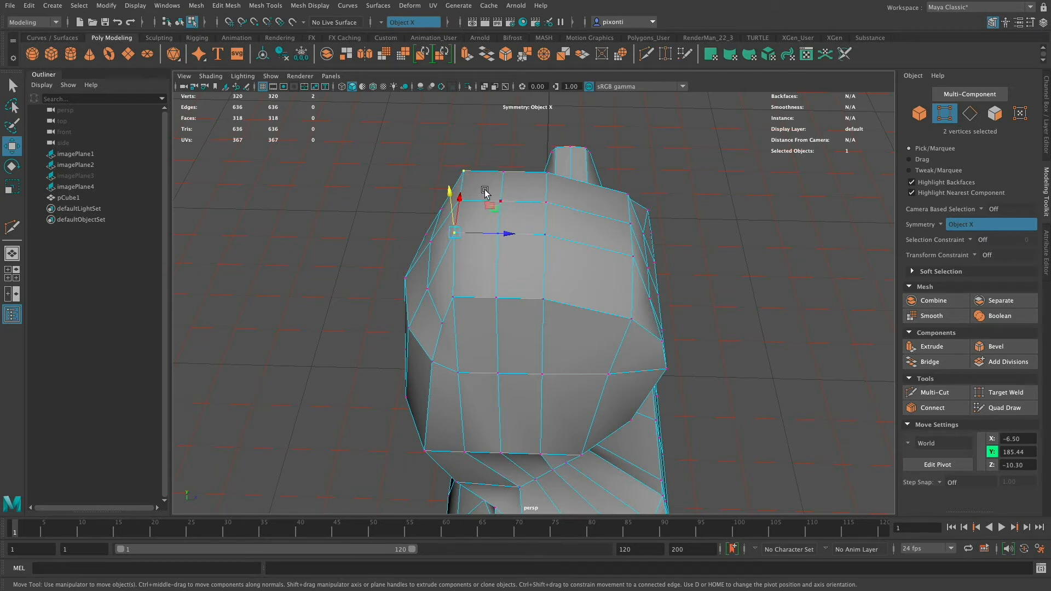
pyautogui.keyDown('alt'); pyautogui.moveTo(489, 240); pyautogui.dragTo(586, 222); pyautogui.keyUp('alt')
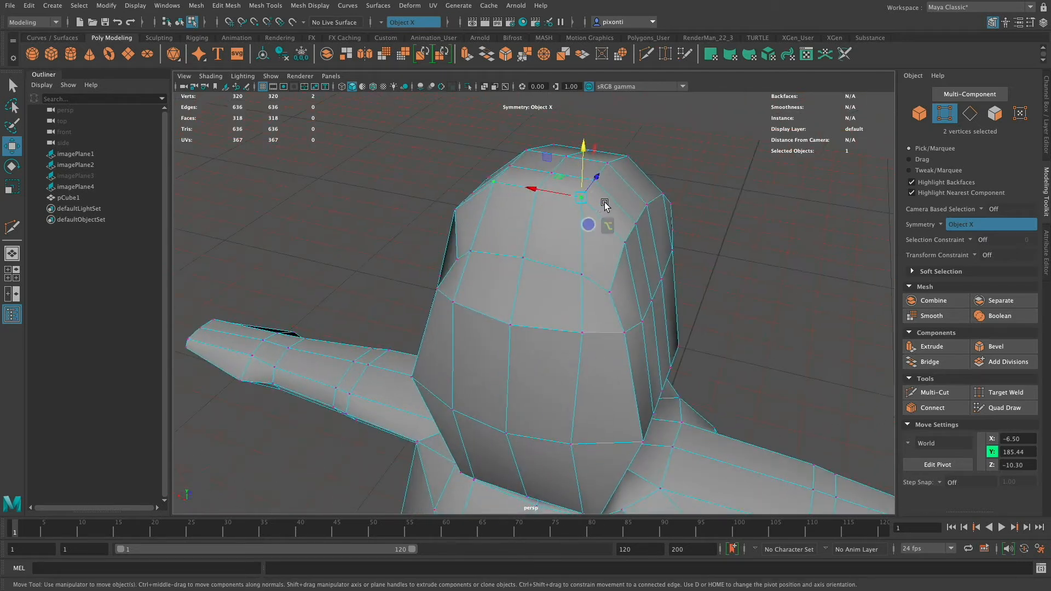
pyautogui.click(494, 181)
pyautogui.keyDown('shift'); pyautogui.click(537, 190); pyautogui.keyUp('shift')
pyautogui.moveTo(516, 138); pyautogui.dragTo(556, 224)
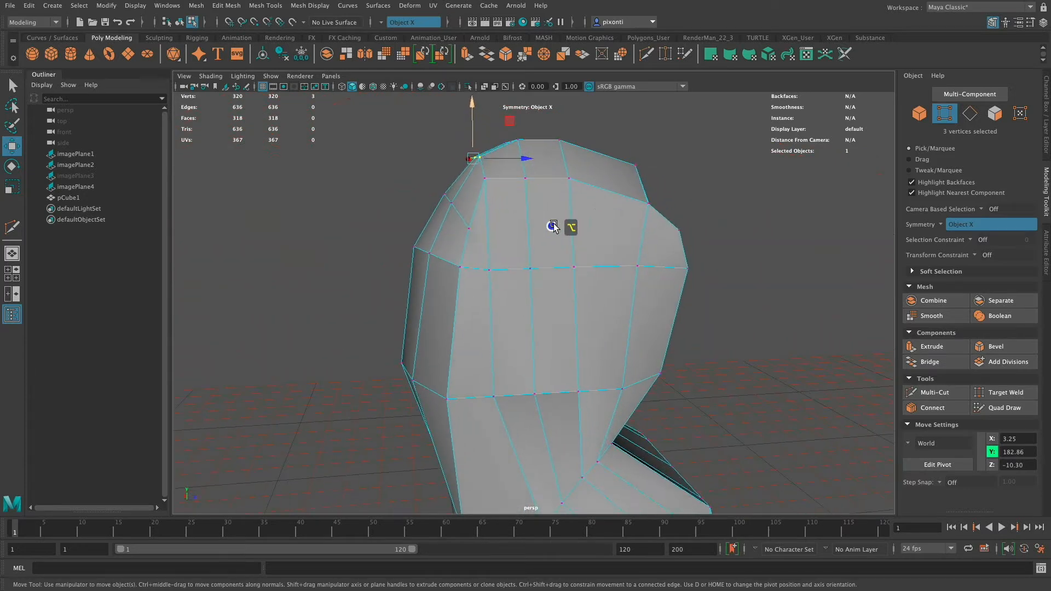
pyautogui.click(484, 177)
pyautogui.moveTo(485, 178); pyautogui.dragTo(484, 149)
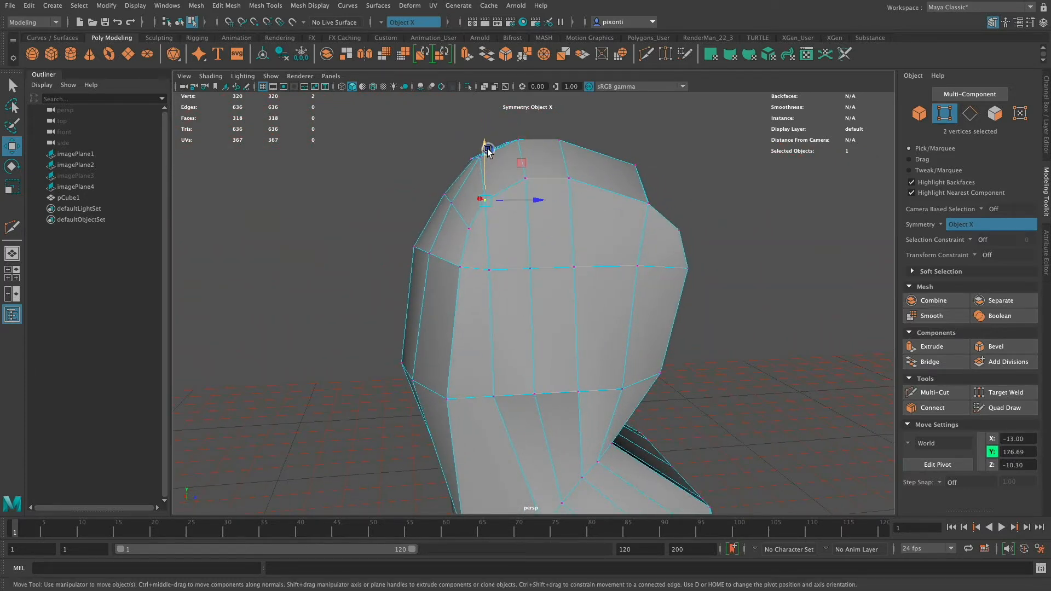
# Adjust the vertices of the new row on the back of the head, moving the outer ones to about Z 16.92.
pyautogui.keyDown('alt'); pyautogui.moveTo(618, 266); pyautogui.dragTo(549, 270); pyautogui.keyUp('alt')
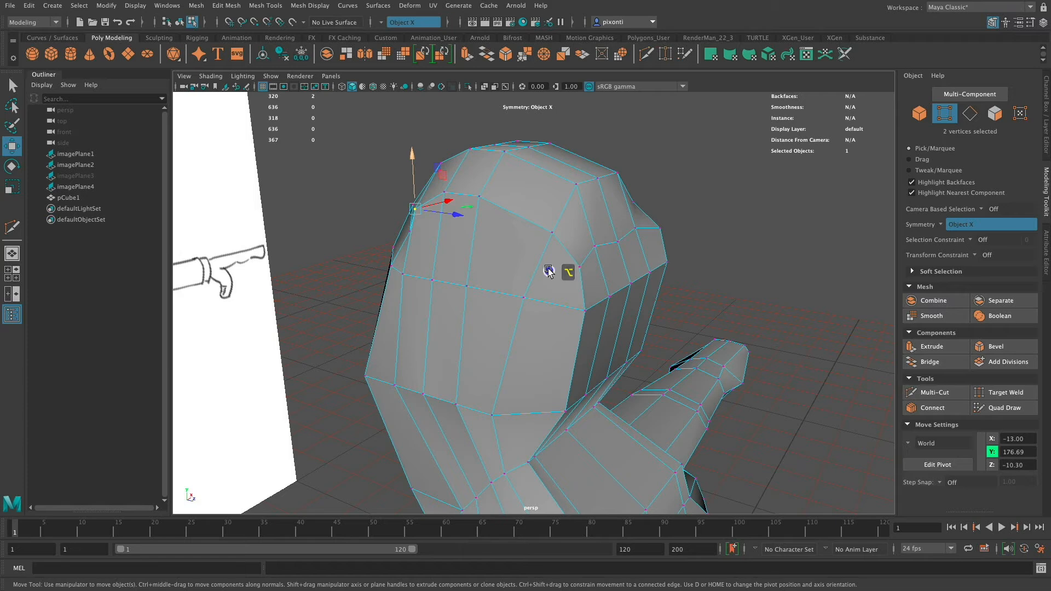
pyautogui.click(619, 242)
pyautogui.moveTo(664, 249); pyautogui.dragTo(612, 275)
pyautogui.click(596, 246)
pyautogui.click(577, 270)
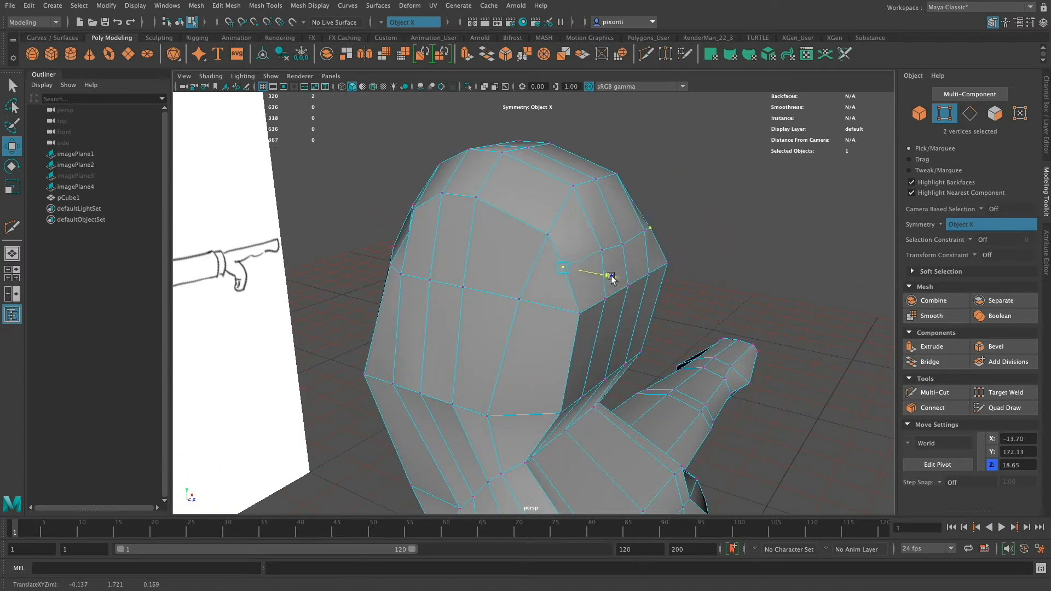
# Move the back corner vertices below the new row forward to about Z 15.90, adjusting the lower corner vertices as well.
pyautogui.moveTo(621, 324); pyautogui.dragTo(600, 319)
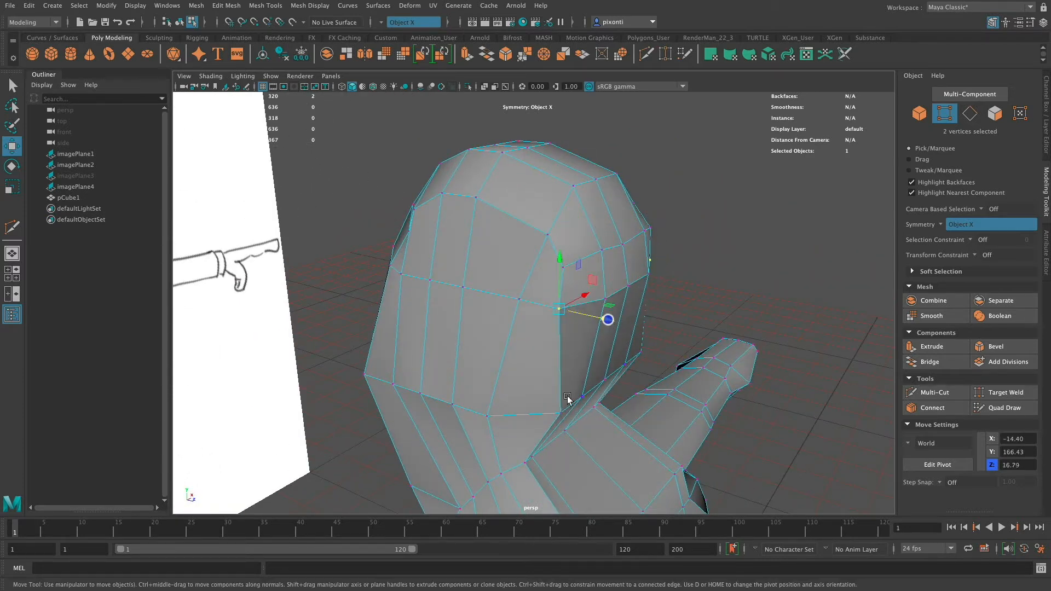
pyautogui.click(560, 413)
pyautogui.moveTo(606, 428); pyautogui.dragTo(663, 276)
pyautogui.click(614, 272)
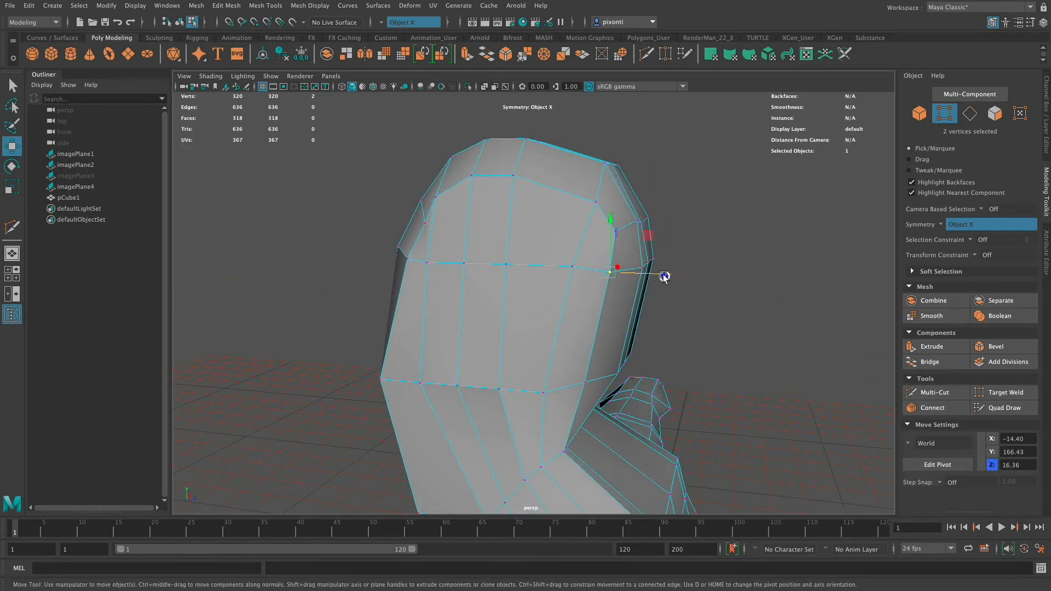
# Lower the forehead row's outer vertices slightly and move the temple vertices above them to about Y 175.81, Z -10.38.
pyautogui.keyDown('alt'); pyautogui.moveTo(536, 278); pyautogui.dragTo(588, 306); pyautogui.keyUp('alt')
pyautogui.click(504, 258)
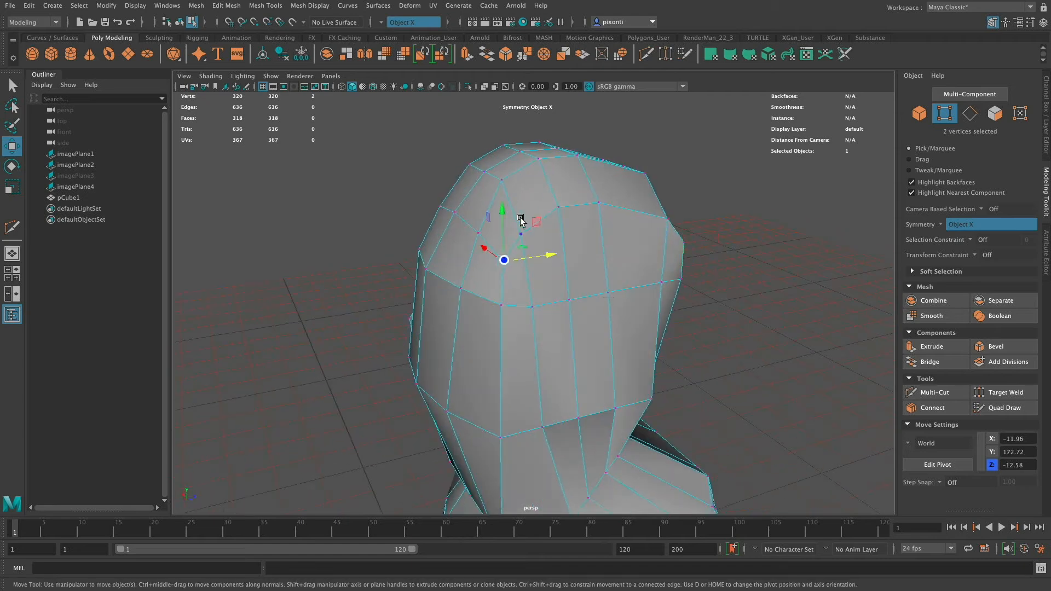
pyautogui.moveTo(505, 215); pyautogui.dragTo(506, 218)
pyautogui.click(521, 234)
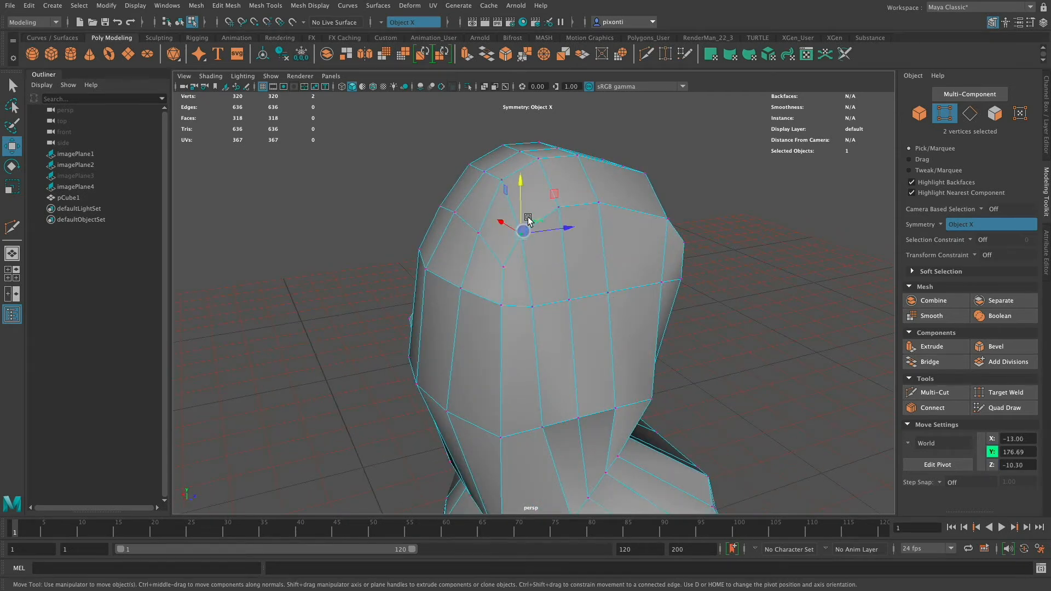
pyautogui.moveTo(524, 185); pyautogui.dragTo(560, 186)
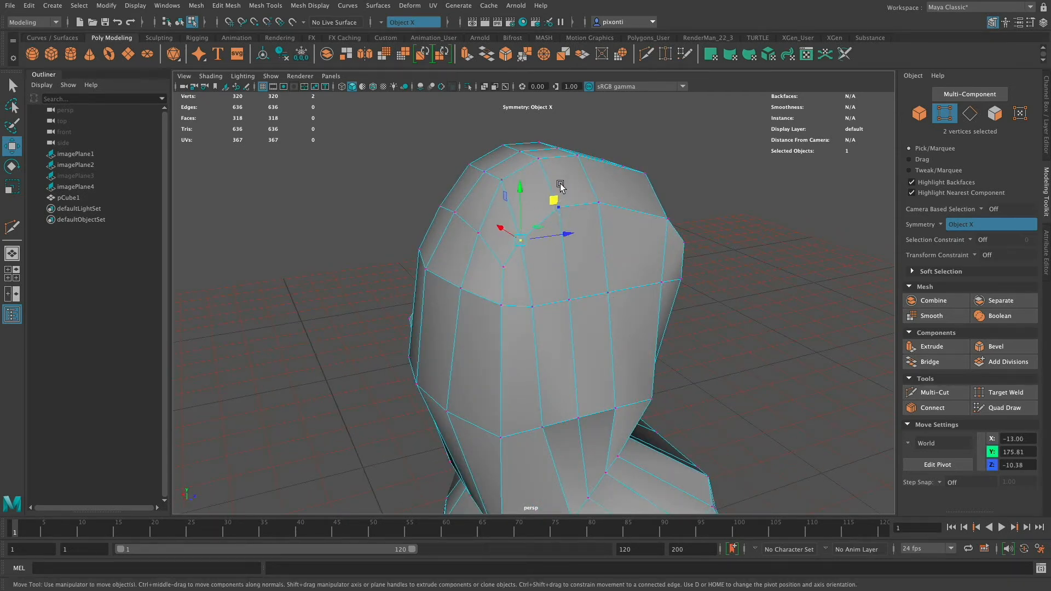
# Lower the side crown vertices behind the temples to about Y 178.49 and the inner crown vertices to about Y 184.00.
pyautogui.click(610, 201)
pyautogui.moveTo(602, 152); pyautogui.dragTo(563, 167, button='middle')
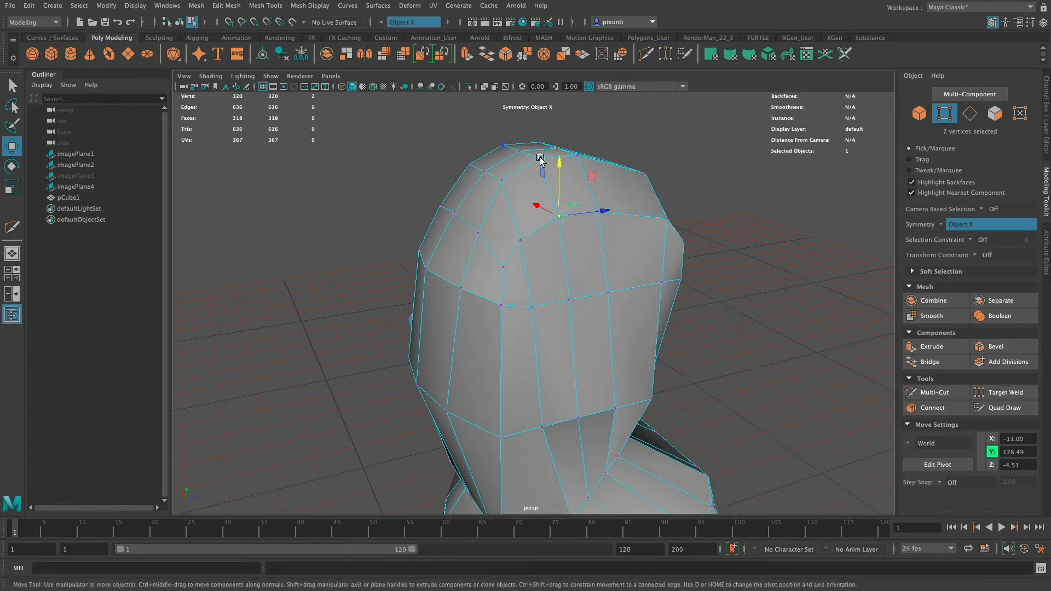
pyautogui.click(539, 158)
pyautogui.moveTo(539, 105); pyautogui.dragTo(580, 119)
pyautogui.click(578, 157)
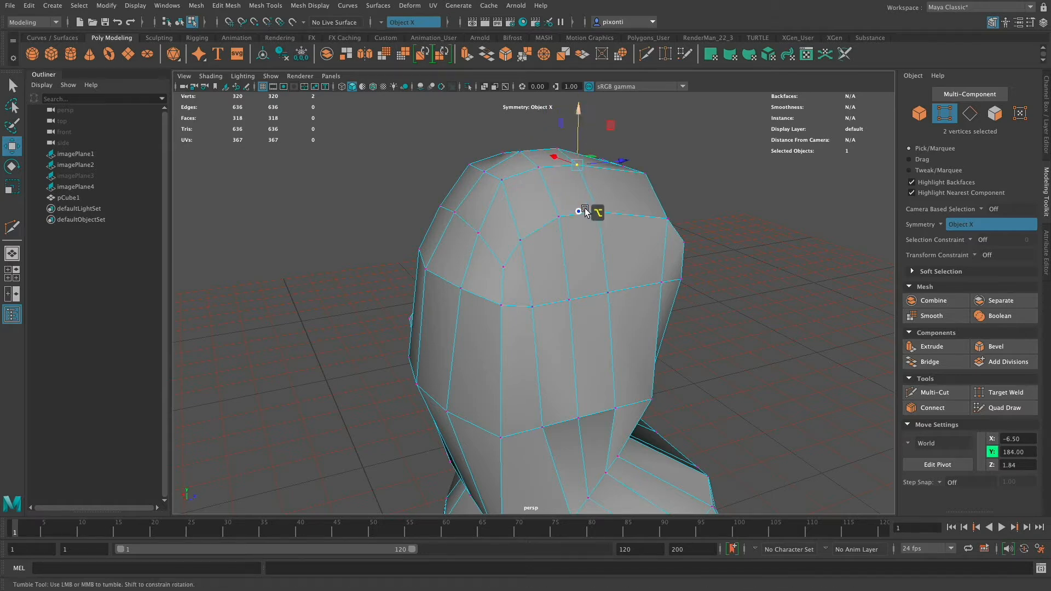
# Lower the inner vertices on the crown's front edge to about Y 181.60.
pyautogui.keyDown('alt'); pyautogui.moveTo(591, 211); pyautogui.dragTo(603, 212); pyautogui.keyUp('alt')
pyautogui.click(511, 189)
pyautogui.moveTo(512, 141); pyautogui.dragTo(511, 153)
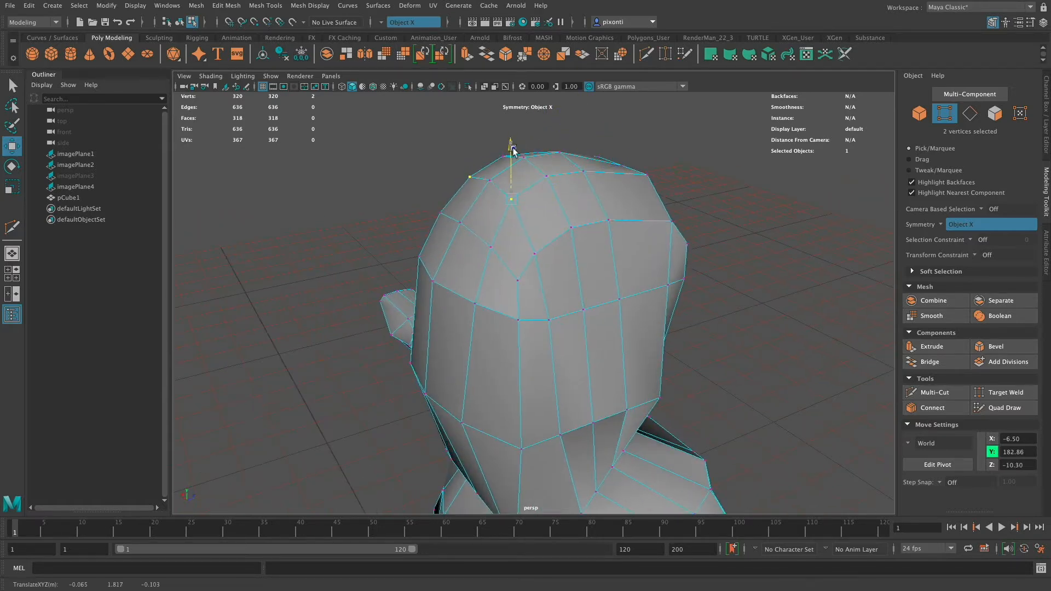
# Lower the vertices along the crown's rear edge, bringing the centre one to about Y 180.76.
pyautogui.keyDown('alt'); pyautogui.moveTo(547, 192); pyautogui.dragTo(532, 224); pyautogui.keyUp('alt')
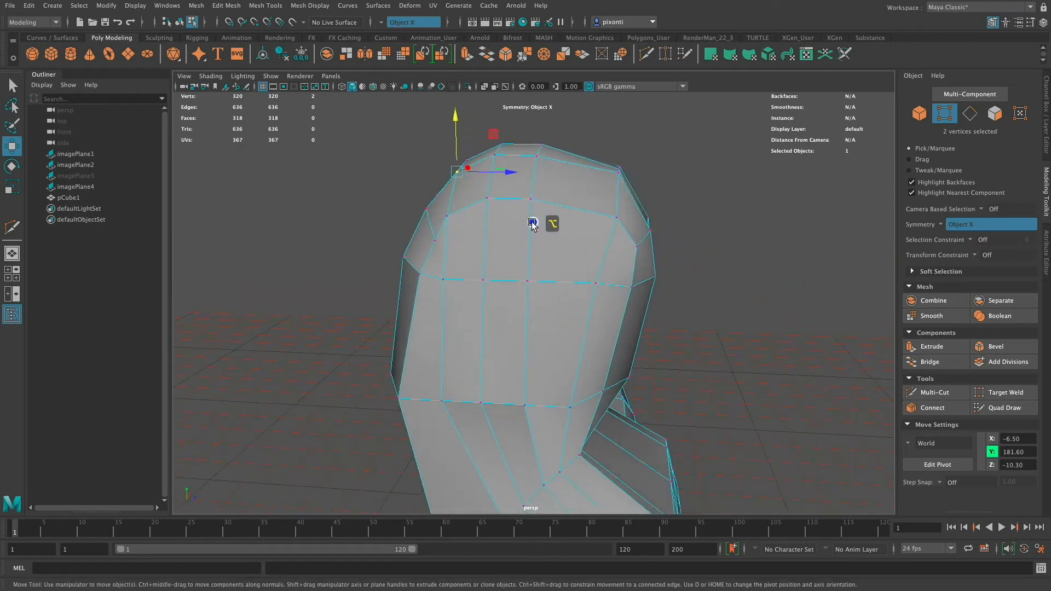
pyautogui.click(620, 175)
pyautogui.moveTo(624, 136); pyautogui.dragTo(623, 149)
pyautogui.keyDown('alt'); pyautogui.moveTo(623, 149); pyautogui.dragTo(606, 179); pyautogui.keyUp('alt')
pyautogui.click(598, 176)
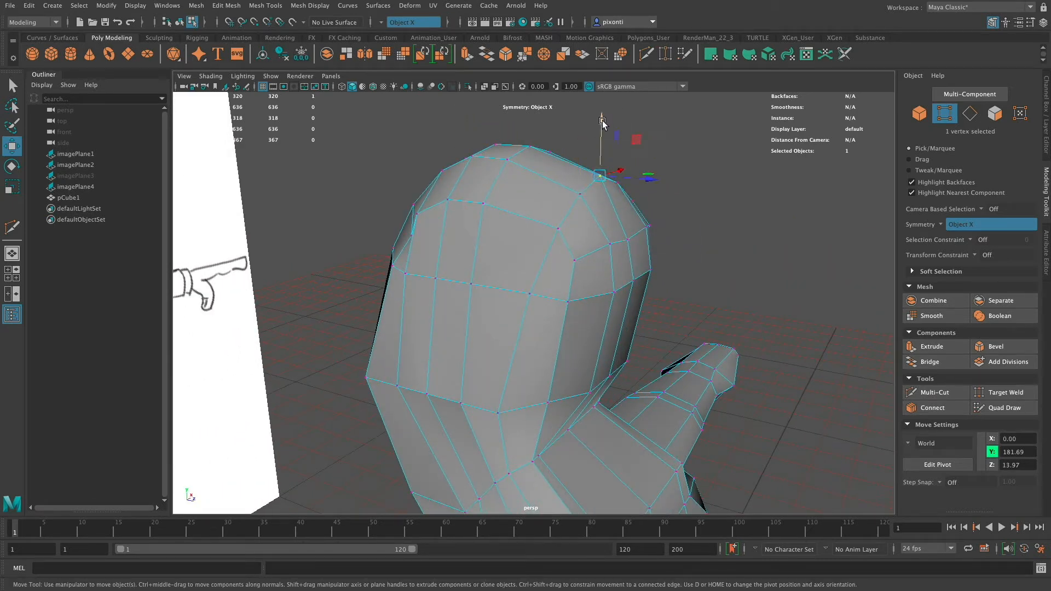
pyautogui.moveTo(602, 121); pyautogui.dragTo(602, 129)
# Adjust the rear side vertices, placing the side one at about X -16.18, Y 167.27 and the upper corner at about Z 16.3.
pyautogui.moveTo(621, 220)
pyautogui.keyDown('alt'); pyautogui.mouseDown()
pyautogui.moveTo(599, 208)
pyautogui.moveTo(576, 214)
pyautogui.moveTo(633, 230)
pyautogui.moveTo(624, 227)
pyautogui.mouseUp(); pyautogui.keyUp('alt')
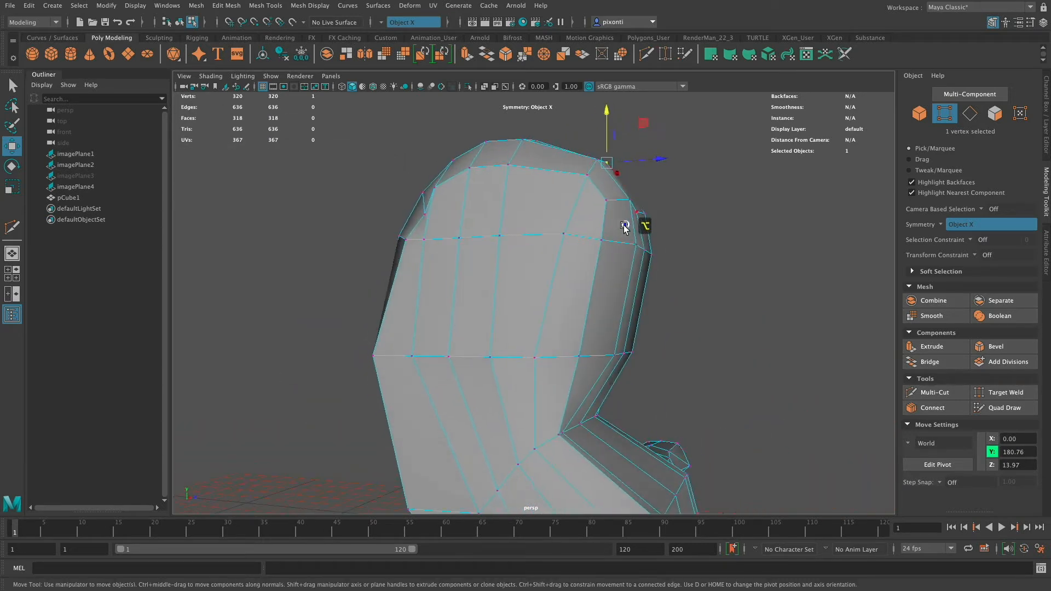
pyautogui.click(599, 243)
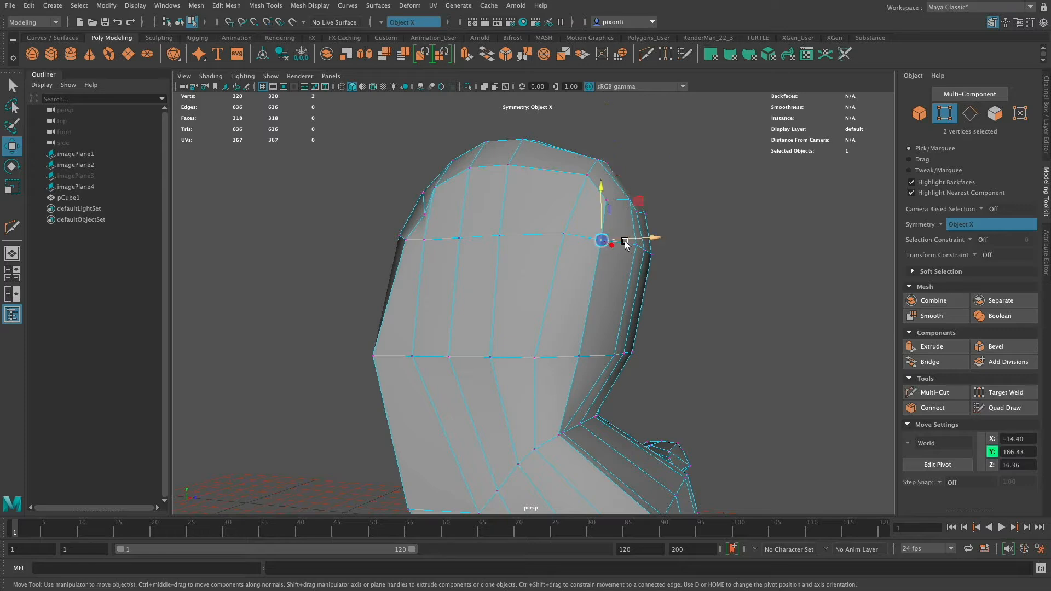
pyautogui.click(607, 202)
pyautogui.click(562, 236)
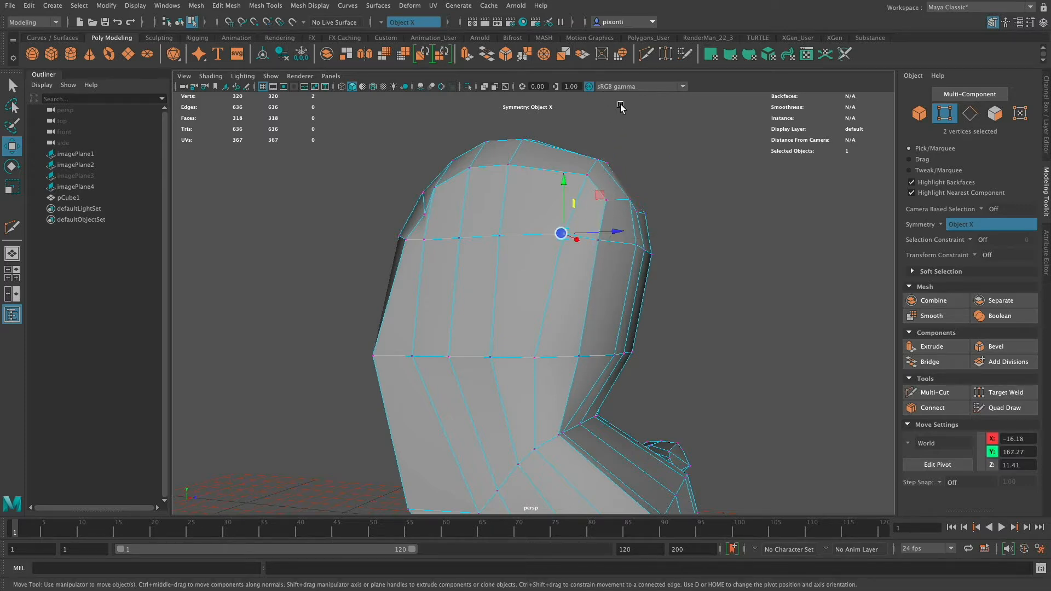
pyautogui.click(611, 201)
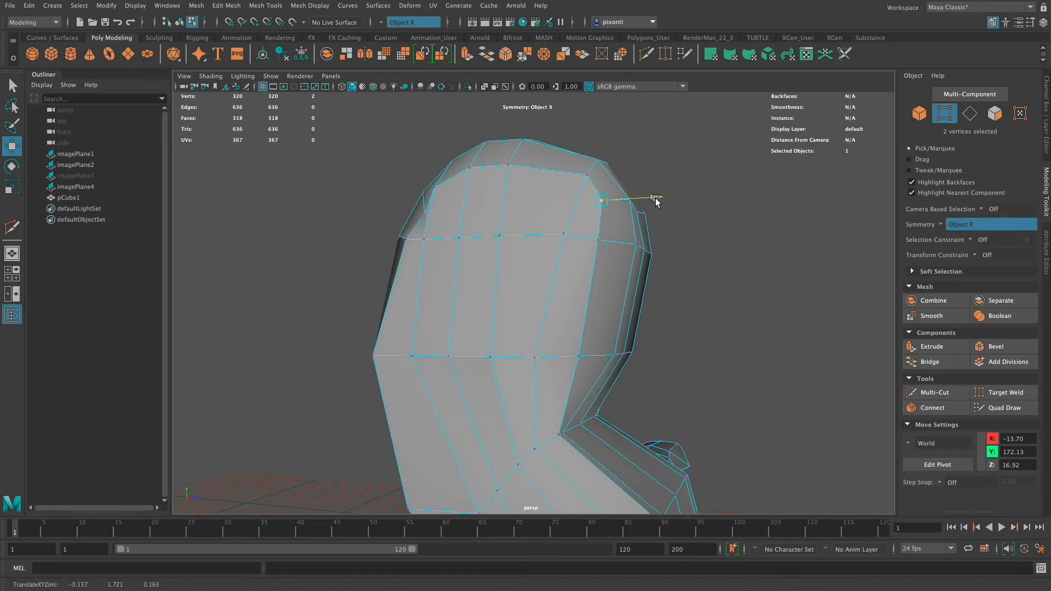
# Pull the inner vertices on the back of the head forward, setting the upper ones to about Z 19.0.
pyautogui.click(636, 246)
pyautogui.moveTo(695, 245); pyautogui.dragTo(688, 247)
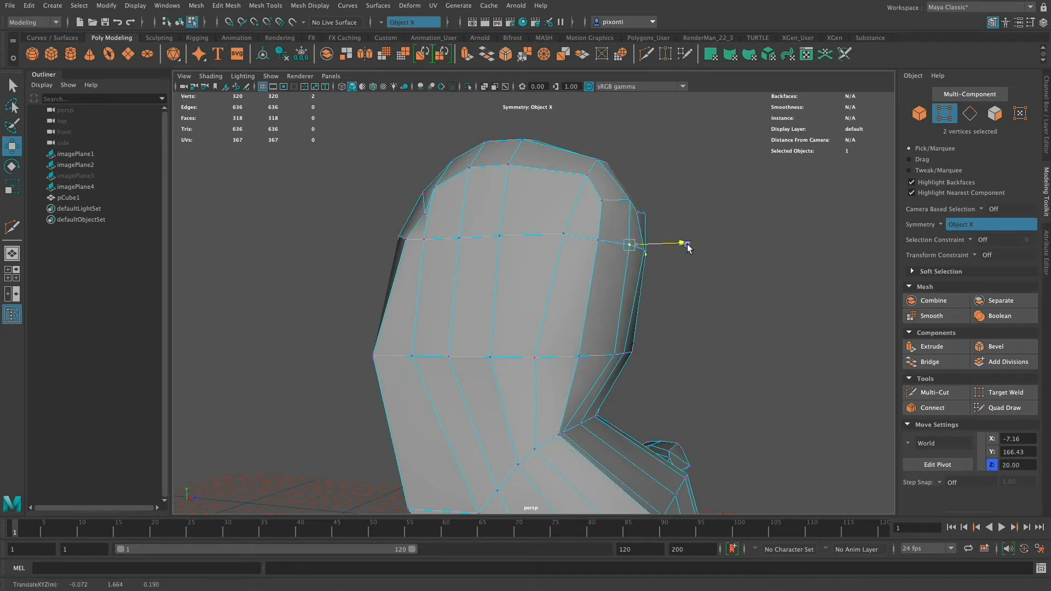
pyautogui.click(616, 358)
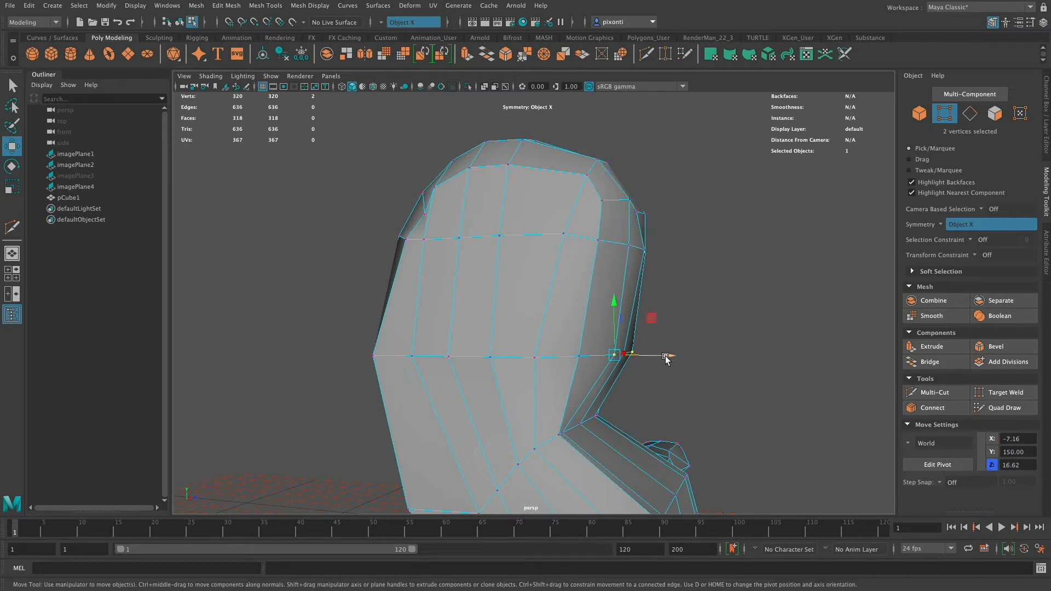
# Reposition the centre vertex of the upper back row to about Y 173.52, Z 19.77 to round the back profile.
pyautogui.click(641, 215)
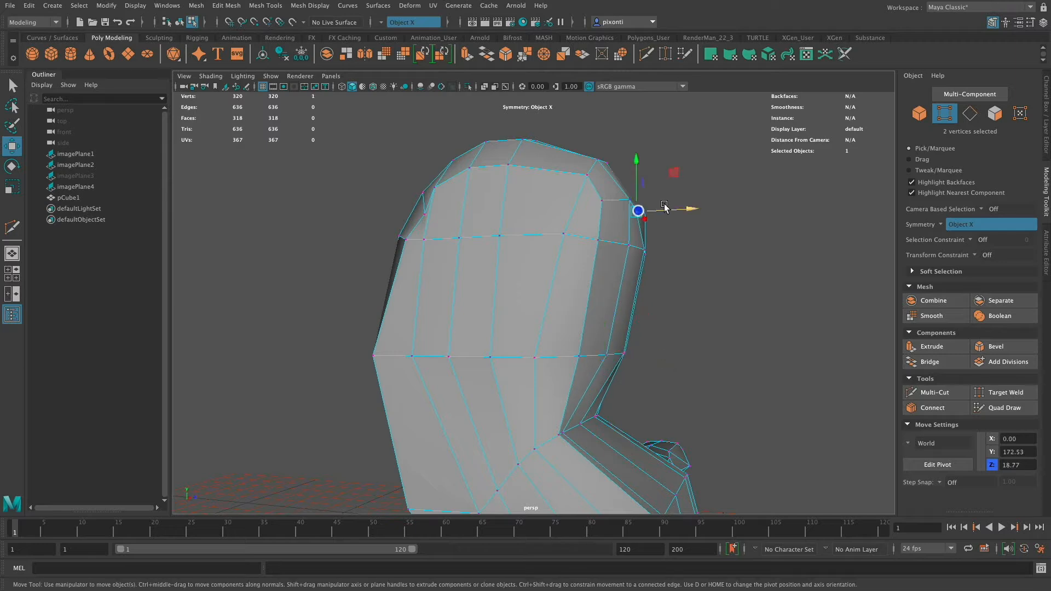
pyautogui.keyDown('alt'); pyautogui.moveTo(651, 257); pyautogui.dragTo(650, 281); pyautogui.keyUp('alt')
pyautogui.moveTo(618, 231); pyautogui.dragTo(616, 226)
pyautogui.keyDown('alt'); pyautogui.moveTo(655, 258); pyautogui.dragTo(716, 260); pyautogui.keyUp('alt')
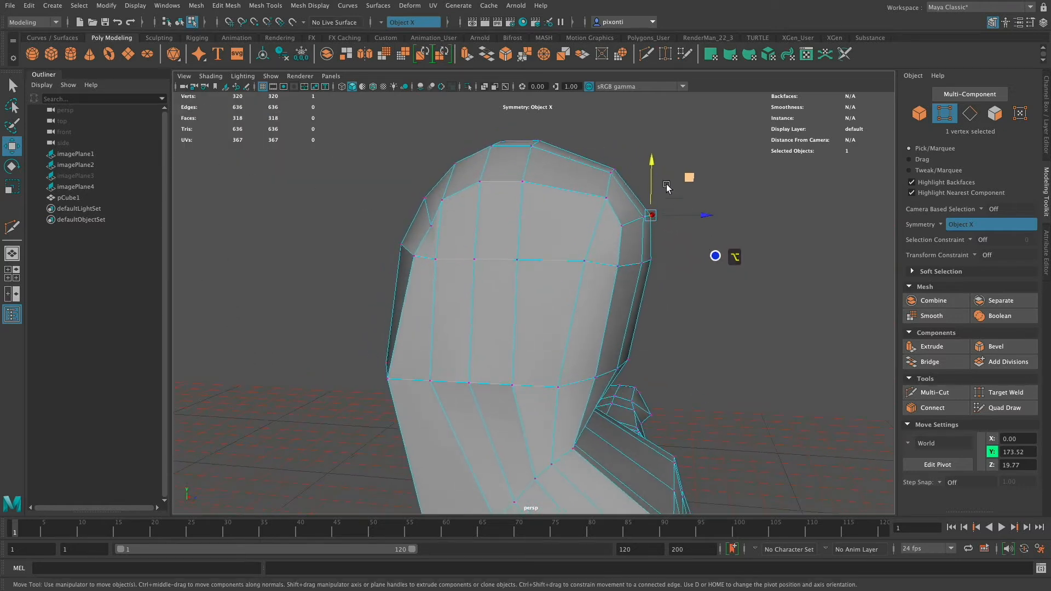
pyautogui.moveTo(652, 168); pyautogui.dragTo(610, 157)
# Raise the centre vertex at the top of the crown to about Y 185.77.
pyautogui.click(613, 187)
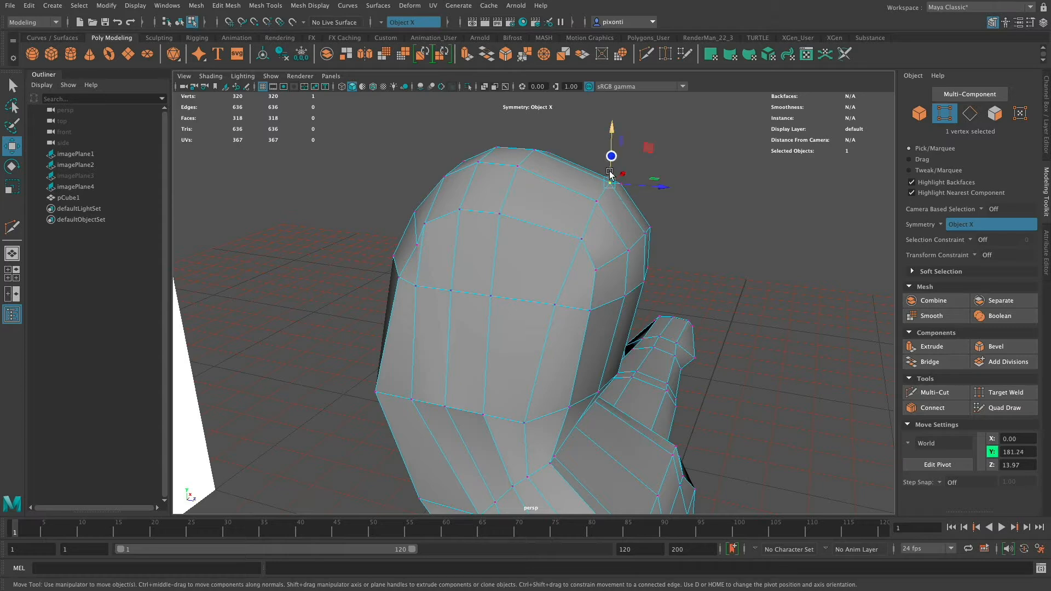
pyautogui.click(535, 149)
pyautogui.click(496, 145)
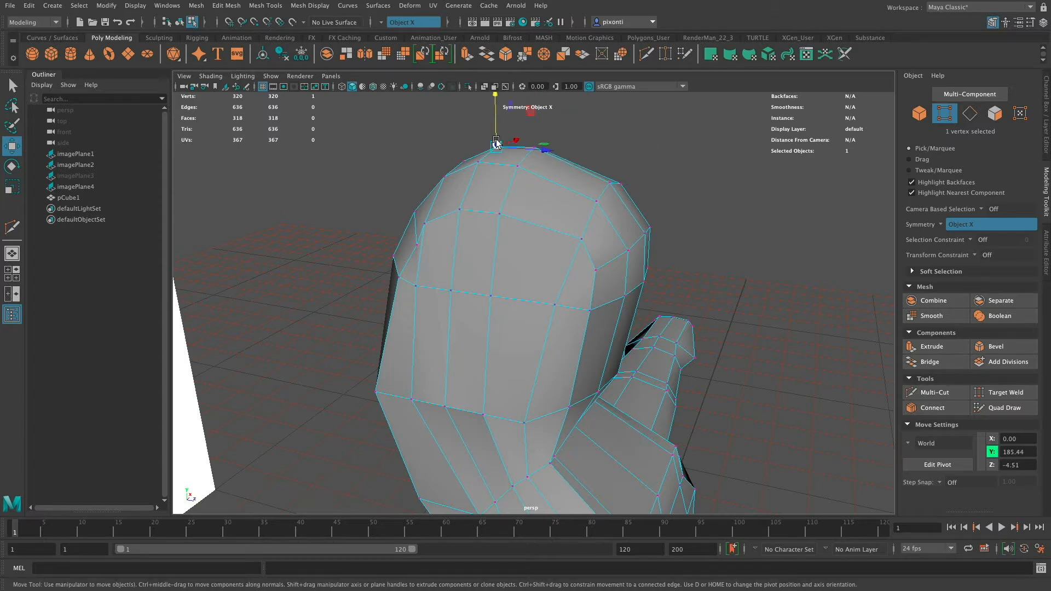
pyautogui.moveTo(496, 143); pyautogui.dragTo(496, 140)
# In the front view, pull the side vertices of the nose-height row in to the cheek outline at about X 16.29.
pyautogui.keyDown('alt'); pyautogui.moveTo(577, 216); pyautogui.dragTo(692, 199); pyautogui.keyUp('alt')
pyautogui.press('space')
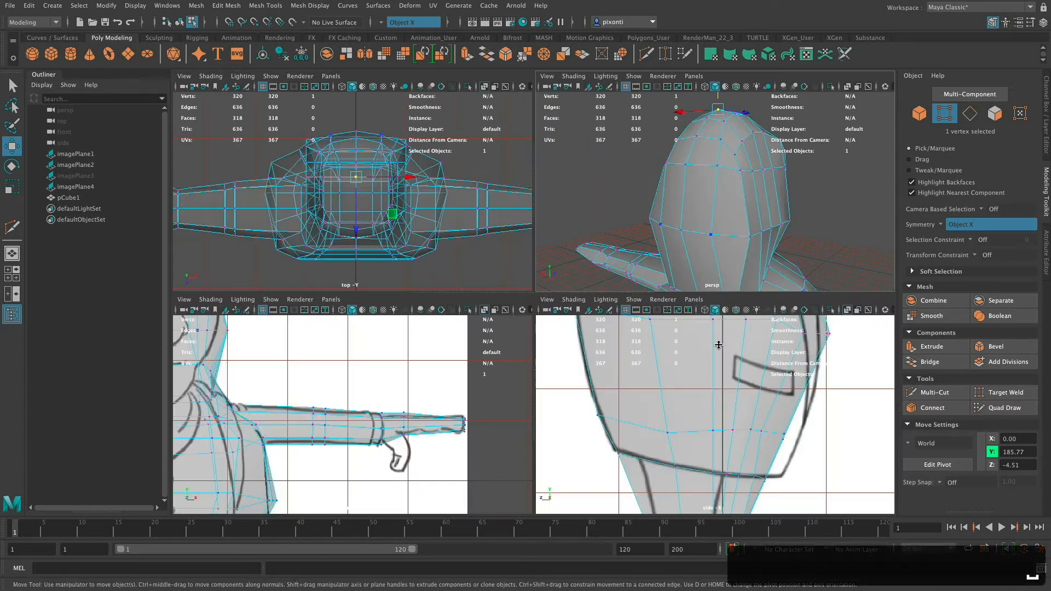
pyautogui.press('space')
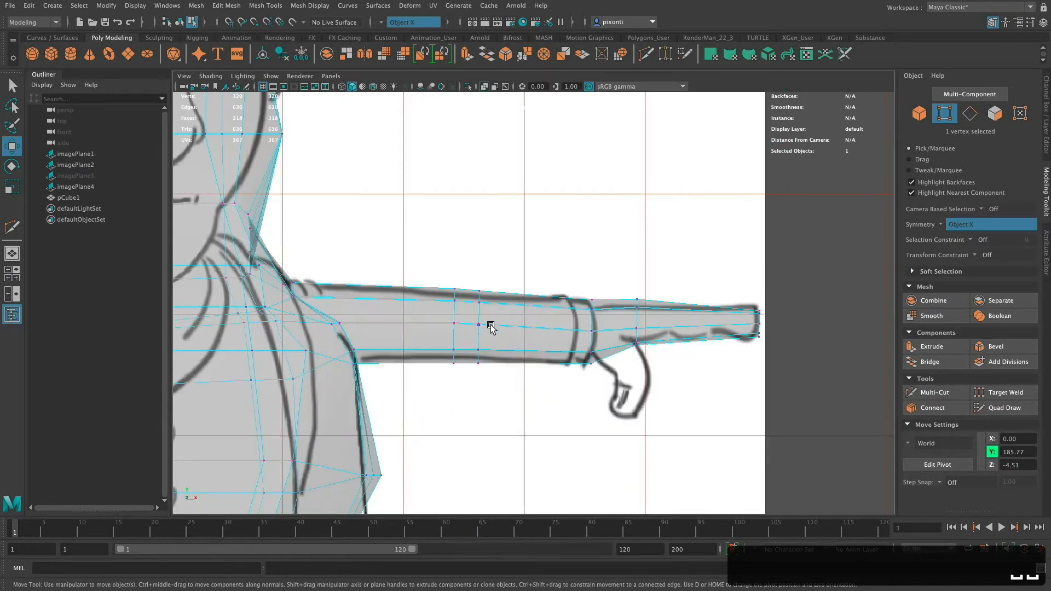
pyautogui.keyDown('alt'); pyautogui.moveTo(492, 338); pyautogui.dragTo(644, 449, button='middle'); pyautogui.keyUp('alt')
pyautogui.keyDown('alt'); pyautogui.moveTo(519, 315); pyautogui.dragTo(600, 422, button='middle'); pyautogui.keyUp('alt')
pyautogui.keyDown('alt'); pyautogui.moveTo(596, 361); pyautogui.dragTo(608, 386, button='middle'); pyautogui.keyUp('alt')
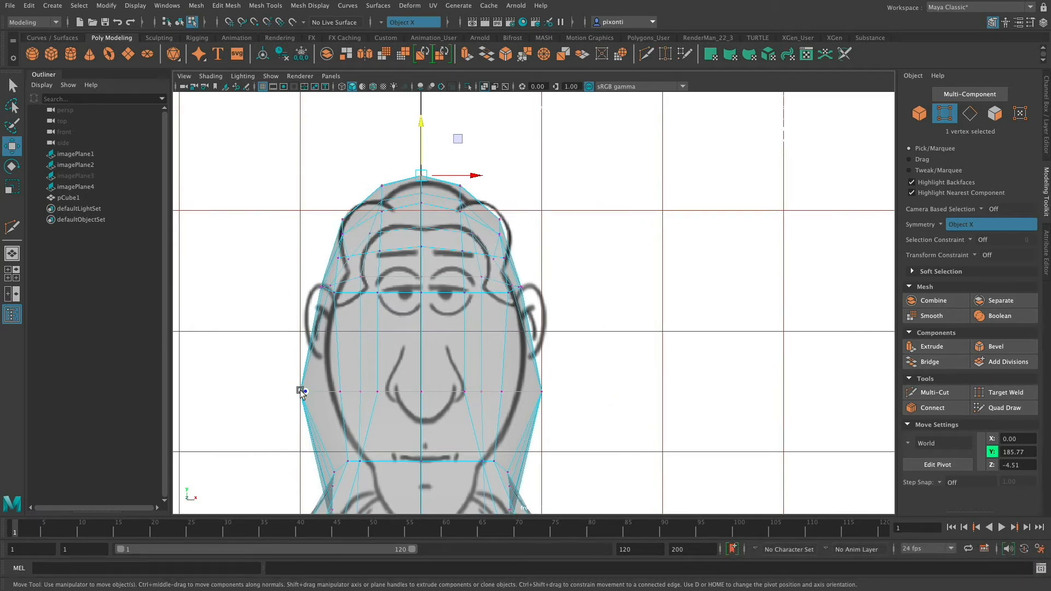
pyautogui.moveTo(300, 390); pyautogui.dragTo(384, 392)
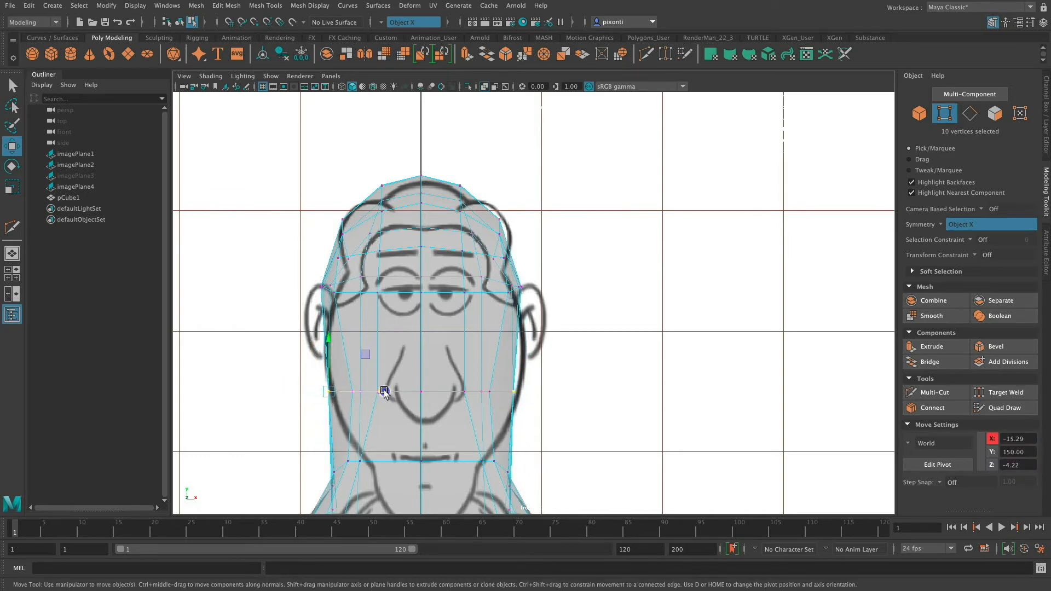
pyautogui.keyDown('alt'); pyautogui.moveTo(545, 419); pyautogui.dragTo(559, 371, button='middle'); pyautogui.keyUp('alt')
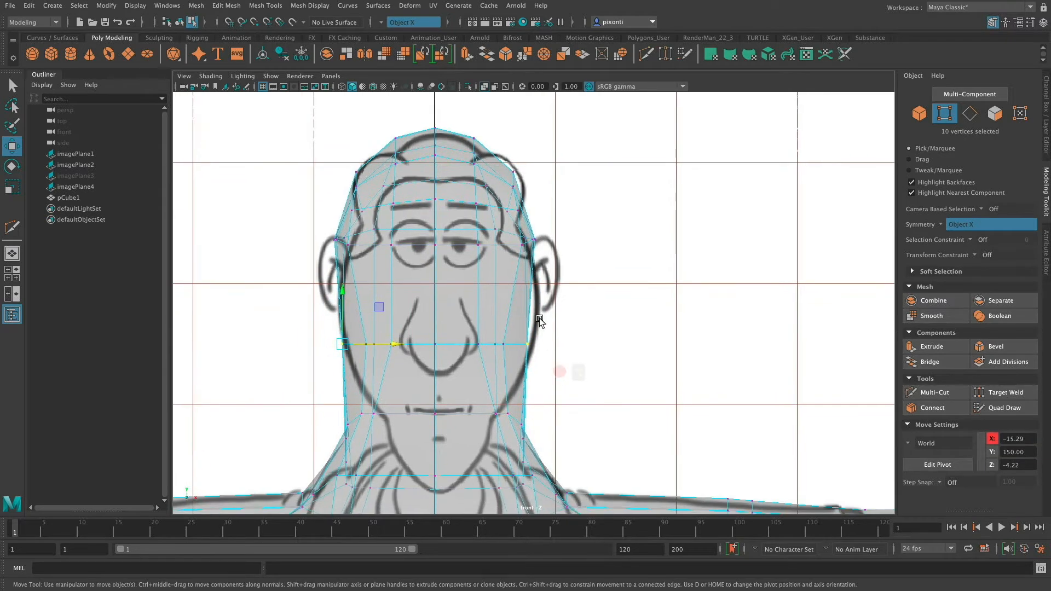
pyautogui.click(534, 335)
pyautogui.moveTo(518, 340); pyautogui.dragTo(569, 345)
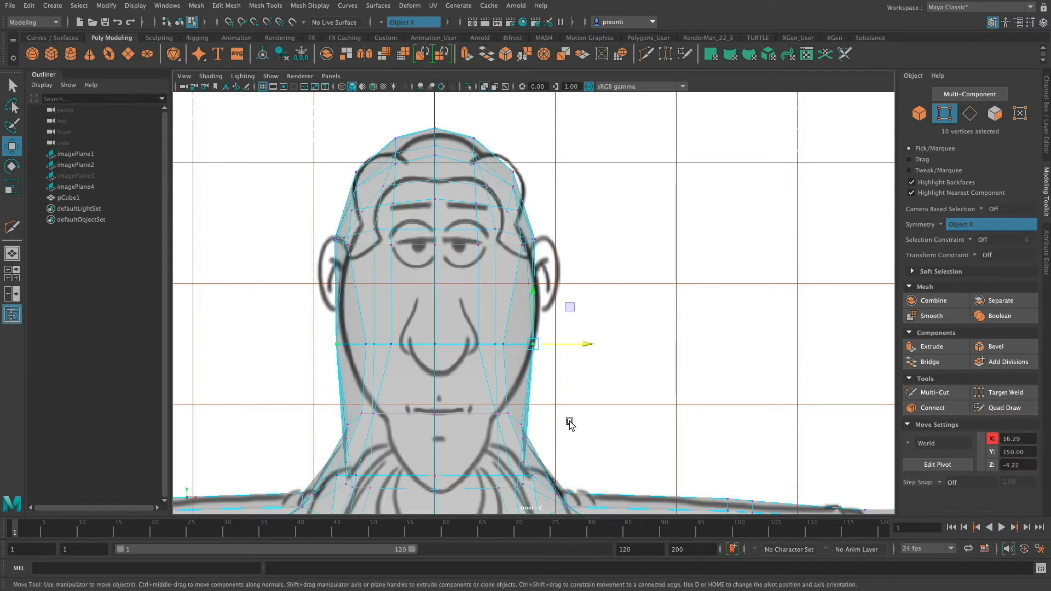
pyautogui.keyDown('alt'); pyautogui.moveTo(589, 370); pyautogui.dragTo(588, 346, button='middle'); pyautogui.keyUp('alt')
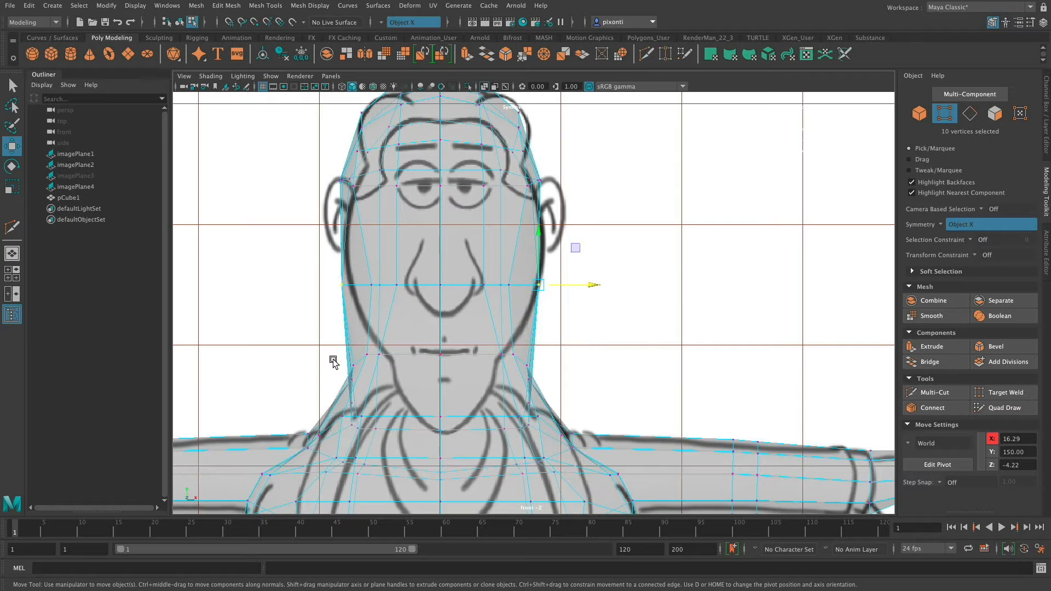
# Narrow the mouth-height vertices toward the jaw outline, setting the inner pair to about X -7.45 and moving the outer pair inward.
pyautogui.click(379, 355)
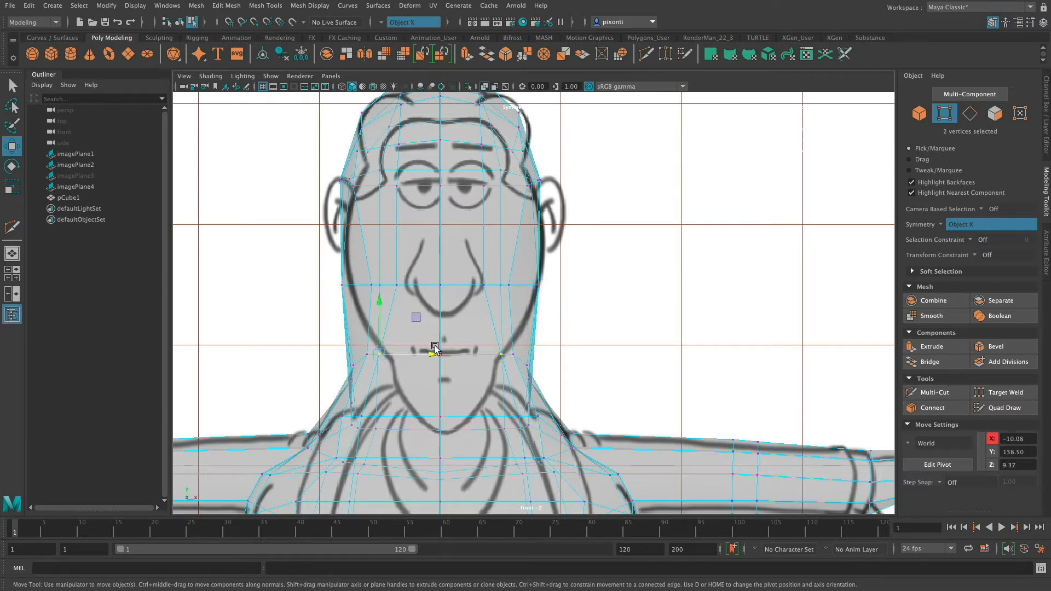
pyautogui.moveTo(434, 355); pyautogui.dragTo(449, 356)
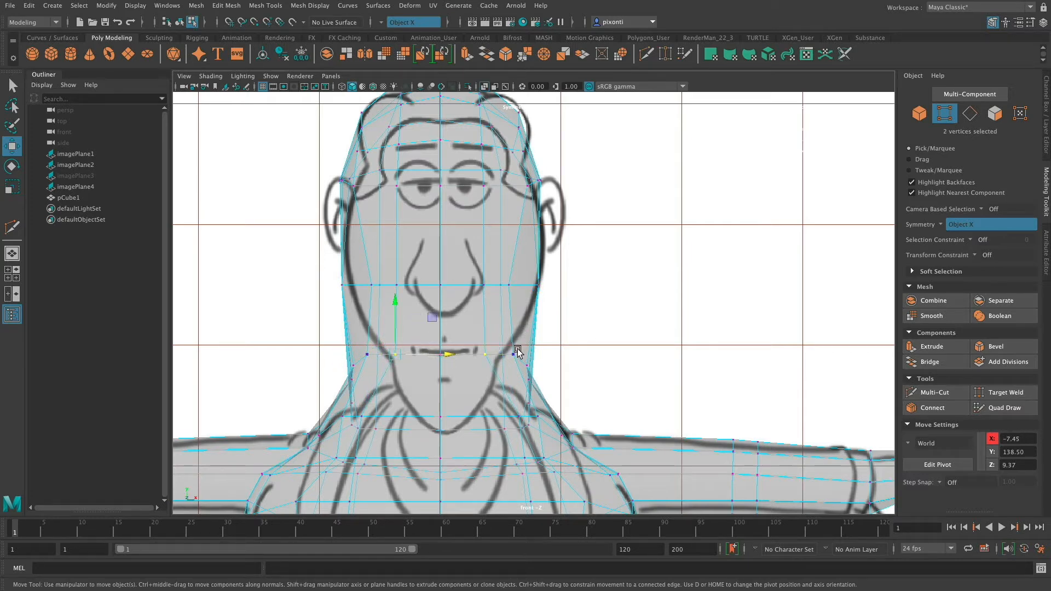
pyautogui.click(506, 363)
pyautogui.moveTo(563, 355); pyautogui.dragTo(551, 356)
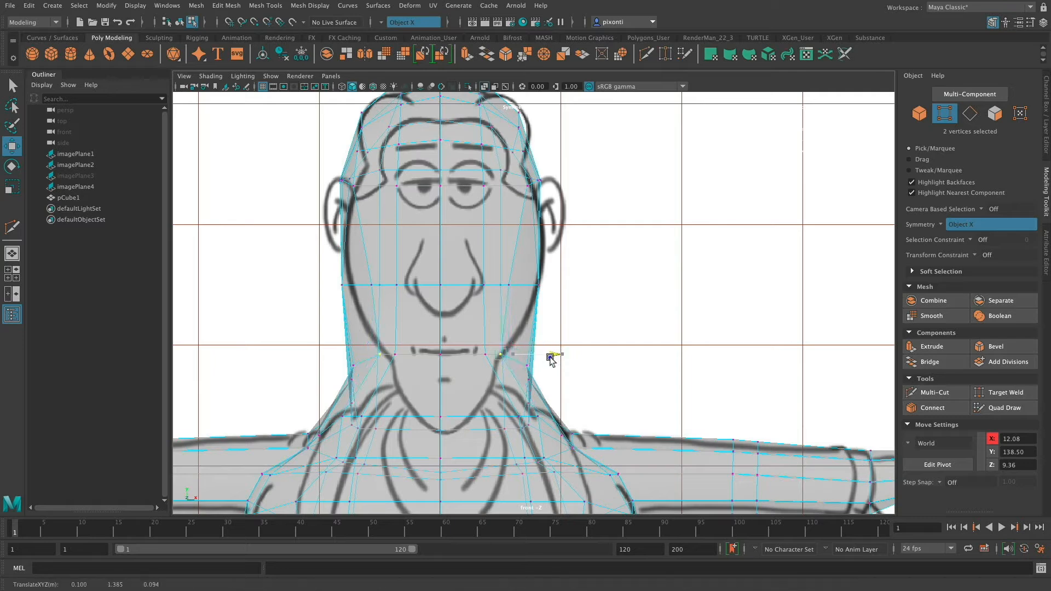
# Pull the side vertices just below mouth height in to about X 12.49 and set the cheek side vertices to about X 16.56.
pyautogui.click(525, 363)
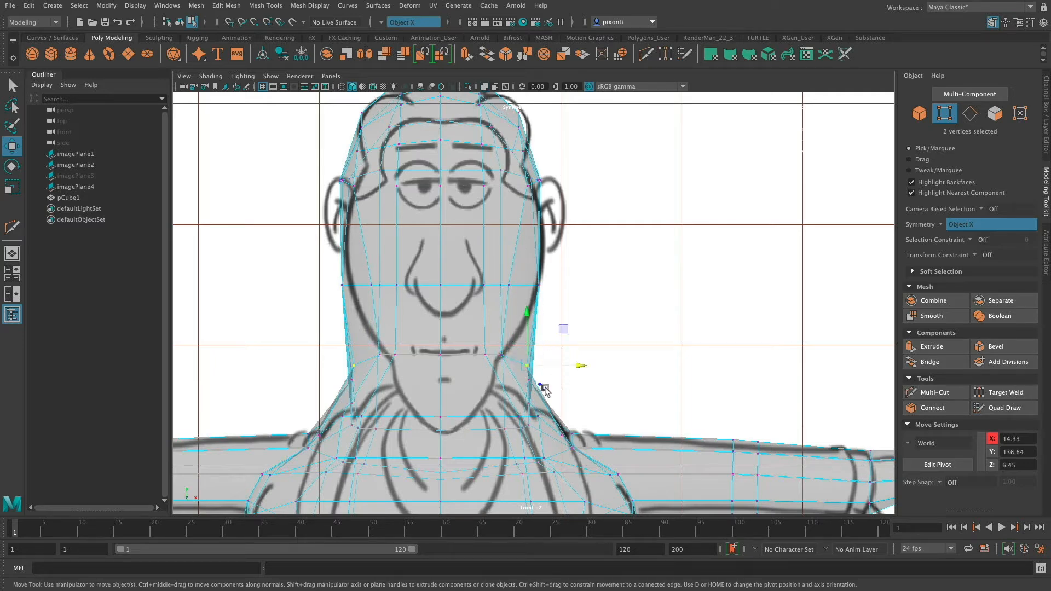
pyautogui.moveTo(580, 375); pyautogui.dragTo(568, 374)
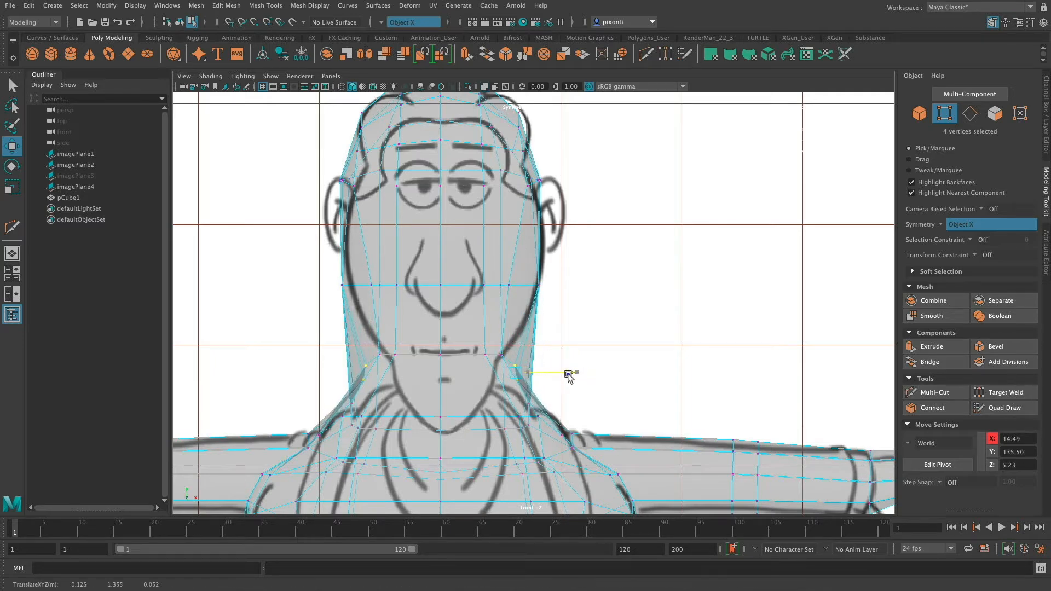
pyautogui.keyDown('alt'); pyautogui.moveTo(564, 303); pyautogui.dragTo(564, 349, button='middle'); pyautogui.keyUp('alt')
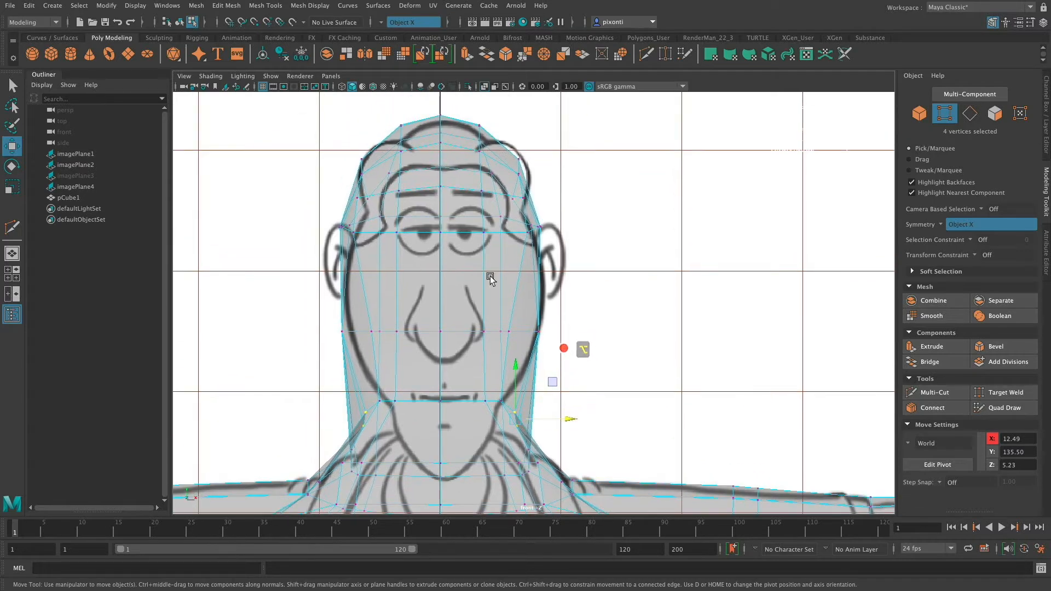
pyautogui.moveTo(554, 334)
pyautogui.mouseDown()
pyautogui.moveTo(524, 320)
pyautogui.moveTo(572, 334)
pyautogui.mouseUp()
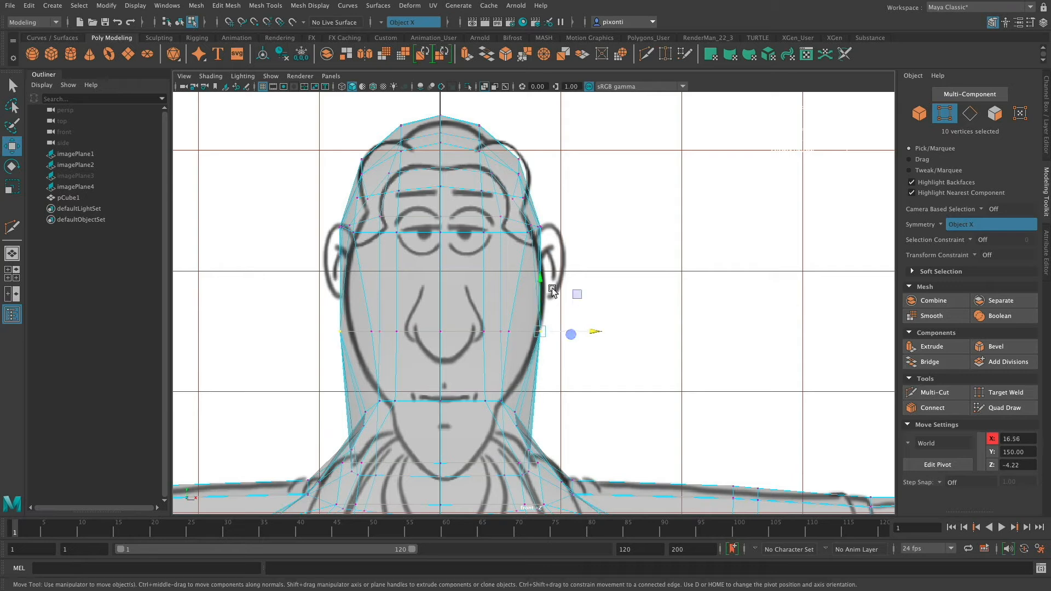
# Fit the crown's side vertices to the hair outline and pull the temple-height side vertices in to about X -15.57.
pyautogui.click(479, 126)
pyautogui.moveTo(483, 113); pyautogui.dragTo(480, 112)
pyautogui.click(370, 162)
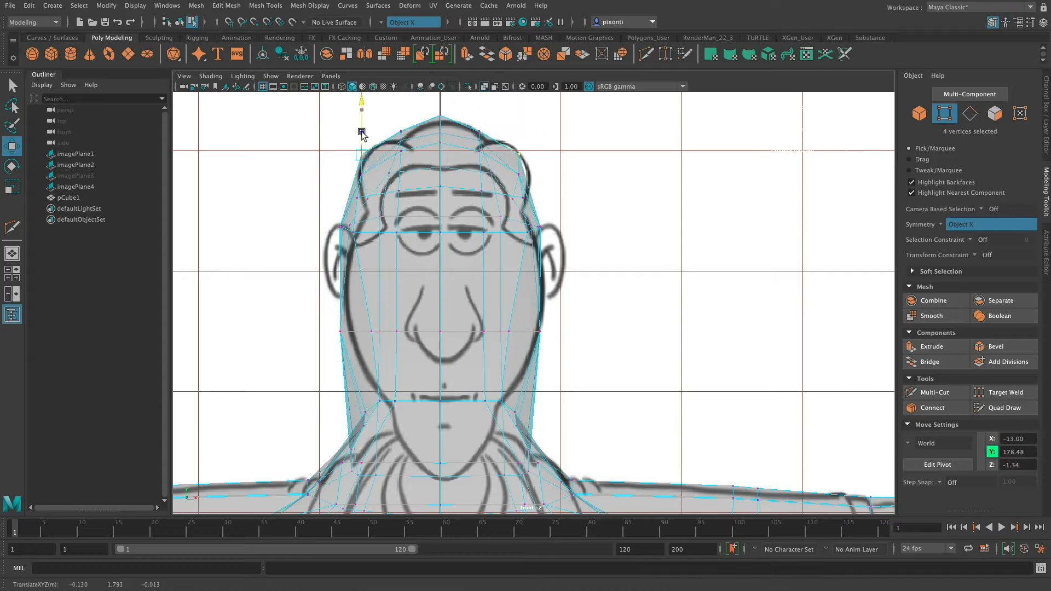
pyautogui.click(347, 228)
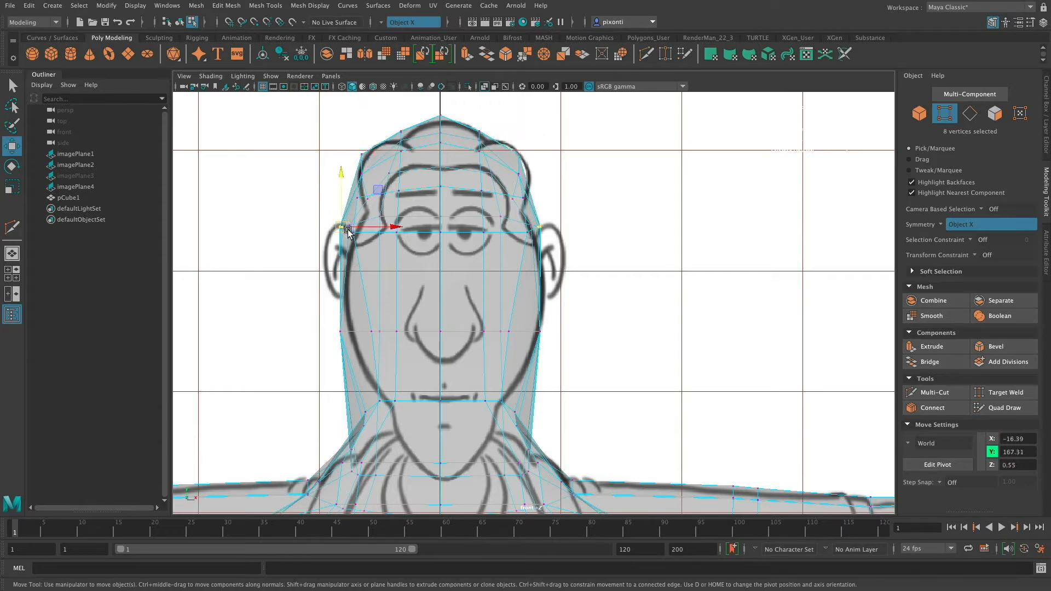
pyautogui.moveTo(388, 229); pyautogui.dragTo(391, 226)
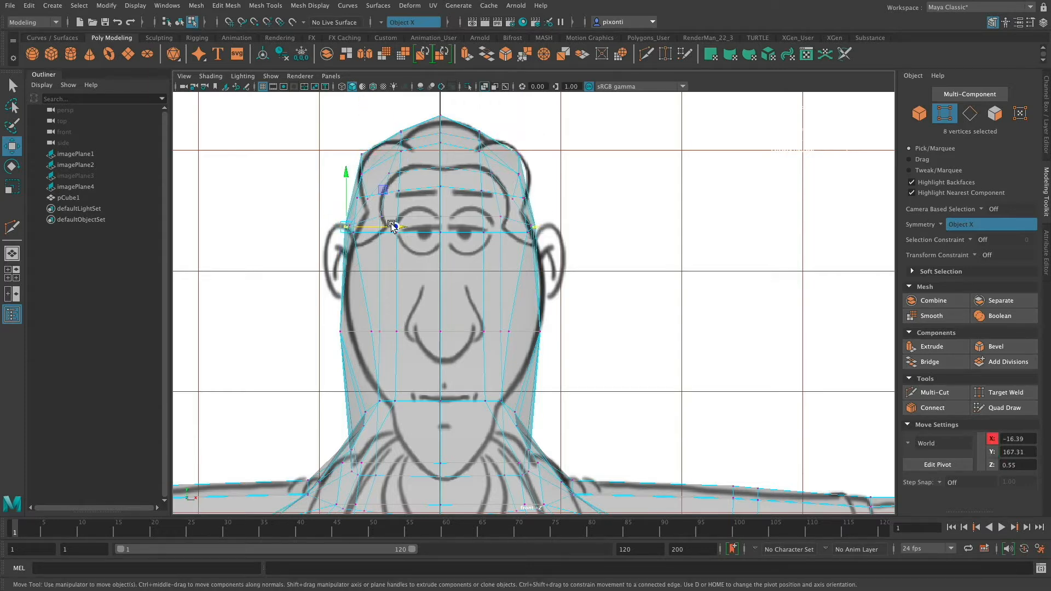
# In the perspective view, pull the face's front corner vertices inward, the upper pair to about X -13.08 and the lower pair to X -13.77.
pyautogui.press('space')
pyautogui.press('space')
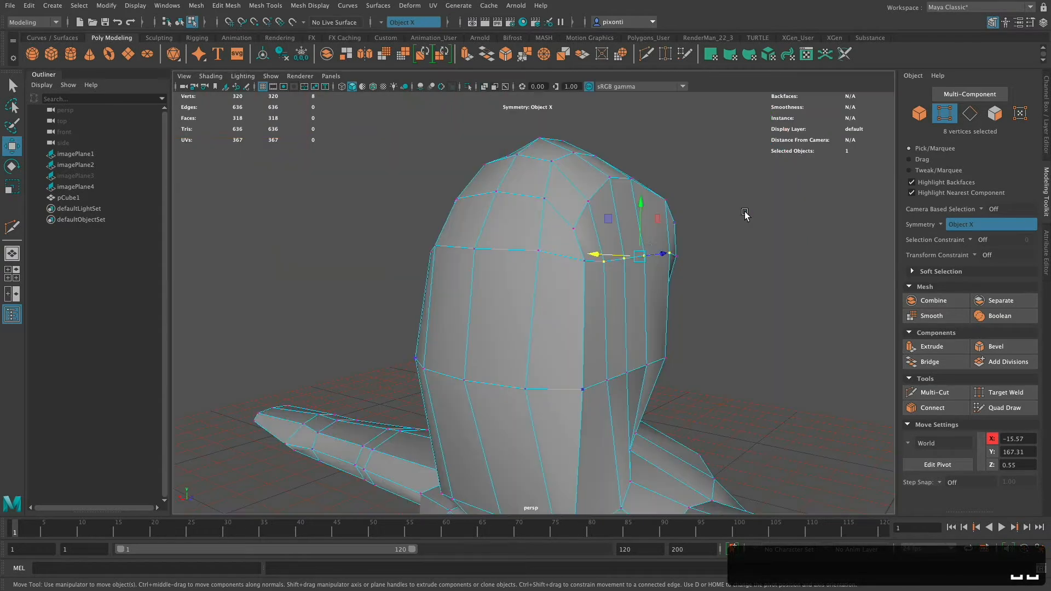
pyautogui.keyDown('alt'); pyautogui.moveTo(722, 250); pyautogui.dragTo(750, 295); pyautogui.keyUp('alt')
pyautogui.click(646, 308)
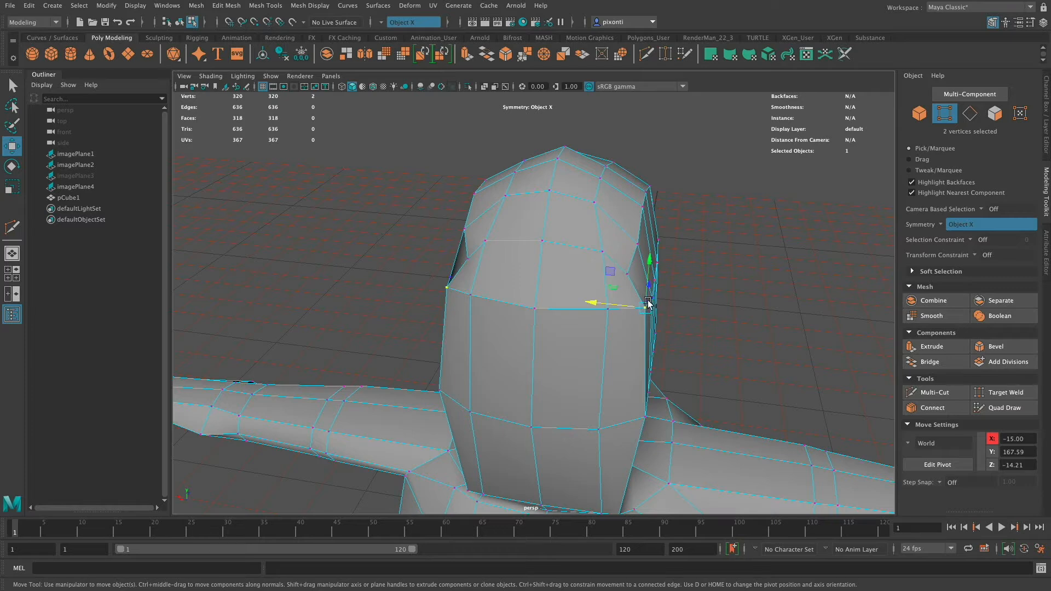
pyautogui.moveTo(627, 306); pyautogui.dragTo(612, 305)
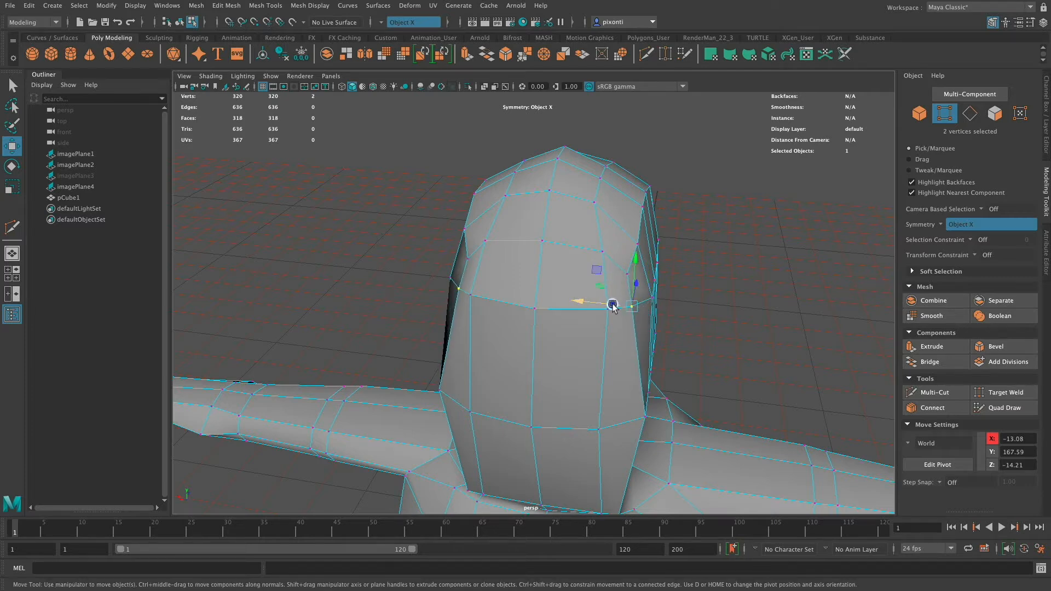
pyautogui.click(646, 417)
pyautogui.moveTo(628, 414); pyautogui.dragTo(667, 310)
# Examine the block below the jacket from several angles against the legs and shoes in the side reference drawing.
pyautogui.keyDown('alt'); pyautogui.scroll(-3, 667, 310); pyautogui.keyUp('alt')
pyautogui.keyDown('alt'); pyautogui.moveTo(671, 333); pyautogui.dragTo(701, 267, button='middle'); pyautogui.keyUp('alt')
pyautogui.keyDown('alt'); pyautogui.moveTo(638, 364); pyautogui.dragTo(558, 376); pyautogui.keyUp('alt')
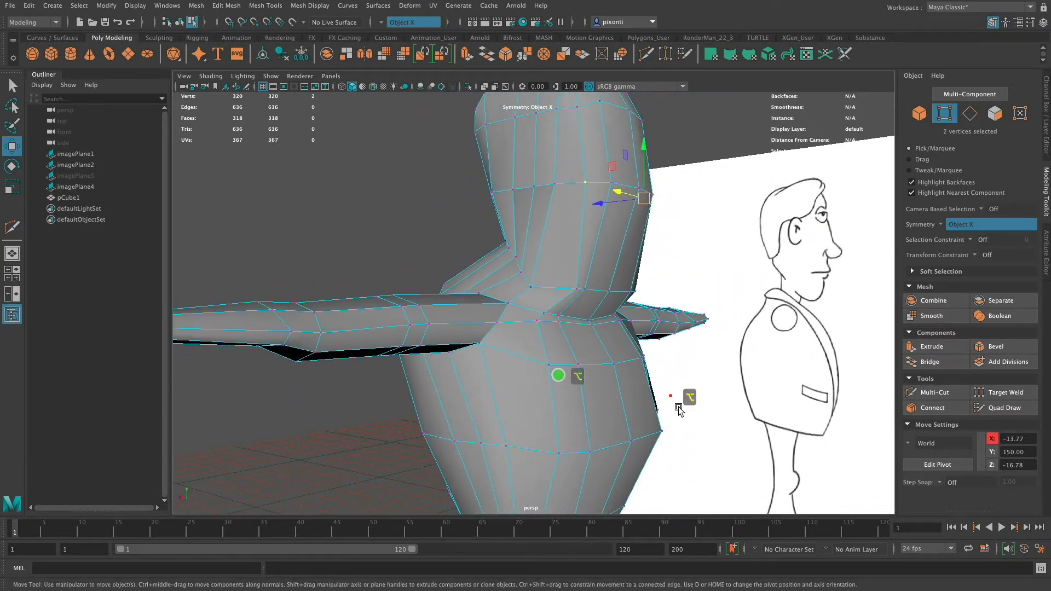
pyautogui.keyDown('alt'); pyautogui.moveTo(678, 404); pyautogui.dragTo(650, 252, button='middle'); pyautogui.keyUp('alt')
pyautogui.keyDown('alt'); pyautogui.moveTo(631, 364); pyautogui.dragTo(633, 355, button='middle'); pyautogui.keyUp('alt')
pyautogui.keyDown('alt'); pyautogui.moveTo(632, 355); pyautogui.dragTo(656, 354); pyautogui.keyUp('alt')
pyautogui.keyDown('alt'); pyautogui.moveTo(656, 355); pyautogui.dragTo(664, 211, button='middle'); pyautogui.keyUp('alt')
pyautogui.keyDown('alt'); pyautogui.moveTo(648, 312); pyautogui.dragTo(636, 265, button='middle'); pyautogui.keyUp('alt')
pyautogui.keyDown('alt'); pyautogui.moveTo(647, 312); pyautogui.dragTo(594, 321); pyautogui.keyUp('alt')
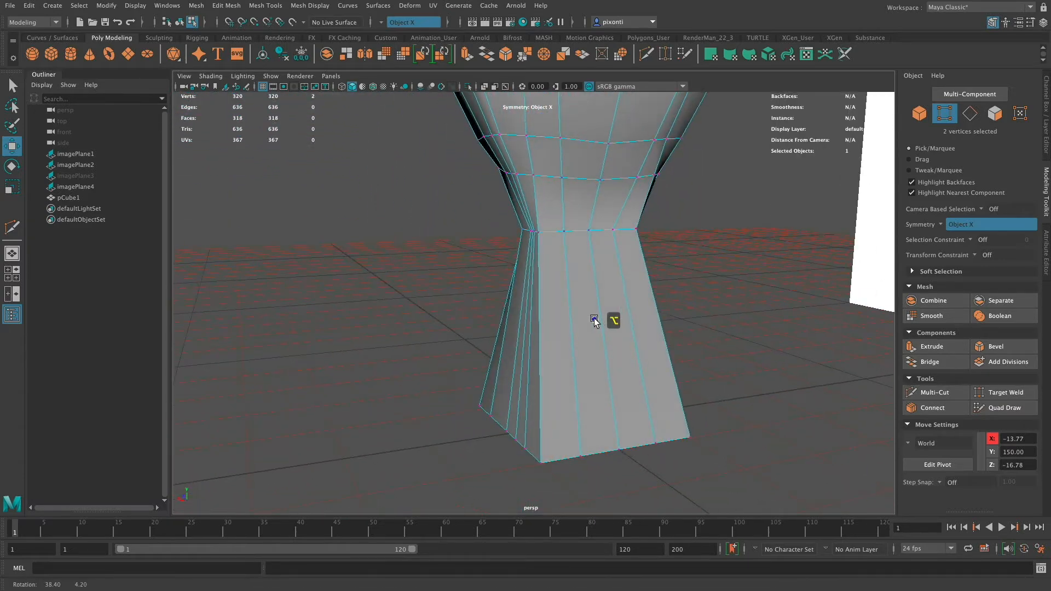
pyautogui.moveTo(532, 388)
pyautogui.keyDown('alt'); pyautogui.mouseDown()
pyautogui.moveTo(598, 387)
pyautogui.moveTo(618, 314)
pyautogui.moveTo(605, 356)
pyautogui.moveTo(584, 349)
pyautogui.mouseUp(); pyautogui.keyUp('alt')
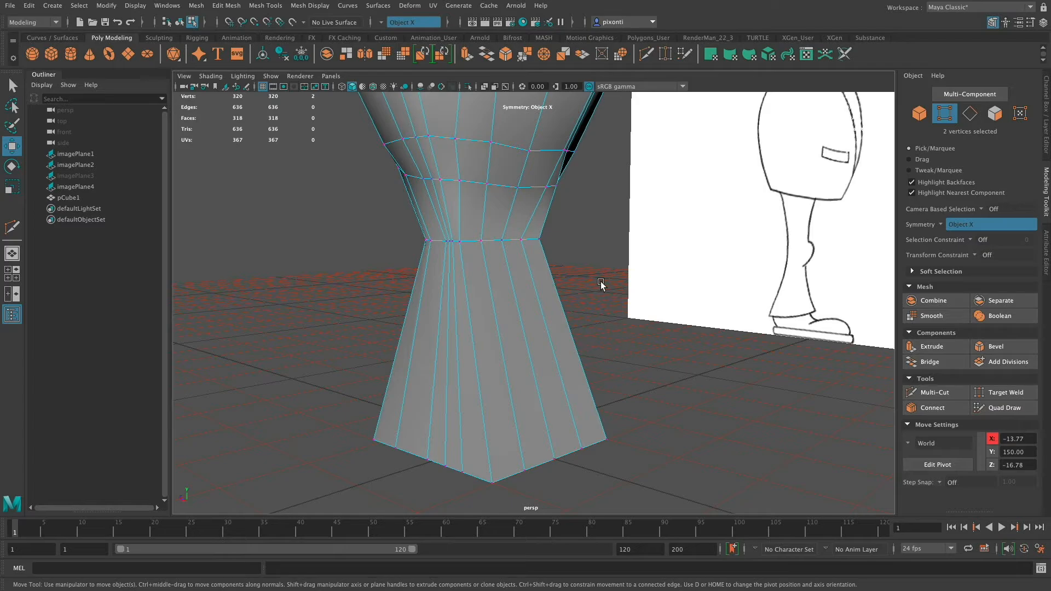
pyautogui.moveTo(512, 385)
pyautogui.keyDown('alt'); pyautogui.mouseDown()
pyautogui.moveTo(500, 347)
pyautogui.moveTo(469, 387)
pyautogui.moveTo(539, 384)
pyautogui.mouseUp(); pyautogui.keyUp('alt')
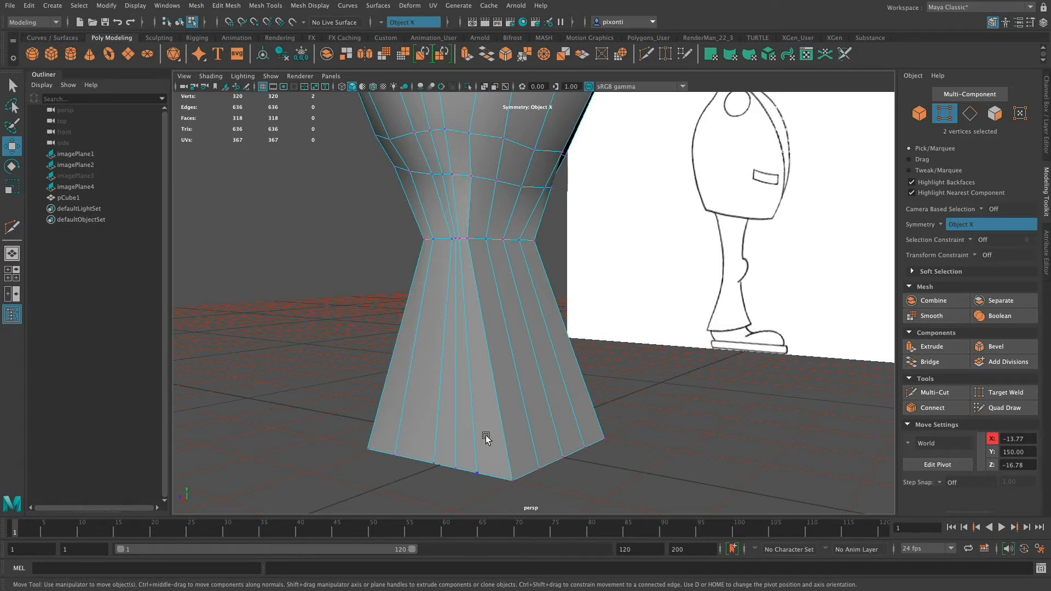
pyautogui.keyDown('alt'); pyautogui.moveTo(525, 382); pyautogui.dragTo(556, 375); pyautogui.keyUp('alt')
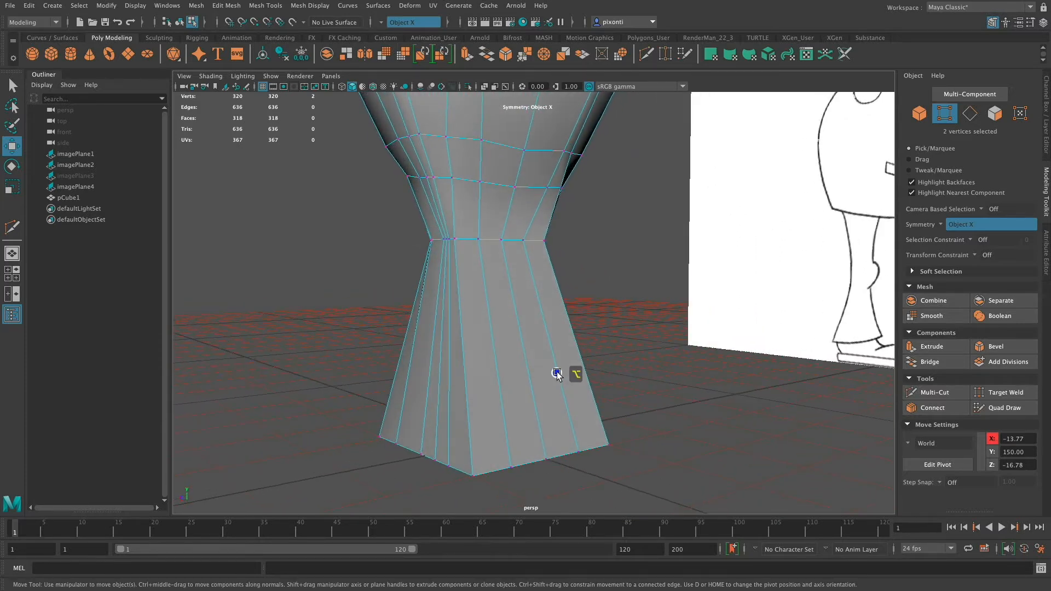
# Insert two edge loops around the leg block near its base with the Multi-Cut tool.
pyautogui.click(954, 393)
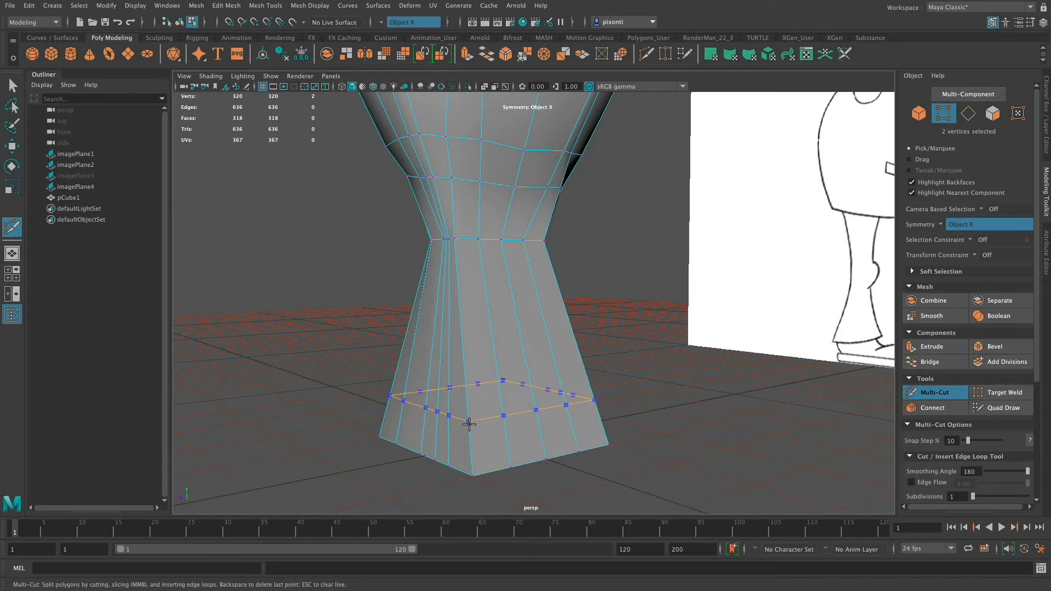
pyautogui.keyDown('ctrl'); pyautogui.moveTo(469, 427); pyautogui.dragTo(469, 425); pyautogui.keyUp('ctrl')
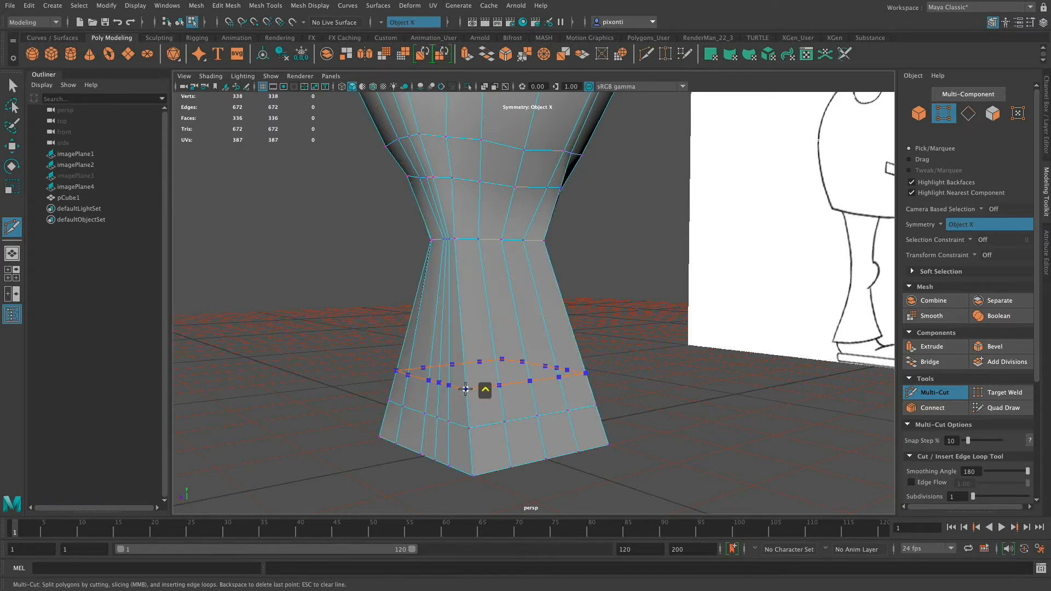
pyautogui.keyDown('ctrl'); pyautogui.click(465, 388); pyautogui.keyUp('ctrl')
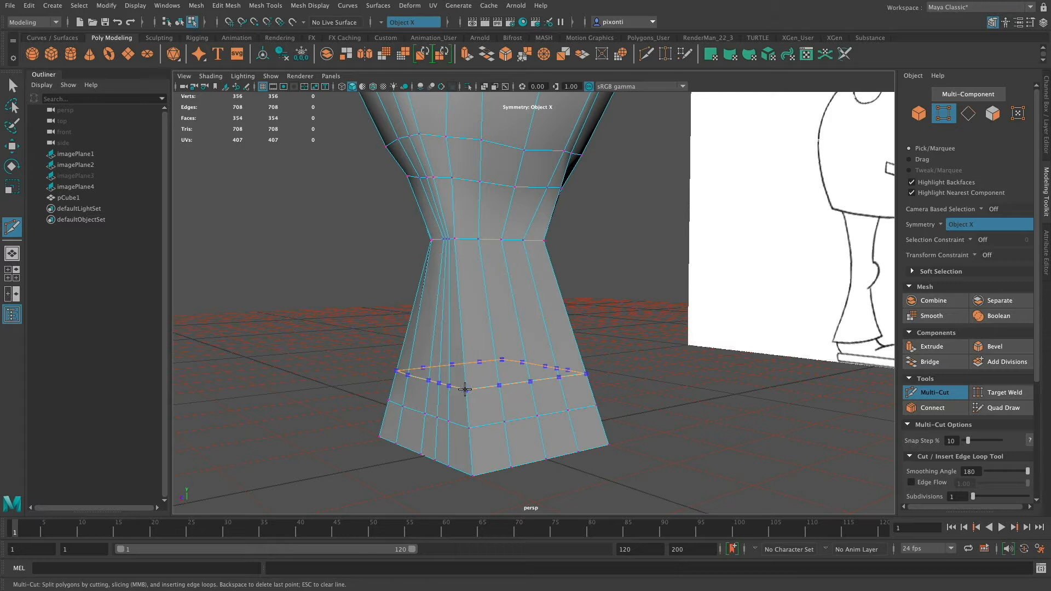
pyautogui.press('q')
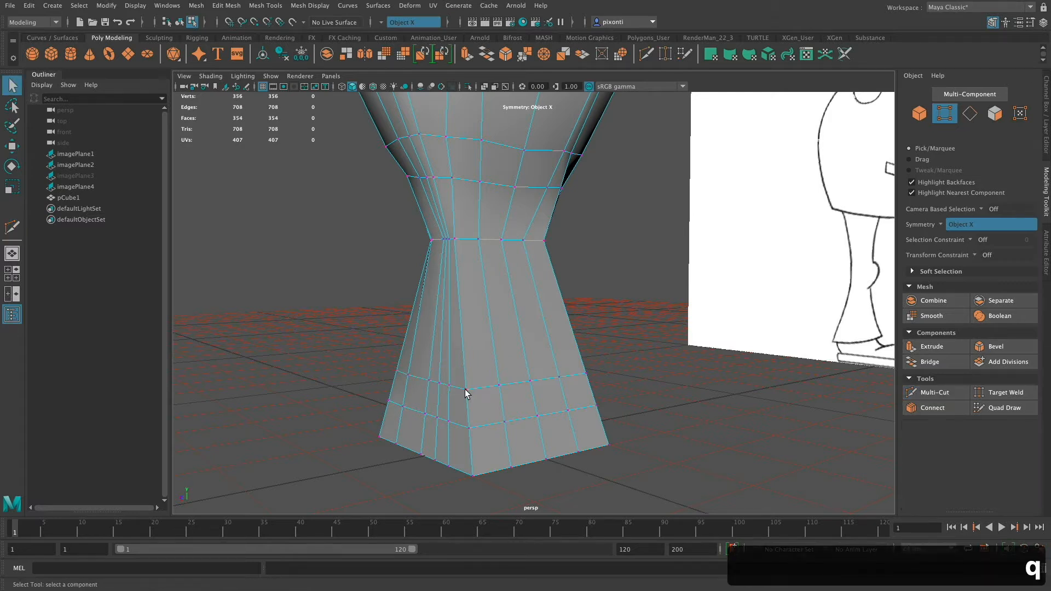
# Select the upper of the two new edge loops and scale it inward in X and Z to form the ankle.
pyautogui.press('F10')
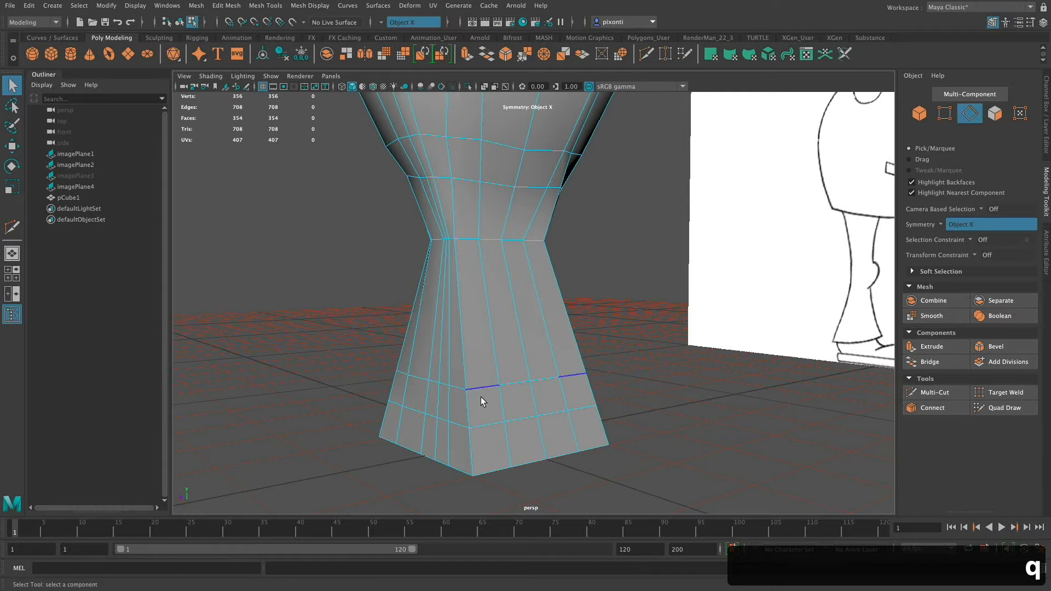
pyautogui.doubleClick(488, 389)
pyautogui.press('r')
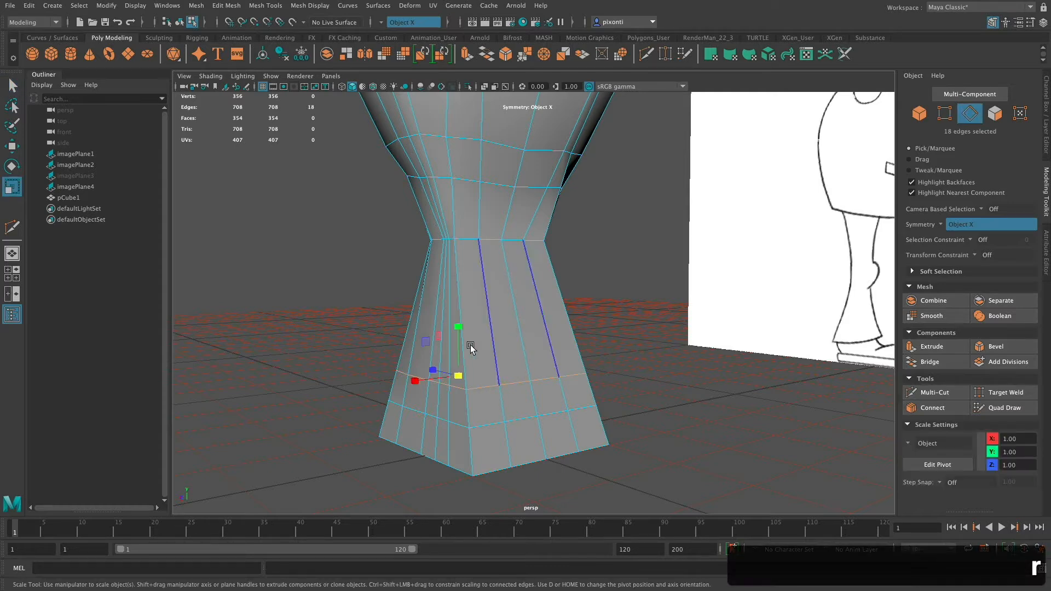
pyautogui.moveTo(458, 376); pyautogui.dragTo(432, 378)
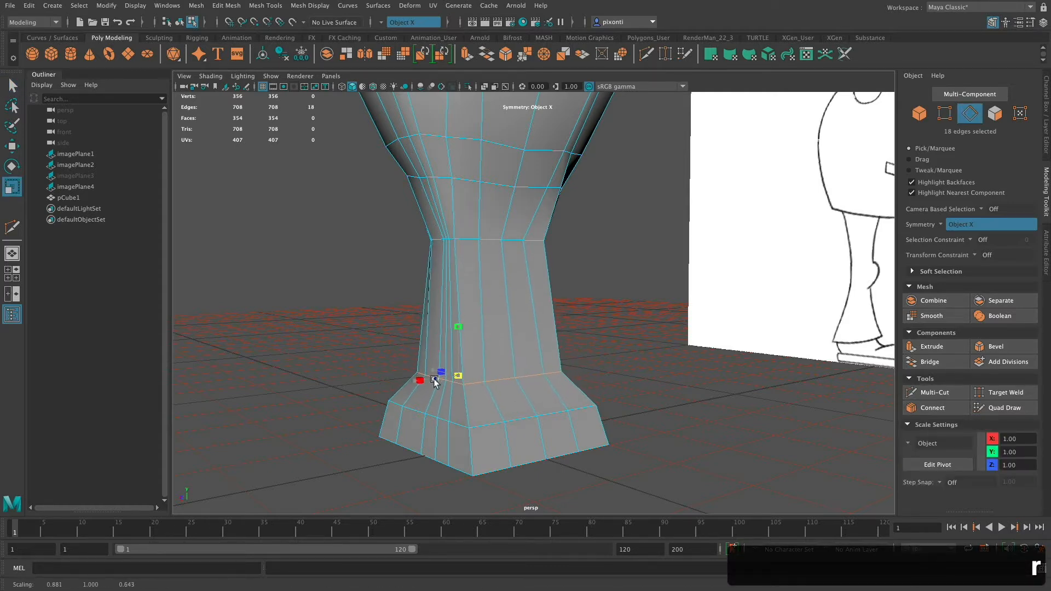
pyautogui.keyDown('alt'); pyautogui.moveTo(547, 391); pyautogui.dragTo(454, 381); pyautogui.keyUp('alt')
pyautogui.moveTo(583, 368)
pyautogui.keyDown('alt'); pyautogui.mouseDown()
pyautogui.moveTo(528, 372)
pyautogui.moveTo(602, 368)
pyautogui.mouseUp(); pyautogui.keyUp('alt')
# Move the ankle edge loop backward to about Z 9.77 so the foot extends forward.
pyautogui.press('w')
pyautogui.moveTo(476, 392); pyautogui.dragTo(446, 387)
pyautogui.keyDown('alt'); pyautogui.moveTo(540, 385); pyautogui.dragTo(527, 382); pyautogui.keyUp('alt')
pyautogui.press('space')
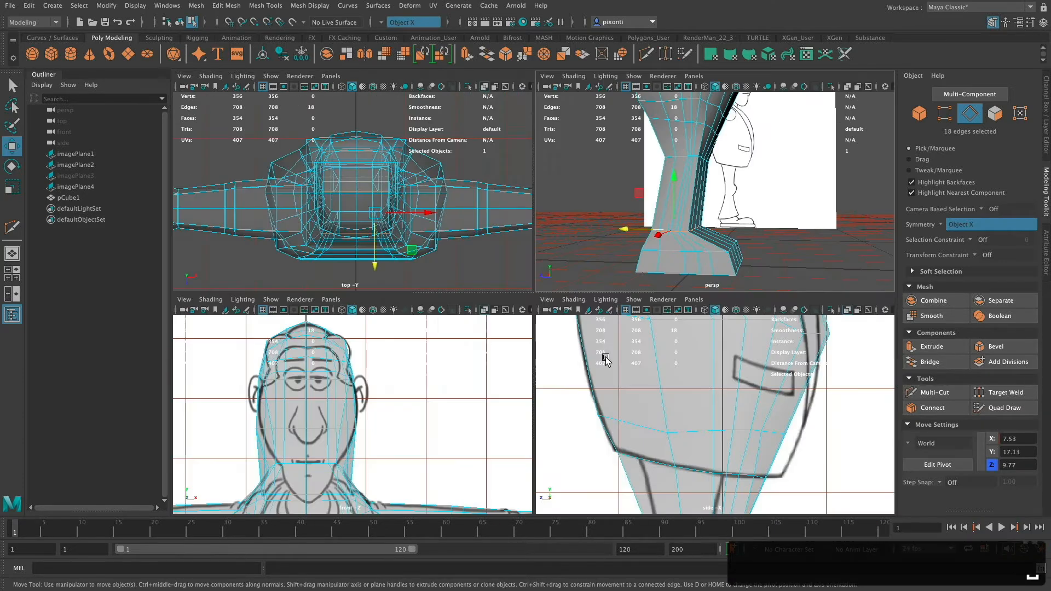
# In the side view, move the heel vertices of the lower edge loop forward to Z 19.27, onto the back of the trouser hem.
pyautogui.press('space')
pyautogui.keyDown('alt'); pyautogui.moveTo(649, 418); pyautogui.dragTo(679, 228, button='middle'); pyautogui.keyUp('alt')
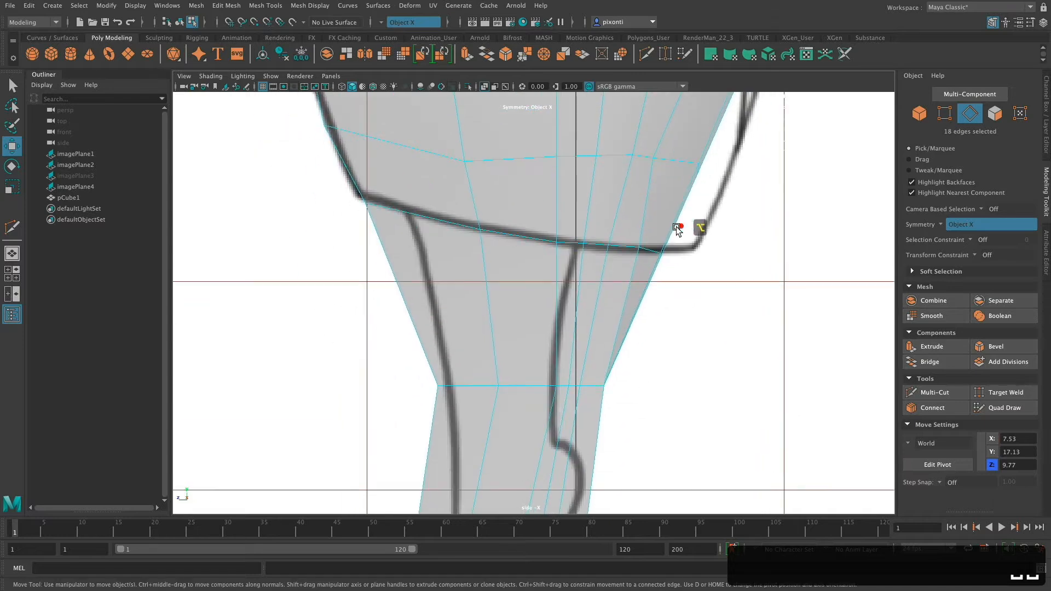
pyautogui.keyDown('alt'); pyautogui.moveTo(638, 352); pyautogui.dragTo(657, 258, button='middle'); pyautogui.keyUp('alt')
pyautogui.keyDown('alt'); pyautogui.moveTo(635, 395); pyautogui.dragTo(644, 255, button='middle'); pyautogui.keyUp('alt')
pyautogui.keyDown('alt'); pyautogui.moveTo(637, 380); pyautogui.dragTo(638, 253, button='middle'); pyautogui.keyUp('alt')
pyautogui.keyDown('alt'); pyautogui.moveTo(638, 352); pyautogui.dragTo(645, 309, button='middle'); pyautogui.keyUp('alt')
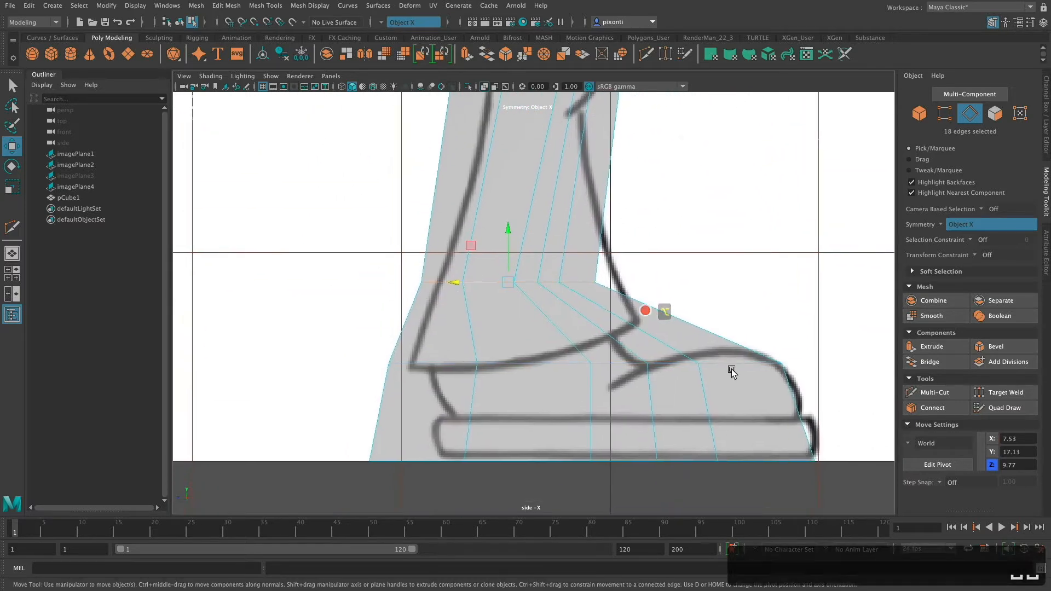
pyautogui.keyDown('alt'); pyautogui.moveTo(747, 391); pyautogui.dragTo(565, 411, button='right'); pyautogui.keyUp('alt')
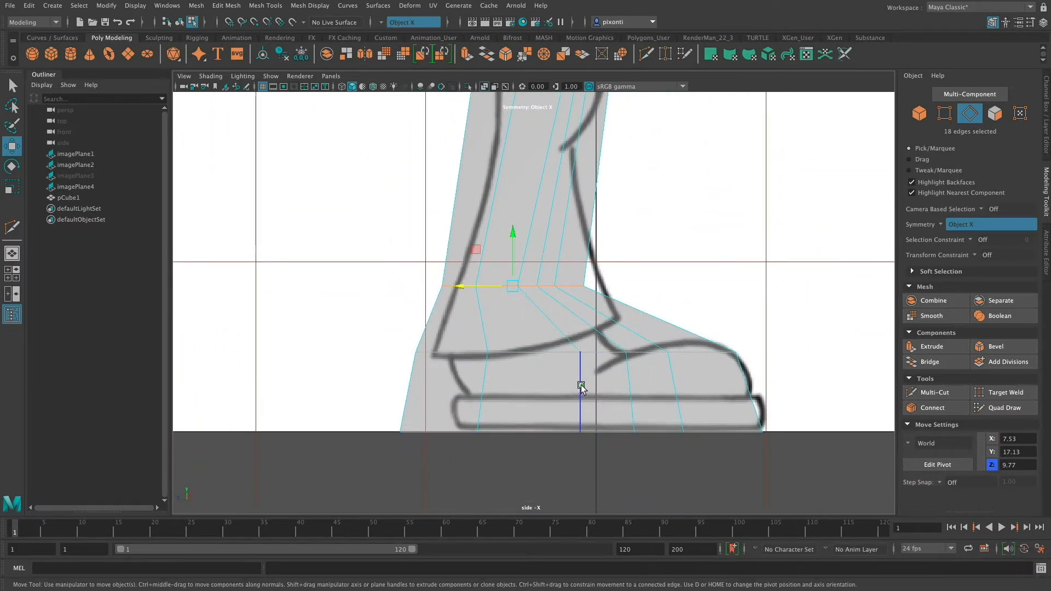
pyautogui.click(945, 114)
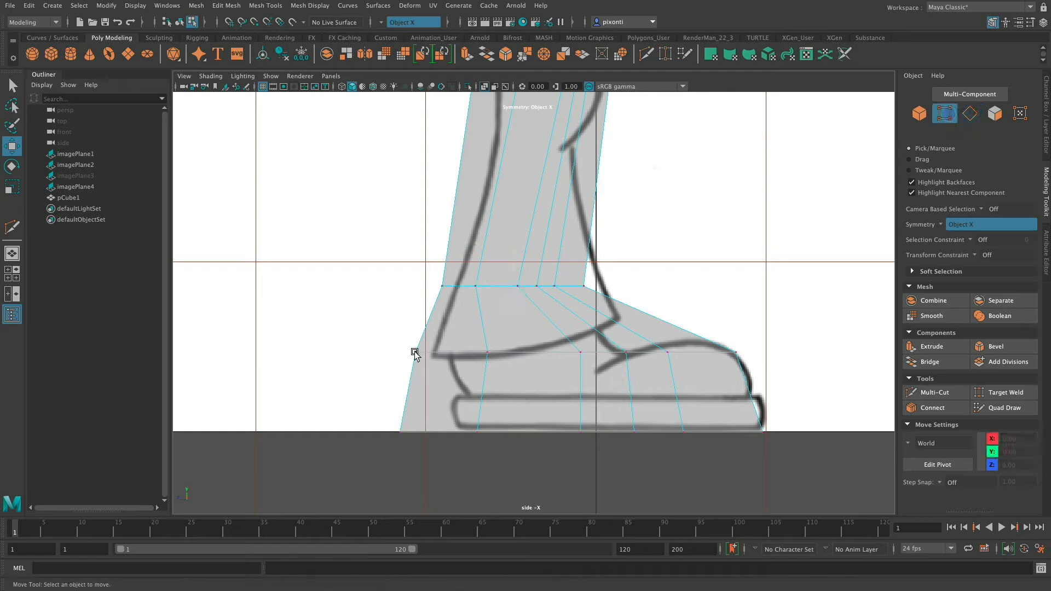
pyautogui.moveTo(414, 353); pyautogui.dragTo(487, 337)
pyautogui.moveTo(389, 352); pyautogui.dragTo(405, 354)
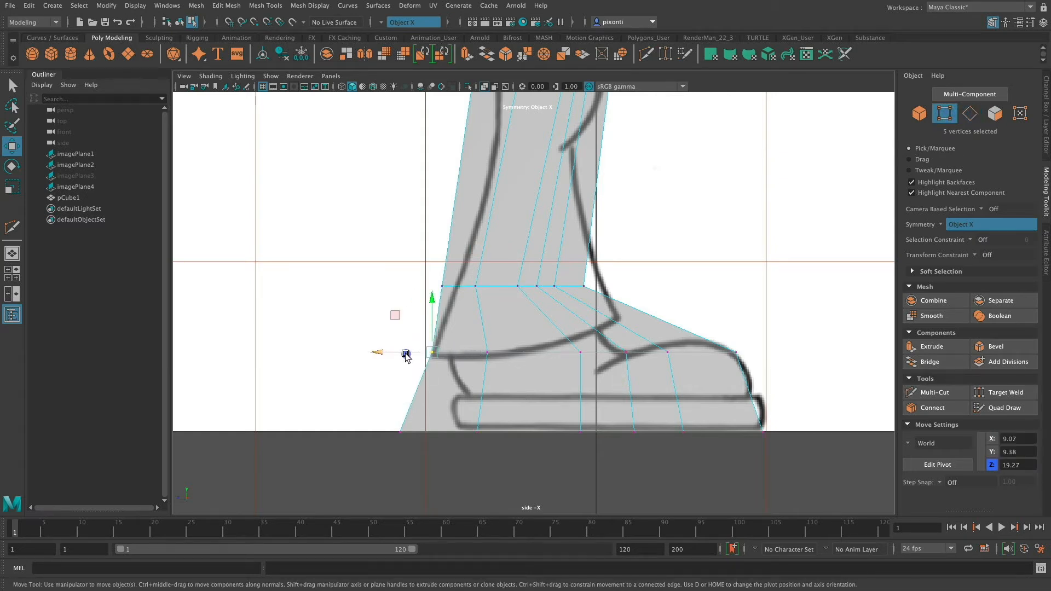
# Move the rear side vertices of the ankle loop to Z 12.40 and the middle side vertices of the lower loop to Z 7.11.
pyautogui.moveTo(464, 292)
pyautogui.mouseDown()
pyautogui.moveTo(429, 288)
pyautogui.moveTo(491, 278)
pyautogui.moveTo(475, 288)
pyautogui.mouseUp()
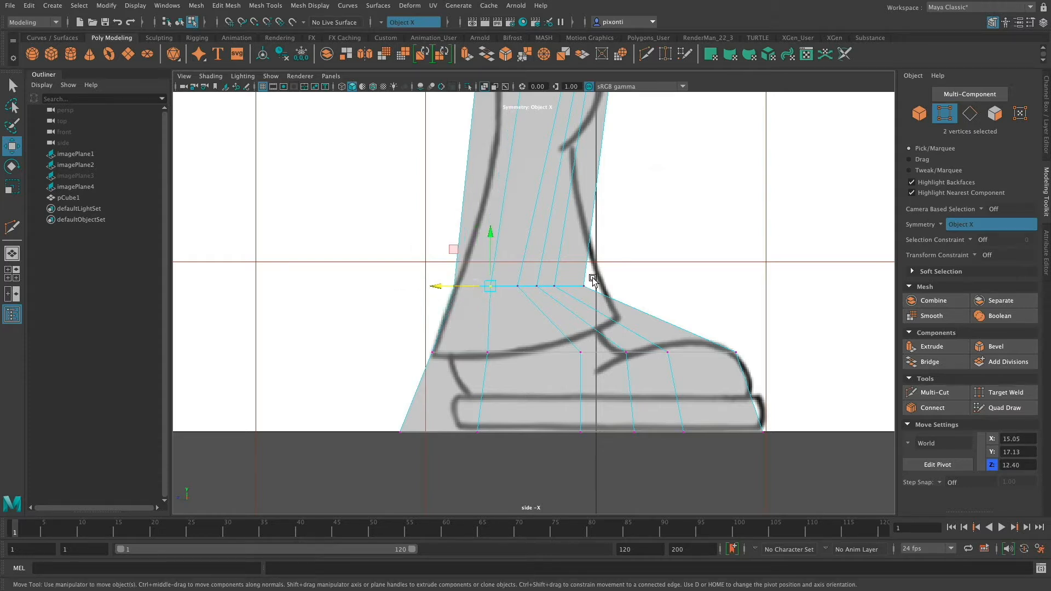
pyautogui.click(580, 355)
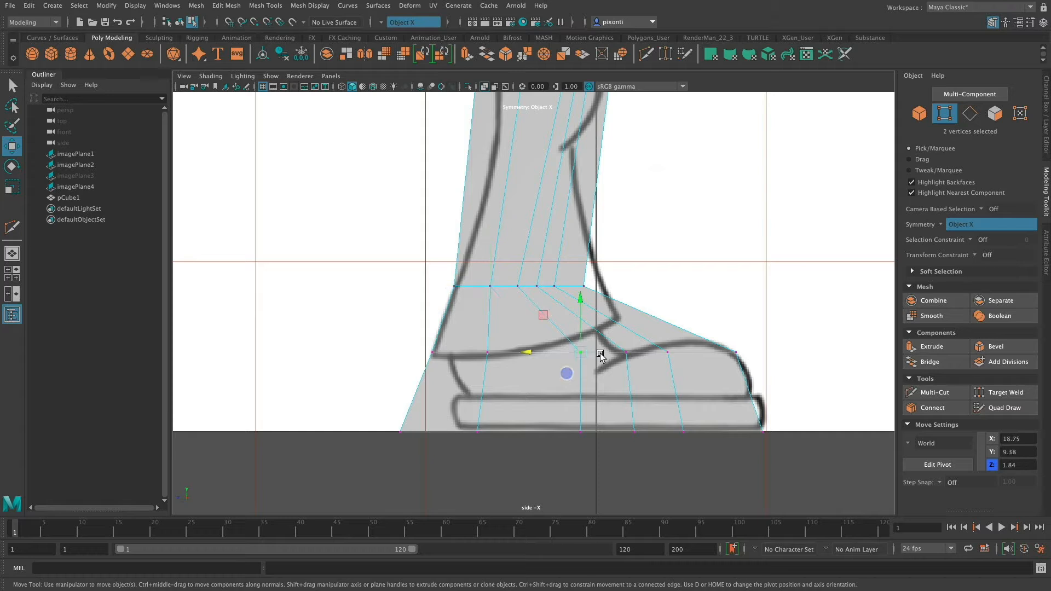
pyautogui.moveTo(580, 353); pyautogui.dragTo(539, 356)
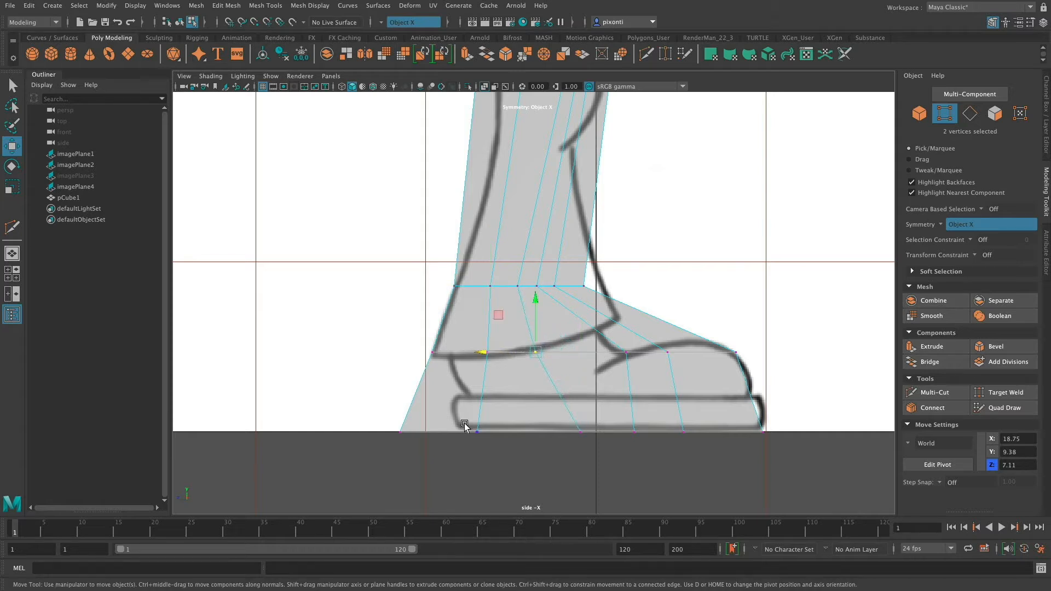
# Reposition the base vertices at the heel and toe along Z to match the length of the shoe sole in the side drawing.
pyautogui.moveTo(464, 423)
pyautogui.mouseDown()
pyautogui.moveTo(497, 443)
pyautogui.moveTo(474, 432)
pyautogui.mouseUp()
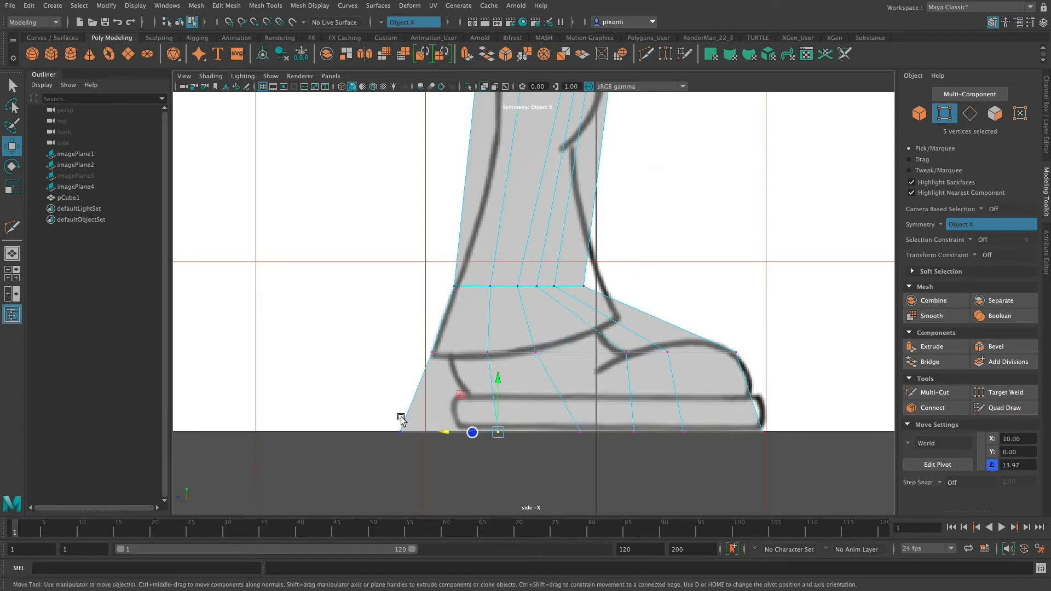
pyautogui.moveTo(386, 419); pyautogui.dragTo(429, 435)
pyautogui.moveTo(748, 443); pyautogui.dragTo(750, 441)
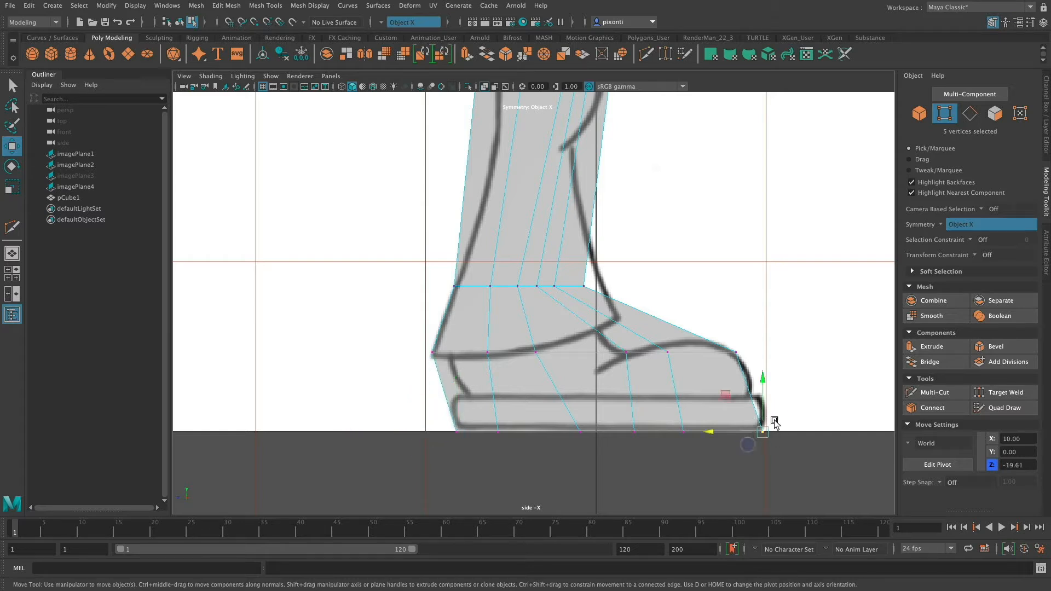
# Lower the entire loop above the base to Y 4.29, shift it forward onto the sole line, and set the heel base vertices to Z 17.00.
pyautogui.moveTo(721, 365); pyautogui.dragTo(721, 366)
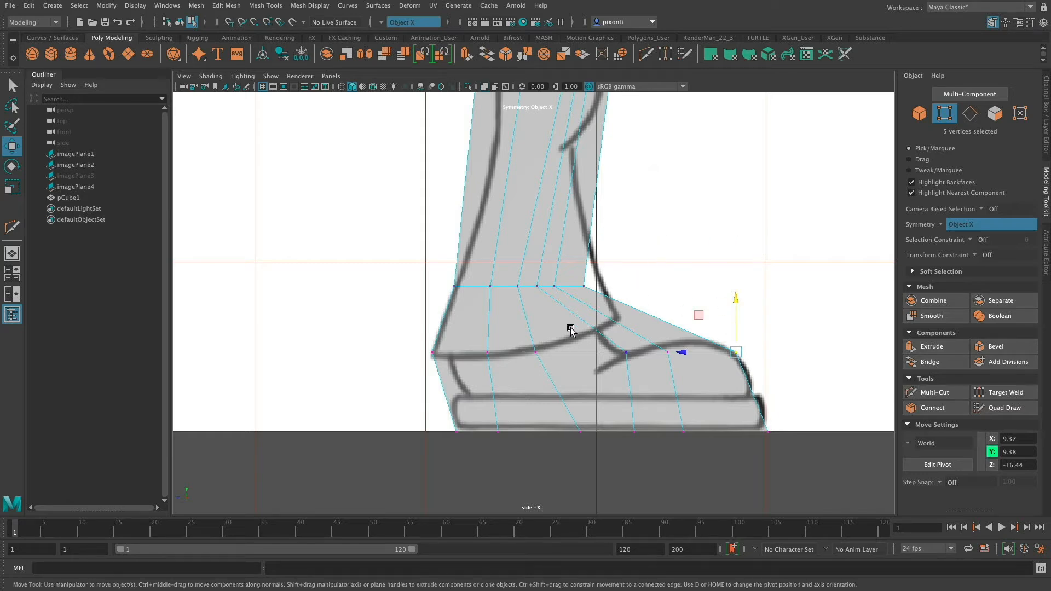
pyautogui.moveTo(760, 374); pyautogui.dragTo(772, 372)
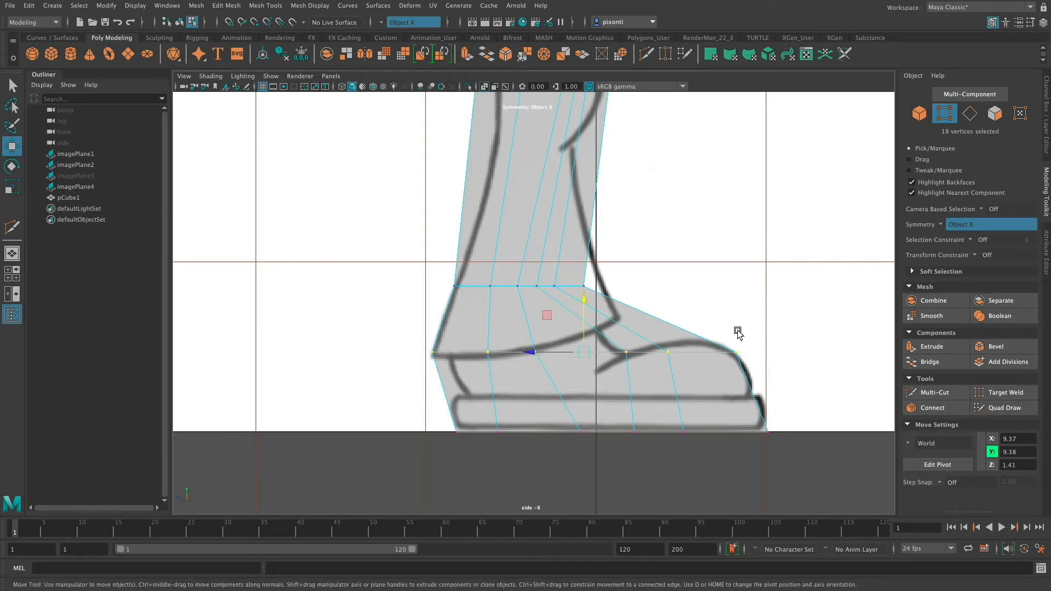
pyautogui.moveTo(584, 320); pyautogui.dragTo(582, 362)
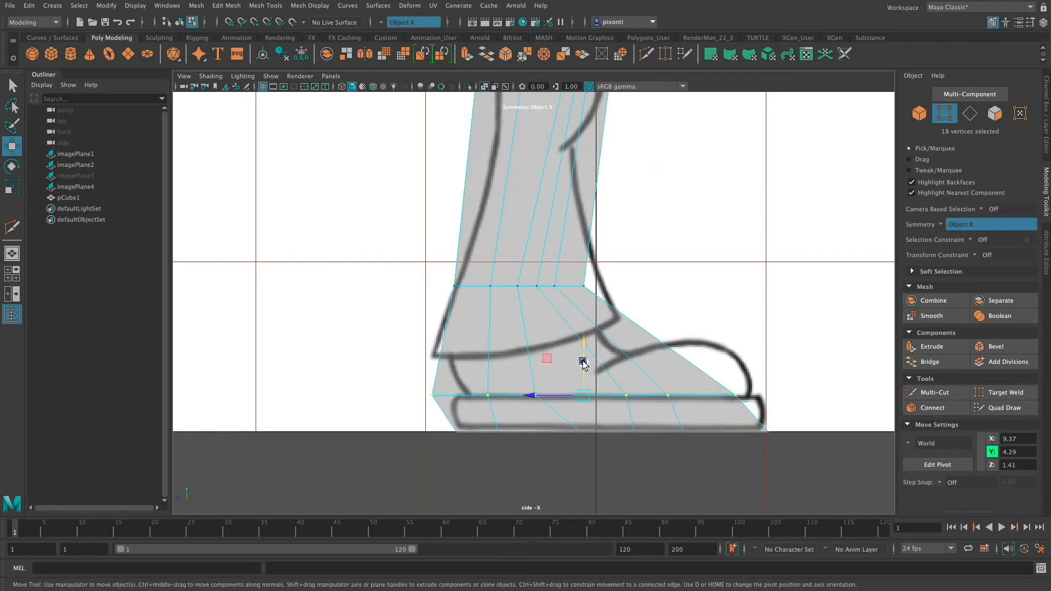
pyautogui.moveTo(539, 395); pyautogui.dragTo(561, 399)
pyautogui.moveTo(448, 429)
pyautogui.mouseDown()
pyautogui.moveTo(468, 438)
pyautogui.moveTo(433, 435)
pyautogui.mouseUp()
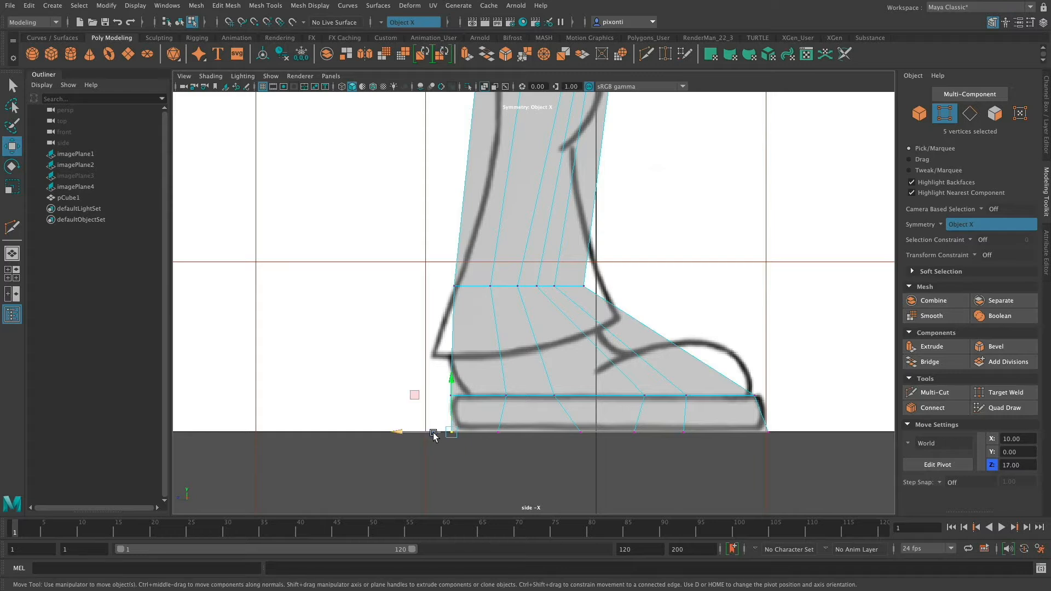
# Insert an edge loop between the ankle and the sole with the Multi-Cut tool and select the whole loop.
pyautogui.click(935, 392)
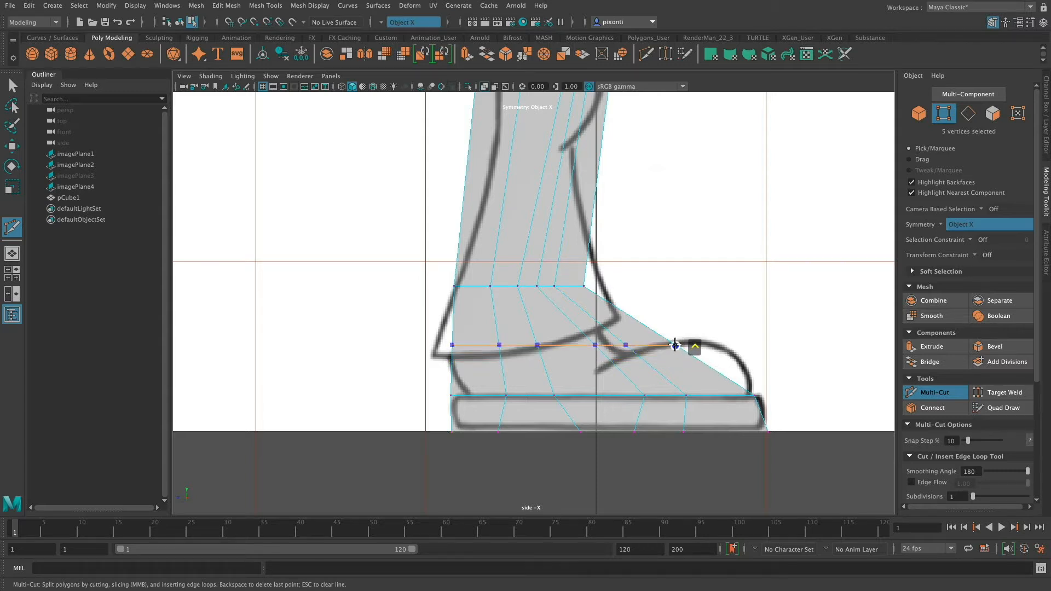
pyautogui.keyDown('ctrl'); pyautogui.click(675, 344); pyautogui.keyUp('ctrl')
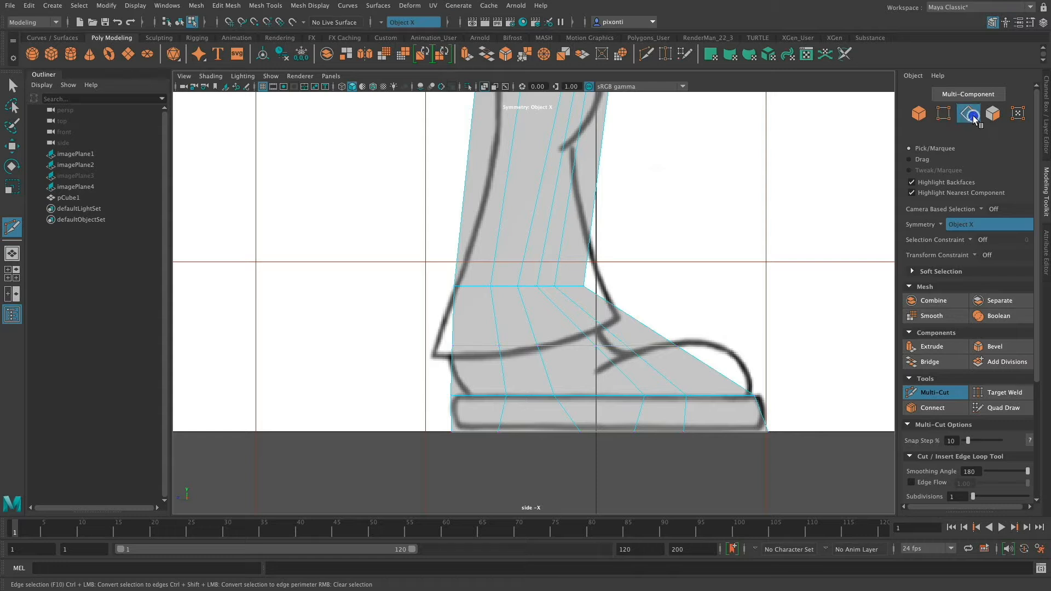
pyautogui.press('q')
pyautogui.doubleClick(614, 348)
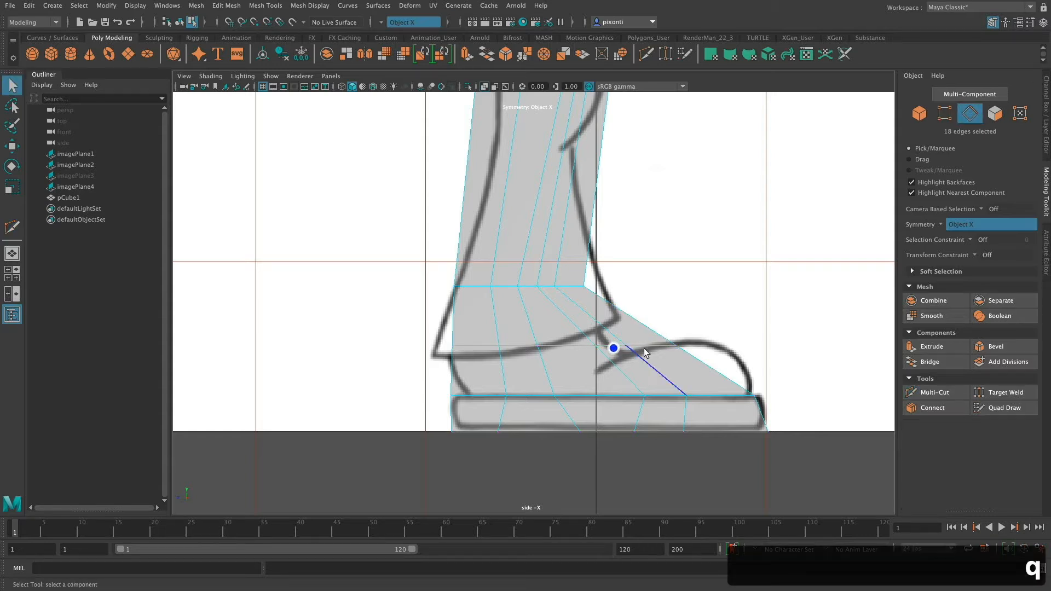
# Narrow the new loop along Z, positioned at Z 8.94, and pull its front vertices forward to Z -2.35 at the shoe opening.
pyautogui.press('r')
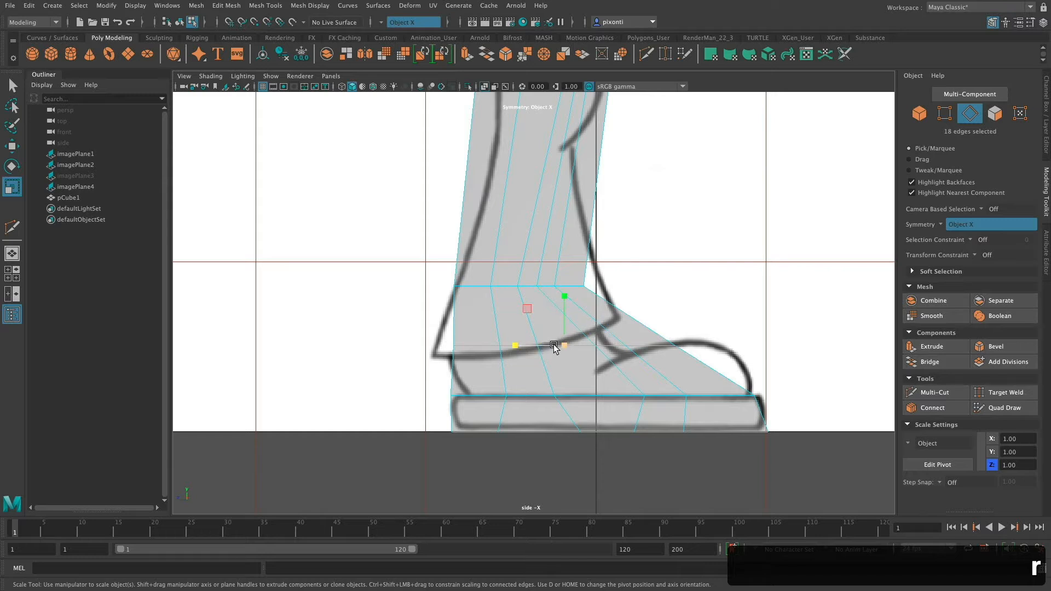
pyautogui.moveTo(555, 348); pyautogui.dragTo(492, 347)
pyautogui.press('w')
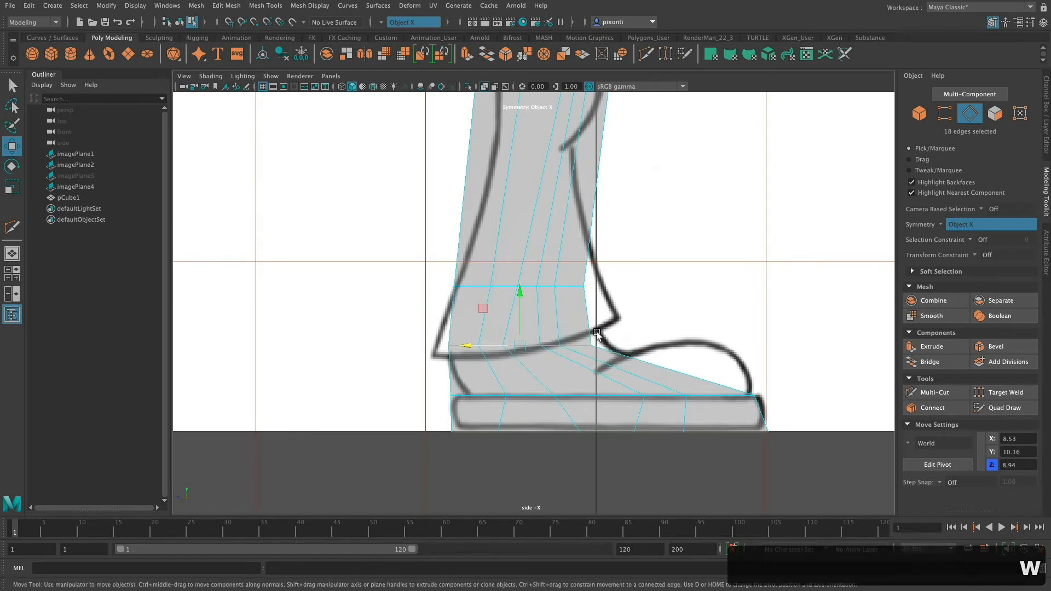
pyautogui.moveTo(596, 334); pyautogui.dragTo(554, 291, button='right')
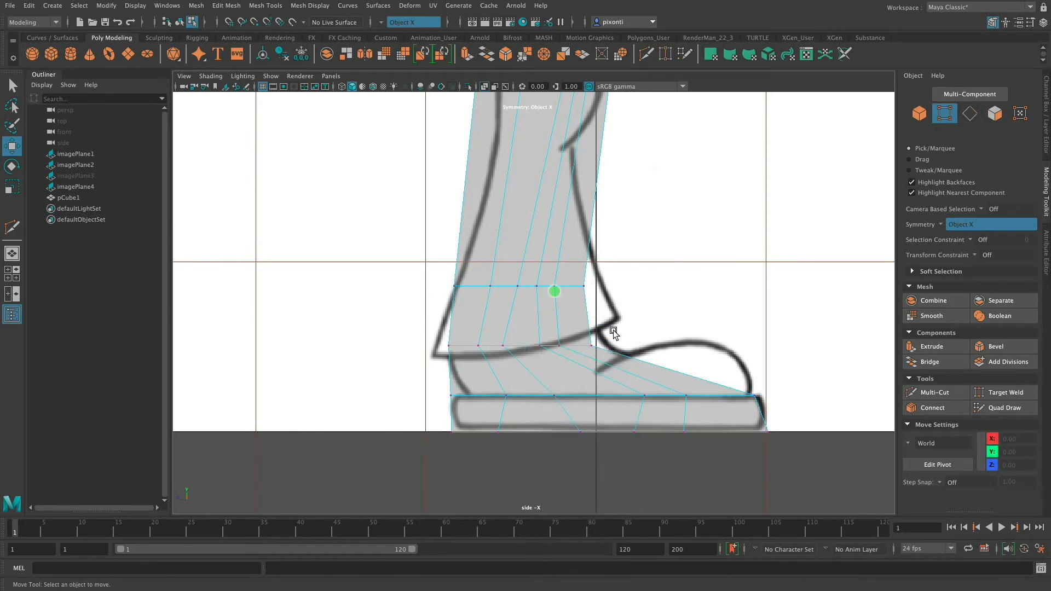
pyautogui.moveTo(581, 357); pyautogui.dragTo(600, 341)
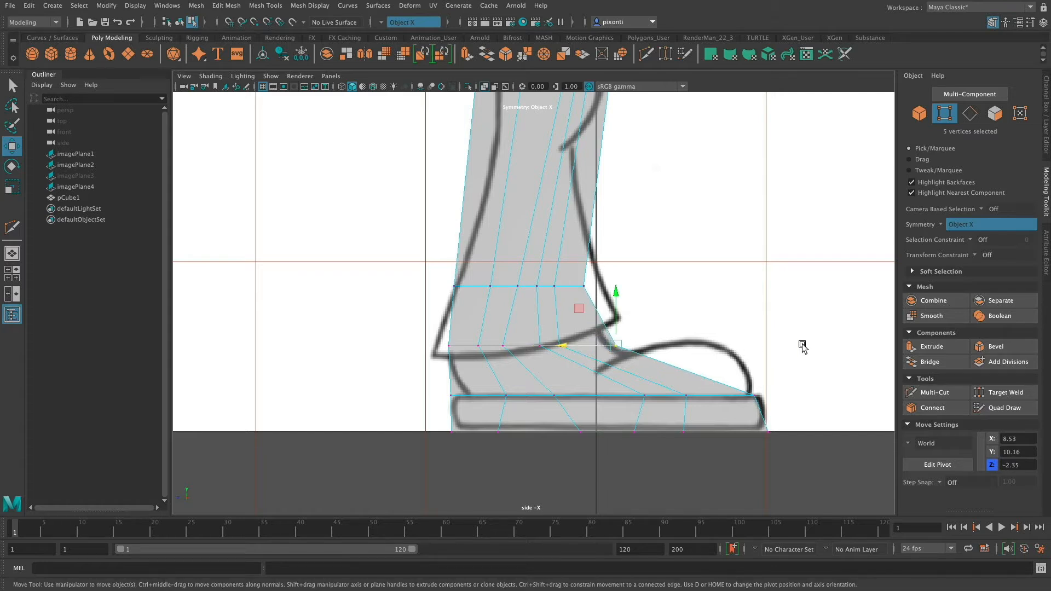
# Insert another edge loop just above the sole with the Multi-Cut tool and move its heel vertices to Z 16.48.
pyautogui.click(944, 393)
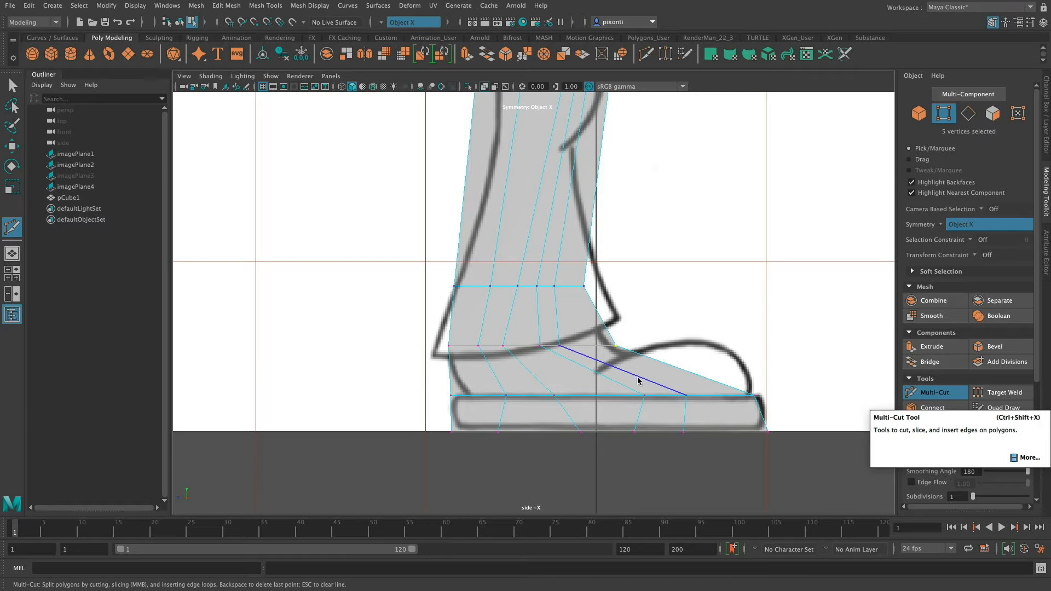
pyautogui.click(629, 374)
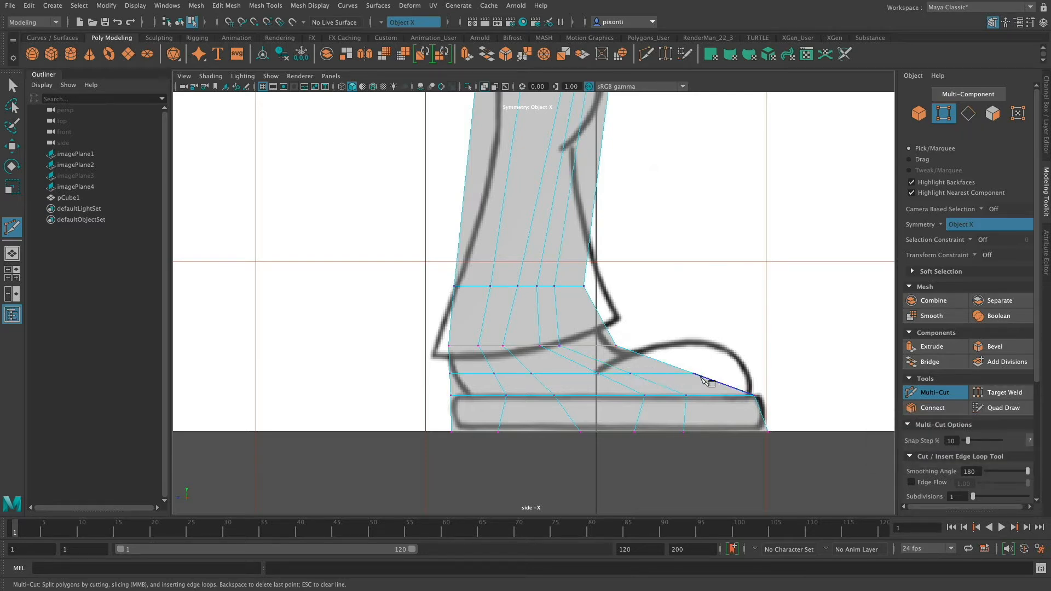
pyautogui.press('q')
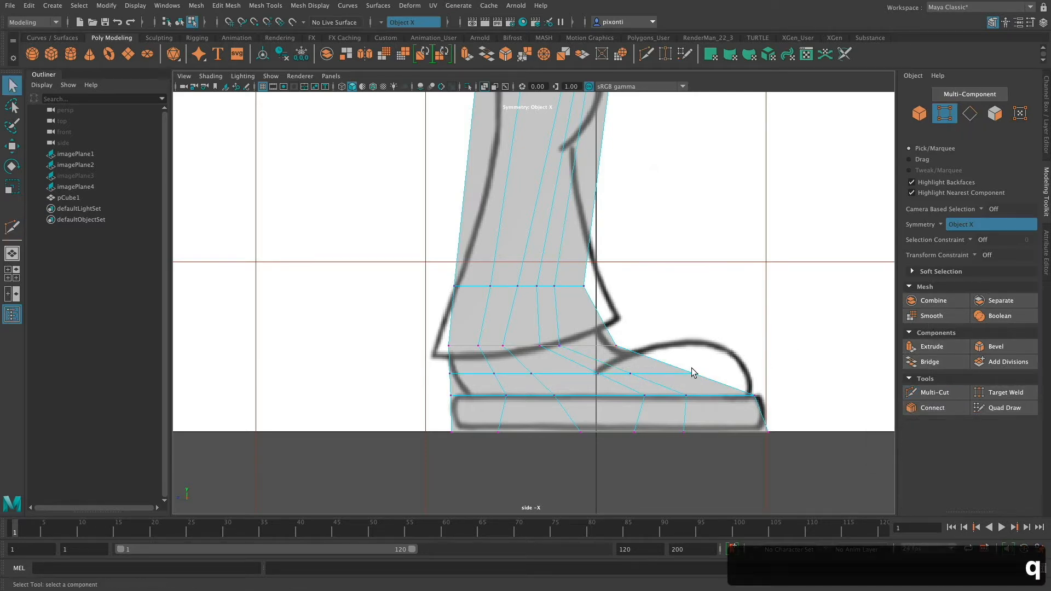
pyautogui.click(450, 379)
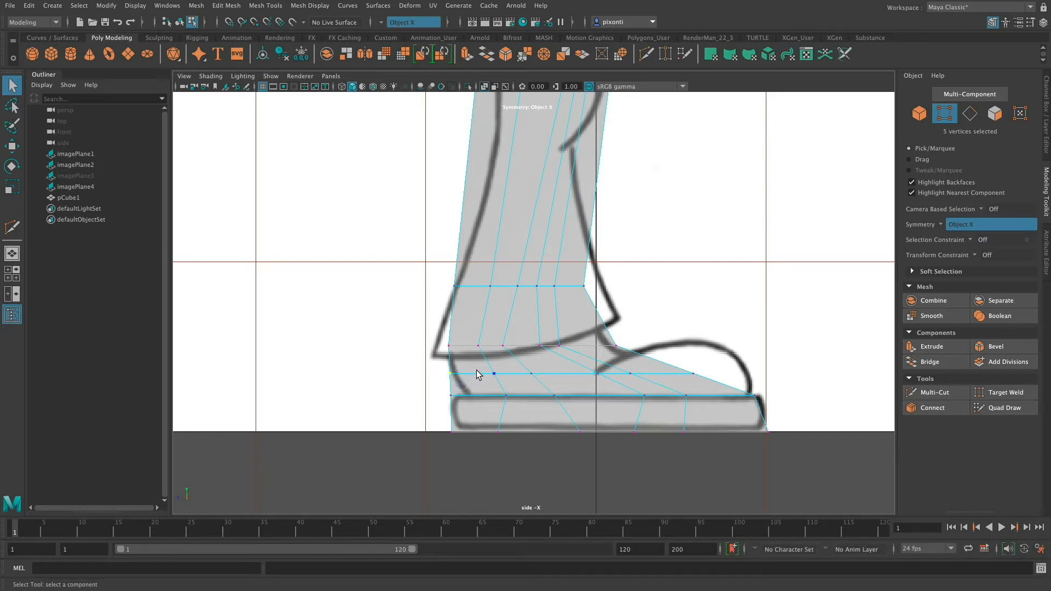
pyautogui.press('w')
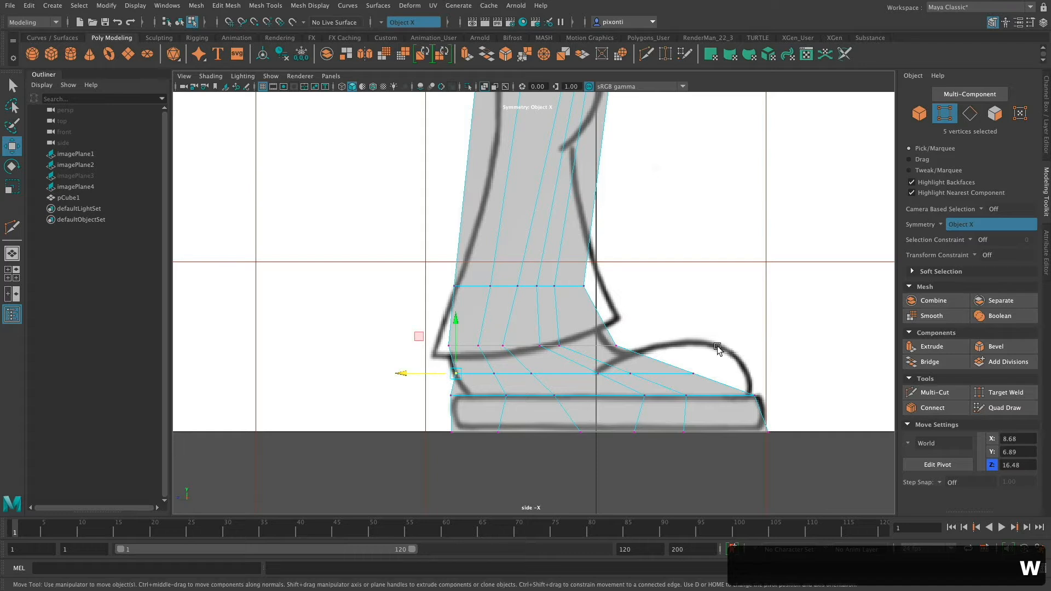
# Move the new loop's toe vertices to Y 9.85, Z -16.20 and raise the side vertices behind them to Y 8.30, following the shoe's upper outline.
pyautogui.click(687, 378)
pyautogui.moveTo(692, 350)
pyautogui.mouseDown()
pyautogui.moveTo(691, 313)
pyautogui.moveTo(693, 343)
pyautogui.mouseUp()
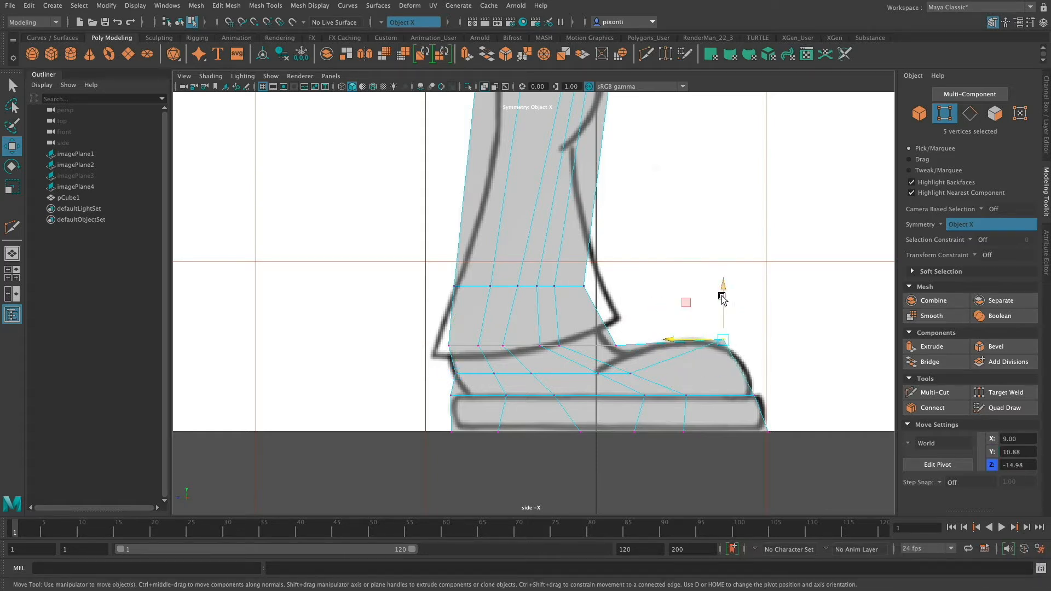
pyautogui.moveTo(722, 287); pyautogui.dragTo(722, 297)
pyautogui.moveTo(688, 348); pyautogui.dragTo(699, 349)
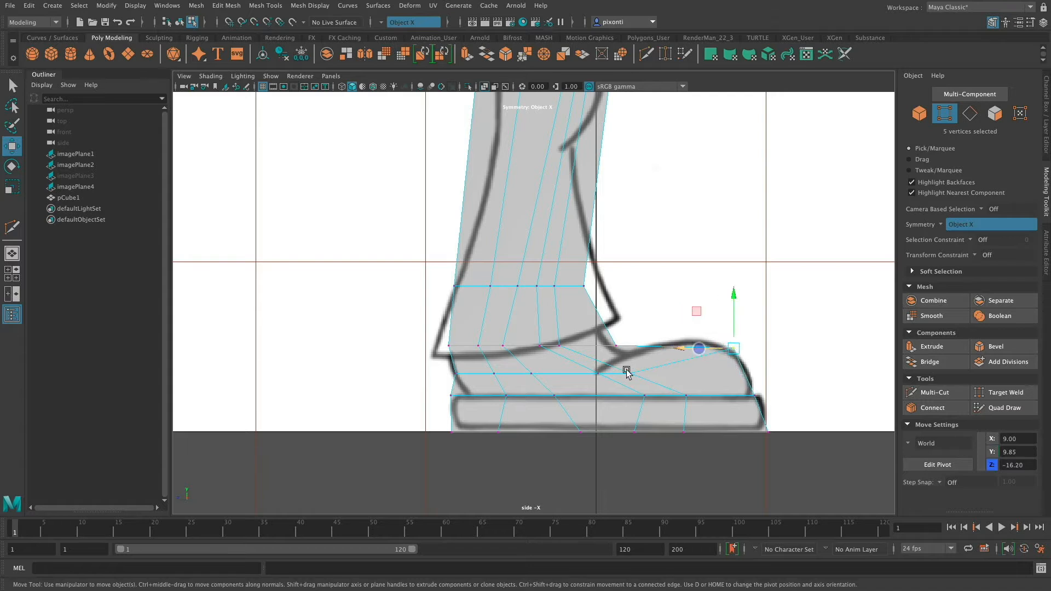
pyautogui.click(627, 373)
pyautogui.moveTo(629, 359); pyautogui.dragTo(629, 342)
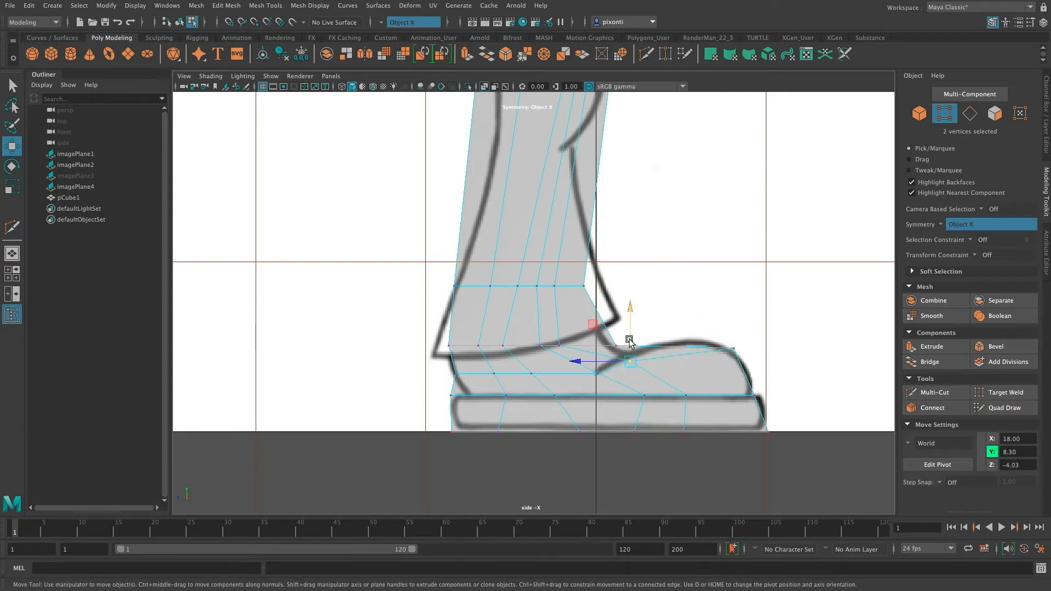
# Select the vertical edges flanking the legs' centre line from crotch to sole, front and back, and move them inward to X -4.26.
pyautogui.press('space')
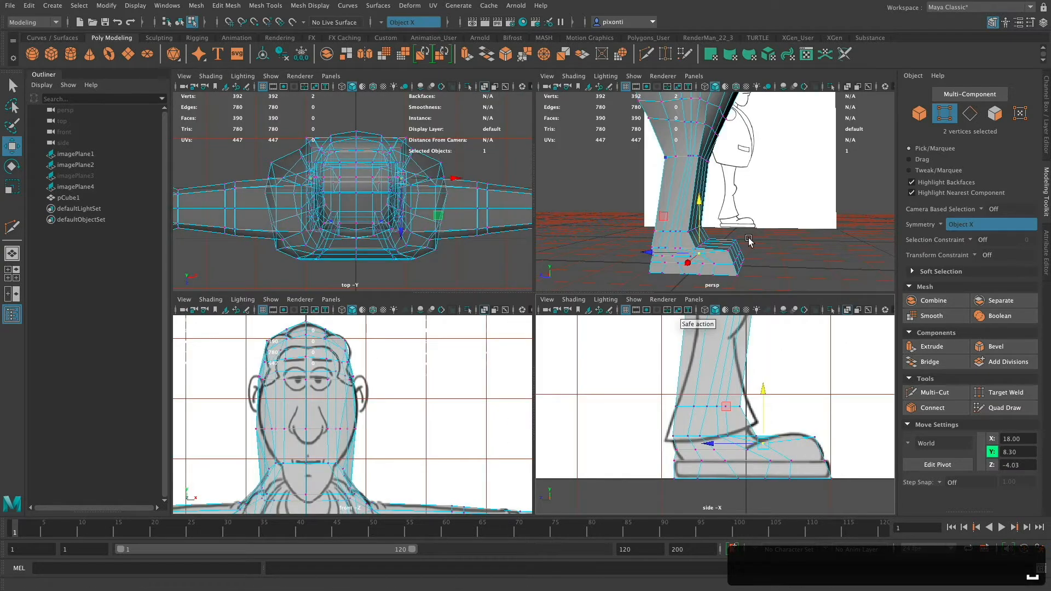
pyautogui.press('space')
pyautogui.moveTo(739, 312)
pyautogui.keyDown('alt'); pyautogui.mouseDown()
pyautogui.moveTo(586, 317)
pyautogui.moveTo(693, 311)
pyautogui.moveTo(708, 328)
pyautogui.moveTo(626, 336)
pyautogui.moveTo(729, 353)
pyautogui.moveTo(621, 340)
pyautogui.moveTo(621, 374)
pyautogui.moveTo(611, 358)
pyautogui.moveTo(533, 354)
pyautogui.moveTo(559, 339)
pyautogui.mouseUp(); pyautogui.keyUp('alt')
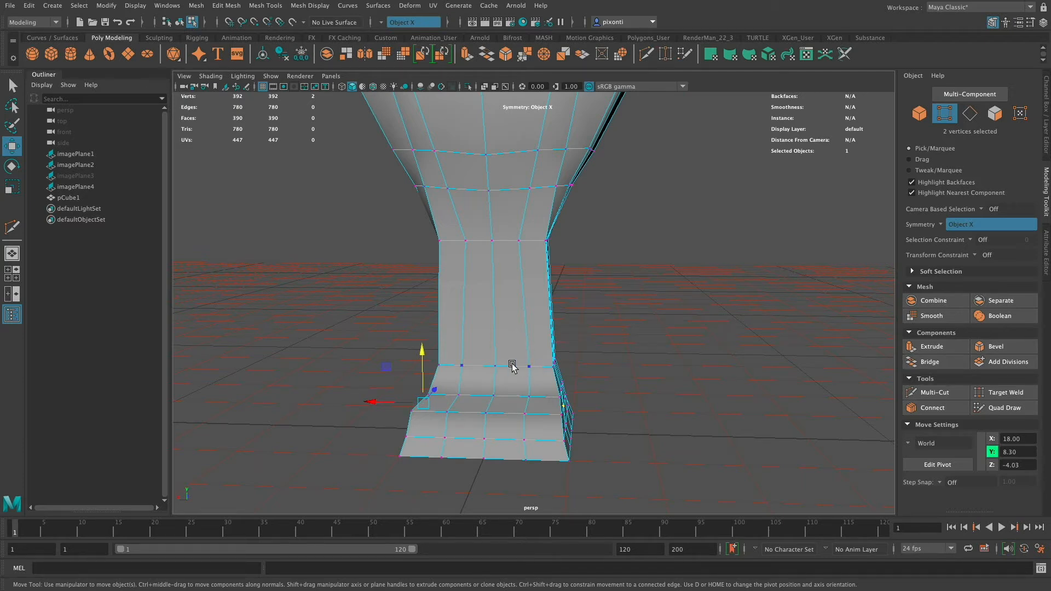
pyautogui.press('q')
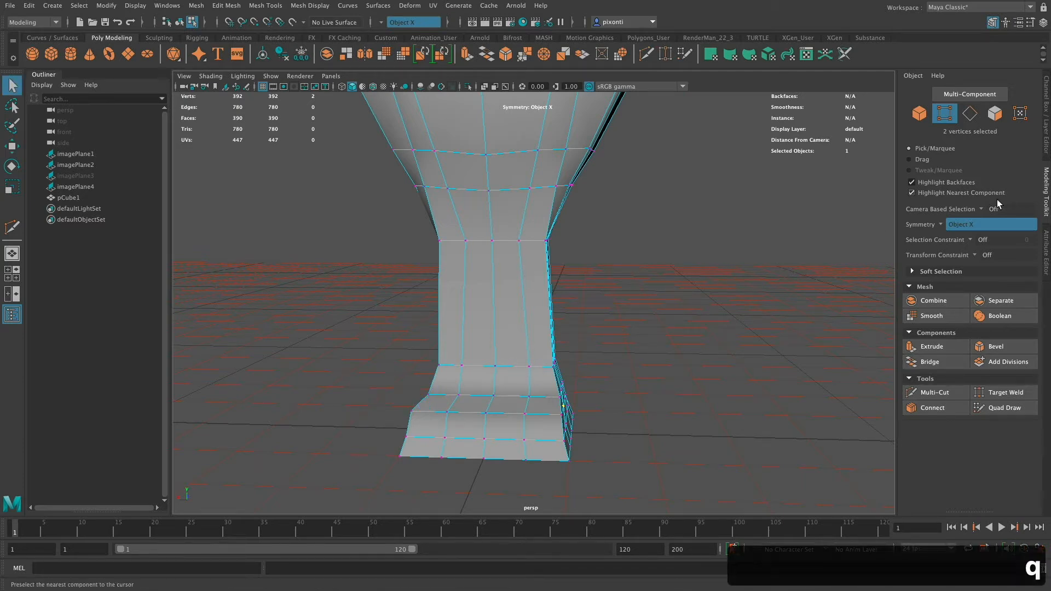
pyautogui.click(969, 114)
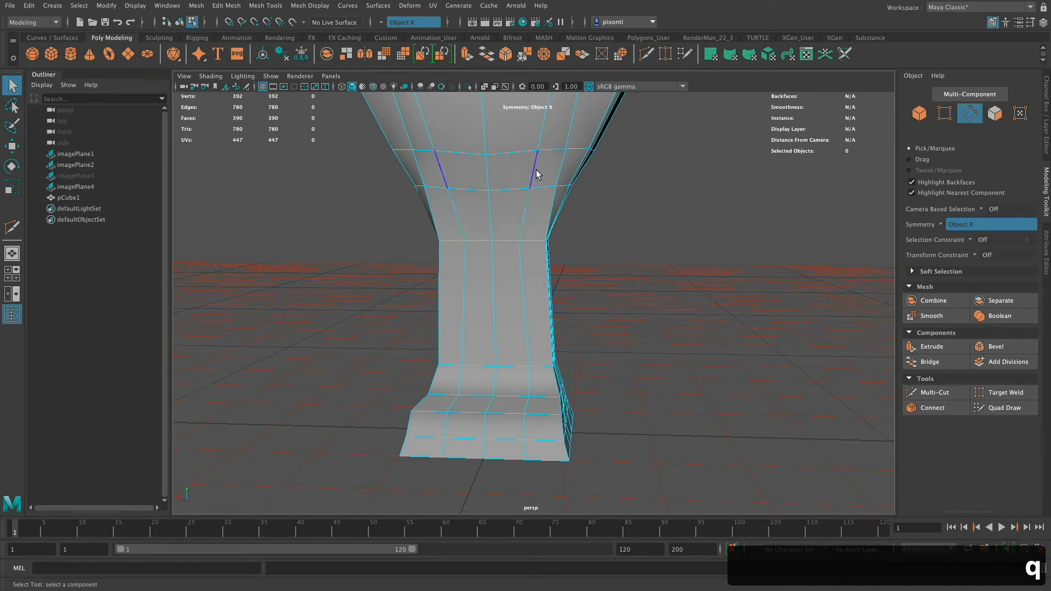
pyautogui.click(529, 202)
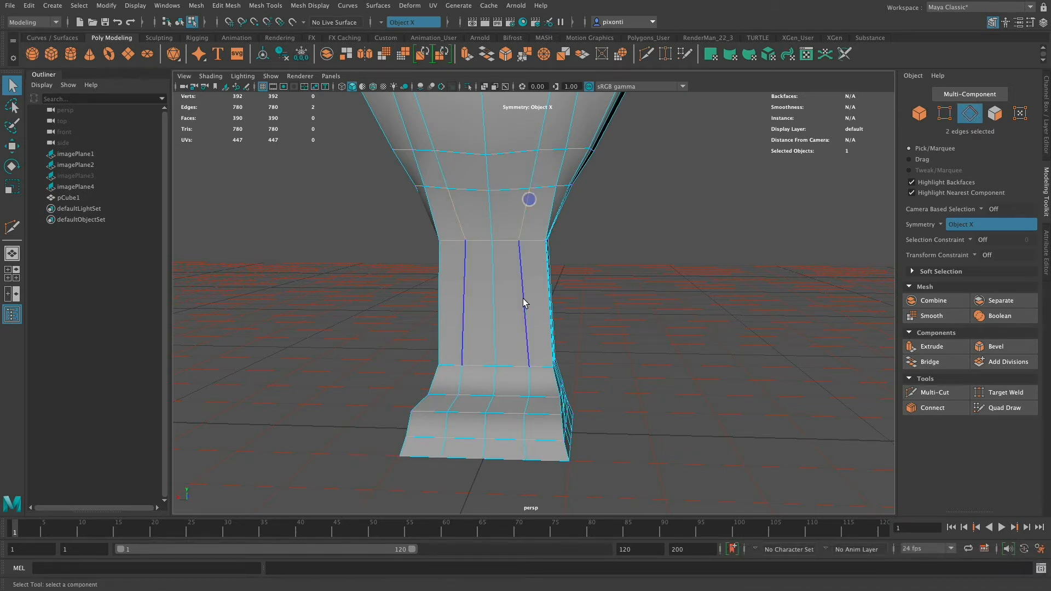
pyautogui.keyDown('shift'); pyautogui.doubleClick(527, 448); pyautogui.keyUp('shift')
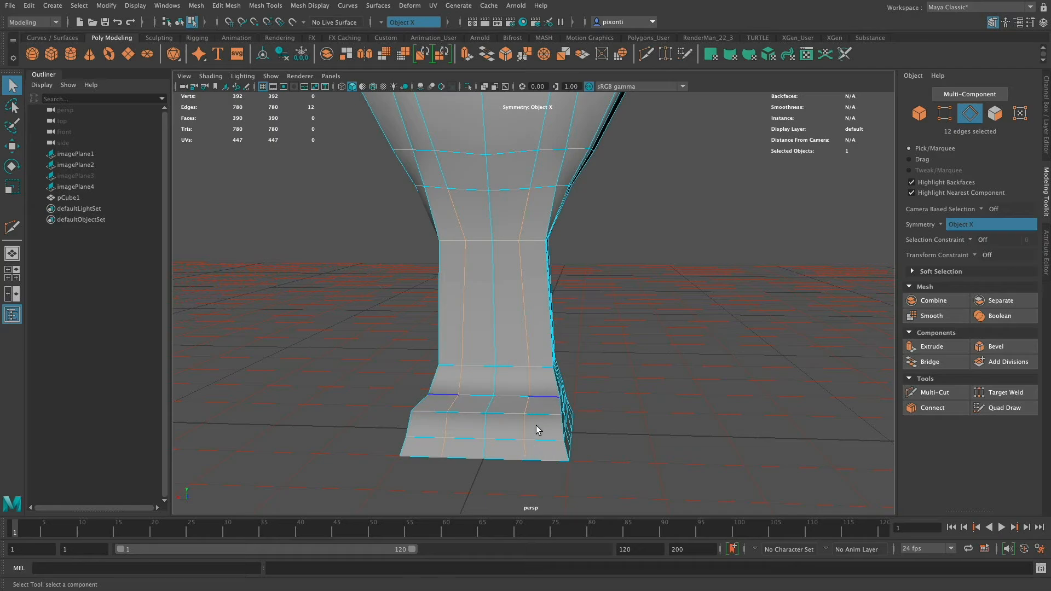
pyautogui.keyDown('alt'); pyautogui.moveTo(536, 426); pyautogui.dragTo(649, 402); pyautogui.keyUp('alt')
pyautogui.keyDown('shift'); pyautogui.doubleClick(595, 220); pyautogui.keyUp('shift')
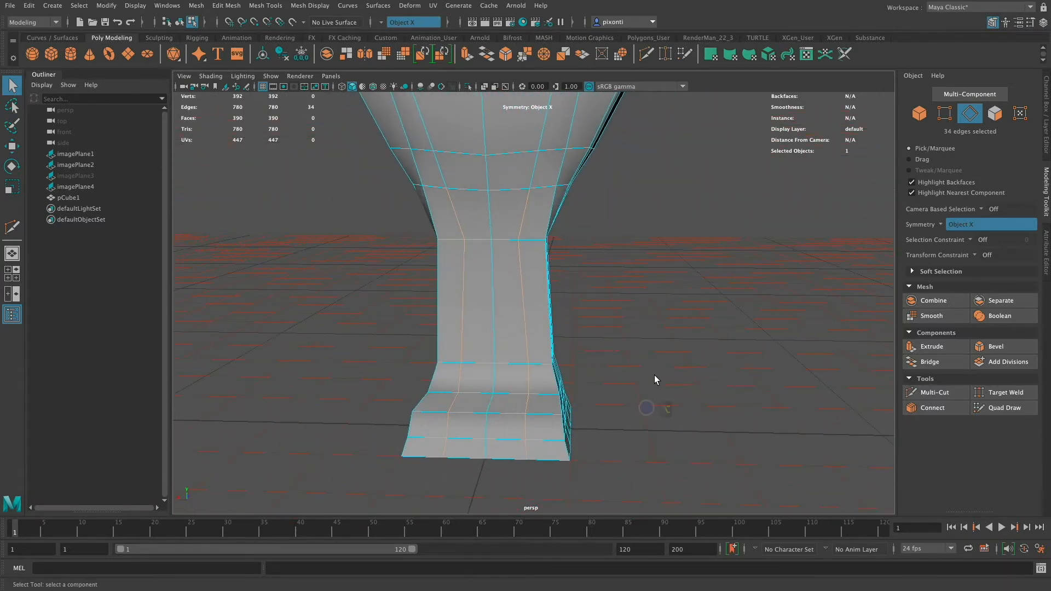
pyautogui.press('r')
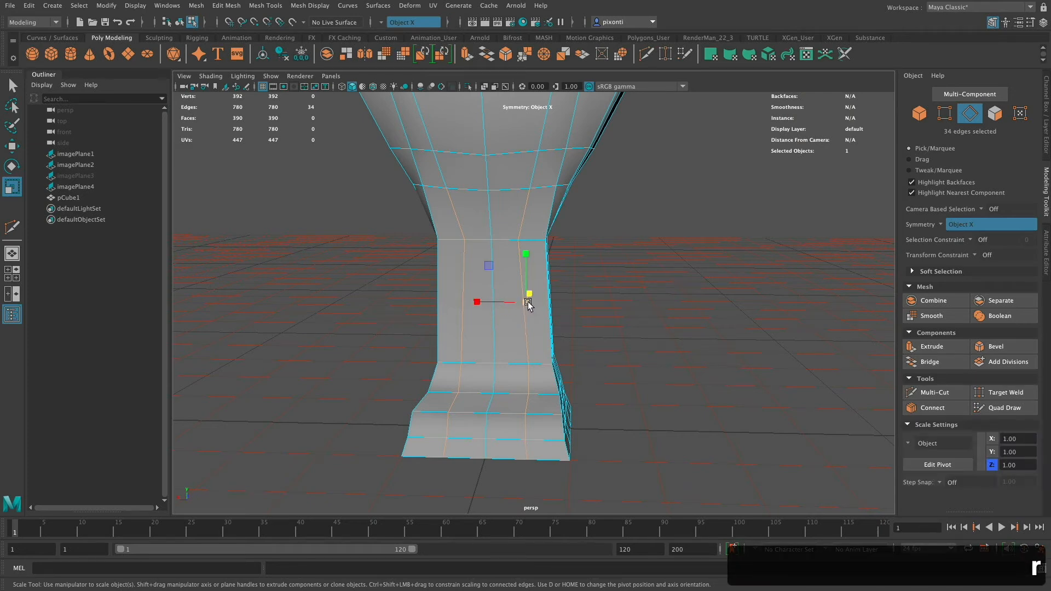
pyautogui.press('w')
pyautogui.moveTo(530, 305); pyautogui.dragTo(488, 304)
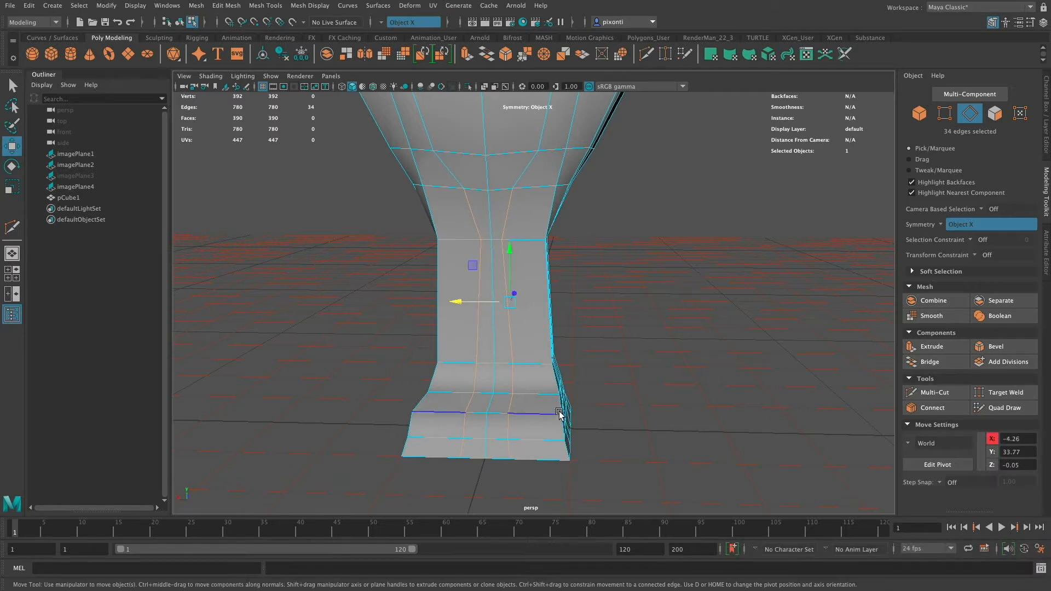
# Delete the central strip of faces between the legs, from below the crotch down through the shoes, front, back and underneath.
pyautogui.press('q')
pyautogui.moveTo(502, 307); pyautogui.dragTo(499, 328, button='right')
pyautogui.click(500, 225)
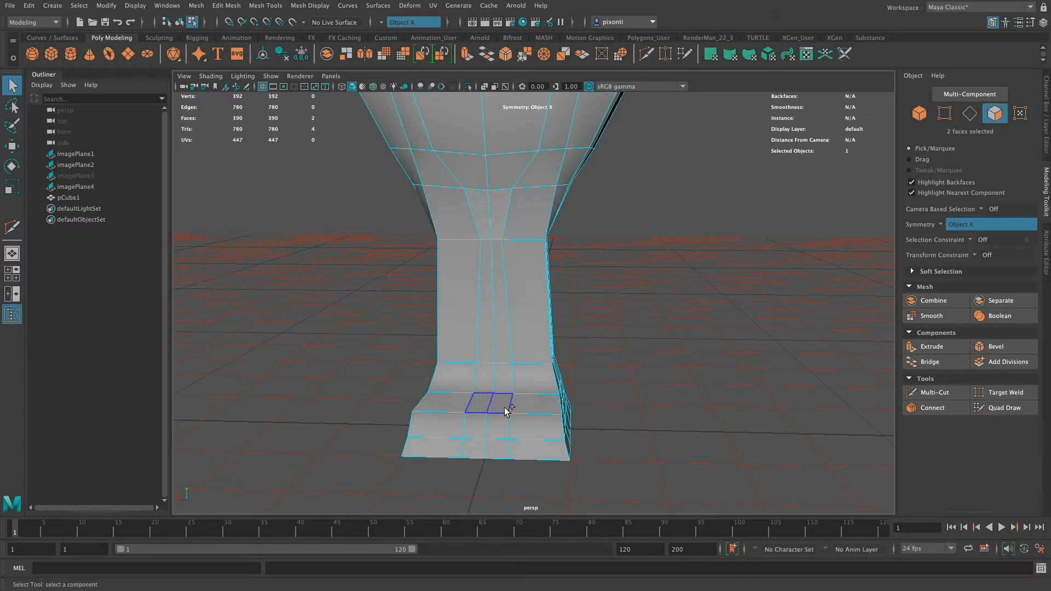
pyautogui.keyDown('shift'); pyautogui.doubleClick(501, 447); pyautogui.keyUp('shift')
pyautogui.keyDown('alt'); pyautogui.moveTo(521, 427); pyautogui.dragTo(558, 394); pyautogui.keyUp('alt')
pyautogui.keyDown('shift'); pyautogui.doubleClick(583, 213); pyautogui.keyUp('shift')
pyautogui.keyDown('alt'); pyautogui.moveTo(614, 296); pyautogui.dragTo(625, 353); pyautogui.keyUp('alt')
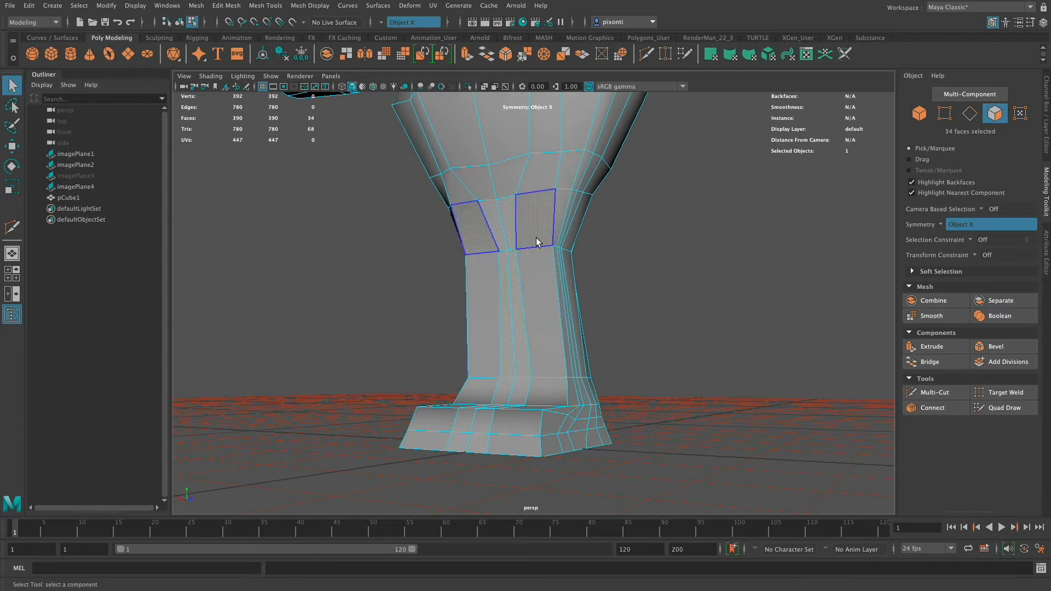
pyautogui.keyDown('alt'); pyautogui.moveTo(569, 418); pyautogui.dragTo(577, 370); pyautogui.keyUp('alt')
pyautogui.press('BackSpace')
# Select the front and back border edges of the inner-thigh opening just below the crotch on both legs.
pyautogui.press('q')
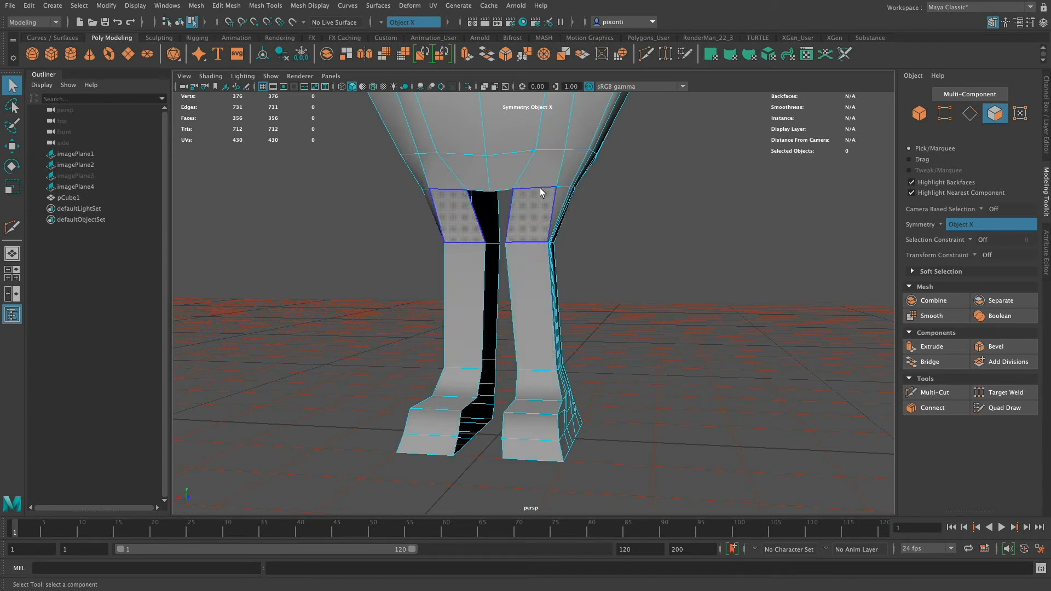
pyautogui.click(481, 231)
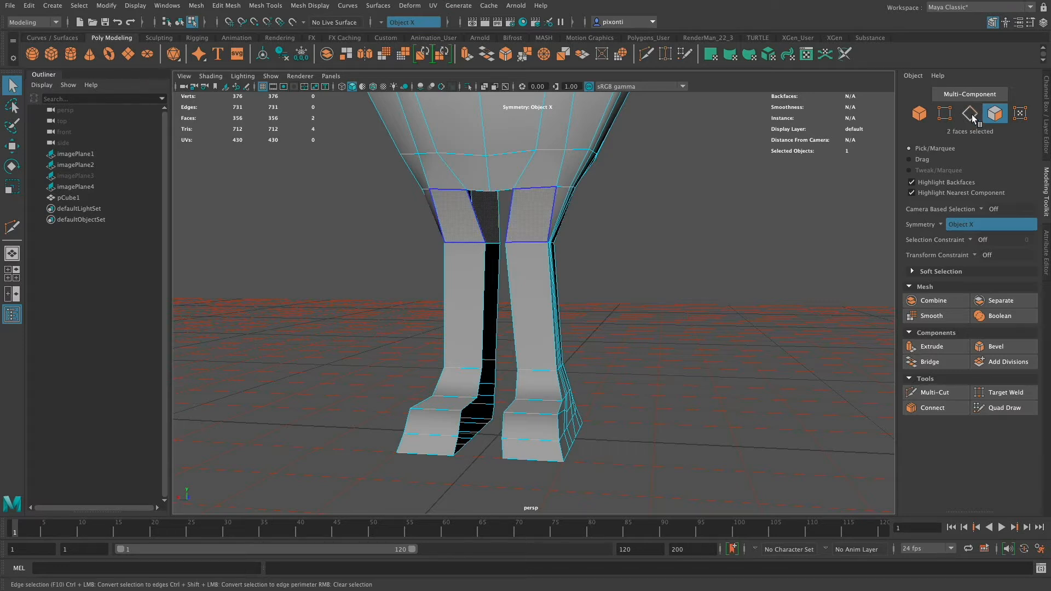
pyautogui.press('F10')
pyautogui.click(500, 213)
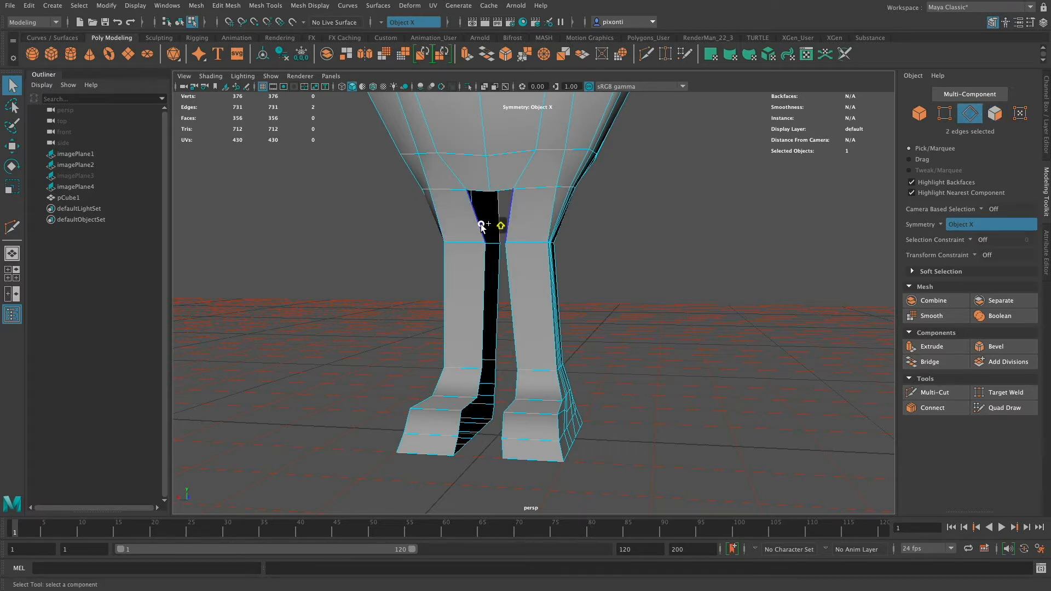
pyautogui.keyDown('shift'); pyautogui.click(523, 223); pyautogui.keyUp('shift')
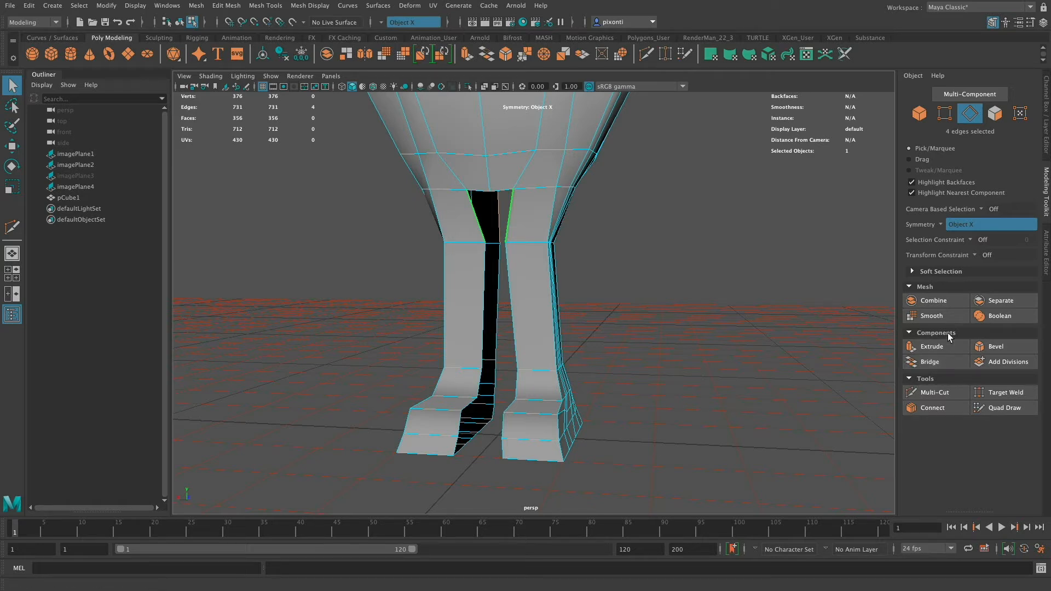
# Bridge the front and back border edges of the inner-thigh openings just below the crotch.
pyautogui.keyDown('alt'); pyautogui.moveTo(580, 335); pyautogui.dragTo(600, 350); pyautogui.keyUp('alt')
pyautogui.keyDown('alt'); pyautogui.moveTo(534, 253); pyautogui.dragTo(510, 257); pyautogui.keyUp('alt')
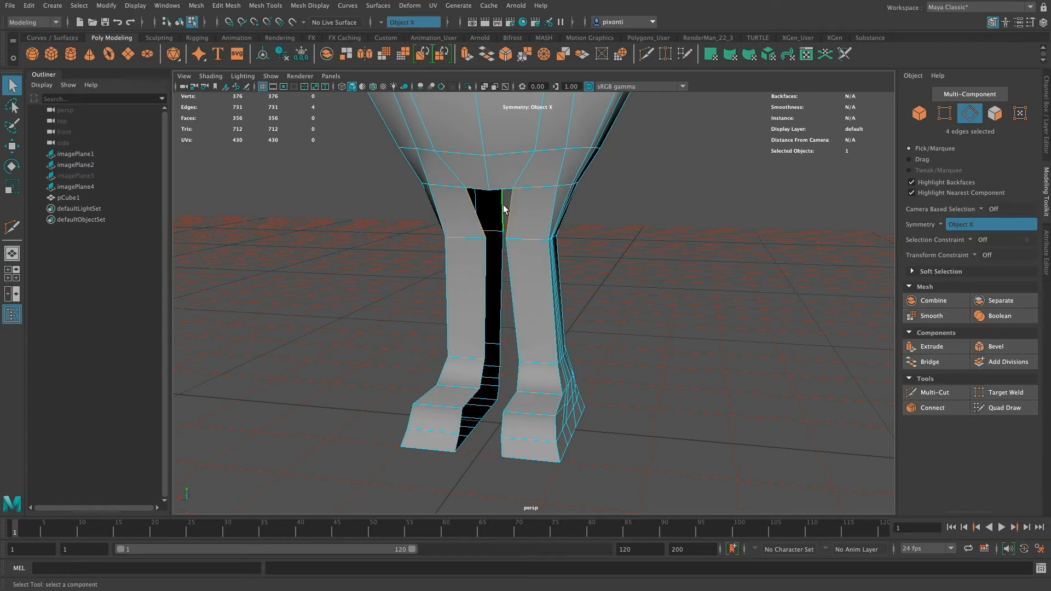
pyautogui.click(480, 224)
pyautogui.click(937, 363)
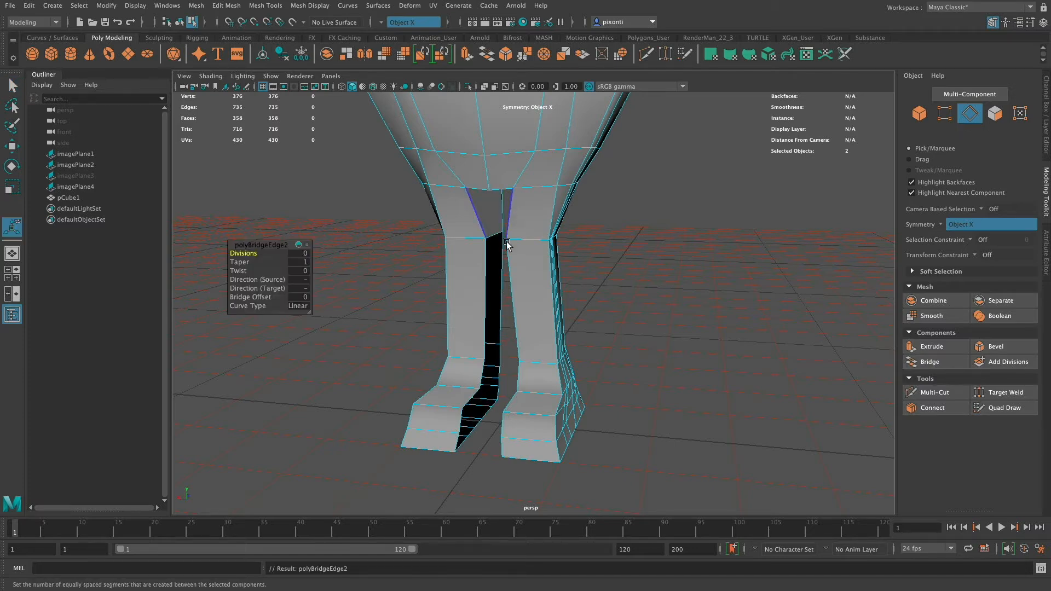
# Bridge the front and back centre edges under the crotch to close the gap between the thighs.
pyautogui.keyDown('alt'); pyautogui.moveTo(499, 246); pyautogui.dragTo(485, 218); pyautogui.keyUp('alt')
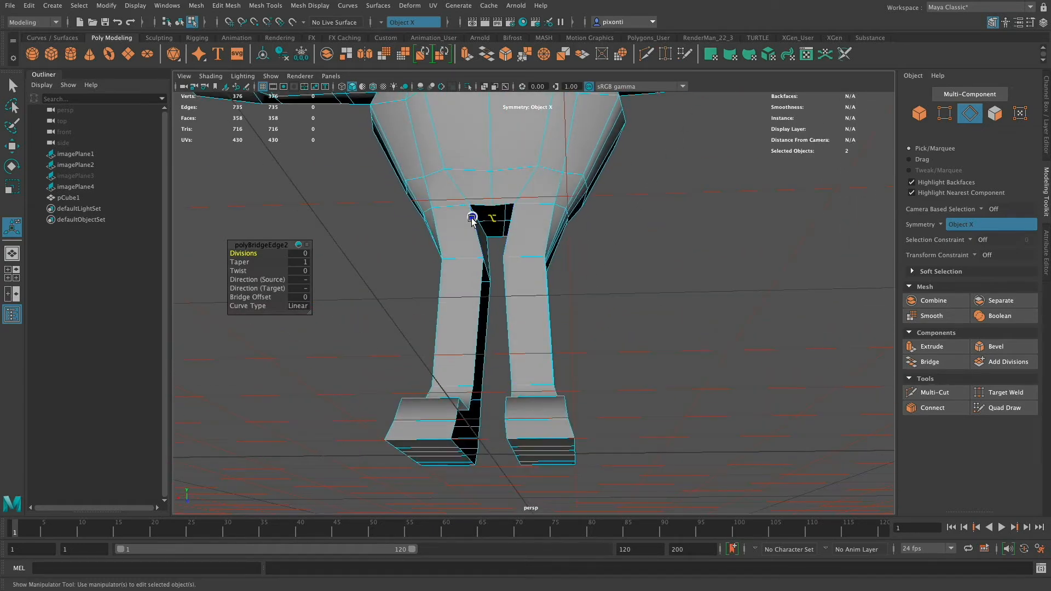
pyautogui.click(483, 207)
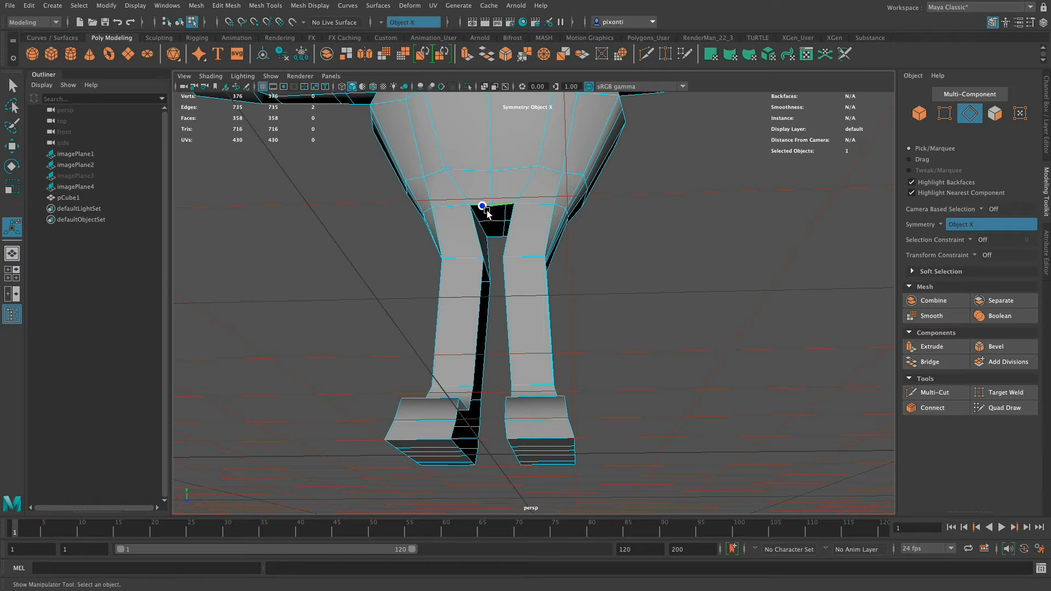
pyautogui.keyDown('shift'); pyautogui.click(495, 236); pyautogui.keyUp('shift')
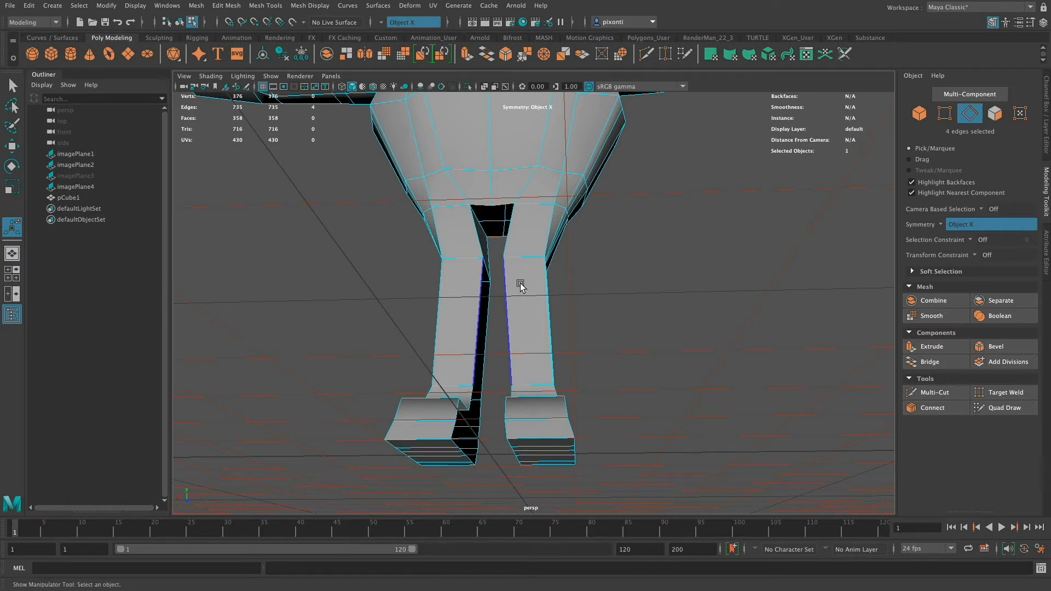
pyautogui.press('g')
pyautogui.keyDown('alt'); pyautogui.moveTo(520, 286); pyautogui.dragTo(521, 276); pyautogui.keyUp('alt')
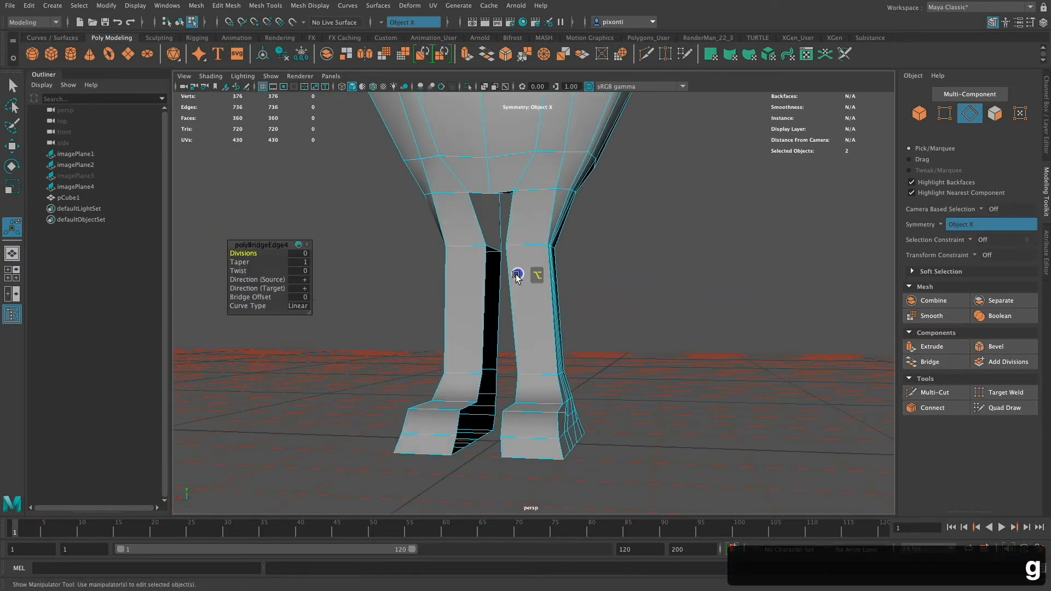
# Bridge the front and back border edges along the inner legs and ankles, down to the tops of the shoes.
pyautogui.click(484, 301)
pyautogui.keyDown('shift'); pyautogui.click(497, 318); pyautogui.keyUp('shift')
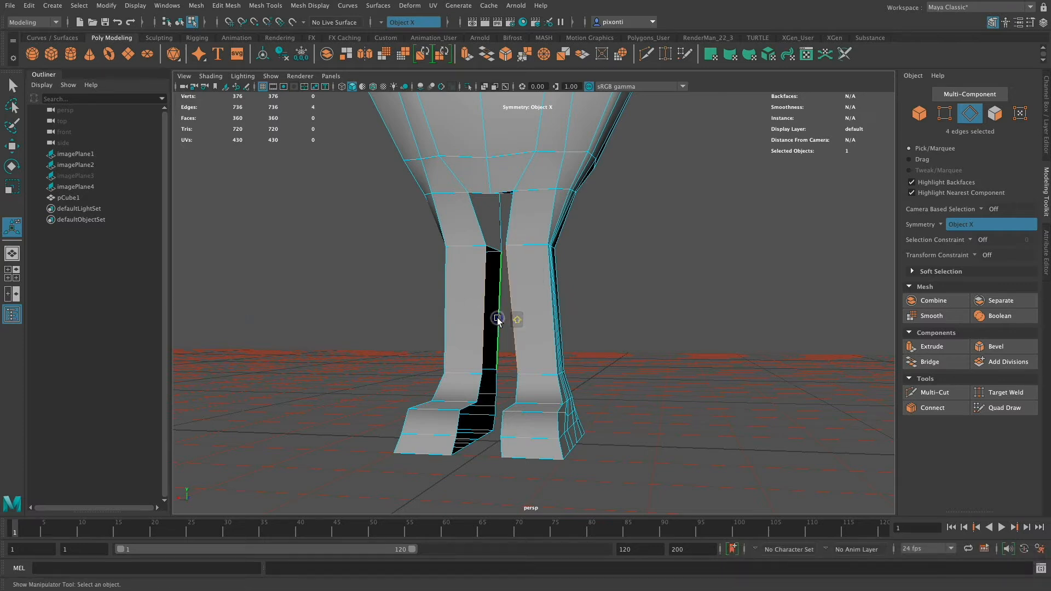
pyautogui.press('g')
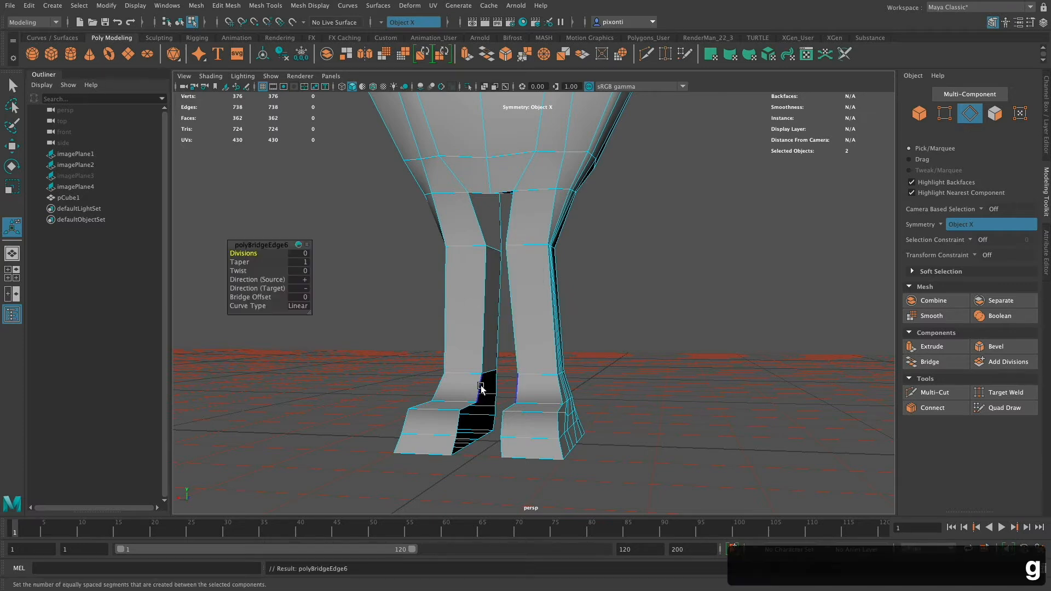
pyautogui.press('g')
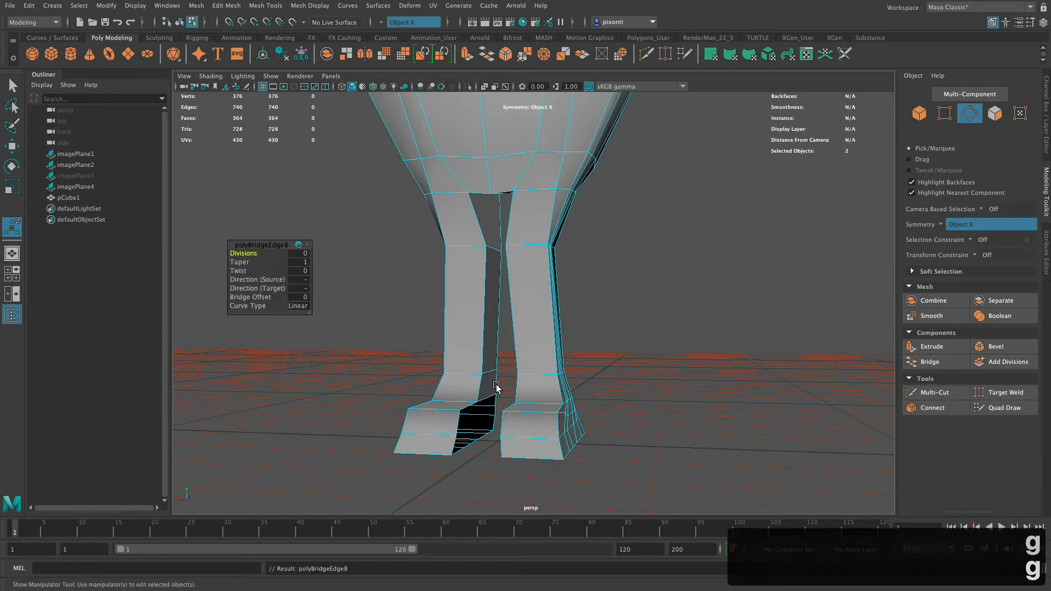
# Try to bridge the shoes' inner sides, starting with the front upper edges and the short rear edges below the ankle.
pyautogui.keyDown('alt'); pyautogui.moveTo(497, 387); pyautogui.dragTo(626, 327); pyautogui.keyUp('alt')
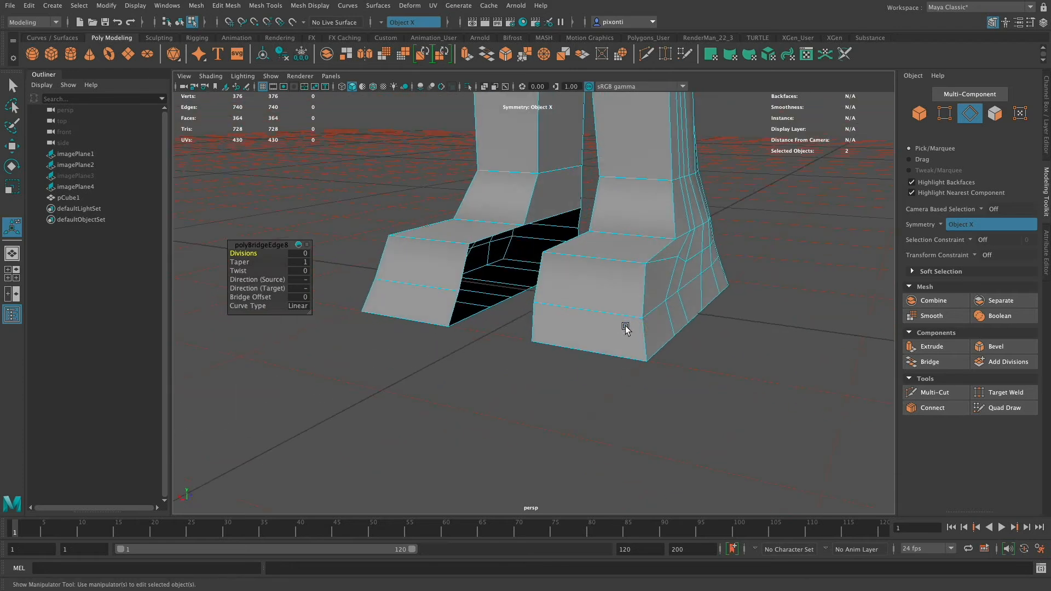
pyautogui.keyDown('alt'); pyautogui.moveTo(574, 263); pyautogui.dragTo(612, 268); pyautogui.keyUp('alt')
pyautogui.click(466, 273)
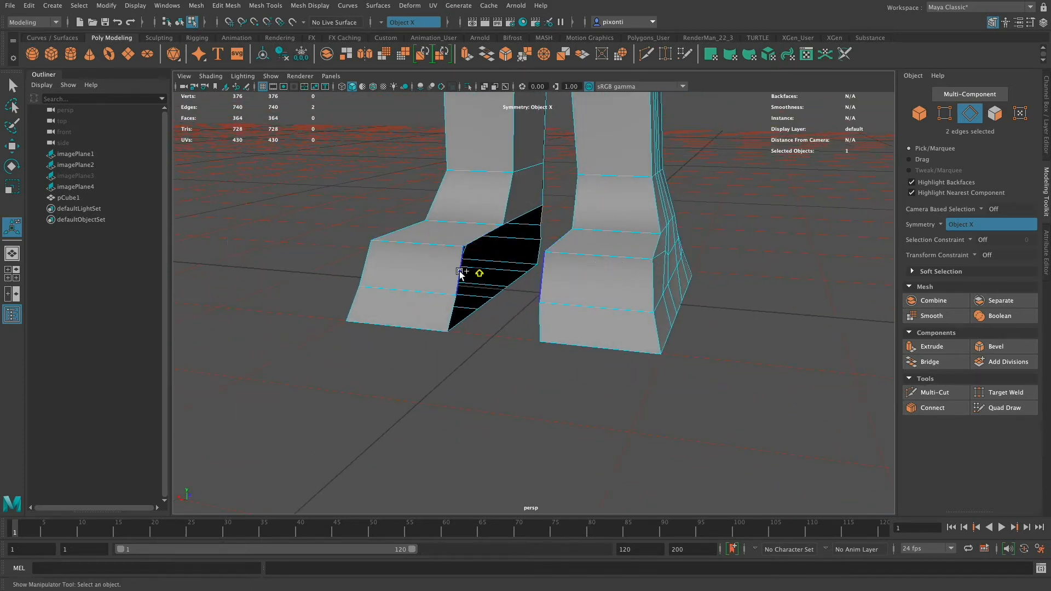
pyautogui.press('g')
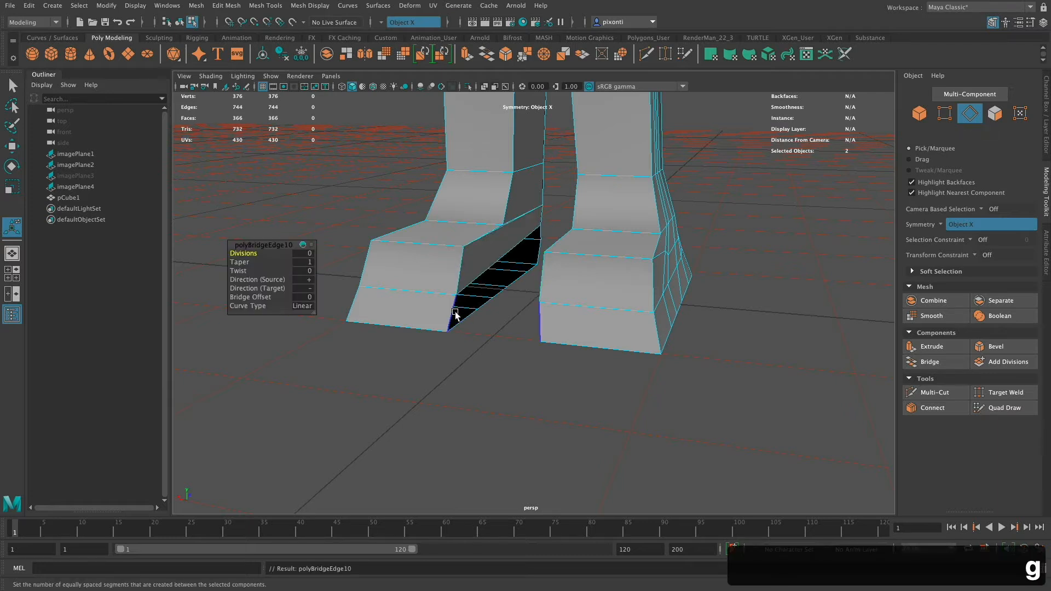
pyautogui.click(452, 312)
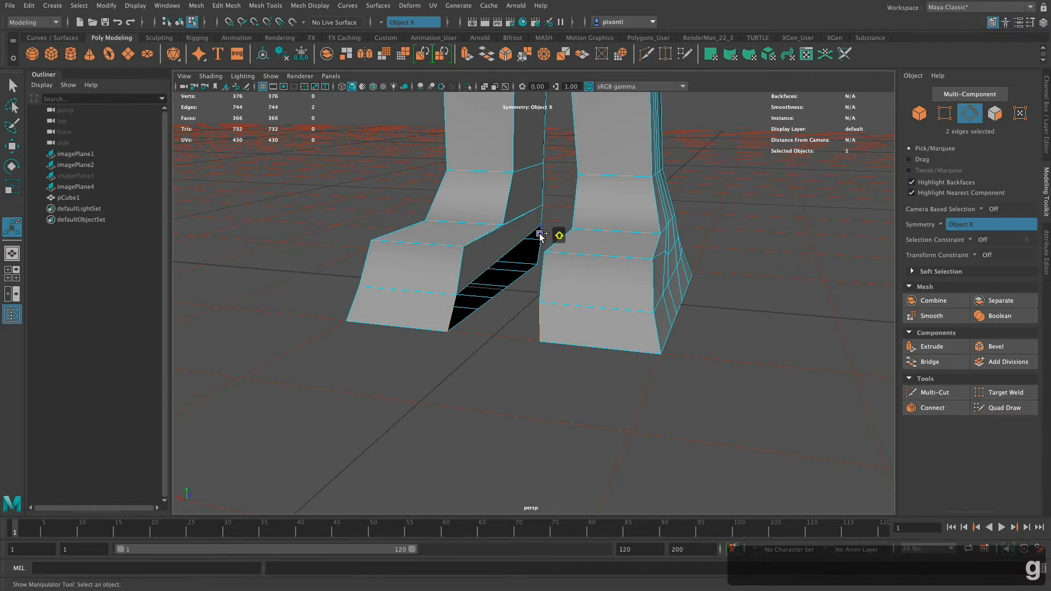
pyautogui.keyDown('shift'); pyautogui.click(547, 283); pyautogui.keyUp('shift')
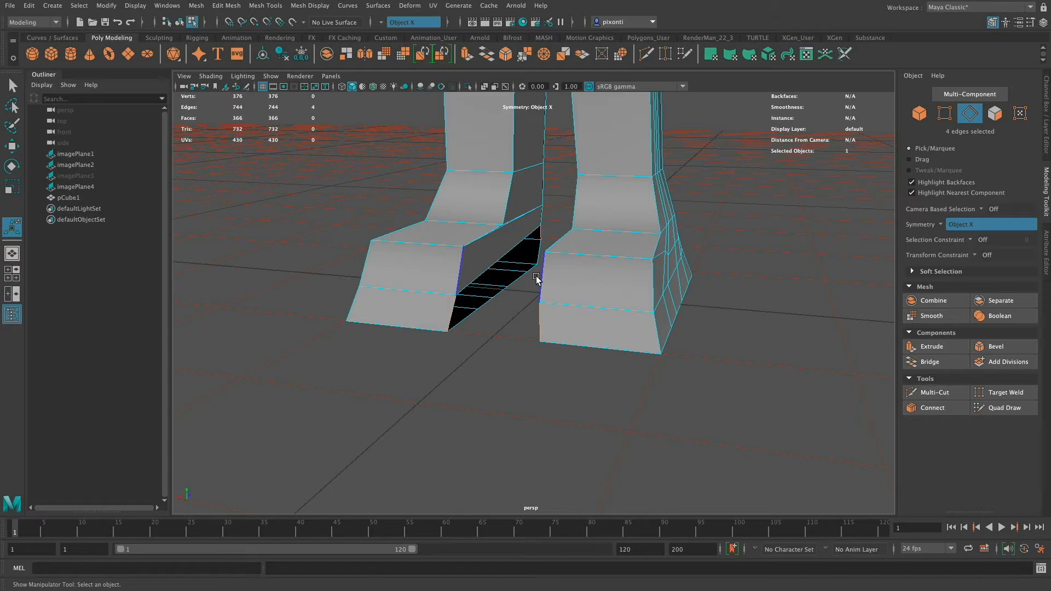
pyautogui.press('g')
pyautogui.keyDown('alt'); pyautogui.moveTo(537, 278); pyautogui.dragTo(624, 277); pyautogui.keyUp('alt')
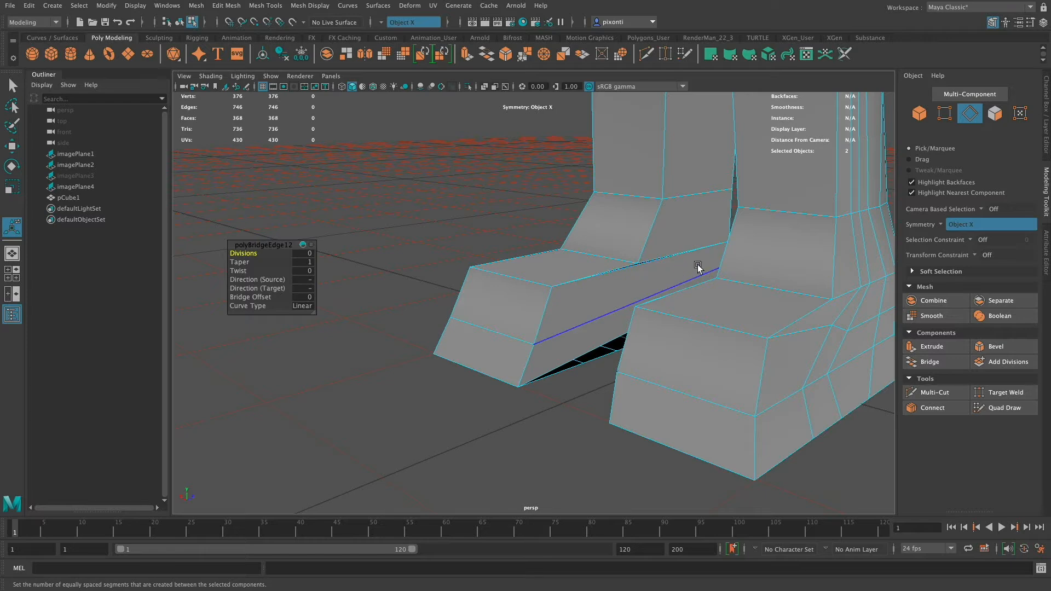
# Undo the bridges made on the shoes' inner sides.
pyautogui.press('super+z')
pyautogui.press('super+z')
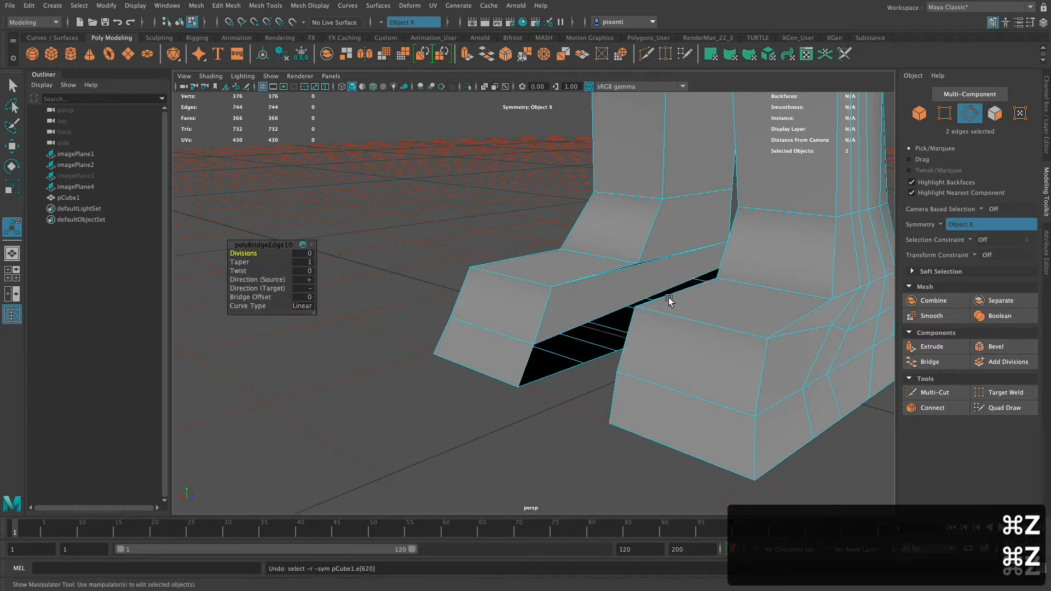
pyautogui.press('super+z')
# Bridge the toe and heel border edges on the shoes' inner sides, first along the sole, then in the row above it.
pyautogui.keyDown('alt'); pyautogui.moveTo(593, 343); pyautogui.dragTo(609, 380); pyautogui.keyUp('alt')
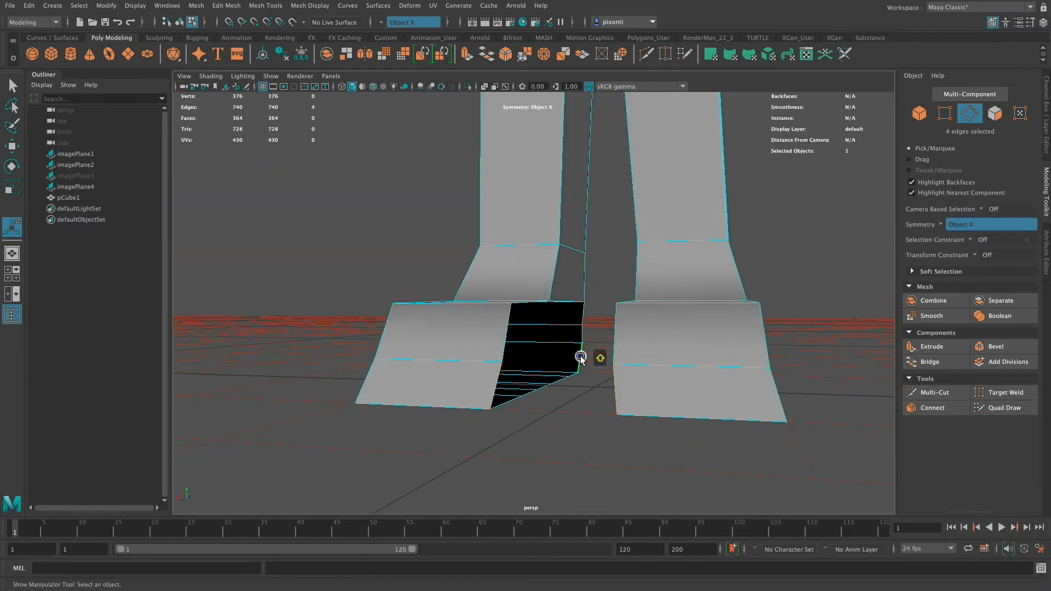
pyautogui.press('g')
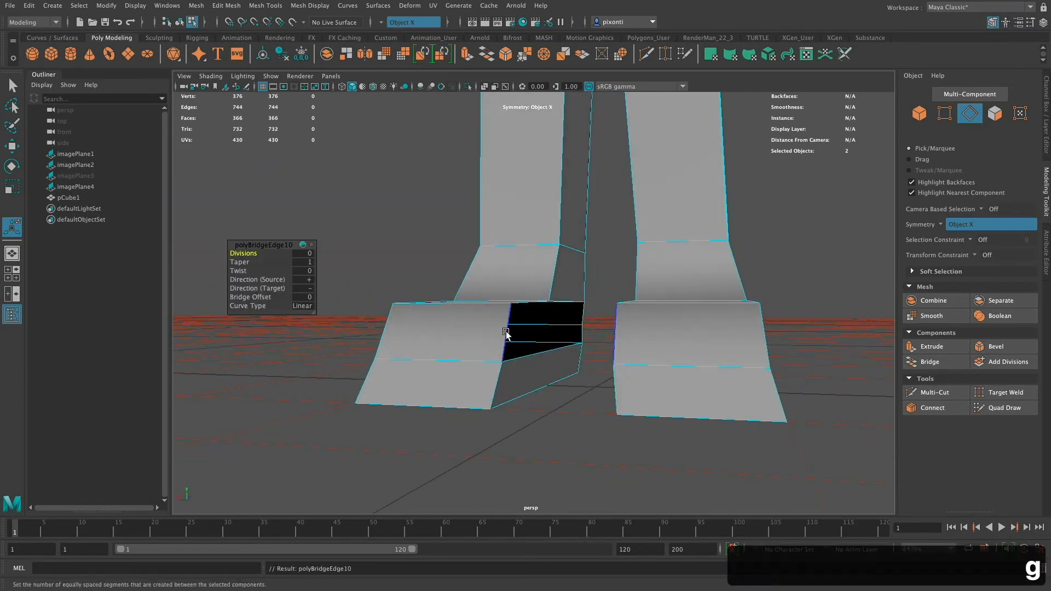
pyautogui.click(578, 324)
pyautogui.keyDown('shift'); pyautogui.click(581, 333); pyautogui.keyUp('shift')
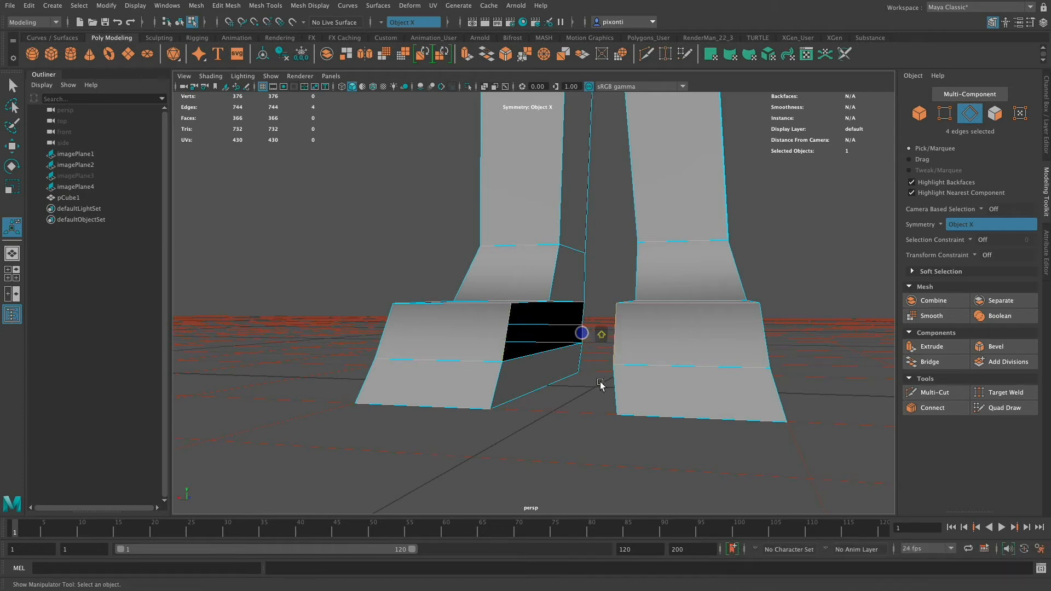
pyautogui.press('g')
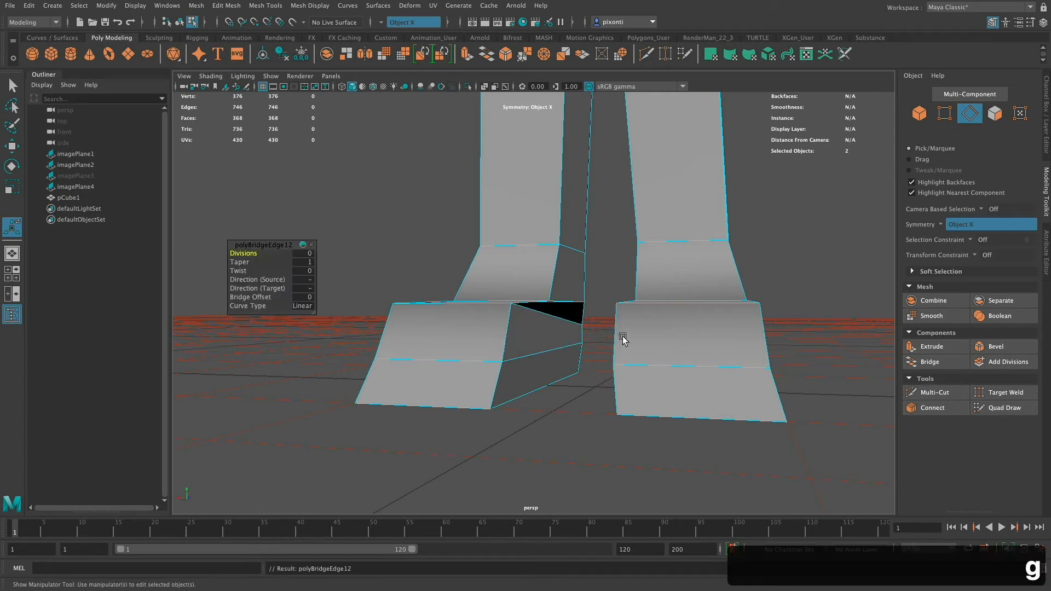
pyautogui.press('super+z')
pyautogui.keyDown('alt'); pyautogui.moveTo(622, 382); pyautogui.dragTo(727, 384); pyautogui.keyUp('alt')
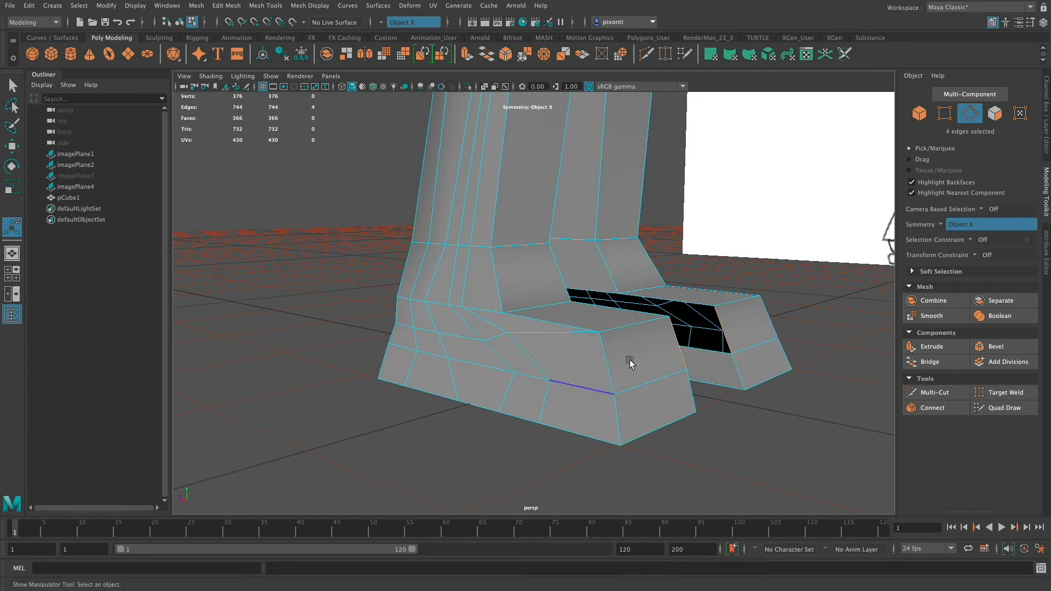
pyautogui.keyDown('alt'); pyautogui.moveTo(630, 363); pyautogui.dragTo(602, 293); pyautogui.keyUp('alt')
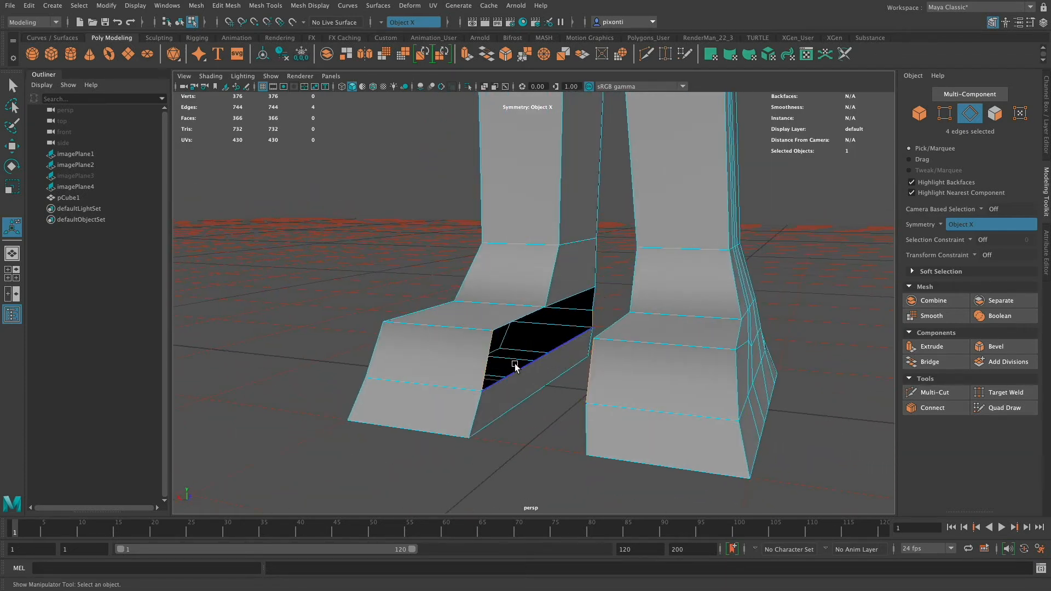
pyautogui.press('g')
# Bridge the remaining gap along the upper inner side of the shoes.
pyautogui.moveTo(592, 294)
pyautogui.keyDown('alt'); pyautogui.mouseDown()
pyautogui.moveTo(580, 330)
pyautogui.moveTo(591, 331)
pyautogui.moveTo(572, 300)
pyautogui.mouseUp(); pyautogui.keyUp('alt')
pyautogui.click(569, 296)
pyautogui.keyDown('shift'); pyautogui.click(567, 317); pyautogui.keyUp('shift')
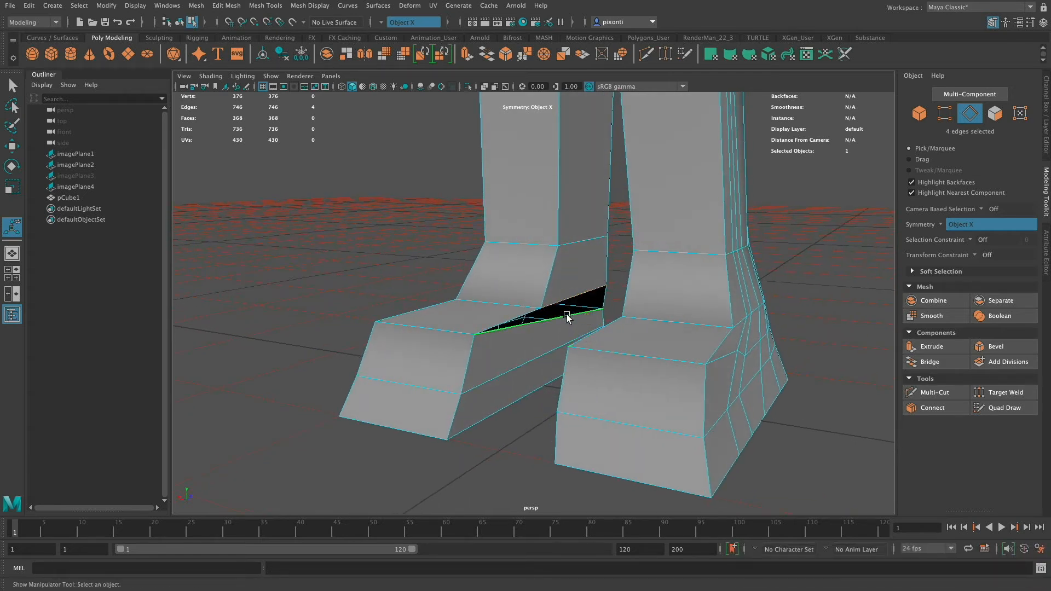
pyautogui.press('g')
# Delete the surplus vertical, diagonal and lengthwise edges on the outer sides of the shoes above the sole row.
pyautogui.keyDown('alt'); pyautogui.moveTo(567, 317); pyautogui.dragTo(651, 331); pyautogui.keyUp('alt')
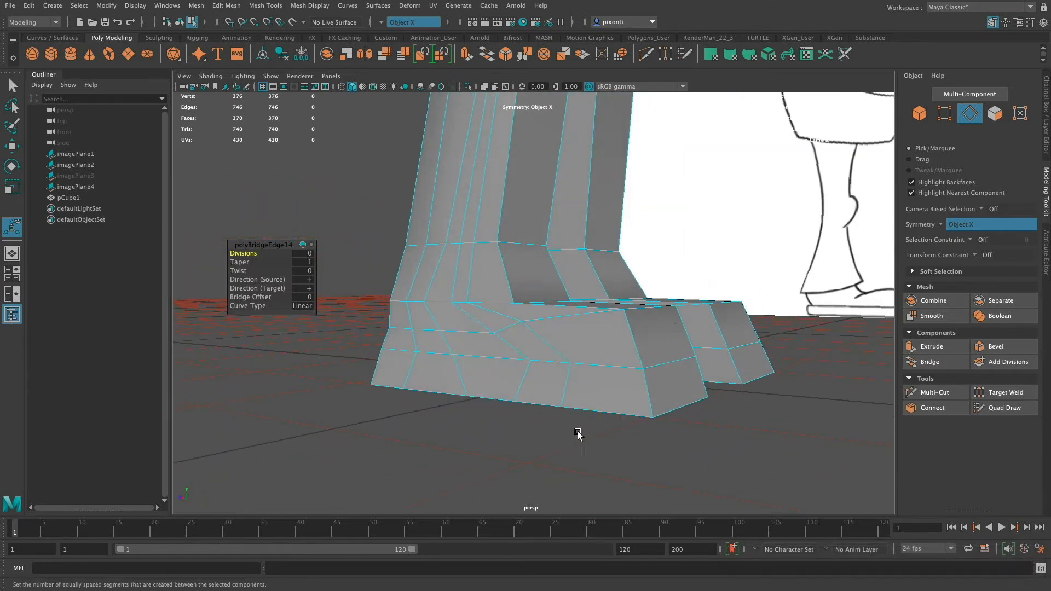
pyautogui.keyDown('alt'); pyautogui.moveTo(577, 433); pyautogui.dragTo(633, 410); pyautogui.keyUp('alt')
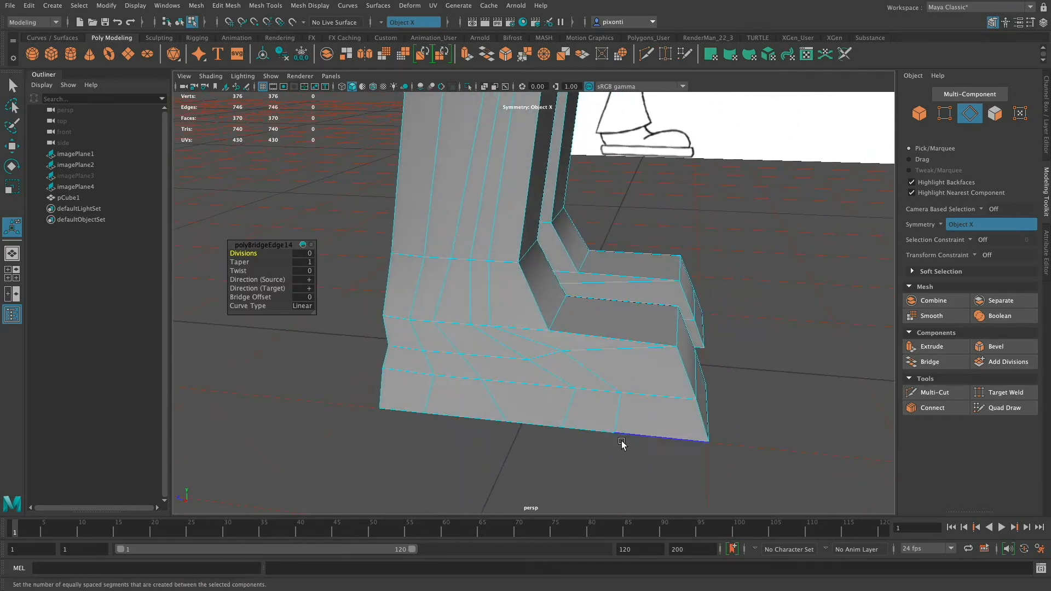
pyautogui.click(587, 371)
pyautogui.press('BackSpace')
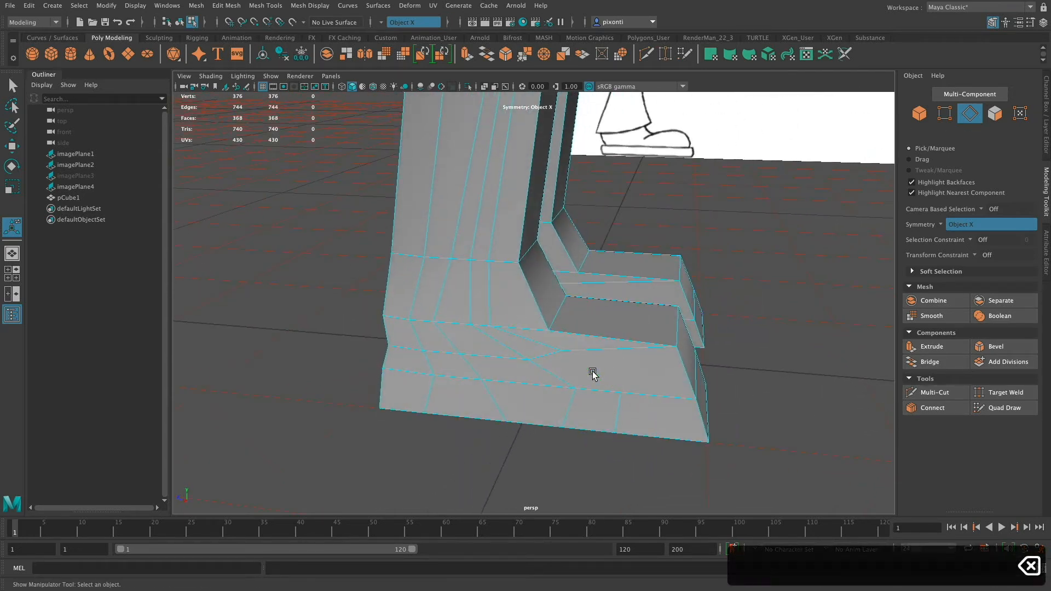
pyautogui.click(509, 347)
pyautogui.press('BackSpace')
pyautogui.click(551, 371)
pyautogui.press('BackSpace')
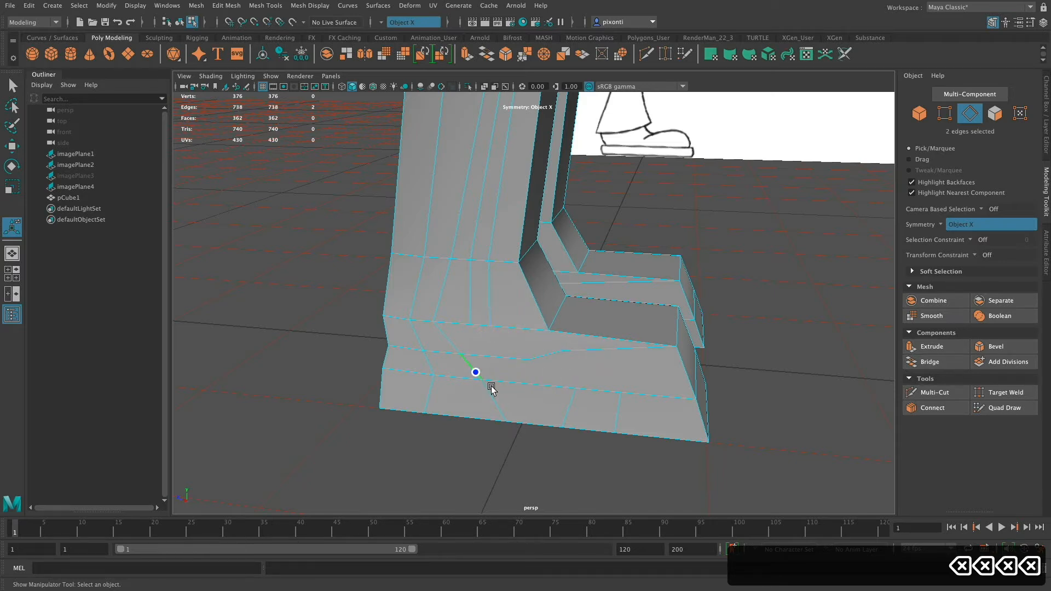
pyautogui.press('BackSpace')
pyautogui.click(581, 405)
pyautogui.press('BackSpace')
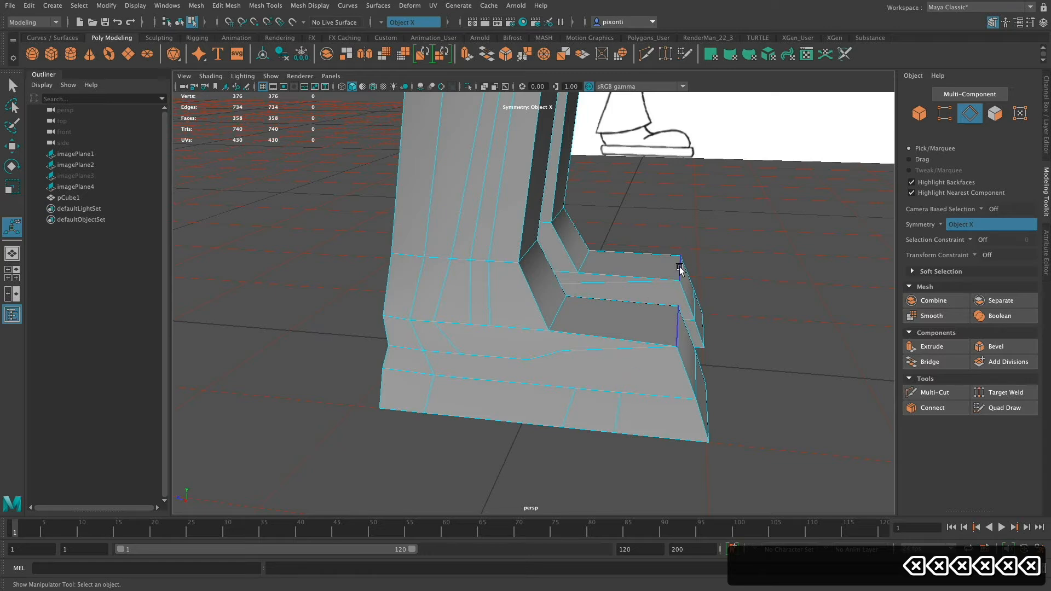
pyautogui.click(617, 350)
pyautogui.press('BackSpace')
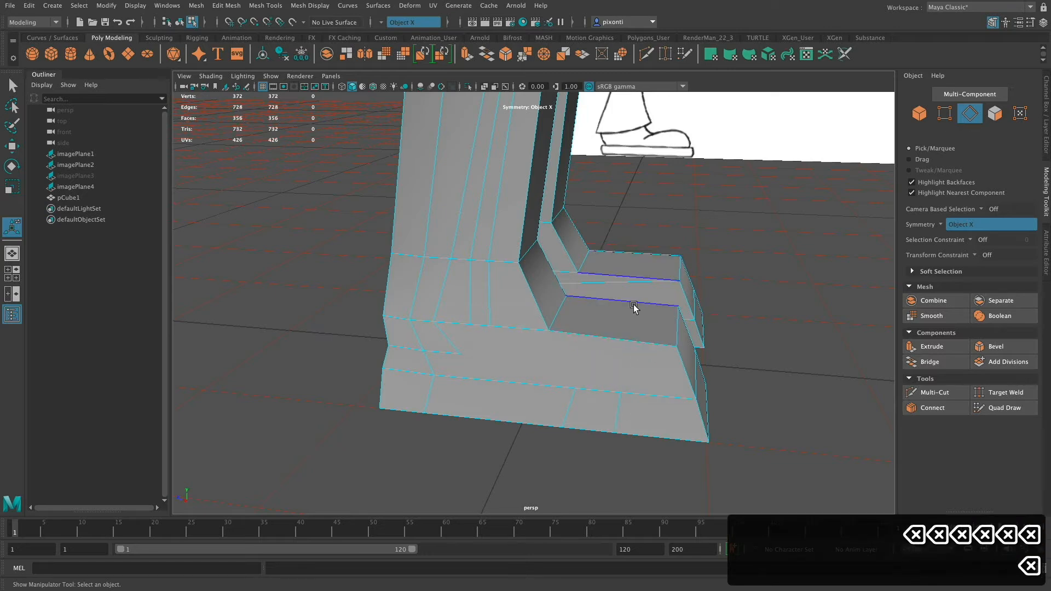
# Start a Multi-Cut at the front vertical sole edge on the shoes' outer sides and carry it up and across the top of the toes.
pyautogui.moveTo(640, 376)
pyautogui.keyDown('alt'); pyautogui.mouseDown()
pyautogui.moveTo(645, 387)
pyautogui.moveTo(626, 382)
pyautogui.mouseUp(); pyautogui.keyUp('alt')
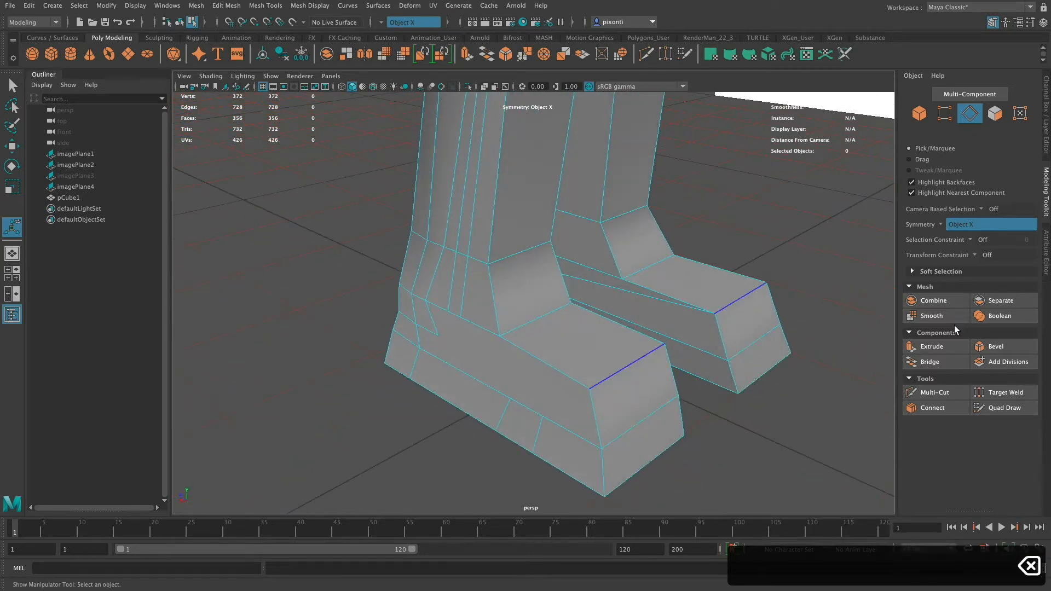
pyautogui.click(933, 393)
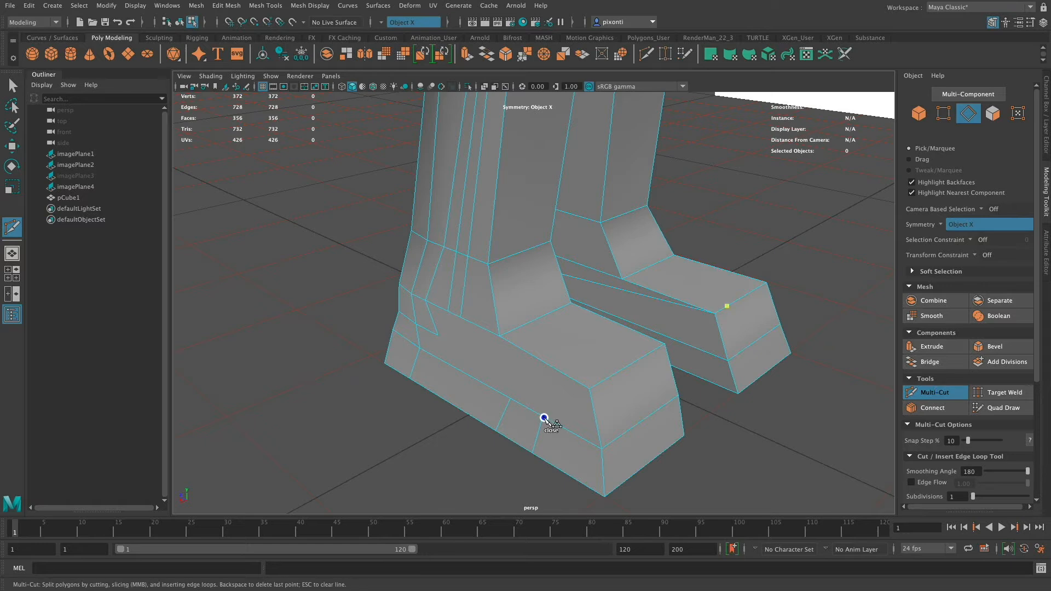
pyautogui.keyDown('alt'); pyautogui.moveTo(544, 417); pyautogui.dragTo(484, 417); pyautogui.keyUp('alt')
pyautogui.click(481, 417)
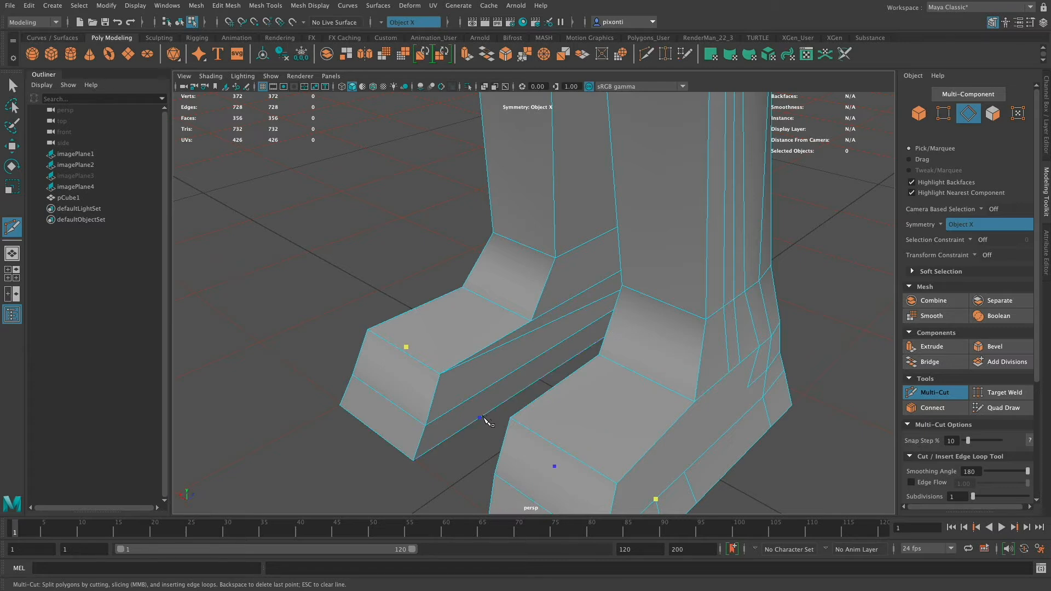
pyautogui.keyDown('alt'); pyautogui.moveTo(499, 411); pyautogui.dragTo(555, 395); pyautogui.keyUp('alt')
pyautogui.press('super+z')
pyautogui.keyDown('alt'); pyautogui.moveTo(550, 356); pyautogui.dragTo(580, 424); pyautogui.keyUp('alt')
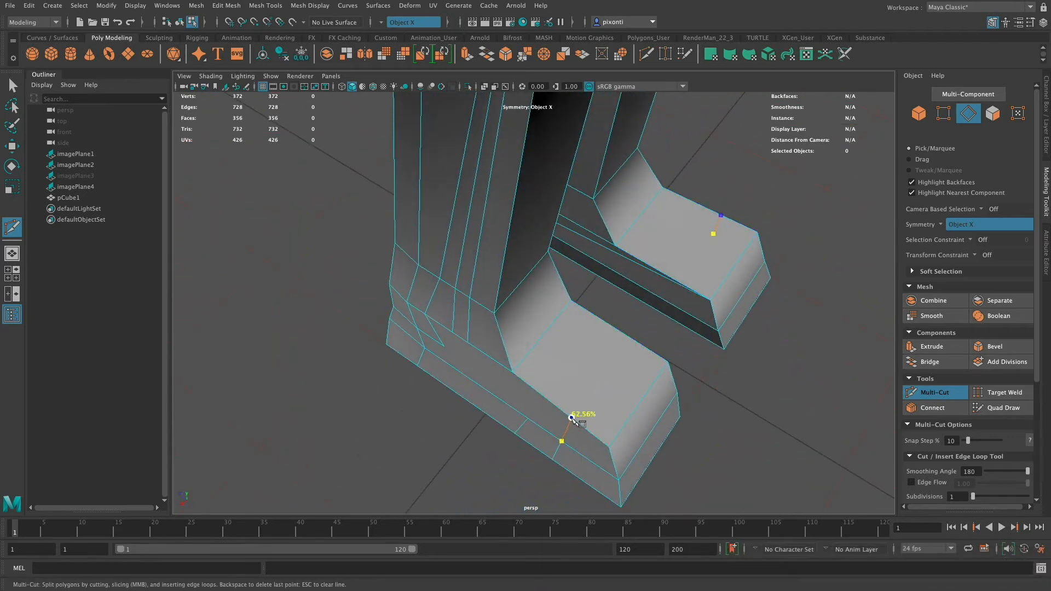
pyautogui.click(571, 418)
pyautogui.click(630, 339)
pyautogui.keyDown('alt'); pyautogui.moveTo(630, 339); pyautogui.dragTo(563, 345); pyautogui.keyUp('alt')
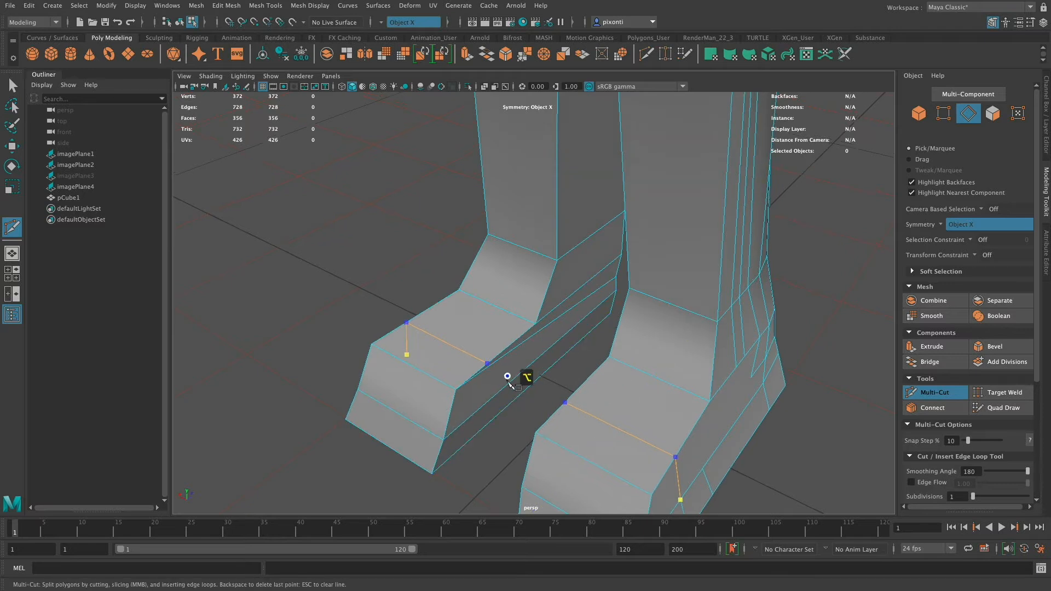
# Extend the cut down the shoes' inner sides through the sole row to the bottom edge and apply it.
pyautogui.keyDown('alt'); pyautogui.moveTo(509, 375); pyautogui.dragTo(503, 353); pyautogui.keyUp('alt')
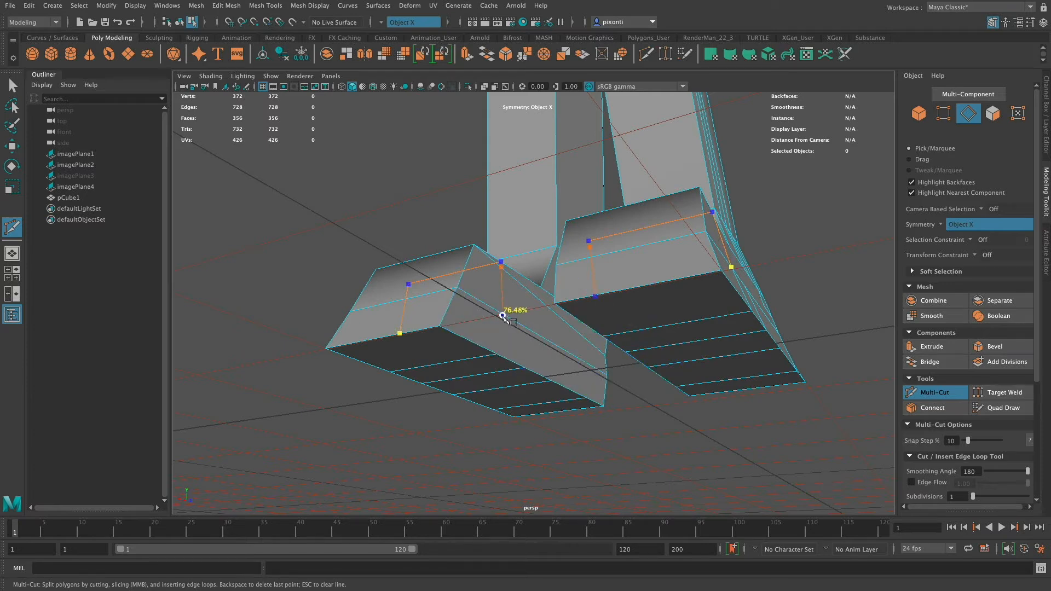
pyautogui.keyDown('alt'); pyautogui.moveTo(496, 318); pyautogui.dragTo(497, 405); pyautogui.keyUp('alt')
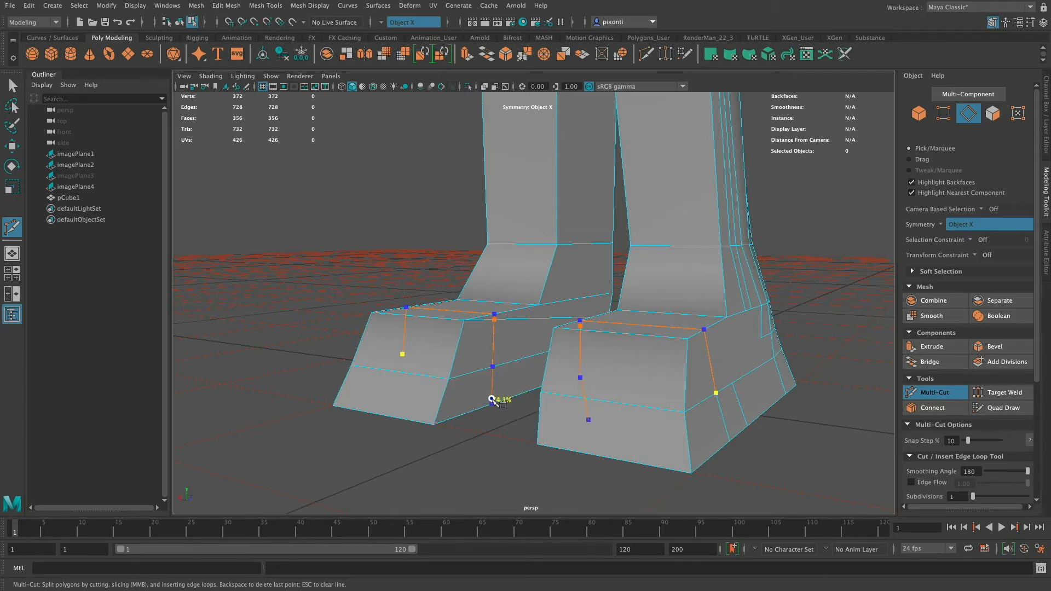
pyautogui.keyDown('alt'); pyautogui.moveTo(499, 398); pyautogui.dragTo(492, 342); pyautogui.keyUp('alt')
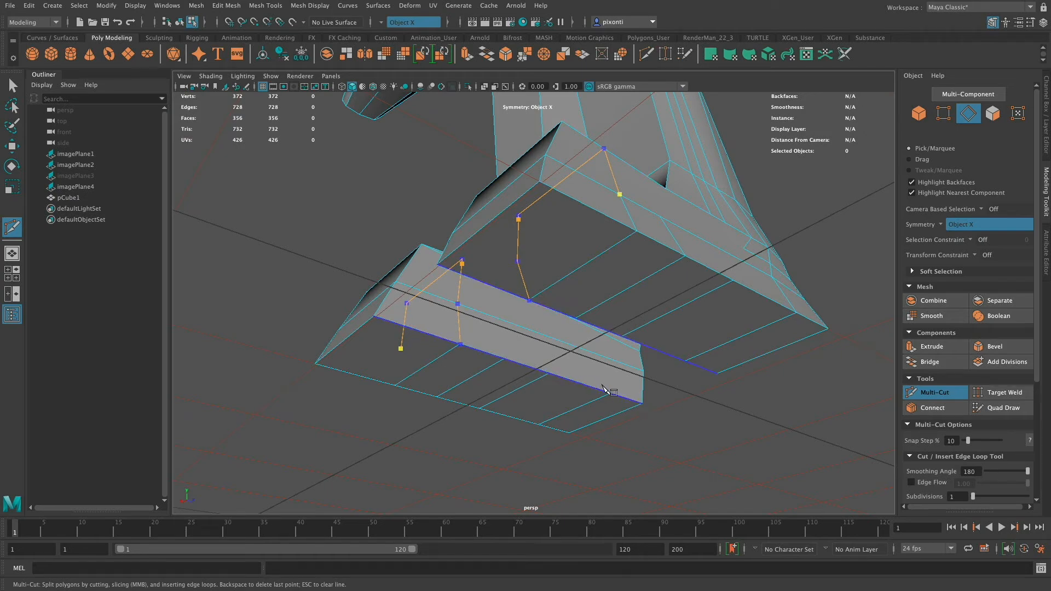
pyautogui.press('Return')
# Examine the toe and sole edges around the new cut, selecting individual edges on the shoes' underside and toe top.
pyautogui.keyDown('alt'); pyautogui.moveTo(603, 387); pyautogui.dragTo(509, 363); pyautogui.keyUp('alt')
pyautogui.press('q')
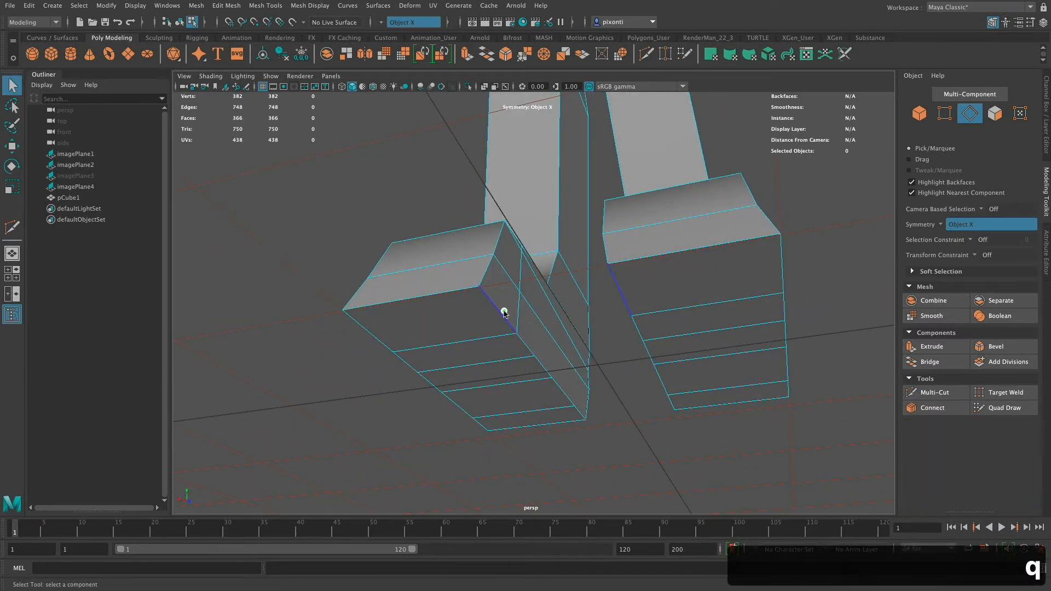
pyautogui.moveTo(502, 294); pyautogui.dragTo(513, 258, button='right')
pyautogui.click(502, 311)
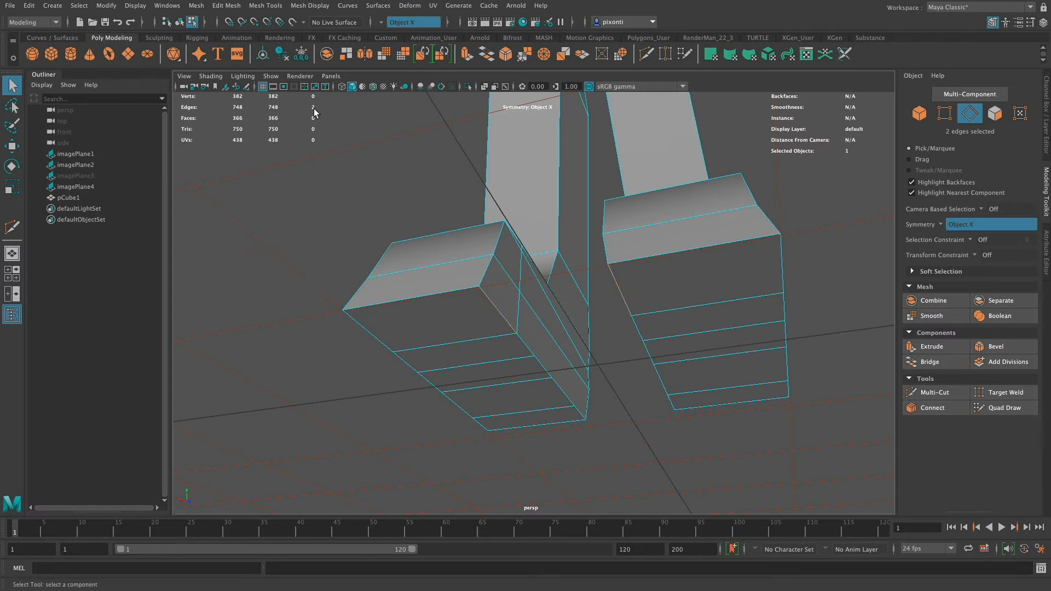
pyautogui.click(448, 293)
pyautogui.keyDown('alt'); pyautogui.moveTo(492, 258); pyautogui.dragTo(489, 322); pyautogui.keyUp('alt')
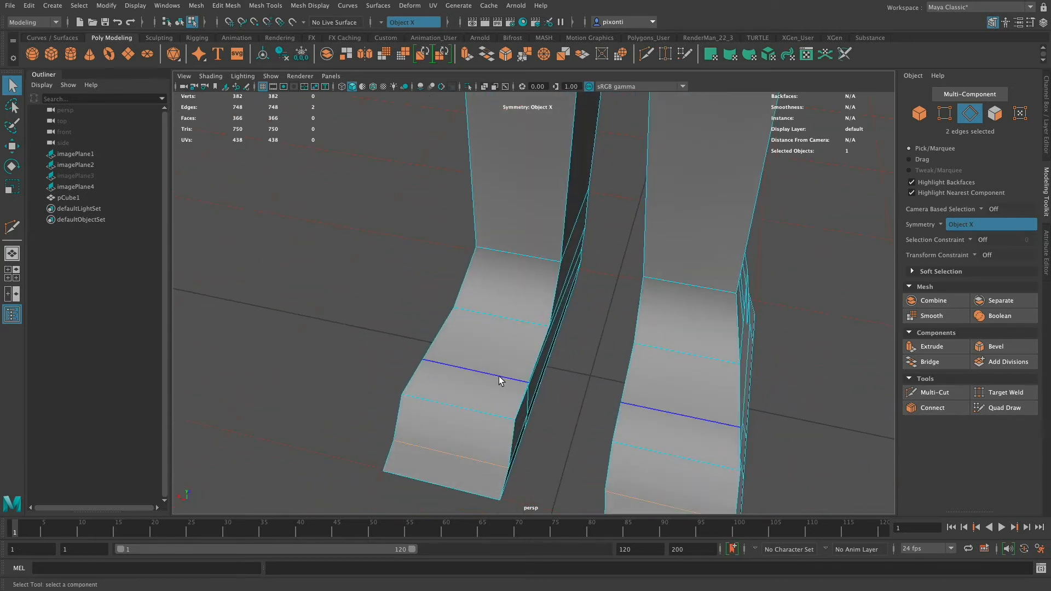
pyautogui.click(469, 412)
pyautogui.keyDown('alt'); pyautogui.moveTo(618, 333); pyautogui.dragTo(593, 301); pyautogui.keyUp('alt')
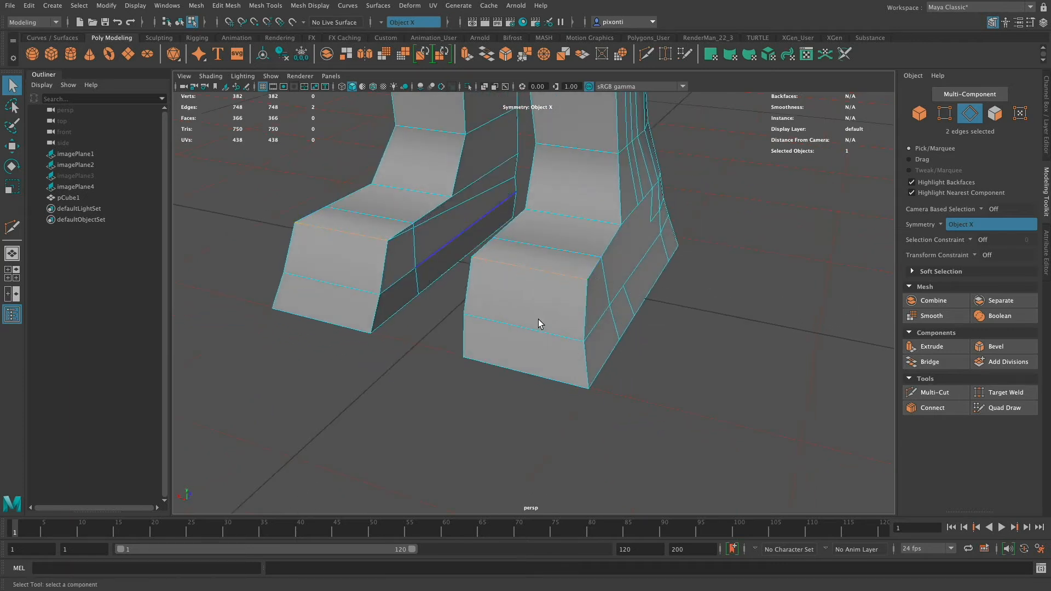
pyautogui.keyDown('alt'); pyautogui.moveTo(538, 321); pyautogui.dragTo(552, 295); pyautogui.keyUp('alt')
pyautogui.keyDown('alt'); pyautogui.moveTo(437, 343); pyautogui.dragTo(427, 338); pyautogui.keyUp('alt')
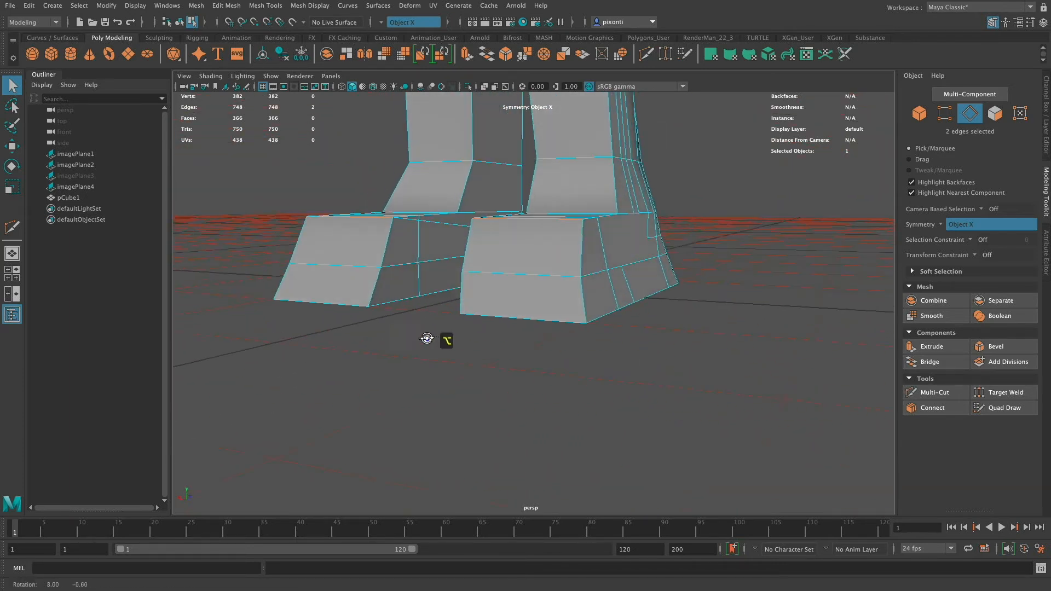
pyautogui.keyDown('alt'); pyautogui.moveTo(426, 338); pyautogui.dragTo(512, 361, button='middle'); pyautogui.keyUp('alt')
pyautogui.keyDown('alt'); pyautogui.moveTo(511, 362); pyautogui.dragTo(624, 392, button='right'); pyautogui.keyUp('alt')
pyautogui.keyDown('alt'); pyautogui.moveTo(684, 405); pyautogui.dragTo(544, 341, button='middle'); pyautogui.keyUp('alt')
pyautogui.keyDown('alt'); pyautogui.moveTo(544, 341); pyautogui.dragTo(557, 356, button='right'); pyautogui.keyUp('alt')
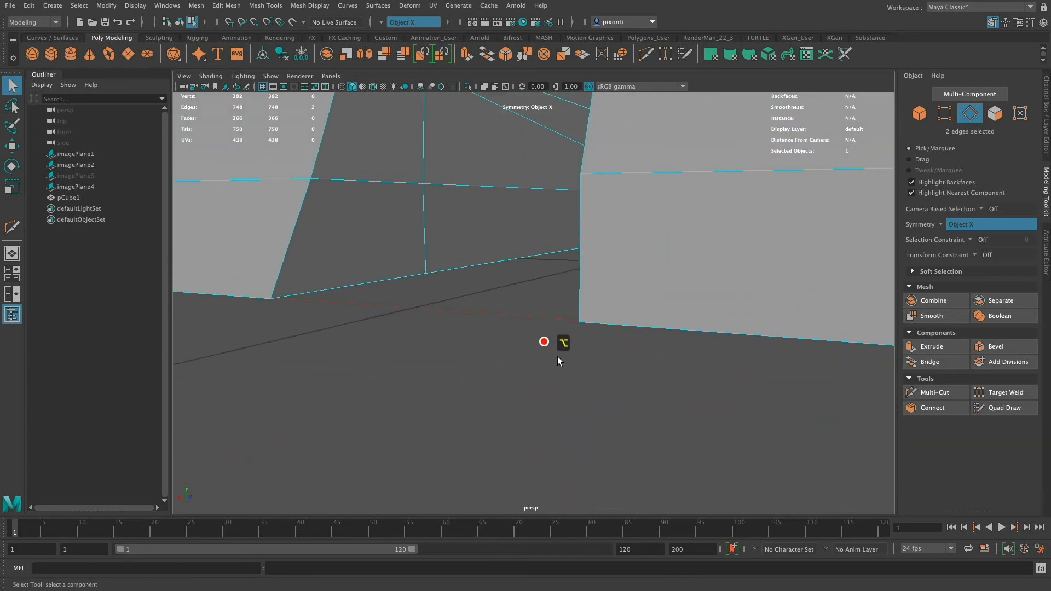
pyautogui.keyDown('alt'); pyautogui.moveTo(557, 357); pyautogui.dragTo(656, 308); pyautogui.keyUp('alt')
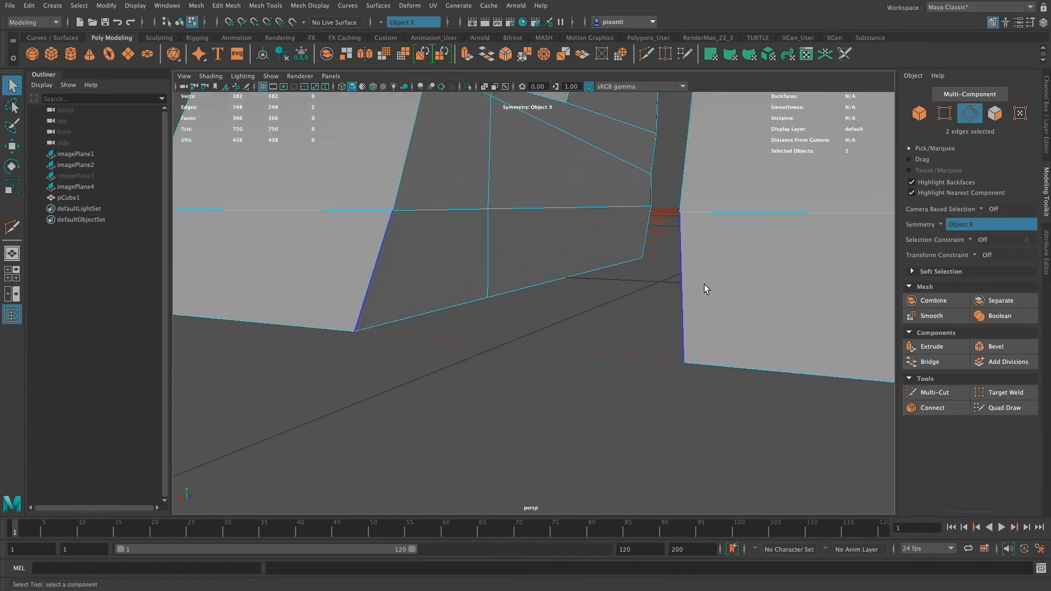
# Try moving the vertex where the inner-side cut meets the sole's bottom edge up and down to check for an overlapping duplicate.
pyautogui.moveTo(407, 299); pyautogui.dragTo(437, 327)
pyautogui.moveTo(499, 286); pyautogui.dragTo(457, 289, button='right')
pyautogui.click(487, 297)
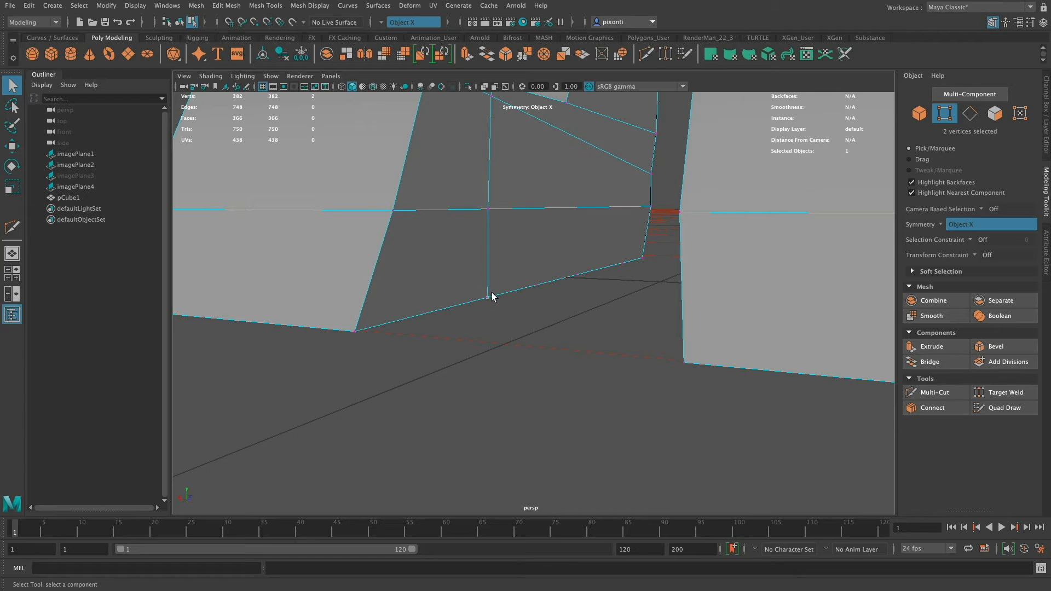
pyautogui.press('w')
pyautogui.moveTo(489, 291); pyautogui.dragTo(486, 254)
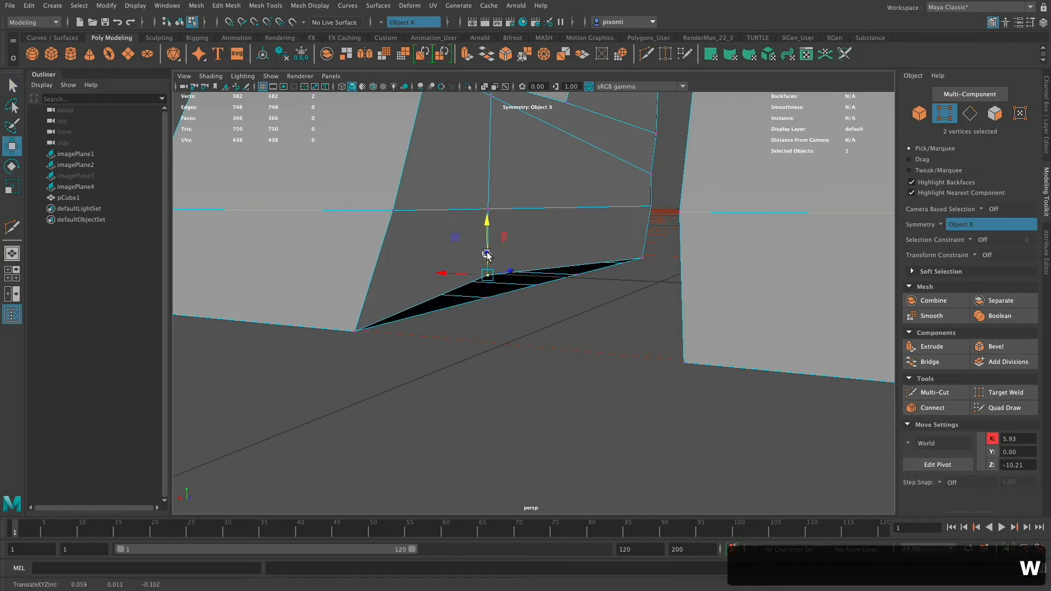
pyautogui.press('z')
pyautogui.moveTo(511, 330); pyautogui.dragTo(492, 300)
pyautogui.click(512, 331)
pyautogui.click(486, 297)
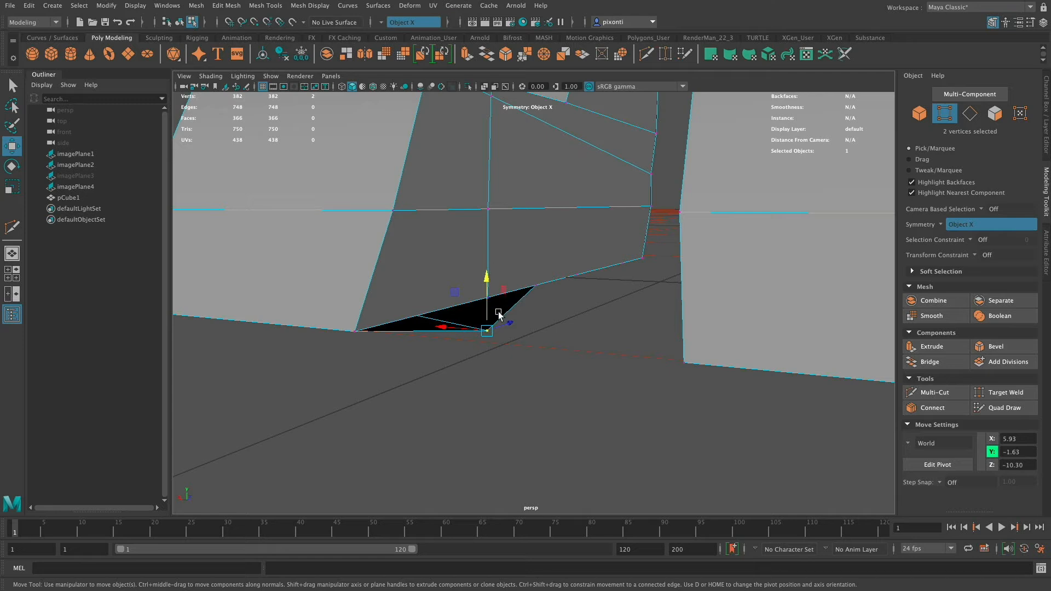
pyautogui.press('super+z')
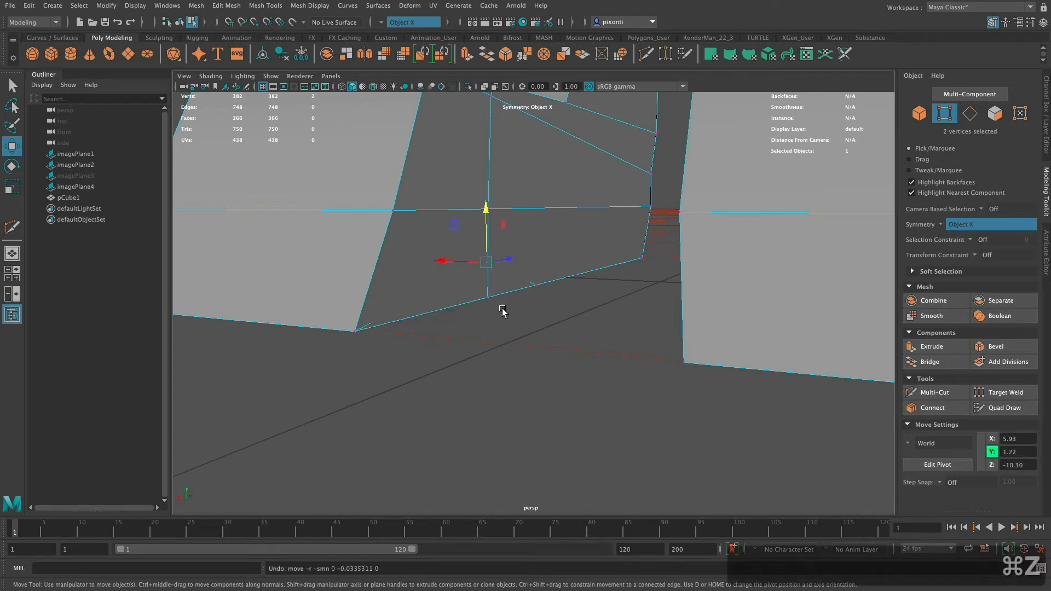
pyautogui.click(1018, 396)
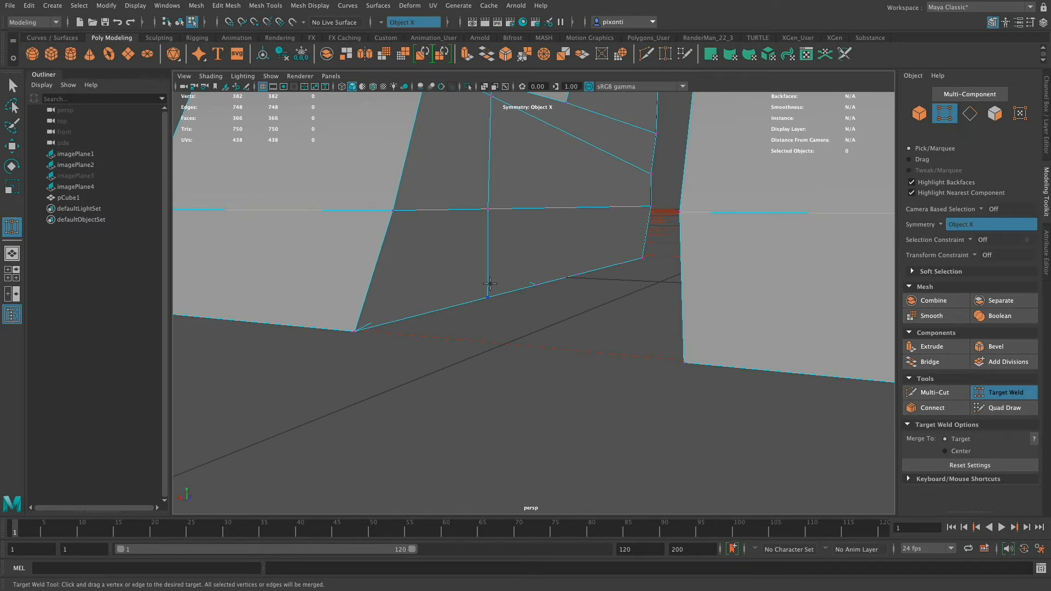
pyautogui.click(14, 88)
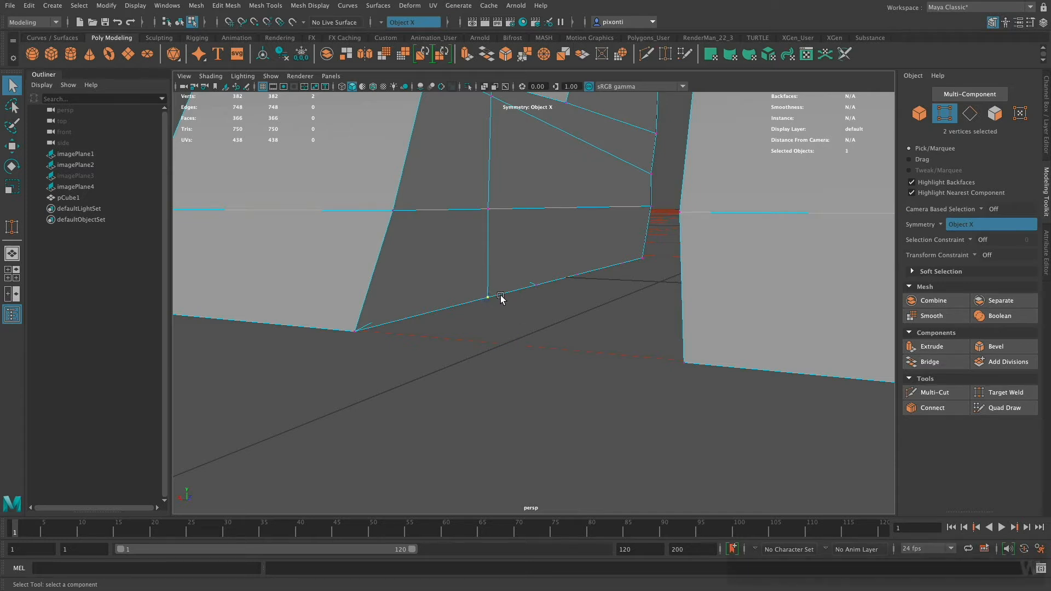
pyautogui.press('w')
pyautogui.moveTo(487, 278)
pyautogui.mouseDown()
pyautogui.moveTo(487, 246)
pyautogui.moveTo(488, 272)
pyautogui.mouseUp()
pyautogui.press('super+z')
# Pull the overlapping vertex at the lower end of the inner-side cut downward and join the duplicates with Target Weld.
pyautogui.keyDown('alt'); pyautogui.moveTo(511, 346); pyautogui.dragTo(515, 290); pyautogui.keyUp('alt')
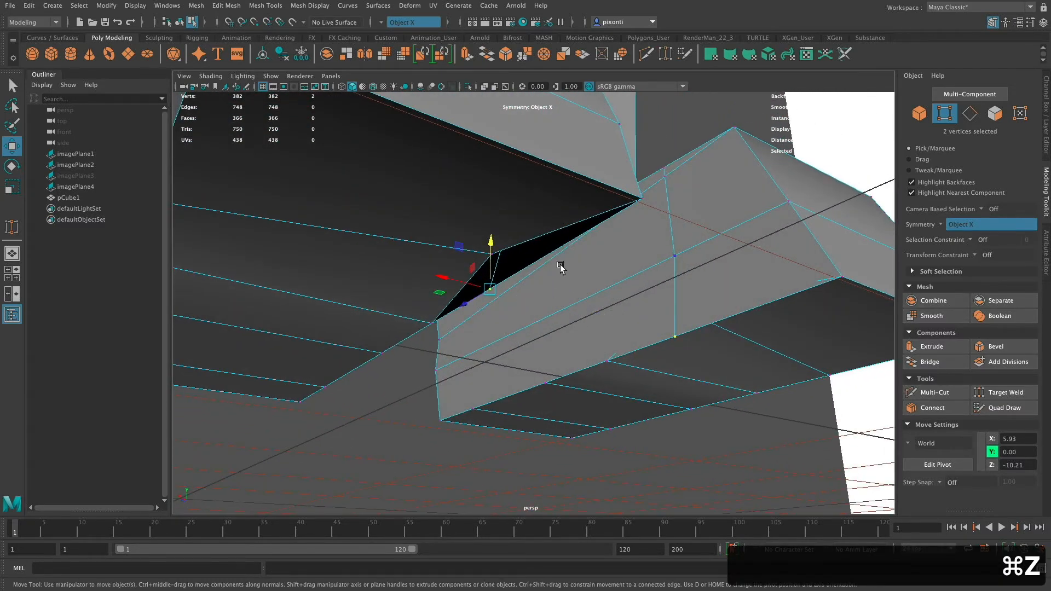
pyautogui.moveTo(491, 253)
pyautogui.mouseDown()
pyautogui.moveTo(493, 228)
pyautogui.moveTo(480, 317)
pyautogui.moveTo(442, 324)
pyautogui.moveTo(490, 346)
pyautogui.moveTo(492, 274)
pyautogui.mouseUp()
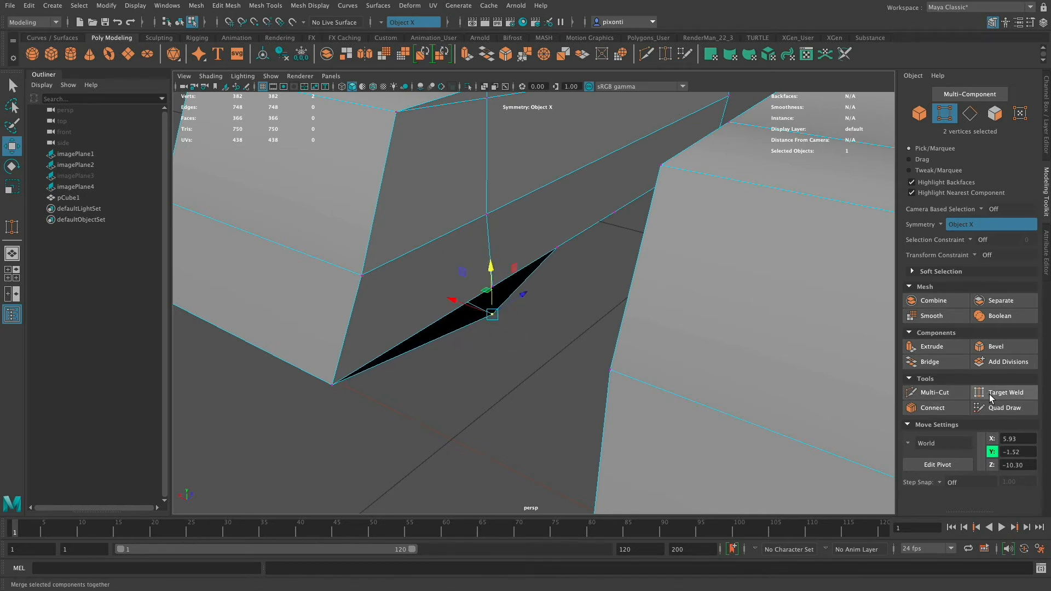
pyautogui.click(1011, 394)
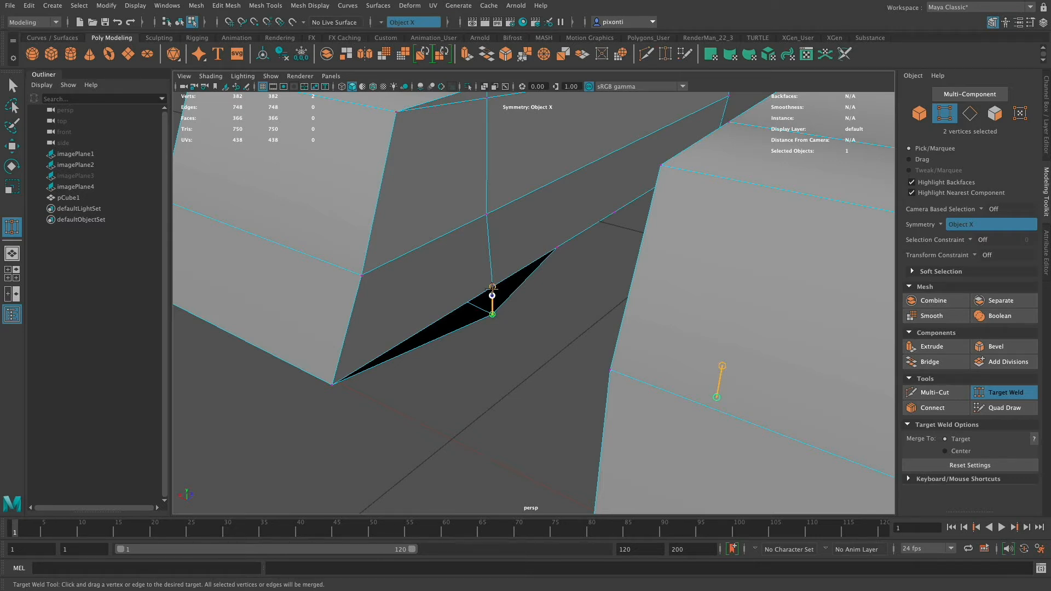
pyautogui.moveTo(492, 286); pyautogui.dragTo(701, 335)
pyautogui.keyDown('alt'); pyautogui.moveTo(701, 335); pyautogui.dragTo(559, 307, button='middle'); pyautogui.keyUp('alt')
pyautogui.keyDown('alt'); pyautogui.moveTo(559, 308); pyautogui.dragTo(601, 309); pyautogui.keyUp('alt')
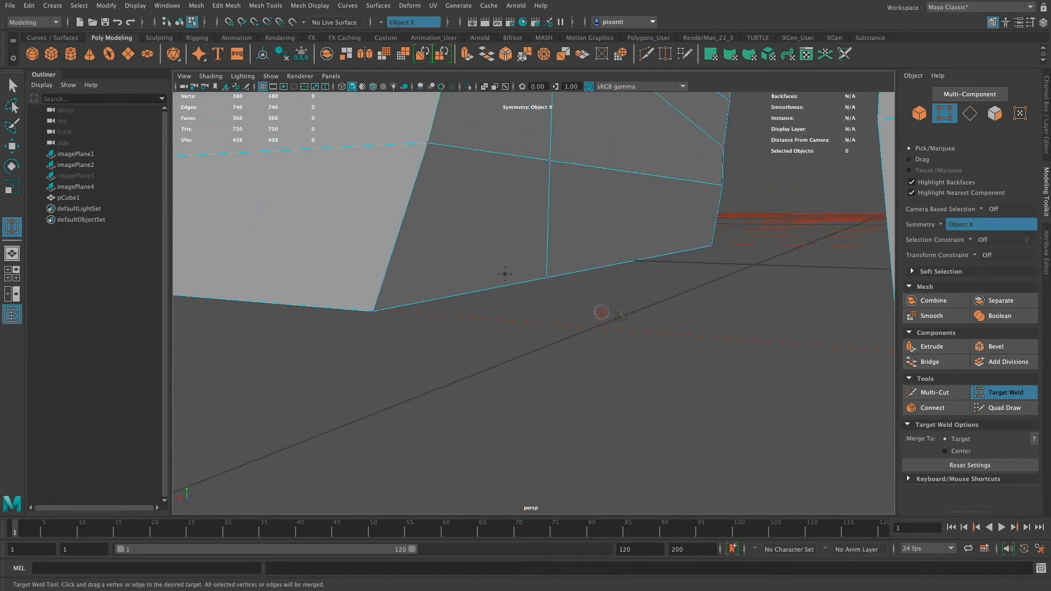
# Check the edges beside the welded vertex and along the sole's bottom on the shoes' inner and outer sides.
pyautogui.press('q')
pyautogui.moveTo(509, 289); pyautogui.dragTo(518, 258, button='right')
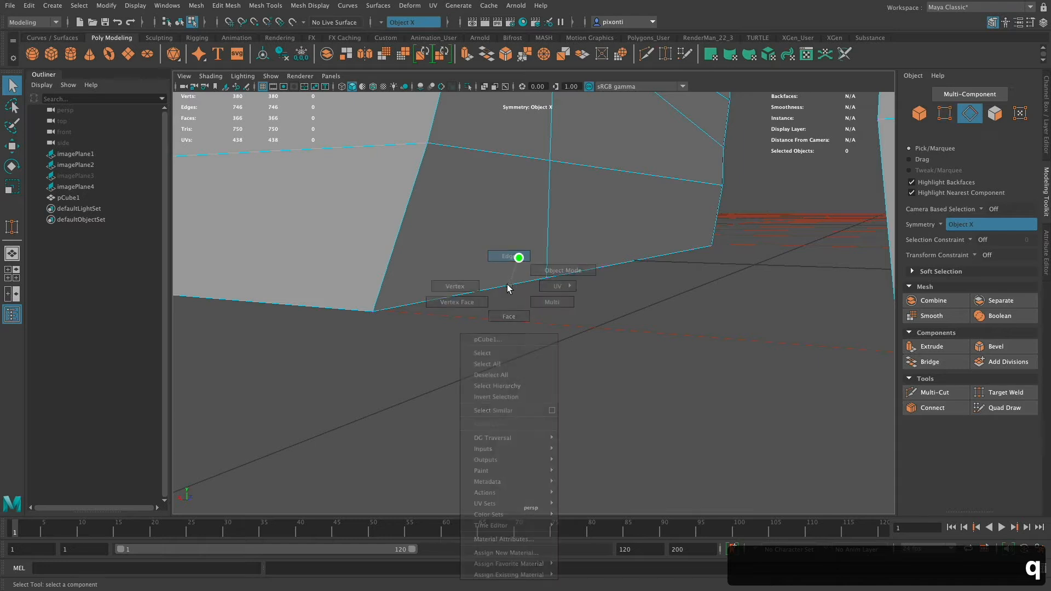
pyautogui.click(507, 299)
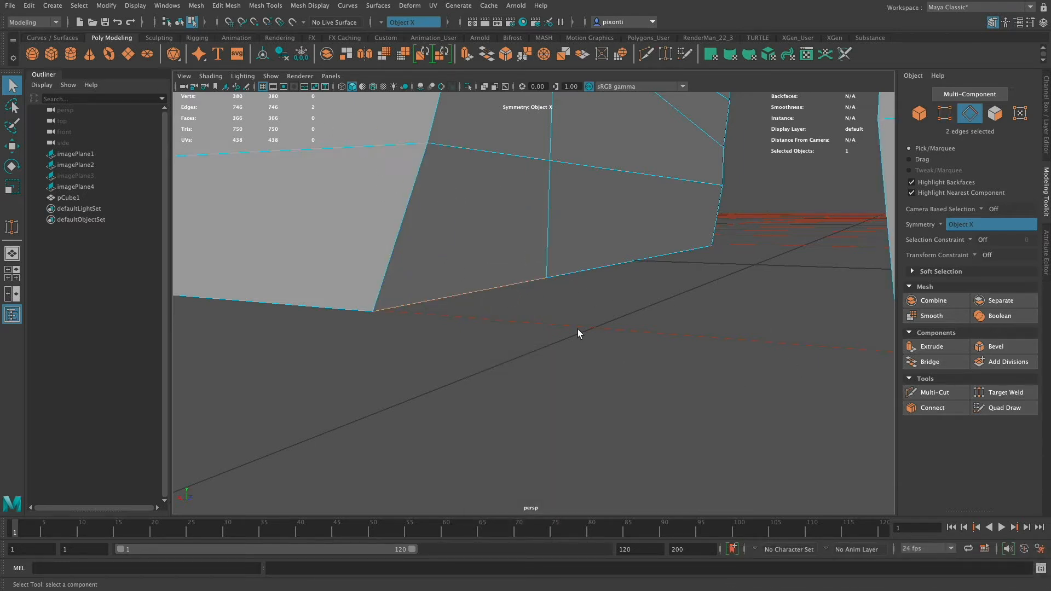
pyautogui.keyDown('shift'); pyautogui.click(485, 277); pyautogui.keyUp('shift')
pyautogui.keyDown('alt'); pyautogui.moveTo(542, 257); pyautogui.dragTo(605, 340); pyautogui.keyUp('alt')
pyautogui.moveTo(605, 339)
pyautogui.keyDown('alt'); pyautogui.mouseDown(button='middle')
pyautogui.moveTo(586, 326)
pyautogui.moveTo(595, 345)
pyautogui.mouseUp(button='middle'); pyautogui.keyUp('alt')
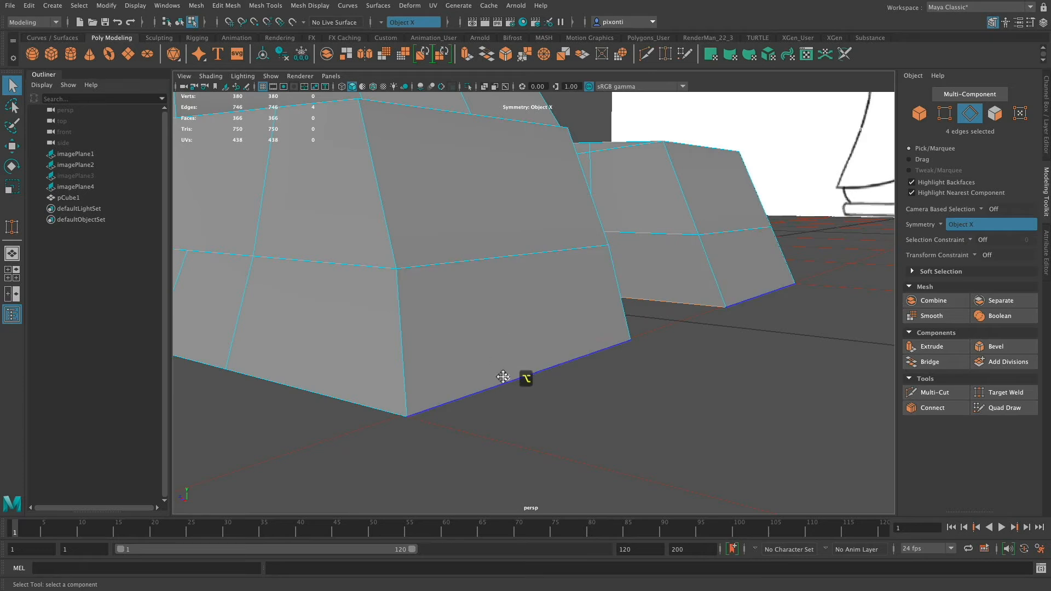
pyautogui.keyDown('alt'); pyautogui.moveTo(503, 376); pyautogui.dragTo(533, 372, button='middle'); pyautogui.keyUp('alt')
pyautogui.click(530, 348)
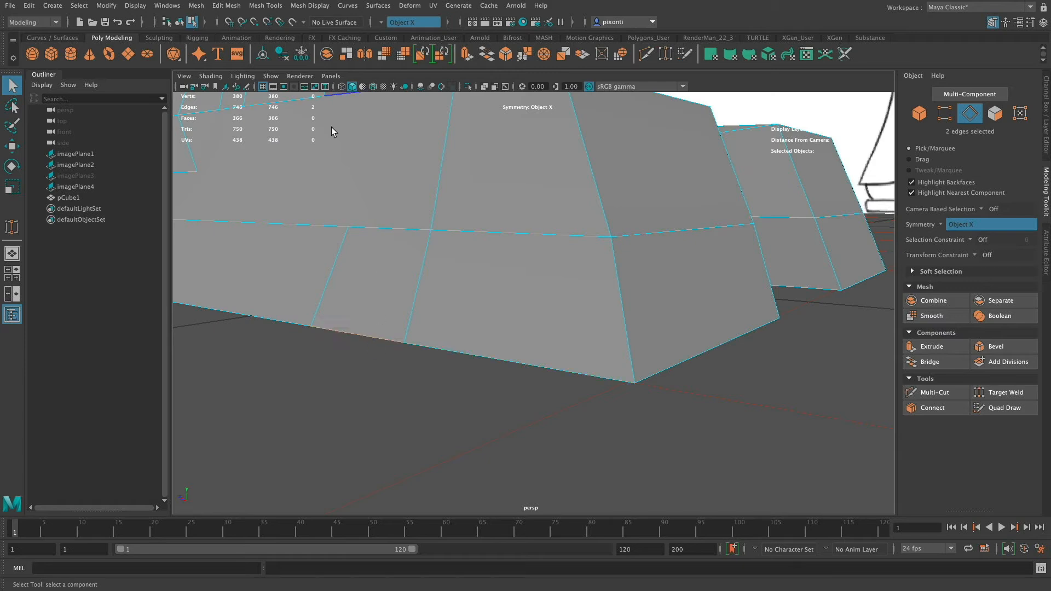
pyautogui.moveTo(593, 312)
pyautogui.keyDown('alt'); pyautogui.mouseDown()
pyautogui.moveTo(553, 323)
pyautogui.moveTo(575, 343)
pyautogui.mouseUp(); pyautogui.keyUp('alt')
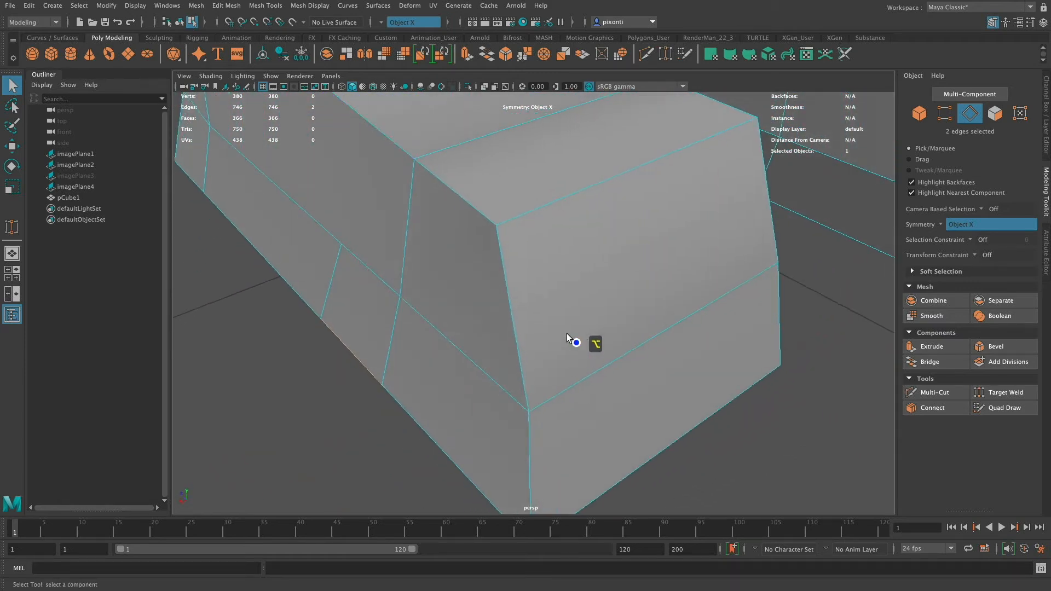
pyautogui.keyDown('alt'); pyautogui.moveTo(575, 343); pyautogui.dragTo(582, 375, button='middle'); pyautogui.keyUp('alt')
# Multi-Cut a new edge line from the outer-side vertex of the shoes across the toe top and down the inner side to the sole's bottom.
pyautogui.click(947, 393)
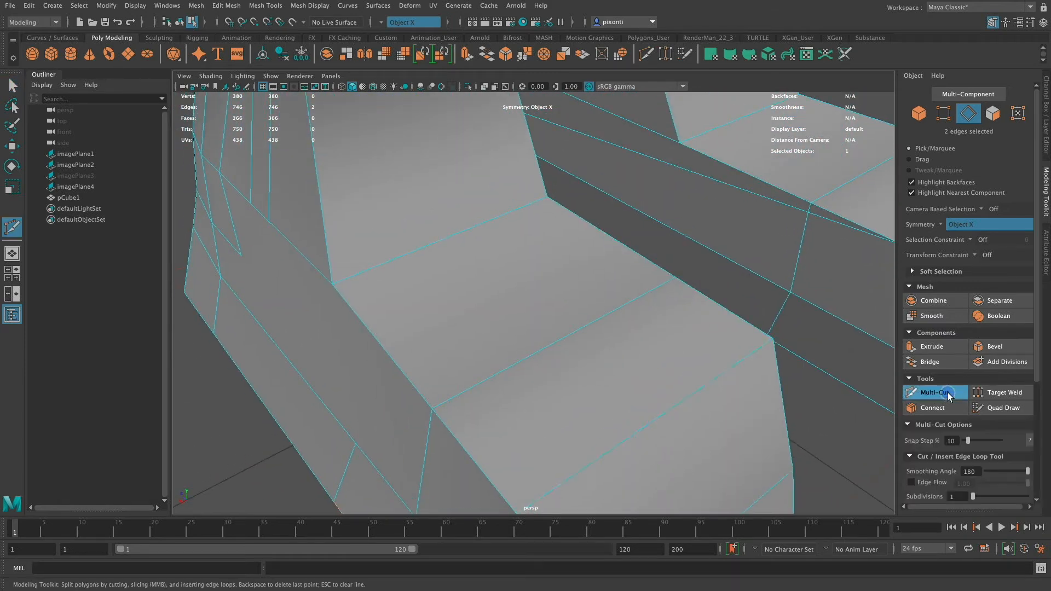
pyautogui.click(356, 442)
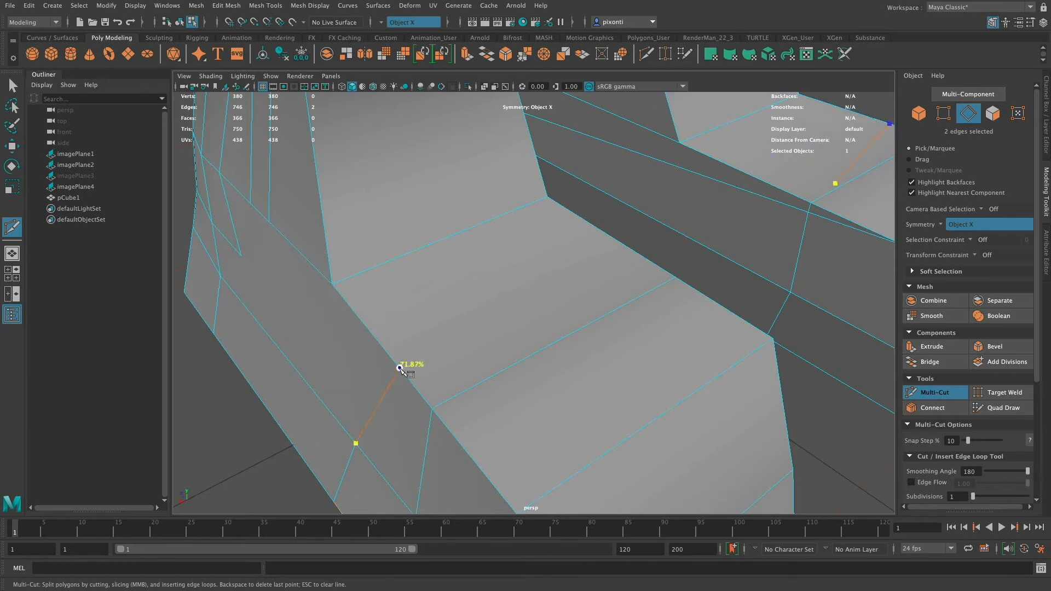
pyautogui.click(389, 354)
pyautogui.keyDown('alt'); pyautogui.moveTo(486, 366); pyautogui.dragTo(412, 376); pyautogui.keyUp('alt')
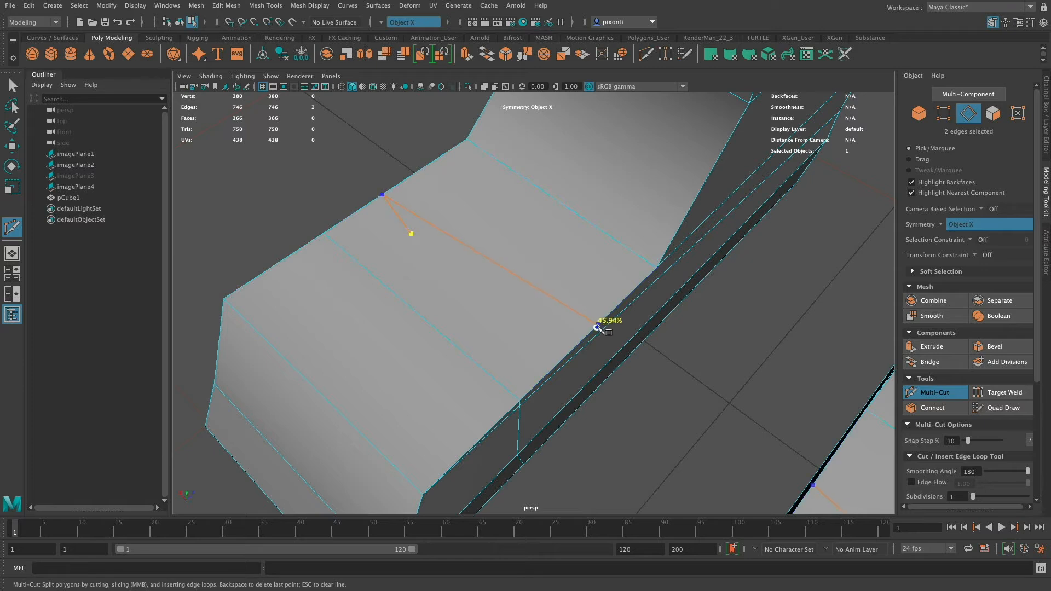
pyautogui.click(583, 343)
pyautogui.keyDown('alt'); pyautogui.moveTo(581, 340); pyautogui.dragTo(598, 276); pyautogui.keyUp('alt')
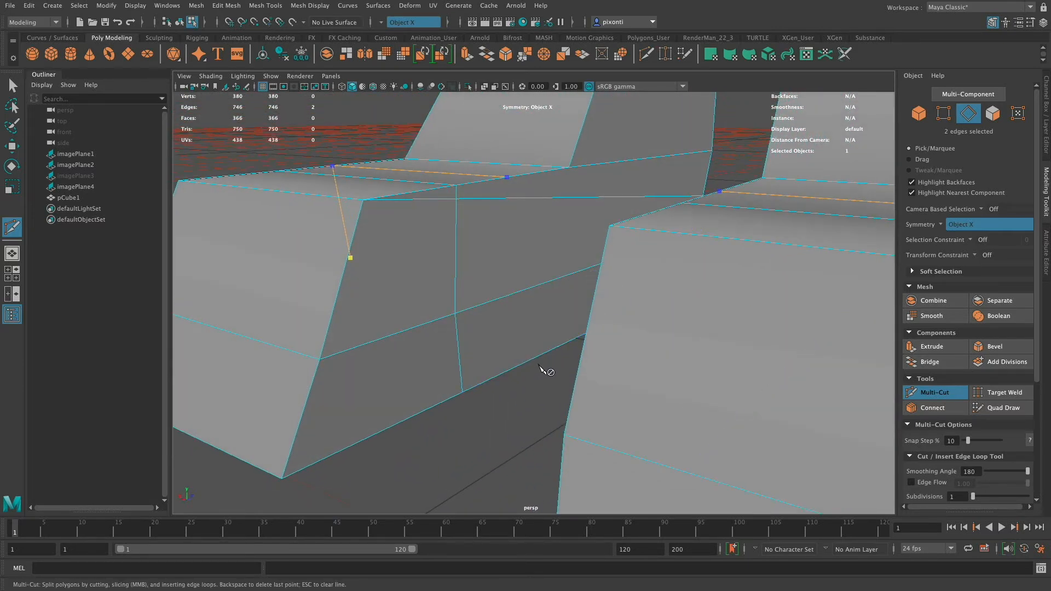
pyautogui.keyDown('alt'); pyautogui.moveTo(547, 368); pyautogui.dragTo(553, 336); pyautogui.keyUp('alt')
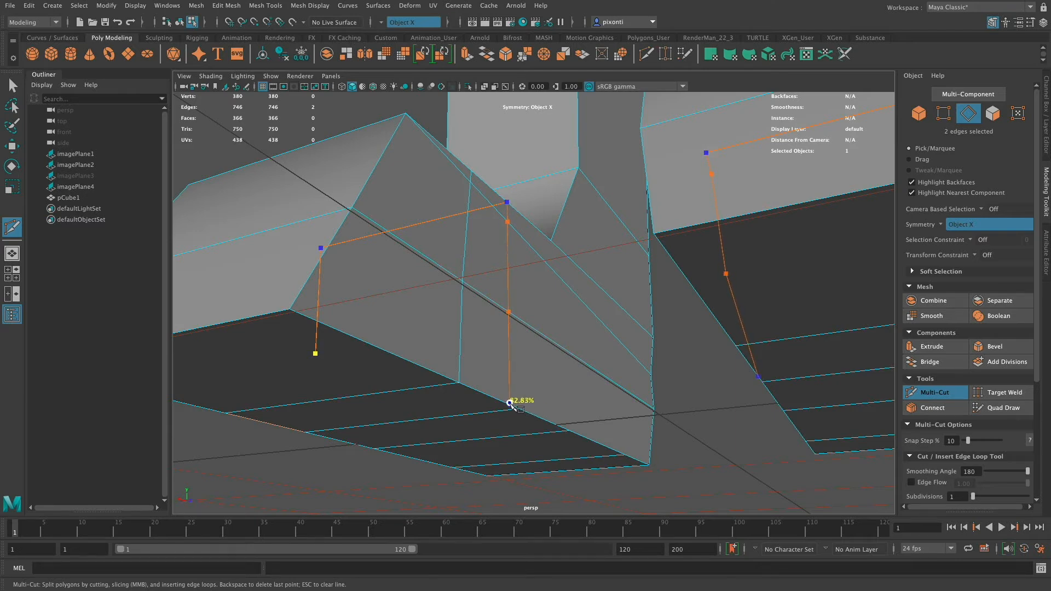
pyautogui.click(510, 405)
pyautogui.keyDown('alt'); pyautogui.moveTo(510, 406); pyautogui.dragTo(540, 435); pyautogui.keyUp('alt')
pyautogui.press('Return')
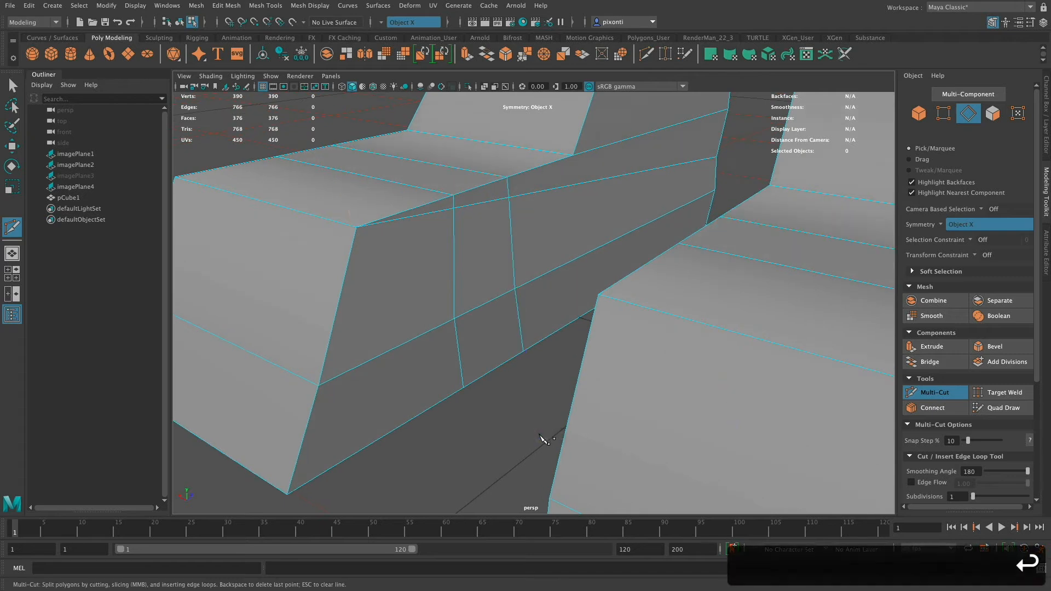
# Target Weld the vertex at the lower end of the new inner-side cut onto the neighbouring vertex on the sole's bottom edge.
pyautogui.keyDown('alt'); pyautogui.moveTo(548, 347); pyautogui.dragTo(534, 311); pyautogui.keyUp('alt')
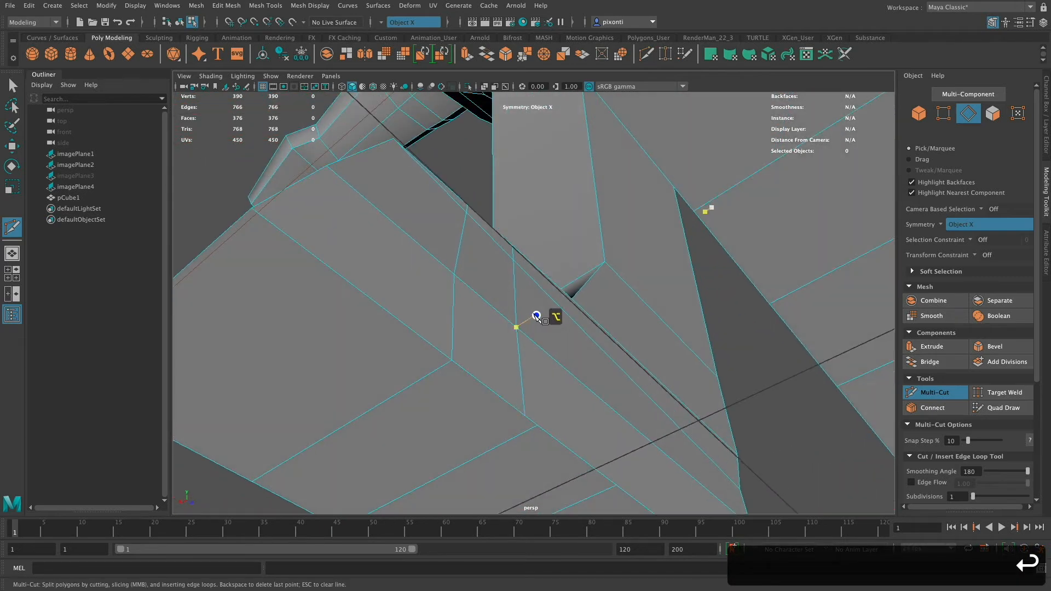
pyautogui.press('q')
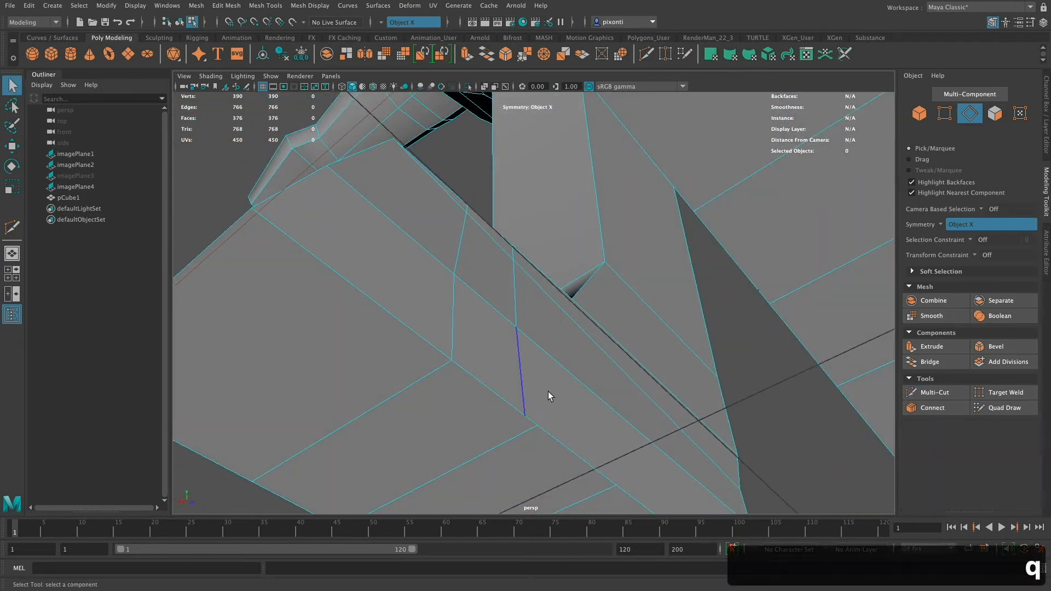
pyautogui.click(527, 416)
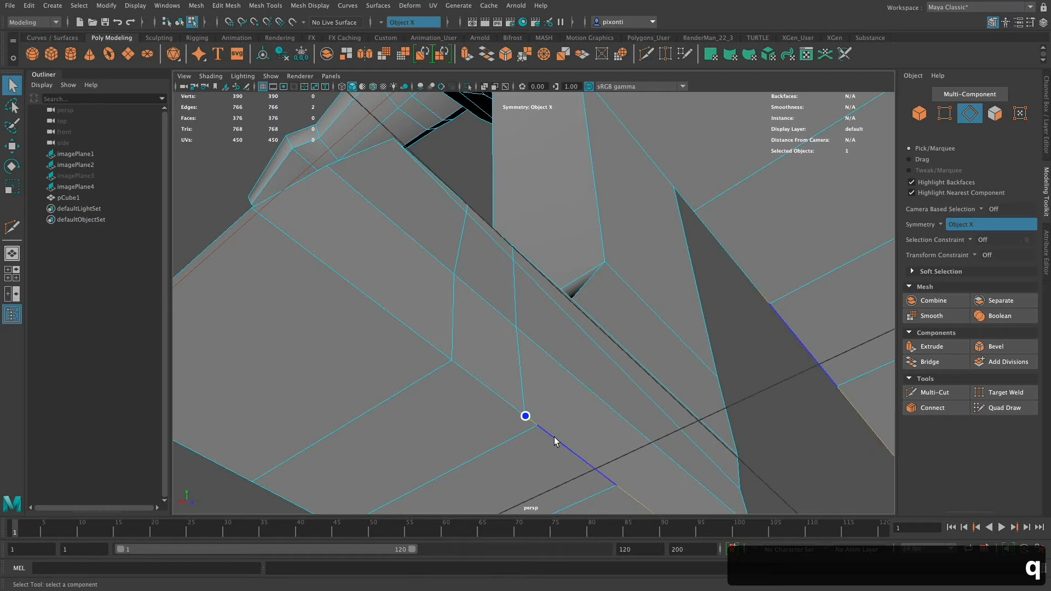
pyautogui.click(1015, 394)
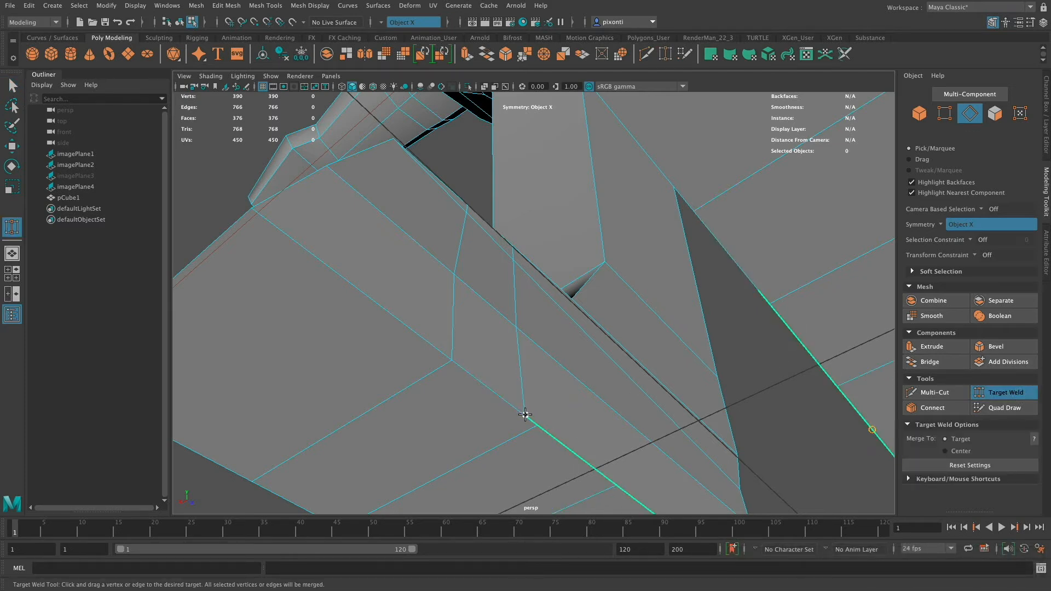
pyautogui.press('super+z')
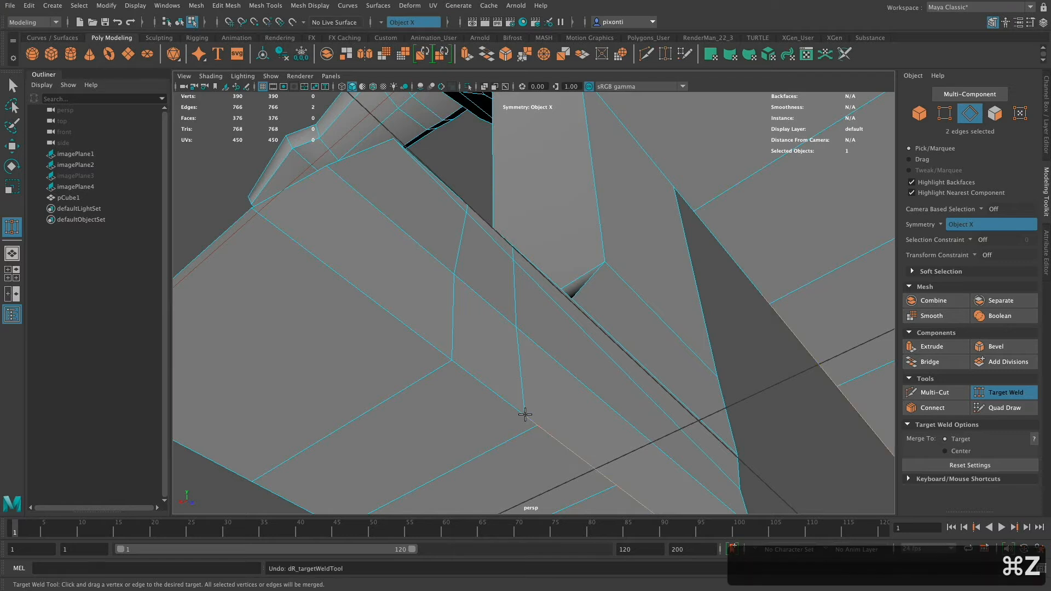
pyautogui.click(945, 114)
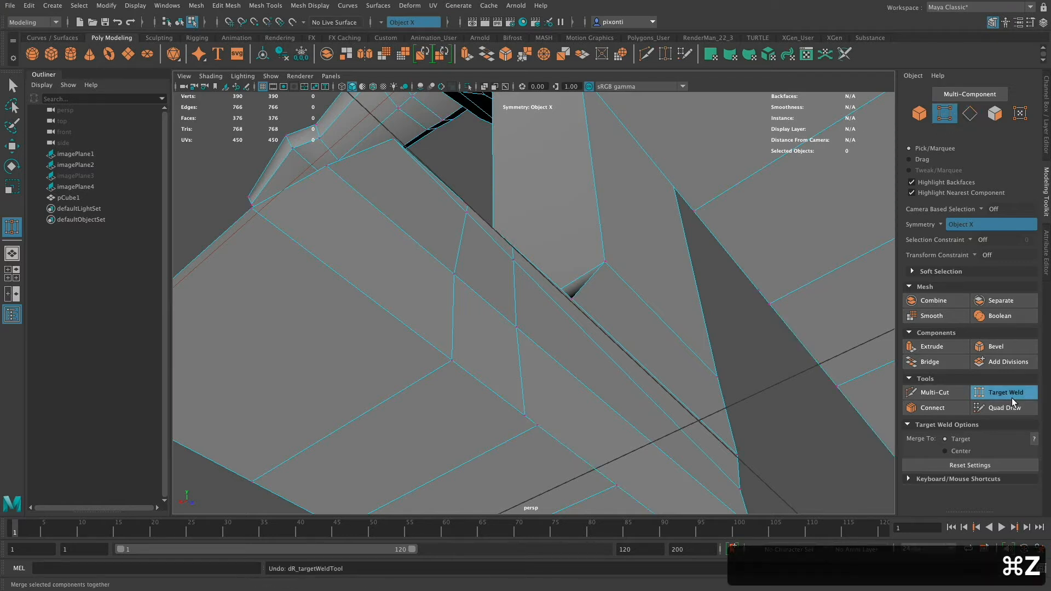
pyautogui.click(911, 181)
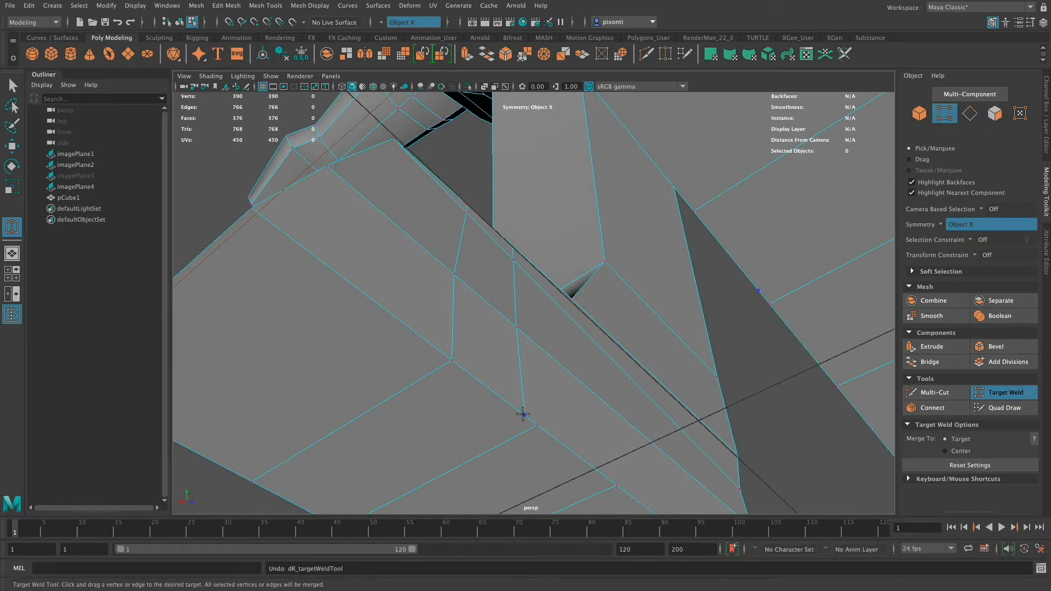
pyautogui.moveTo(525, 415); pyautogui.dragTo(537, 425)
pyautogui.keyDown('alt'); pyautogui.moveTo(572, 372); pyautogui.dragTo(551, 263); pyautogui.keyUp('alt')
# Delete the two edge segments just below the toe top on the shoes' inner side, between the toe corner and the new cut.
pyautogui.press('q')
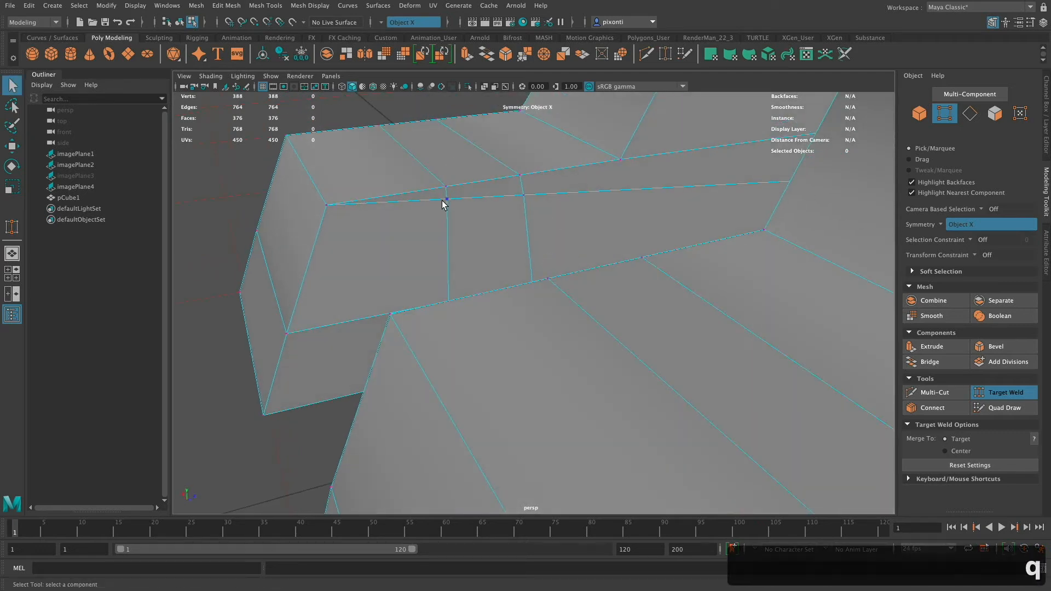
pyautogui.moveTo(438, 202); pyautogui.dragTo(452, 169, button='right')
pyautogui.click(439, 200)
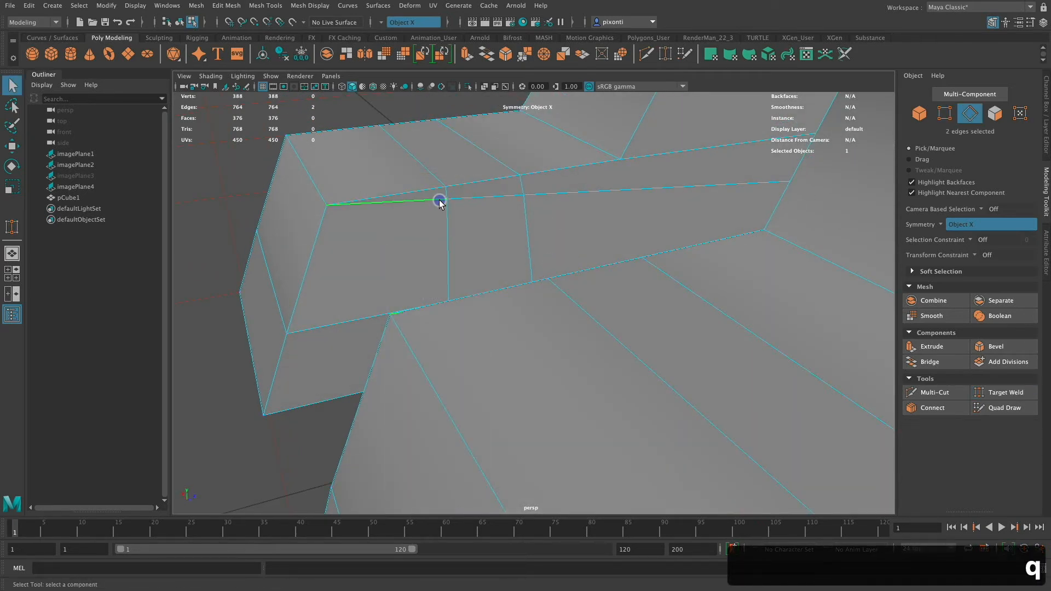
pyautogui.press('BackSpace')
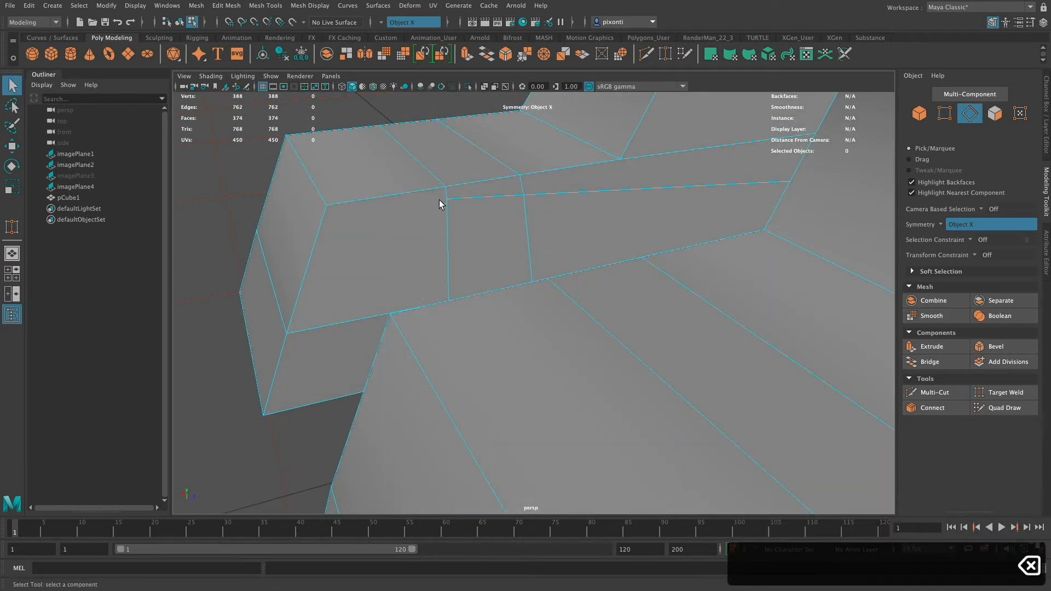
pyautogui.click(506, 193)
pyautogui.press('BackSpace')
# Move the edges across the toe top to form a raised, rounded toe that slopes down to the front.
pyautogui.keyDown('alt'); pyautogui.moveTo(478, 237); pyautogui.dragTo(664, 221); pyautogui.keyUp('alt')
pyautogui.keyDown('alt'); pyautogui.moveTo(691, 329); pyautogui.dragTo(515, 307, button='right'); pyautogui.keyUp('alt')
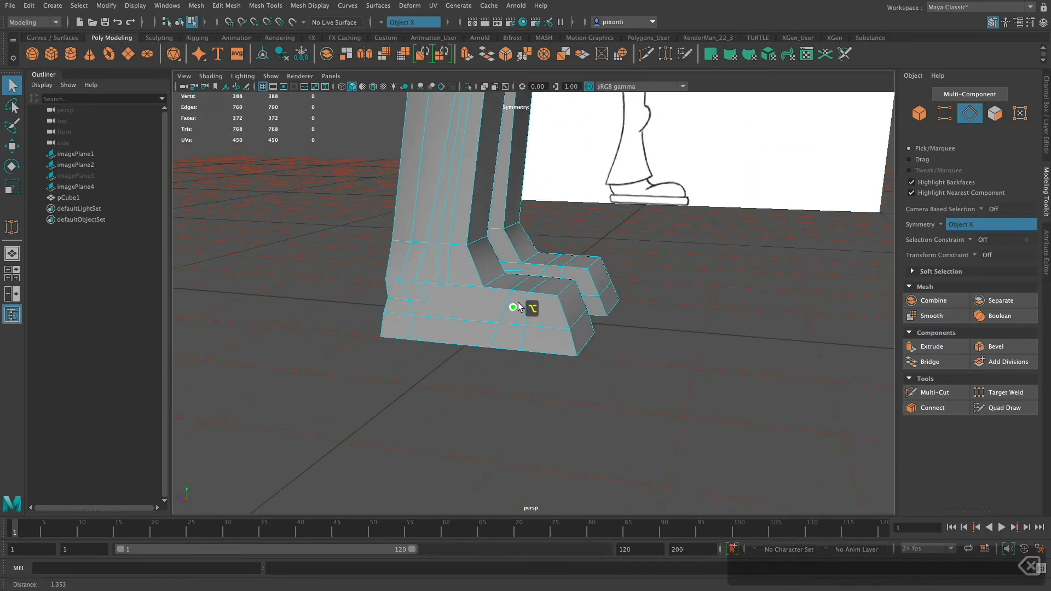
pyautogui.keyDown('alt'); pyautogui.moveTo(600, 328); pyautogui.dragTo(602, 359, button='middle'); pyautogui.keyUp('alt')
pyautogui.keyDown('alt'); pyautogui.moveTo(635, 298); pyautogui.dragTo(618, 340); pyautogui.keyUp('alt')
pyautogui.click(575, 325)
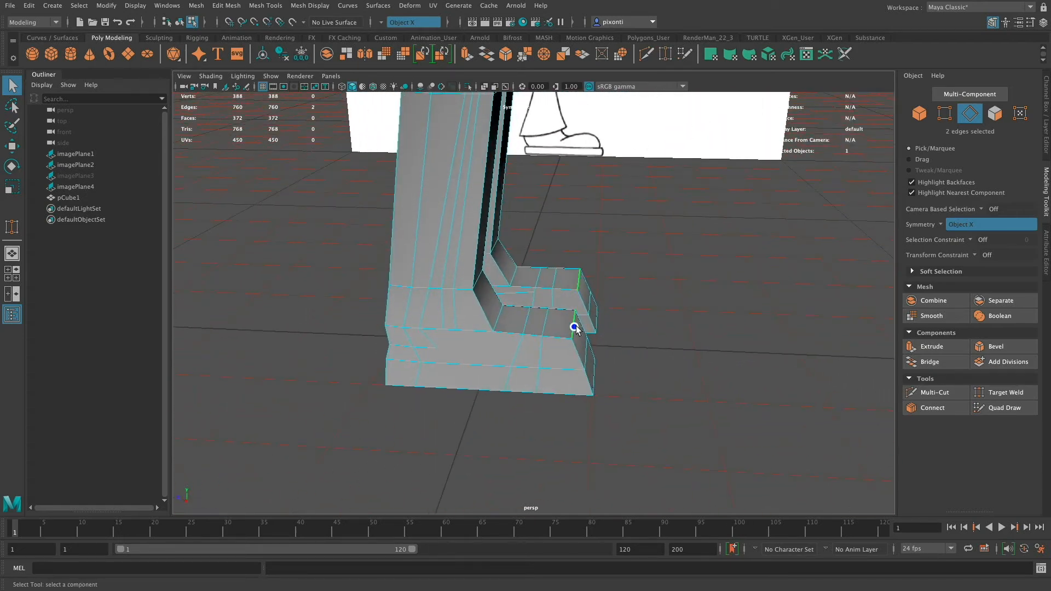
pyautogui.press('w')
pyautogui.moveTo(572, 310); pyautogui.dragTo(574, 301)
pyautogui.moveTo(611, 344)
pyautogui.keyDown('alt'); pyautogui.mouseDown()
pyautogui.moveTo(615, 323)
pyautogui.moveTo(616, 334)
pyautogui.mouseUp(); pyautogui.keyUp('alt')
pyautogui.moveTo(534, 316); pyautogui.dragTo(508, 324)
pyautogui.moveTo(564, 347)
pyautogui.keyDown('alt'); pyautogui.mouseDown()
pyautogui.moveTo(553, 329)
pyautogui.moveTo(550, 344)
pyautogui.moveTo(605, 347)
pyautogui.moveTo(593, 351)
pyautogui.mouseUp(); pyautogui.keyUp('alt')
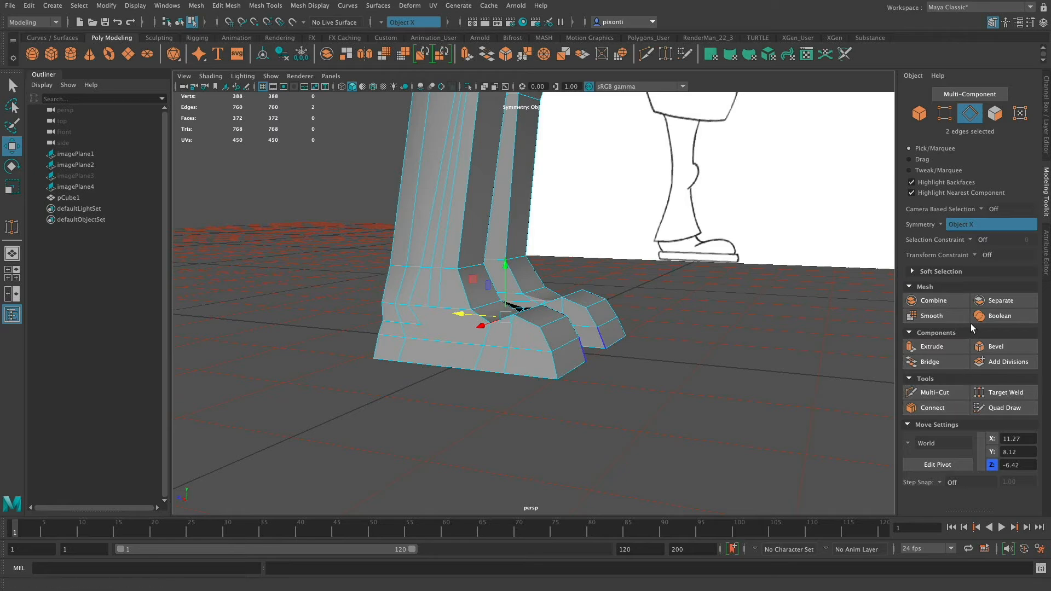
pyautogui.keyDown('alt'); pyautogui.moveTo(566, 361); pyautogui.dragTo(586, 370); pyautogui.keyUp('alt')
pyautogui.keyDown('alt'); pyautogui.moveTo(592, 368); pyautogui.dragTo(602, 366); pyautogui.keyUp('alt')
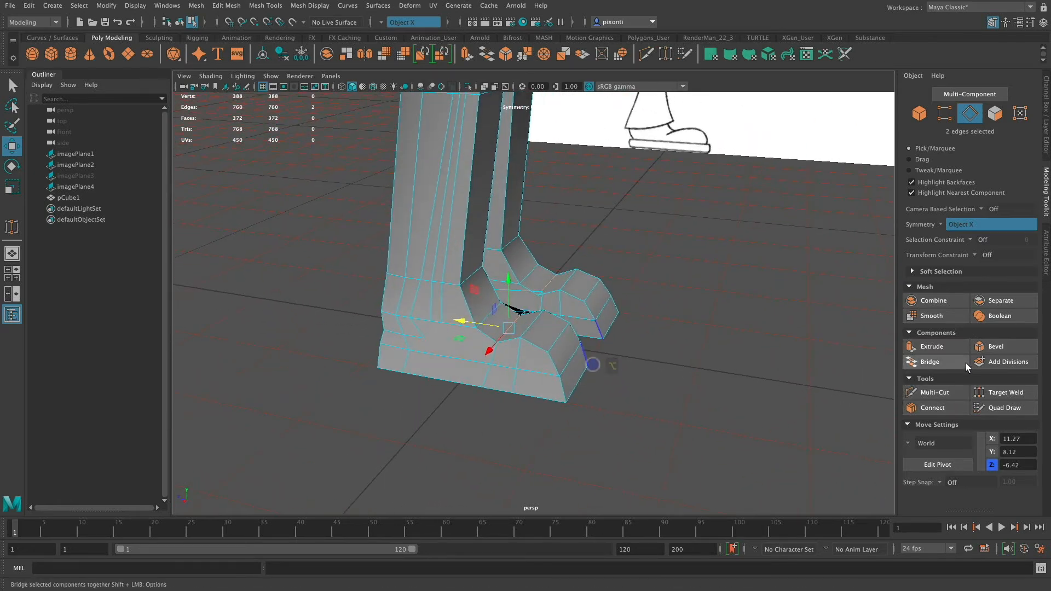
# Move the edges beneath the crotch inward to X -2.16 and down to Y 62.98 to narrow the gap between the thighs.
pyautogui.keyDown('alt'); pyautogui.moveTo(580, 307); pyautogui.dragTo(527, 187); pyautogui.keyUp('alt')
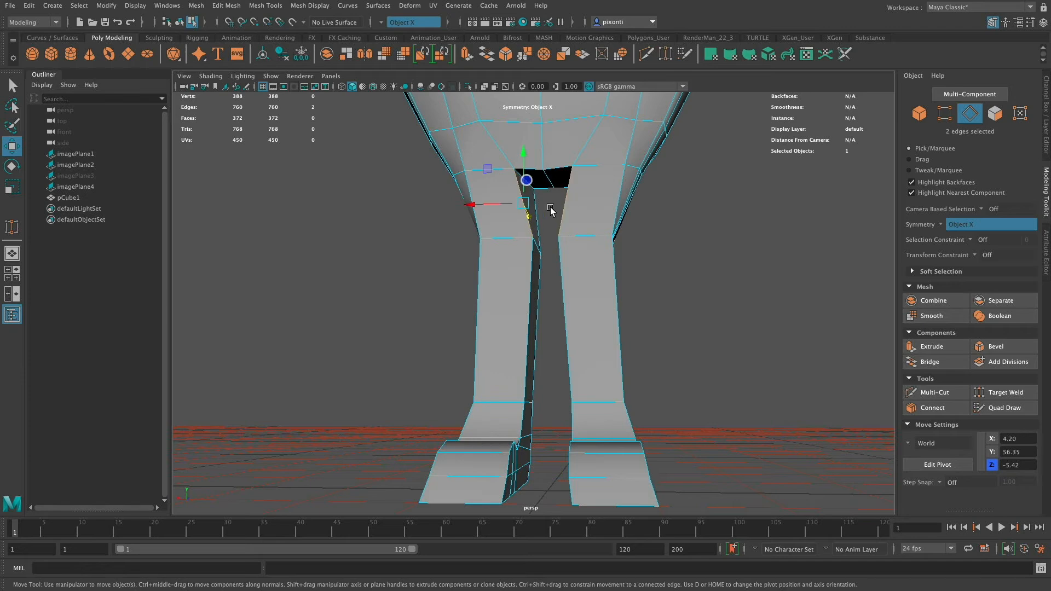
pyautogui.press('q')
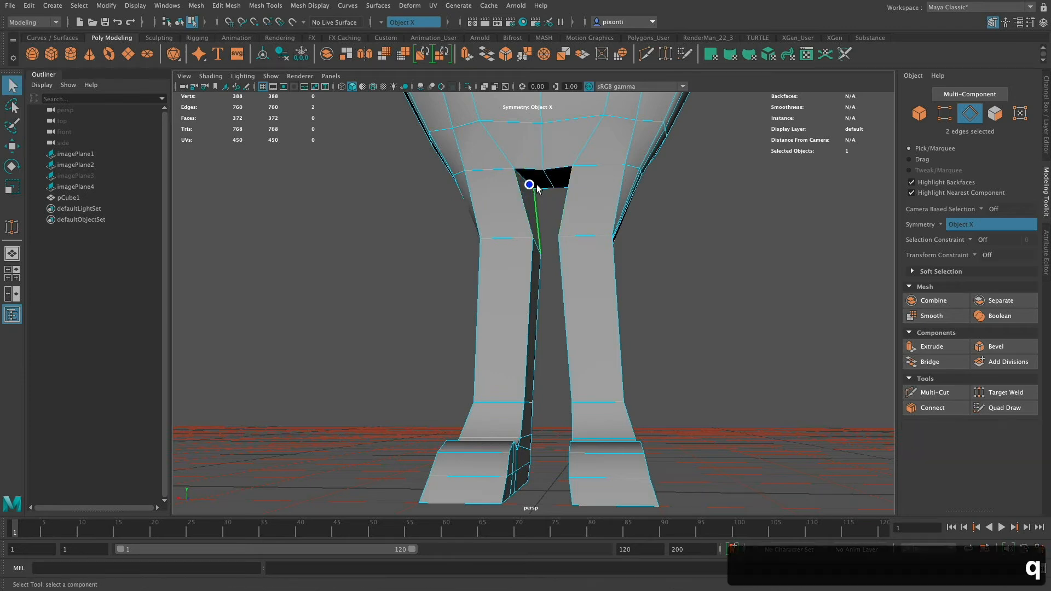
pyautogui.keyDown('alt'); pyautogui.moveTo(562, 203); pyautogui.dragTo(582, 200); pyautogui.keyUp('alt')
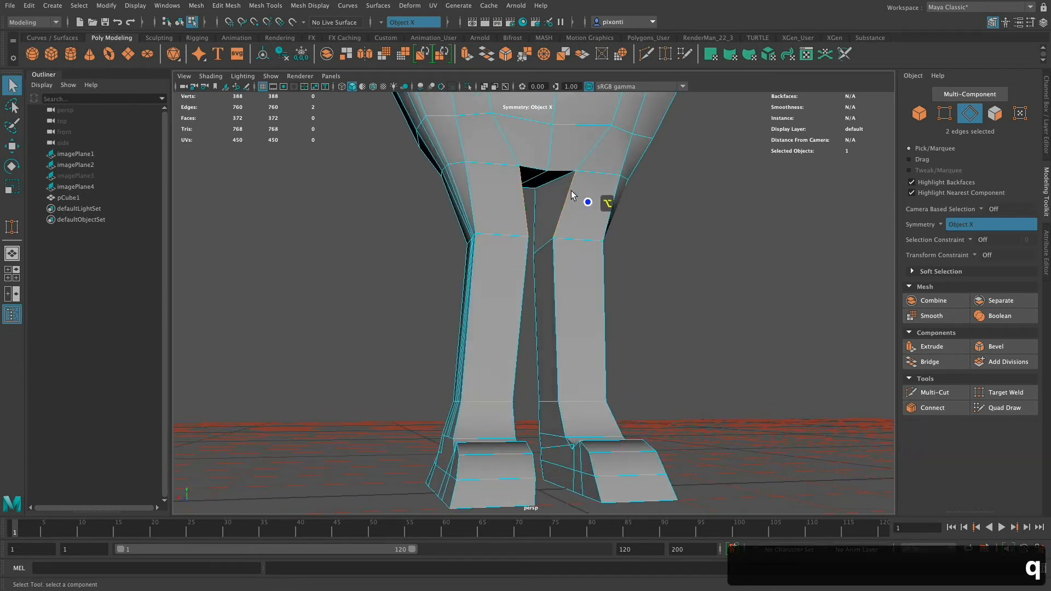
pyautogui.keyDown('alt'); pyautogui.moveTo(582, 199); pyautogui.dragTo(596, 330, button='right'); pyautogui.keyUp('alt')
pyautogui.press('w')
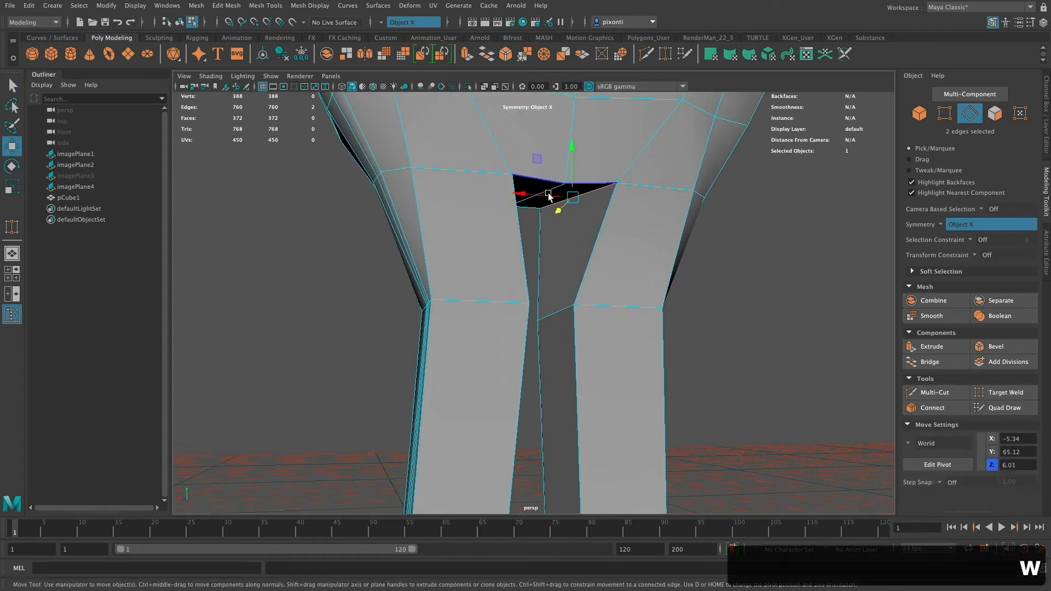
pyautogui.moveTo(552, 196); pyautogui.dragTo(558, 262)
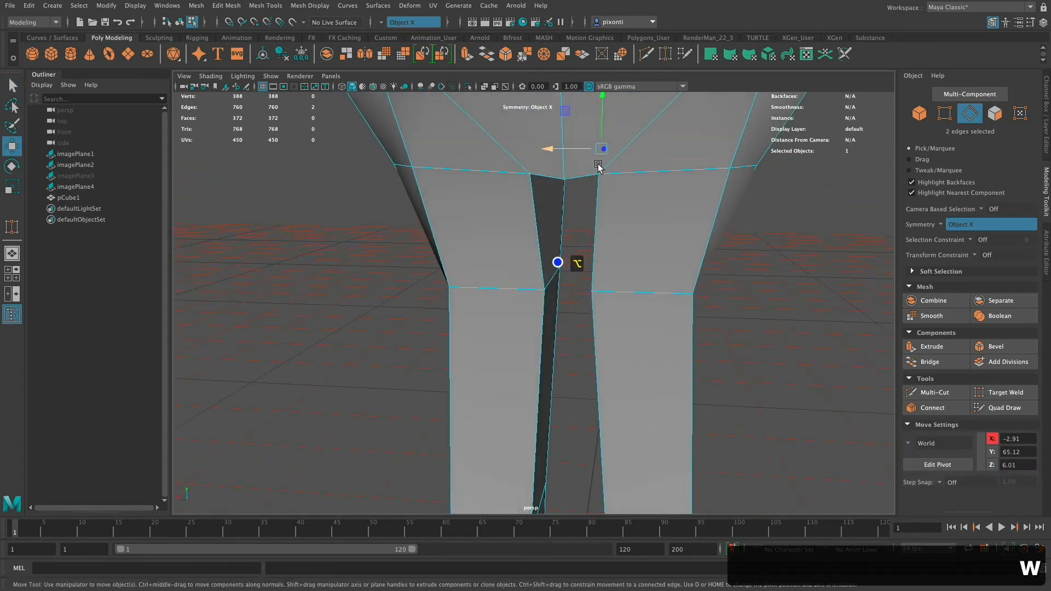
pyautogui.moveTo(601, 122); pyautogui.dragTo(601, 138)
pyautogui.keyDown('alt'); pyautogui.moveTo(613, 201); pyautogui.dragTo(642, 171); pyautogui.keyUp('alt')
pyautogui.moveTo(579, 165); pyautogui.dragTo(553, 205)
pyautogui.keyDown('alt'); pyautogui.moveTo(645, 243); pyautogui.dragTo(628, 252); pyautogui.keyUp('alt')
pyautogui.keyDown('alt'); pyautogui.moveTo(682, 296); pyautogui.dragTo(633, 375); pyautogui.keyUp('alt')
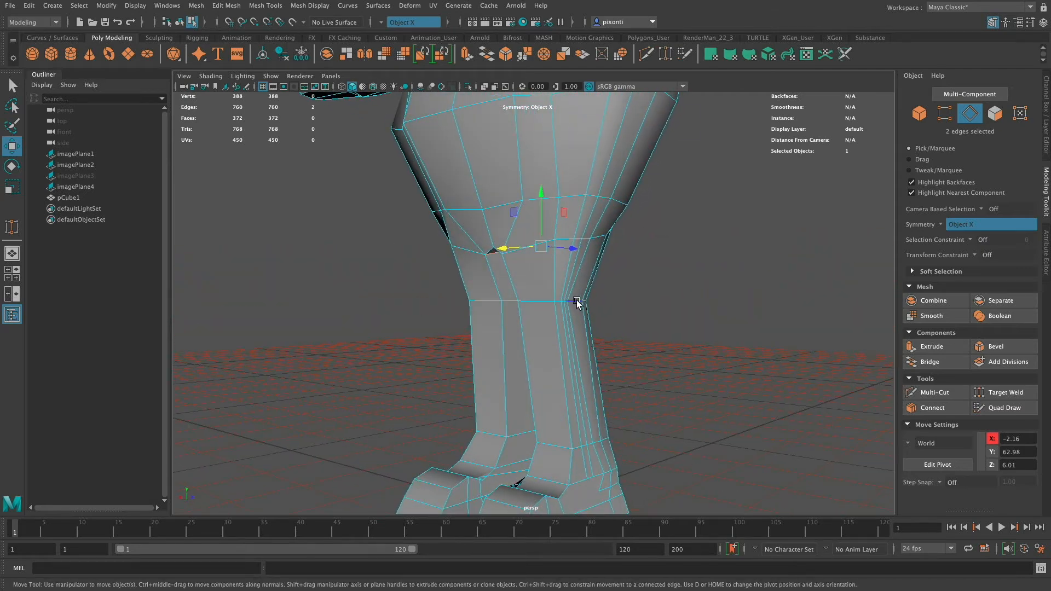
# Lower the knee edge loops on both legs to Y 37.86, following the front reference.
pyautogui.moveTo(562, 267); pyautogui.dragTo(563, 313)
pyautogui.moveTo(610, 359); pyautogui.dragTo(636, 328)
pyautogui.press('space')
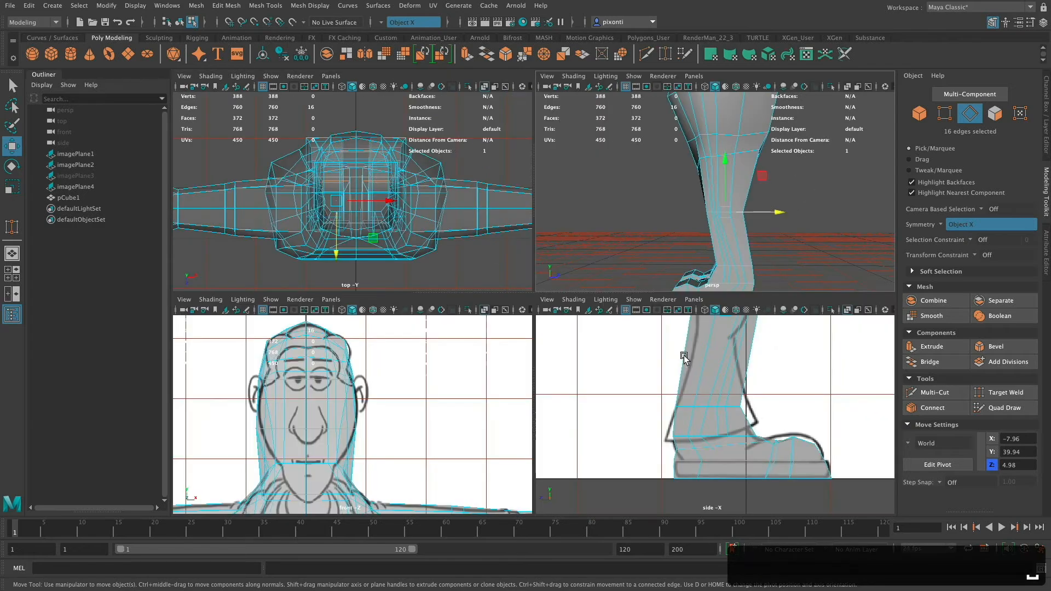
pyautogui.press('space')
pyautogui.keyDown('alt'); pyautogui.moveTo(565, 407); pyautogui.dragTo(589, 246, button='middle'); pyautogui.keyUp('alt')
pyautogui.keyDown('alt'); pyautogui.moveTo(575, 402); pyautogui.dragTo(577, 248, button='middle'); pyautogui.keyUp('alt')
pyautogui.keyDown('alt'); pyautogui.moveTo(579, 362); pyautogui.dragTo(586, 321, button='middle'); pyautogui.keyUp('alt')
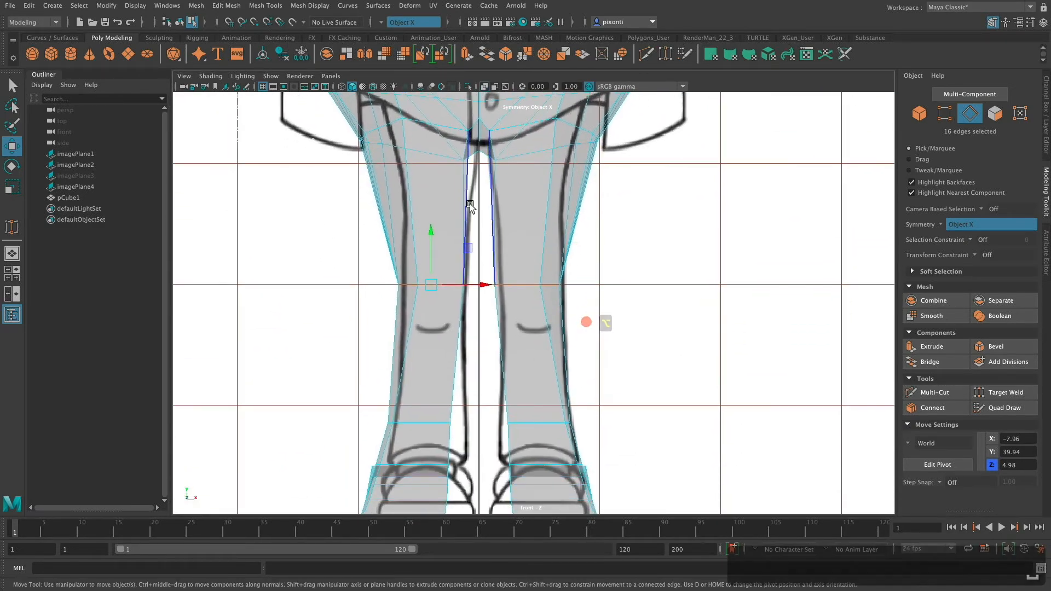
pyautogui.moveTo(430, 251); pyautogui.dragTo(431, 263)
# Shift the ankle and shoe vertices toward the centre line to match the front reference, moving the sole's bottom vertices to X -9.34.
pyautogui.keyDown('alt'); pyautogui.moveTo(532, 398); pyautogui.dragTo(535, 326, button='middle'); pyautogui.keyUp('alt')
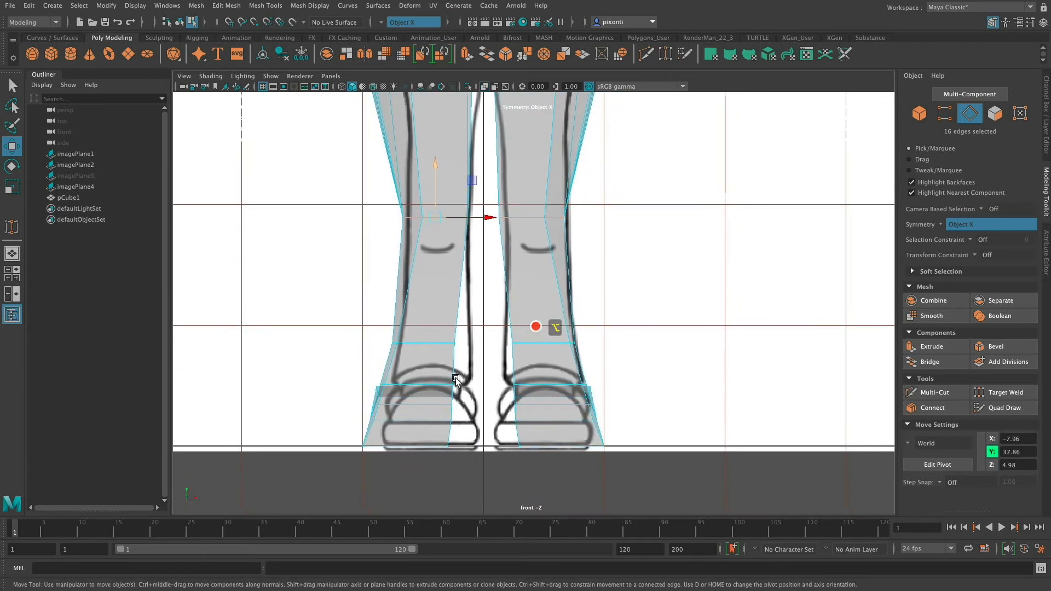
pyautogui.moveTo(415, 293); pyautogui.dragTo(286, 349, button='right')
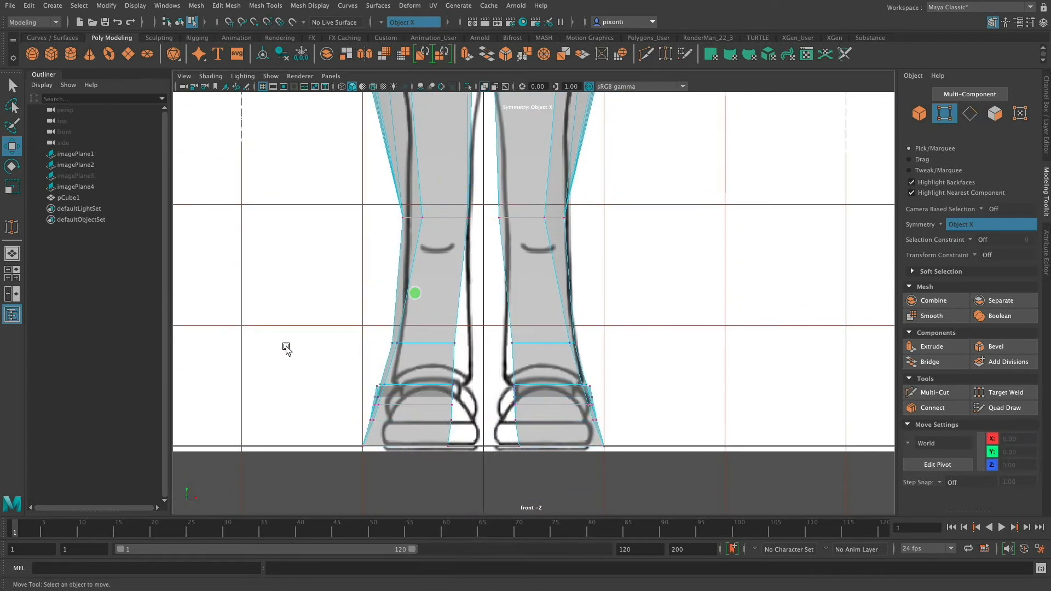
pyautogui.moveTo(473, 469); pyautogui.dragTo(473, 469)
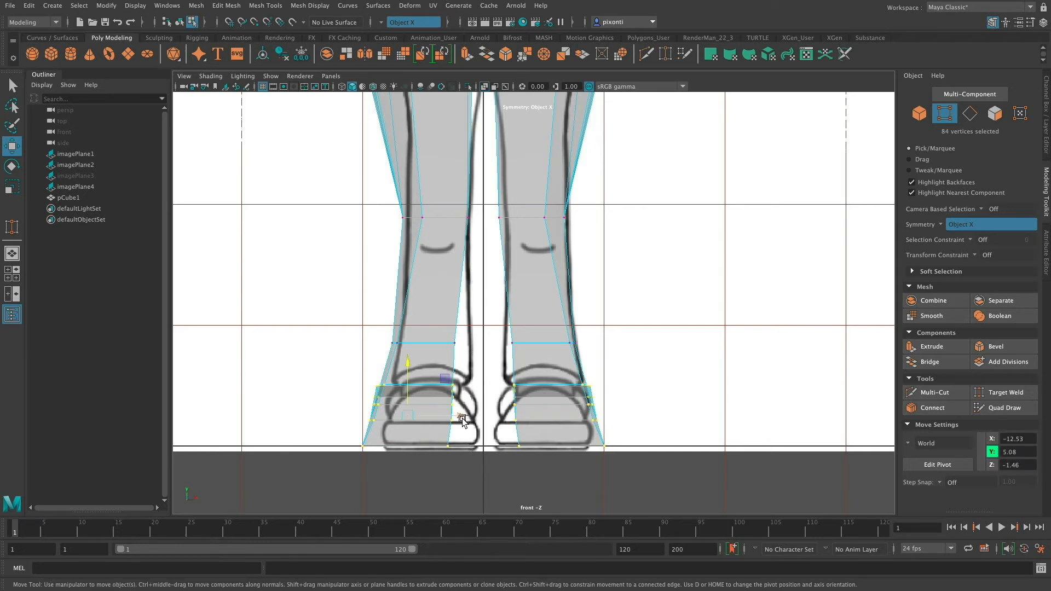
pyautogui.moveTo(462, 420); pyautogui.dragTo(471, 416, button='middle')
pyautogui.press('super+z')
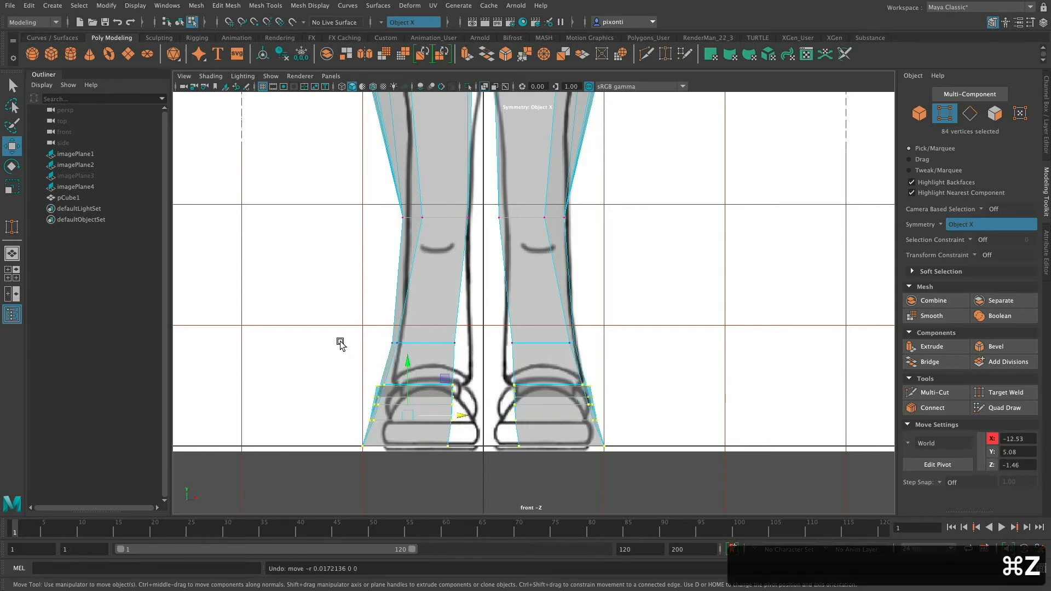
pyautogui.moveTo(318, 317); pyautogui.dragTo(312, 312)
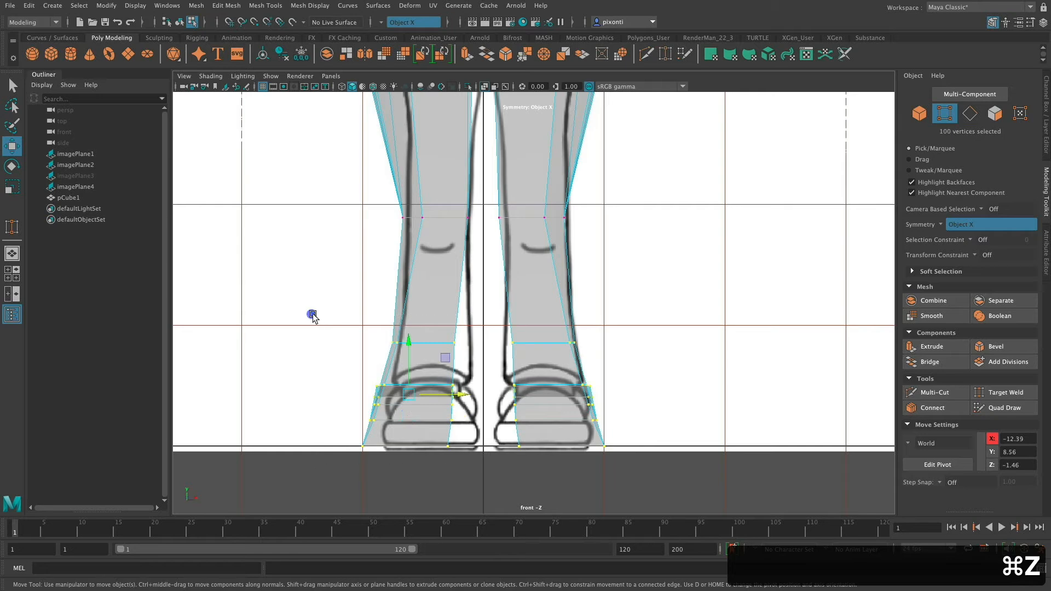
pyautogui.moveTo(458, 393); pyautogui.dragTo(473, 396)
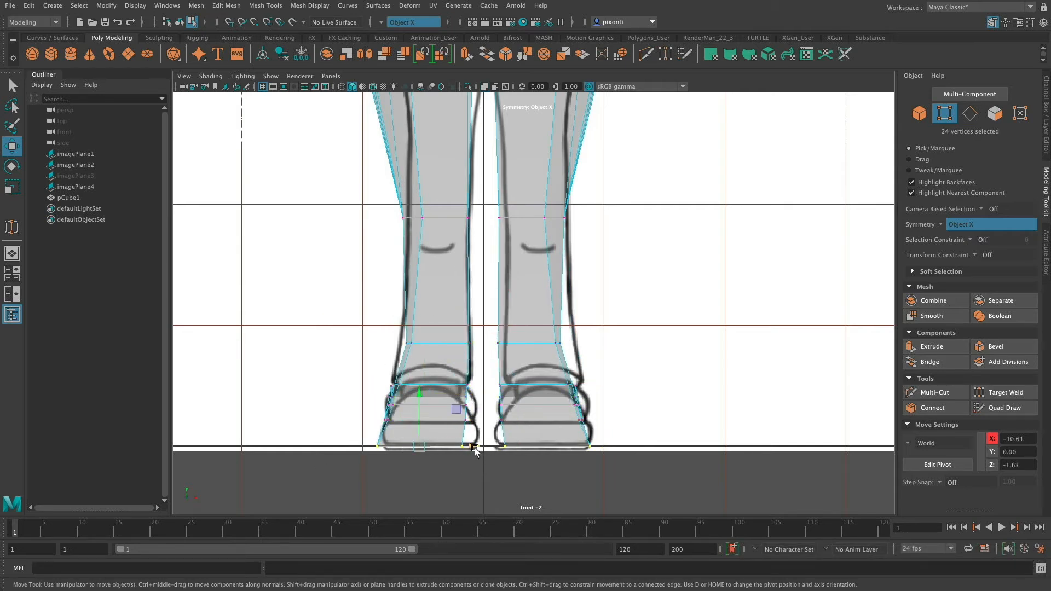
pyautogui.moveTo(475, 450); pyautogui.dragTo(481, 450)
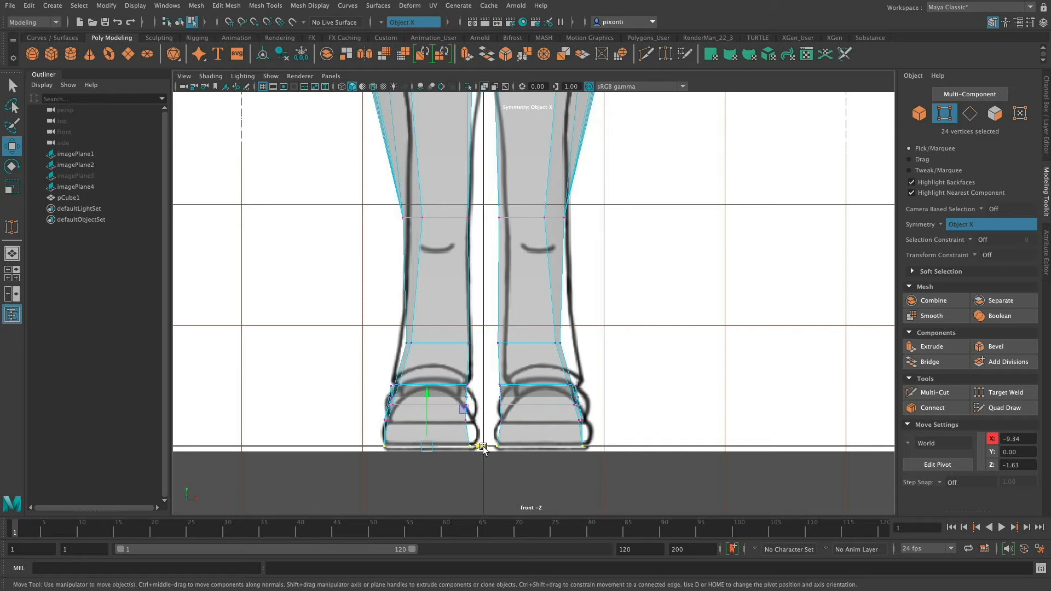
# Move the inner sole vertices of the shoes to X -0.95 and the inner side vertices above them to X -1.84.
pyautogui.scroll(5, 461, 407)
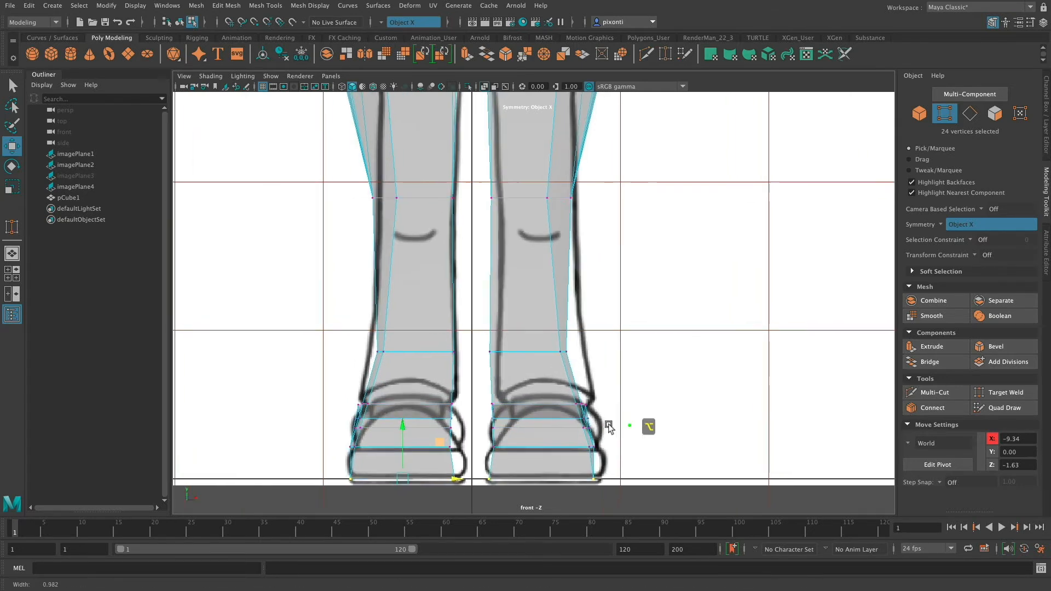
pyautogui.keyDown('alt'); pyautogui.moveTo(470, 413); pyautogui.dragTo(528, 346, button='middle'); pyautogui.keyUp('alt')
pyautogui.keyDown('alt'); pyautogui.moveTo(528, 345); pyautogui.dragTo(576, 346, button='right'); pyautogui.keyUp('alt')
pyautogui.moveTo(526, 340); pyautogui.dragTo(543, 342)
pyautogui.moveTo(523, 386); pyautogui.dragTo(552, 397)
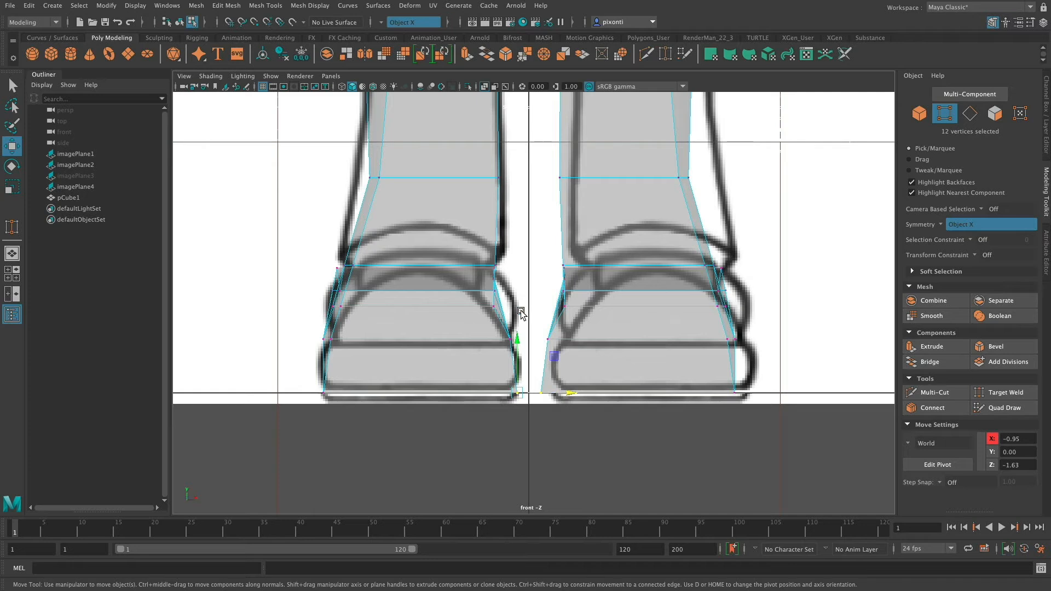
pyautogui.moveTo(534, 307)
pyautogui.mouseDown()
pyautogui.moveTo(549, 305)
pyautogui.moveTo(545, 294)
pyautogui.mouseUp()
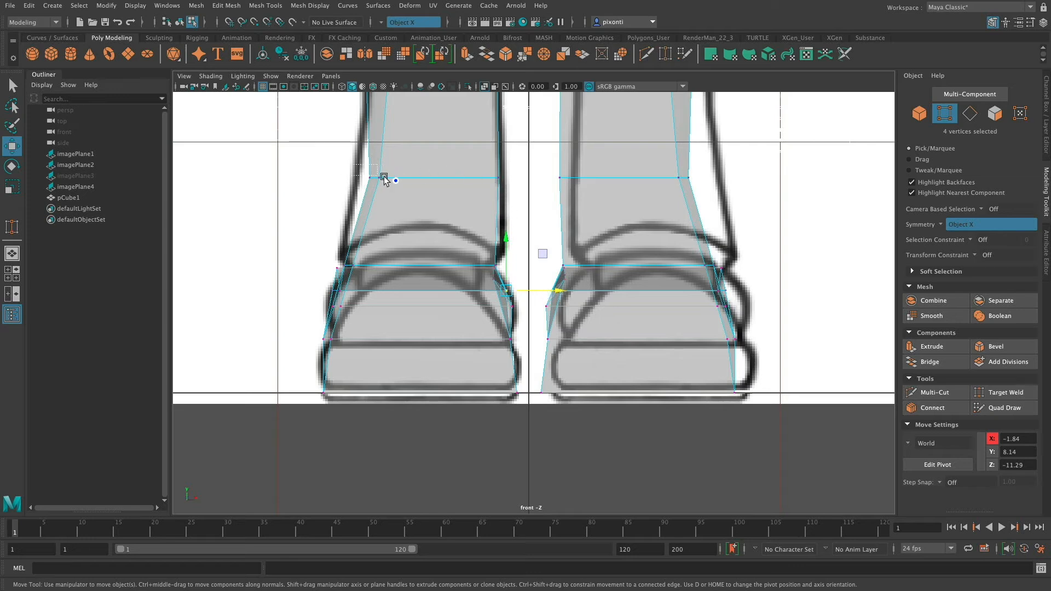
# Fit the edge loop above the ankles to the front reference, placing its outer vertices at X -13.44 and inner vertices at X -2.17.
pyautogui.moveTo(409, 177); pyautogui.dragTo(401, 180)
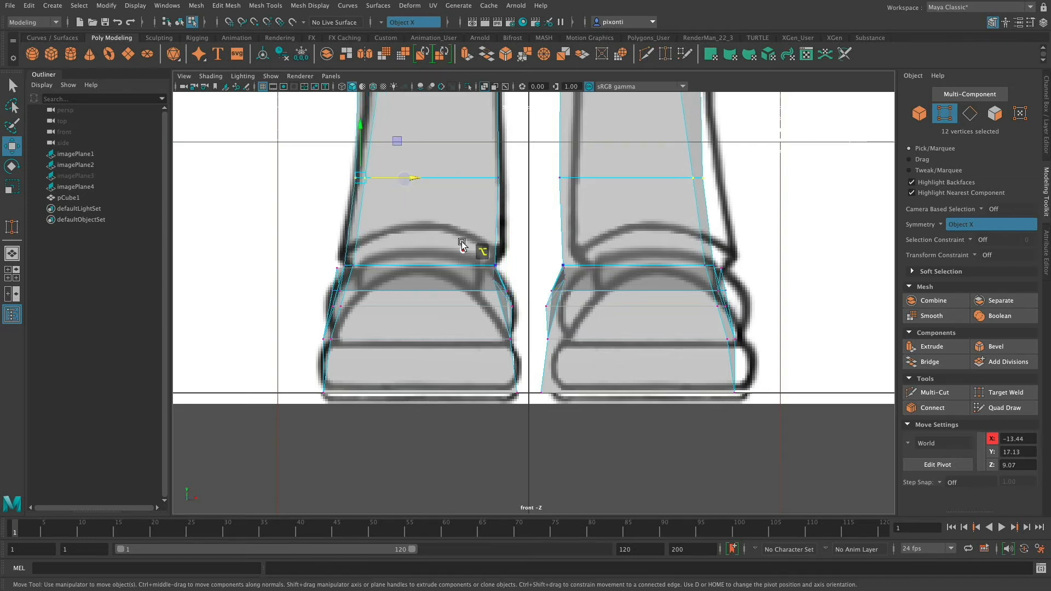
pyautogui.keyDown('alt'); pyautogui.moveTo(469, 242); pyautogui.dragTo(494, 298, button='middle'); pyautogui.keyUp('alt')
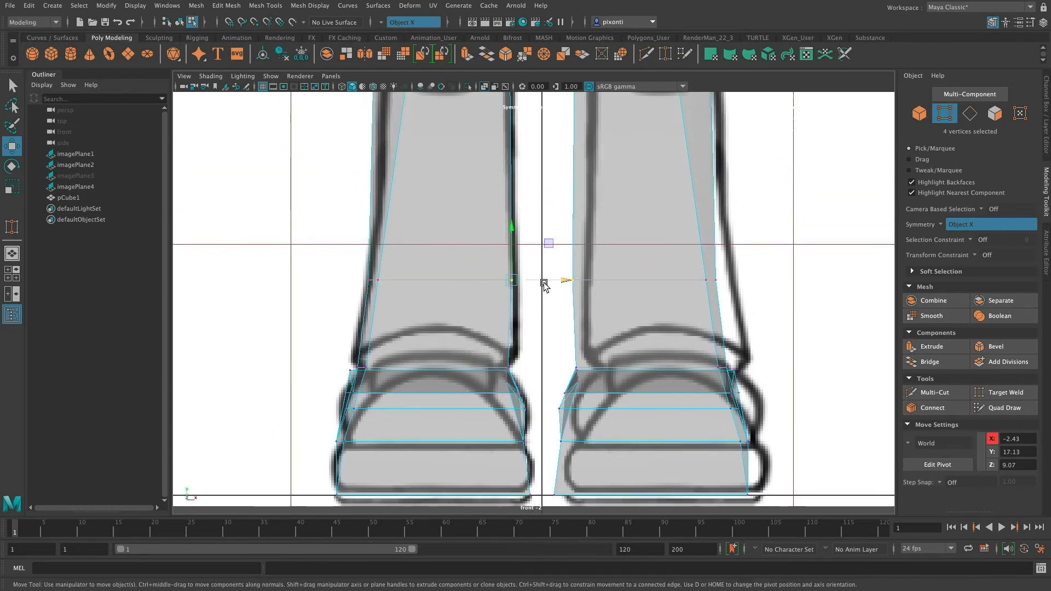
pyautogui.moveTo(544, 284); pyautogui.dragTo(548, 281)
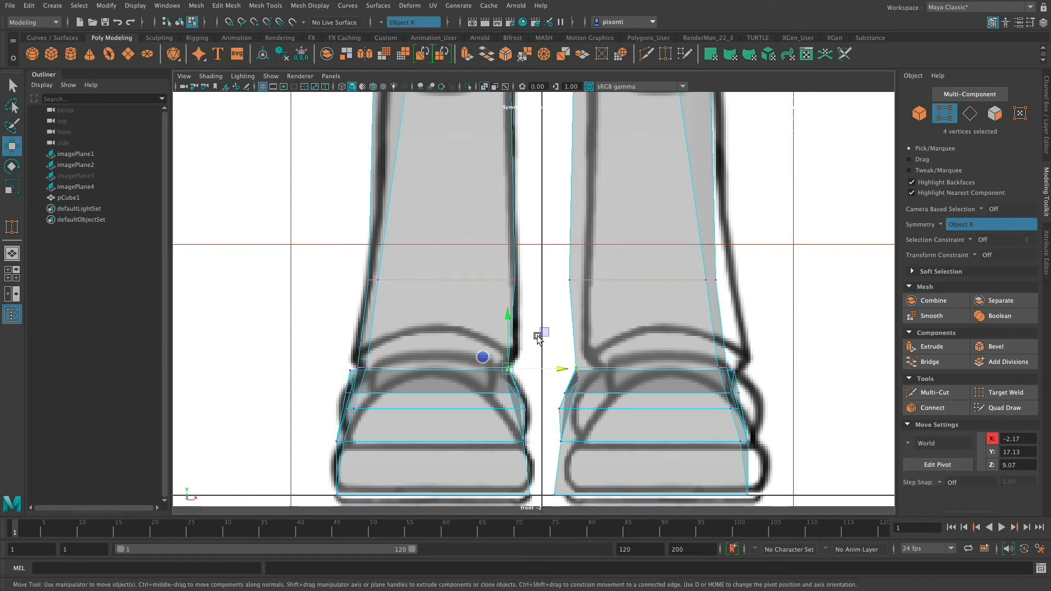
# Pull the inner ankle vertices toward the centre line and set the inner vertices above the sole to X -0.90.
pyautogui.moveTo(544, 332); pyautogui.dragTo(552, 375)
pyautogui.press('super+z')
pyautogui.keyDown('alt'); pyautogui.moveTo(540, 354); pyautogui.dragTo(502, 383, button='middle'); pyautogui.keyUp('alt')
pyautogui.moveTo(531, 393); pyautogui.dragTo(538, 393)
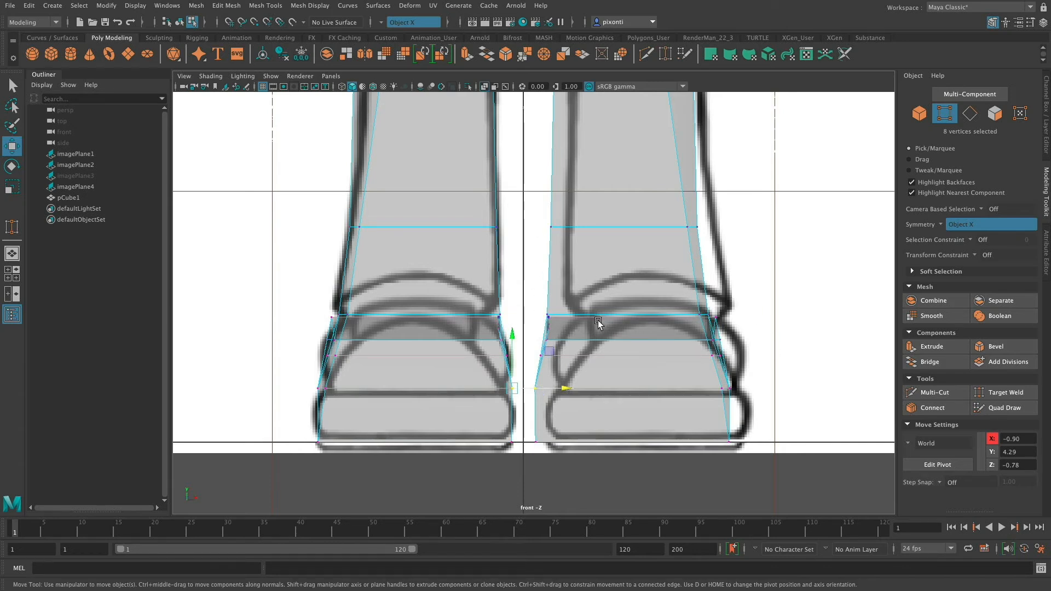
# Match the torso sides to the jacket outline, moving the waist vertices to X 32.59 and the lower jacket vertices out to X -32.64.
pyautogui.moveTo(766, 303)
pyautogui.keyDown('alt'); pyautogui.mouseDown(button='middle')
pyautogui.moveTo(684, 481)
pyautogui.moveTo(696, 424)
pyautogui.moveTo(685, 392)
pyautogui.moveTo(692, 338)
pyautogui.mouseUp(button='middle'); pyautogui.keyUp('alt')
pyautogui.moveTo(692, 338)
pyautogui.keyDown('alt'); pyautogui.mouseDown(button='right')
pyautogui.moveTo(536, 345)
pyautogui.moveTo(438, 331)
pyautogui.mouseUp(button='right'); pyautogui.keyUp('alt')
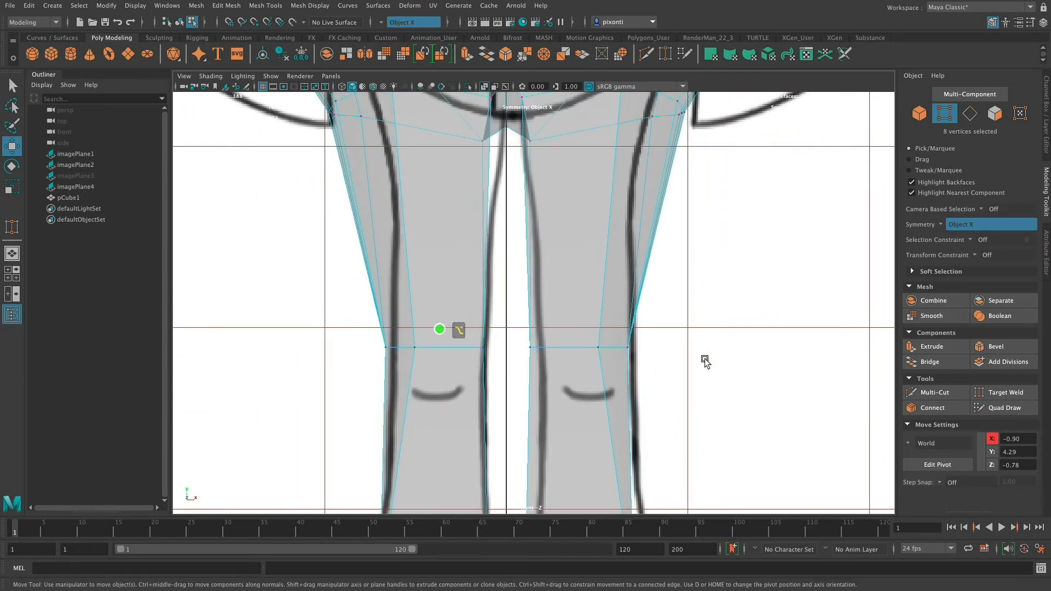
pyautogui.keyDown('alt'); pyautogui.moveTo(705, 359); pyautogui.dragTo(394, 363, button='right'); pyautogui.keyUp('alt')
pyautogui.keyDown('alt'); pyautogui.moveTo(657, 362); pyautogui.dragTo(461, 374, button='right'); pyautogui.keyUp('alt')
pyautogui.keyDown('alt'); pyautogui.moveTo(592, 365); pyautogui.dragTo(599, 423, button='middle'); pyautogui.keyUp('alt')
pyautogui.keyDown('alt'); pyautogui.moveTo(639, 310); pyautogui.dragTo(631, 260, button='middle'); pyautogui.keyUp('alt')
pyautogui.moveTo(637, 388)
pyautogui.keyDown('alt'); pyautogui.mouseDown(button='middle')
pyautogui.moveTo(640, 298)
pyautogui.moveTo(638, 429)
pyautogui.mouseUp(button='middle'); pyautogui.keyUp('alt')
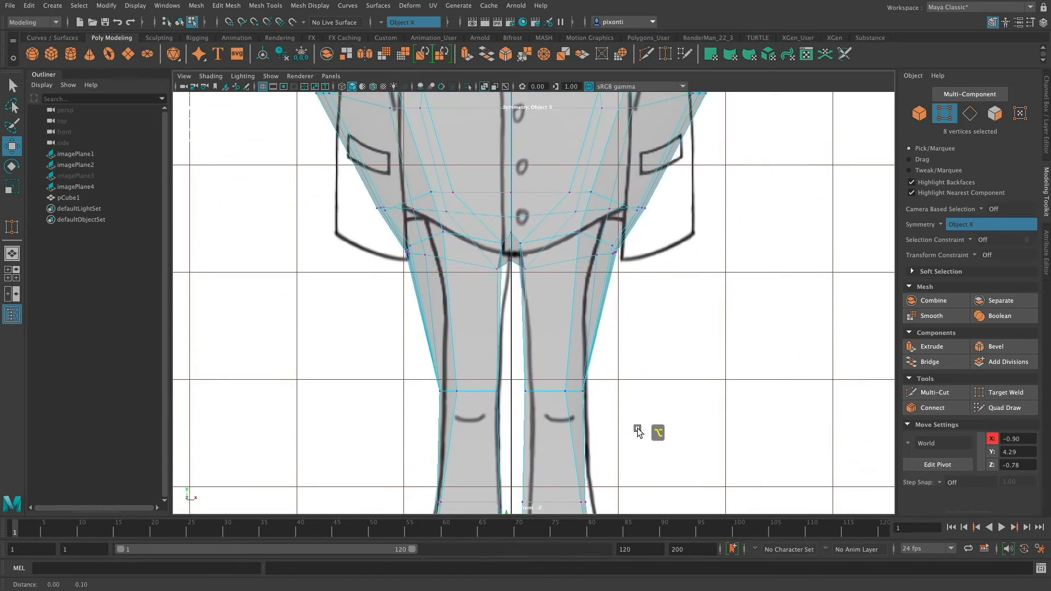
pyautogui.keyDown('alt'); pyautogui.moveTo(660, 232); pyautogui.dragTo(657, 368, button='middle'); pyautogui.keyUp('alt')
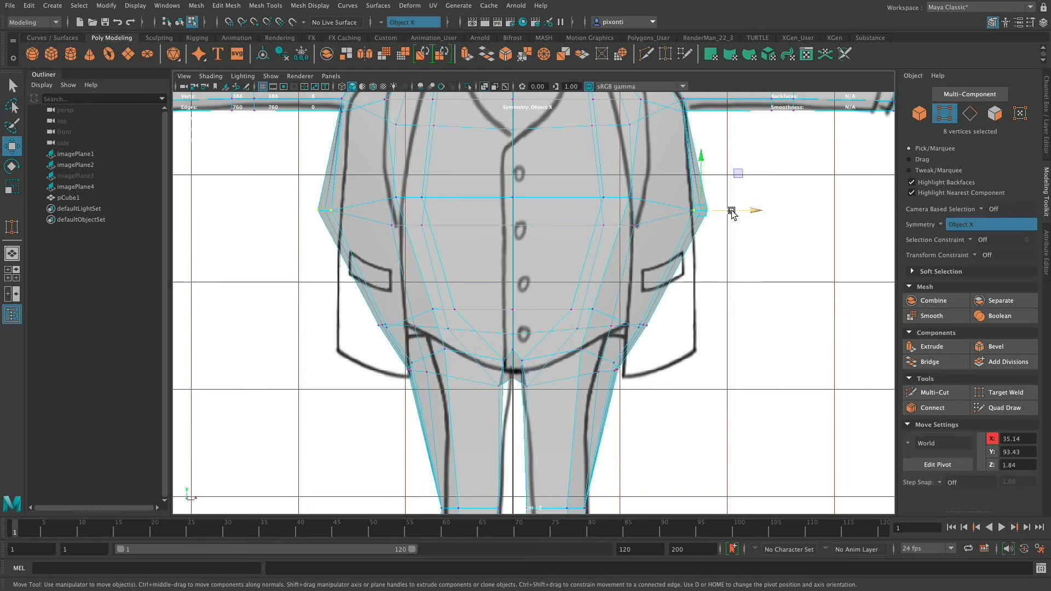
pyautogui.moveTo(732, 211); pyautogui.dragTo(718, 211)
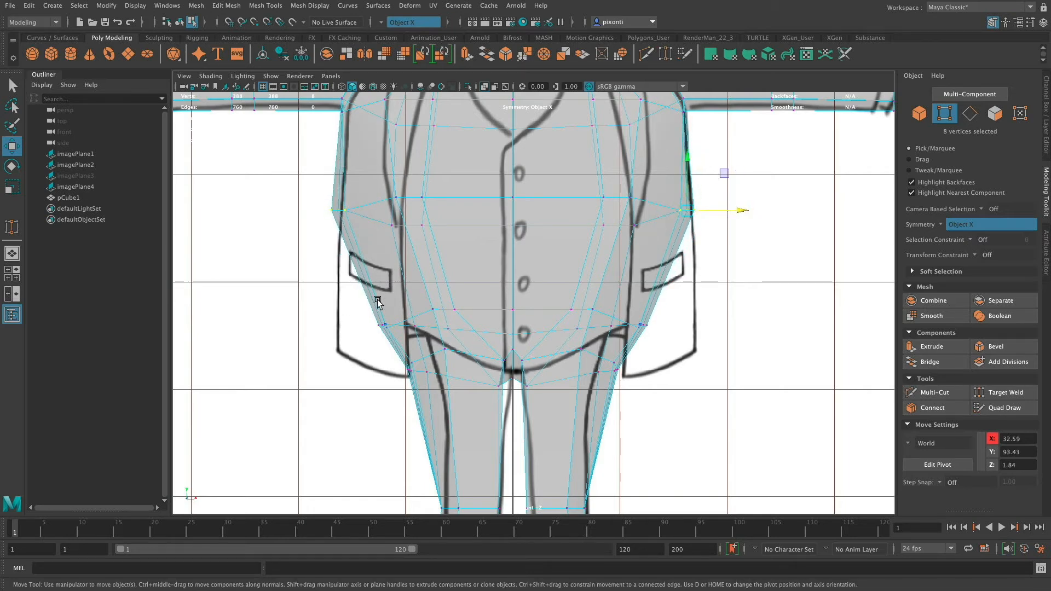
pyautogui.moveTo(405, 326); pyautogui.dragTo(369, 328)
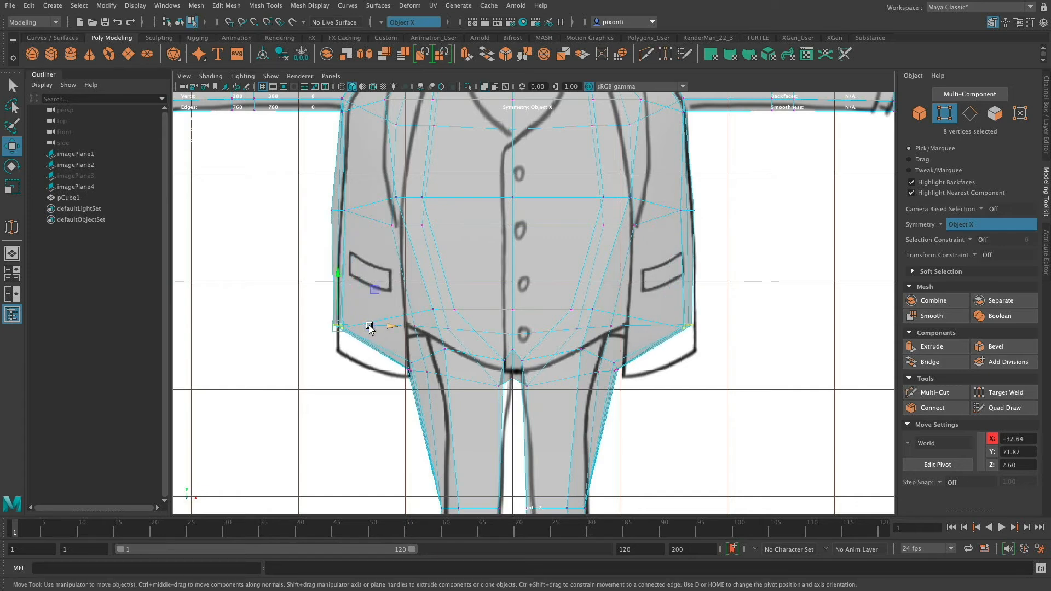
# Move the crotch vertices toward the centre line and the outer vertices at the top of the thighs inward to follow the front reference.
pyautogui.moveTo(621, 369)
pyautogui.keyDown('alt'); pyautogui.mouseDown(button='middle')
pyautogui.moveTo(639, 316)
pyautogui.moveTo(639, 348)
pyautogui.mouseUp(button='middle'); pyautogui.keyUp('alt')
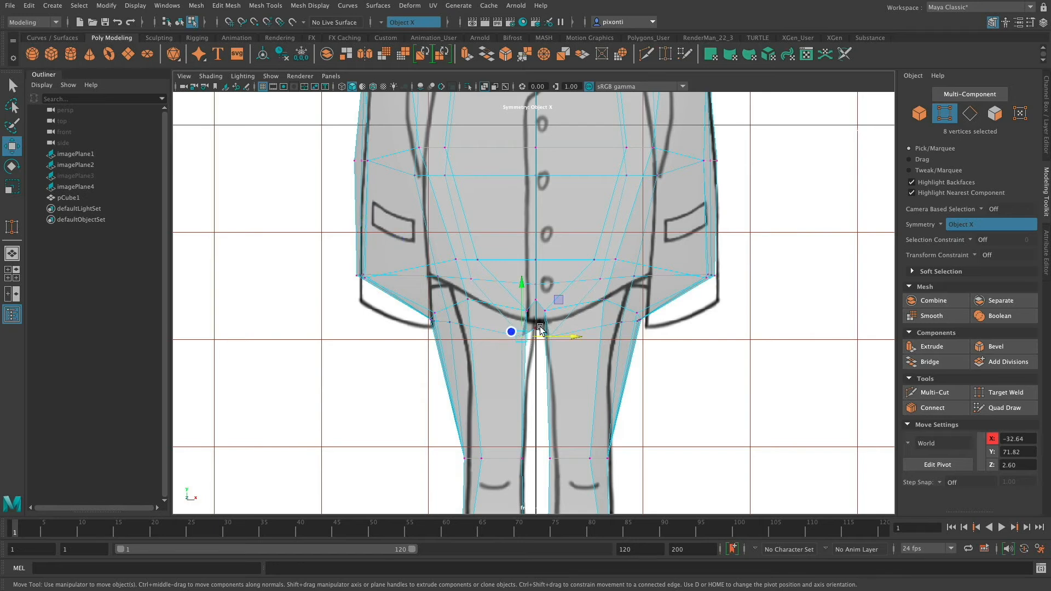
pyautogui.moveTo(521, 308); pyautogui.dragTo(570, 333)
pyautogui.keyDown('alt'); pyautogui.moveTo(624, 390); pyautogui.dragTo(619, 263, button='middle'); pyautogui.keyUp('alt')
pyautogui.keyDown('alt'); pyautogui.moveTo(623, 320); pyautogui.dragTo(633, 382, button='middle'); pyautogui.keyUp('alt')
pyautogui.moveTo(644, 314); pyautogui.dragTo(613, 278)
pyautogui.moveTo(673, 290); pyautogui.dragTo(661, 291)
# Move the vertex pair at the lapel ends to X -21.30 and the nearby inner torso pair at Y 95.91 to X -14.08.
pyautogui.keyDown('alt'); pyautogui.moveTo(614, 345); pyautogui.dragTo(584, 292, button='middle'); pyautogui.keyUp('alt')
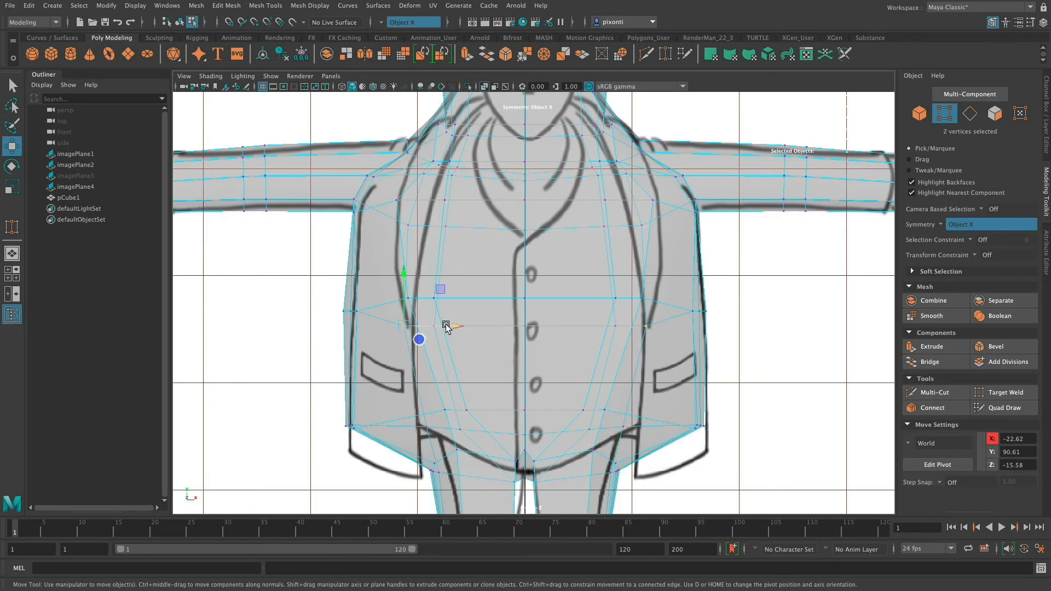
pyautogui.moveTo(439, 328); pyautogui.dragTo(445, 328)
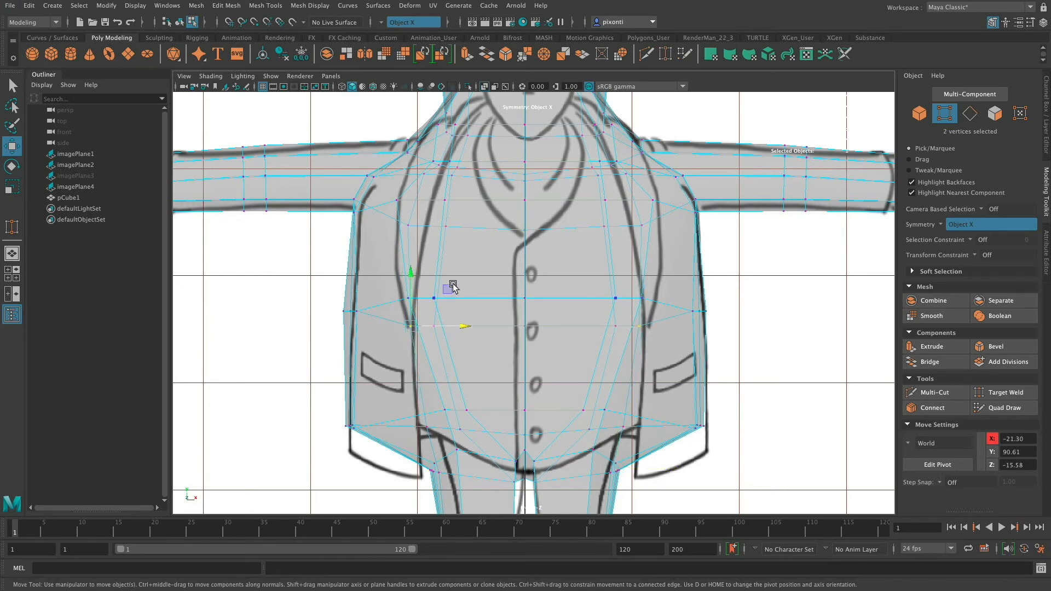
pyautogui.moveTo(453, 287); pyautogui.dragTo(464, 288)
pyautogui.press('super+z')
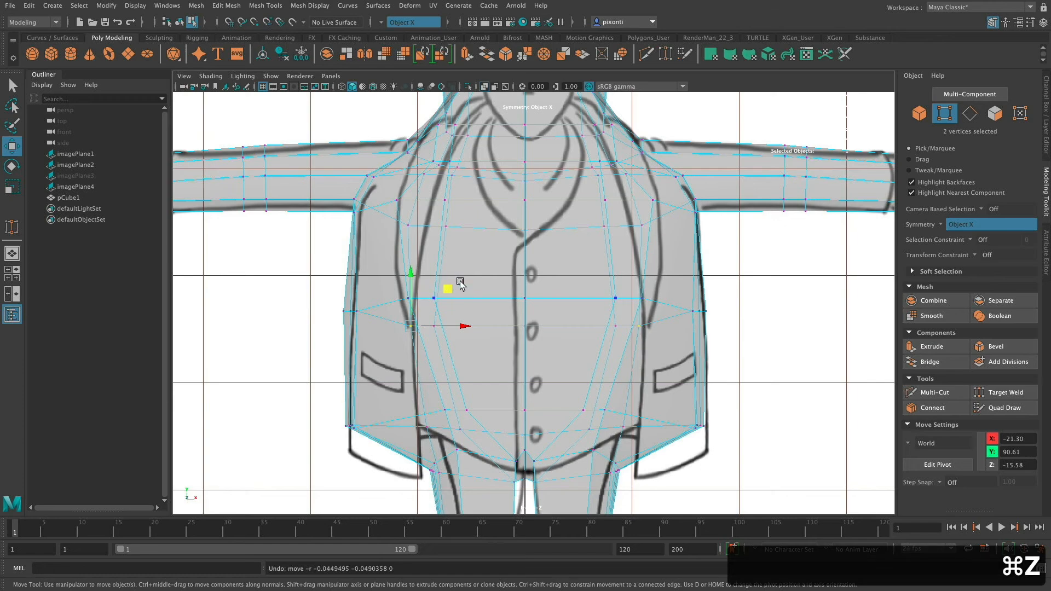
pyautogui.moveTo(474, 299); pyautogui.dragTo(485, 298)
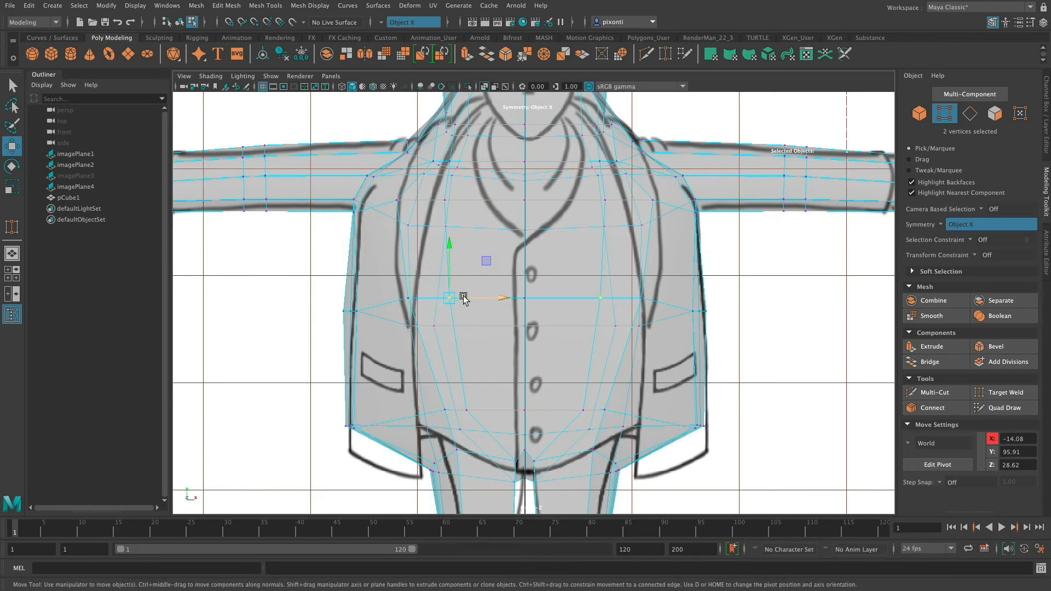
# Examine the shape of the body, legs and shoes in the side and perspective views from several angles.
pyautogui.press('space')
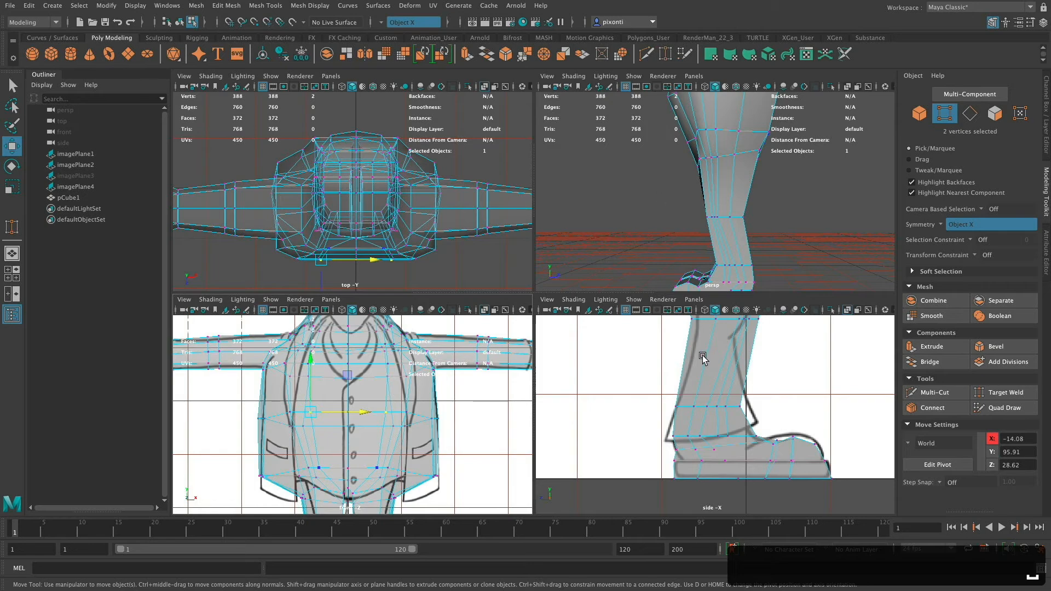
pyautogui.press('space')
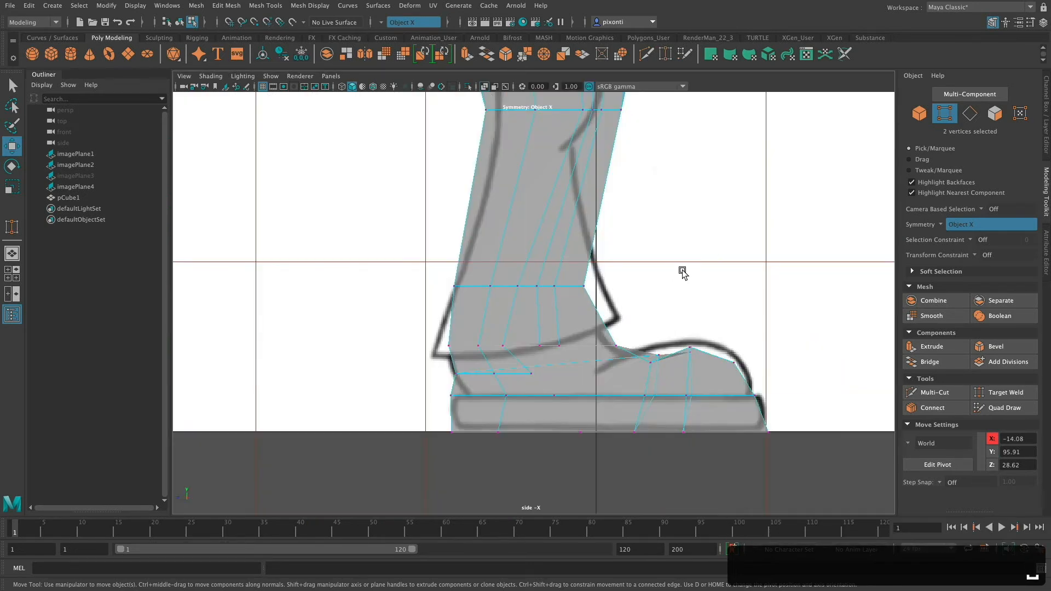
pyautogui.press('space')
pyautogui.press('space')
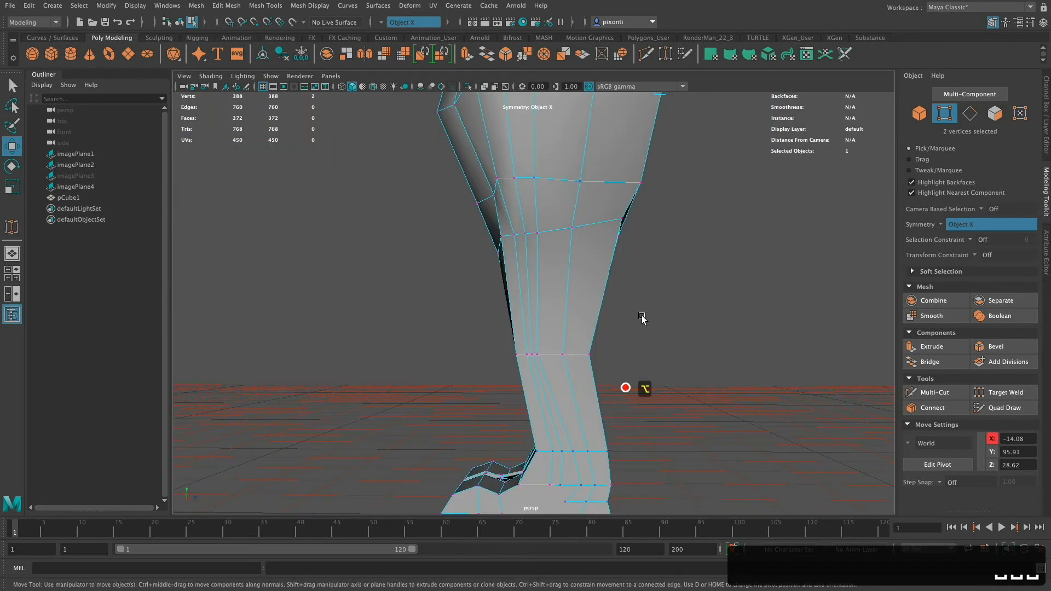
pyautogui.keyDown('alt'); pyautogui.moveTo(643, 319); pyautogui.dragTo(647, 367, button='middle'); pyautogui.keyUp('alt')
pyautogui.keyDown('alt'); pyautogui.moveTo(646, 368); pyautogui.dragTo(616, 356); pyautogui.keyUp('alt')
pyautogui.keyDown('alt'); pyautogui.moveTo(615, 356); pyautogui.dragTo(484, 359, button='right'); pyautogui.keyUp('alt')
pyautogui.keyDown('alt'); pyautogui.moveTo(520, 347); pyautogui.dragTo(556, 402); pyautogui.keyUp('alt')
pyautogui.keyDown('alt'); pyautogui.moveTo(626, 339); pyautogui.dragTo(586, 337); pyautogui.keyUp('alt')
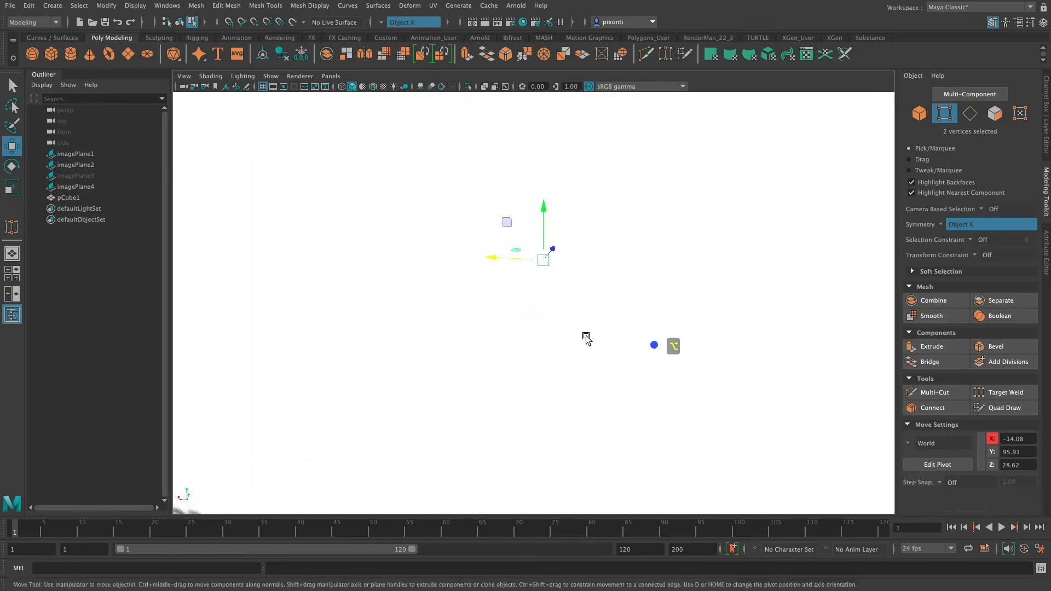
pyautogui.keyDown('alt'); pyautogui.moveTo(586, 338); pyautogui.dragTo(540, 360, button='right'); pyautogui.keyUp('alt')
pyautogui.keyDown('alt'); pyautogui.moveTo(583, 352); pyautogui.dragTo(609, 361); pyautogui.keyUp('alt')
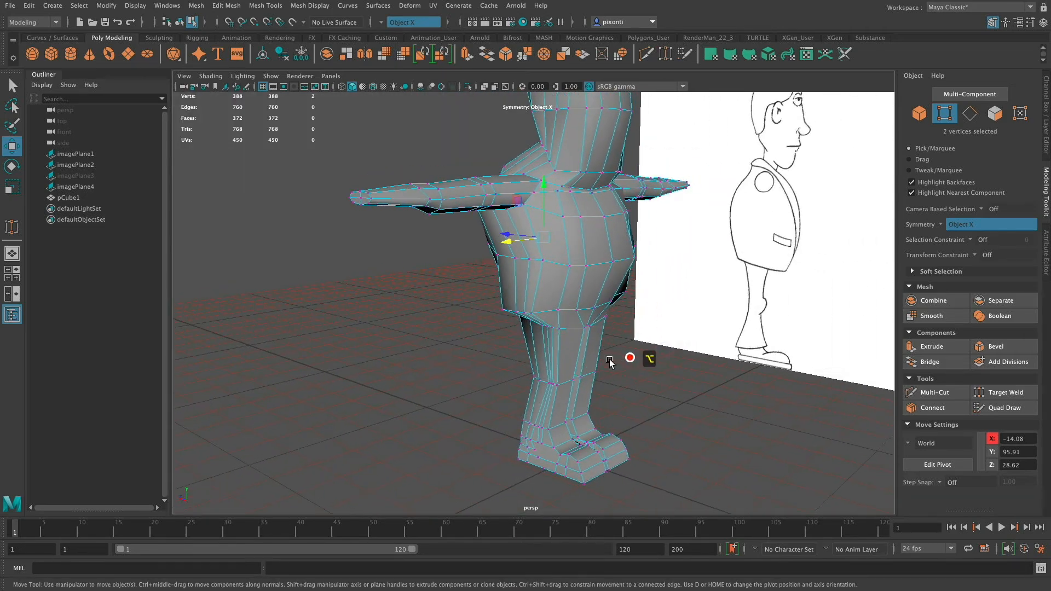
pyautogui.keyDown('alt'); pyautogui.moveTo(611, 362); pyautogui.dragTo(718, 389, button='right'); pyautogui.keyUp('alt')
pyautogui.keyDown('alt'); pyautogui.moveTo(626, 359); pyautogui.dragTo(605, 282, button='middle'); pyautogui.keyUp('alt')
pyautogui.keyDown('alt'); pyautogui.moveTo(564, 284); pyautogui.dragTo(635, 296); pyautogui.keyUp('alt')
pyautogui.keyDown('alt'); pyautogui.moveTo(635, 295); pyautogui.dragTo(631, 301, button='middle'); pyautogui.keyUp('alt')
pyautogui.keyDown('alt'); pyautogui.moveTo(558, 356); pyautogui.dragTo(697, 343); pyautogui.keyUp('alt')
pyautogui.keyDown('alt'); pyautogui.moveTo(697, 343); pyautogui.dragTo(670, 323, button='right'); pyautogui.keyUp('alt')
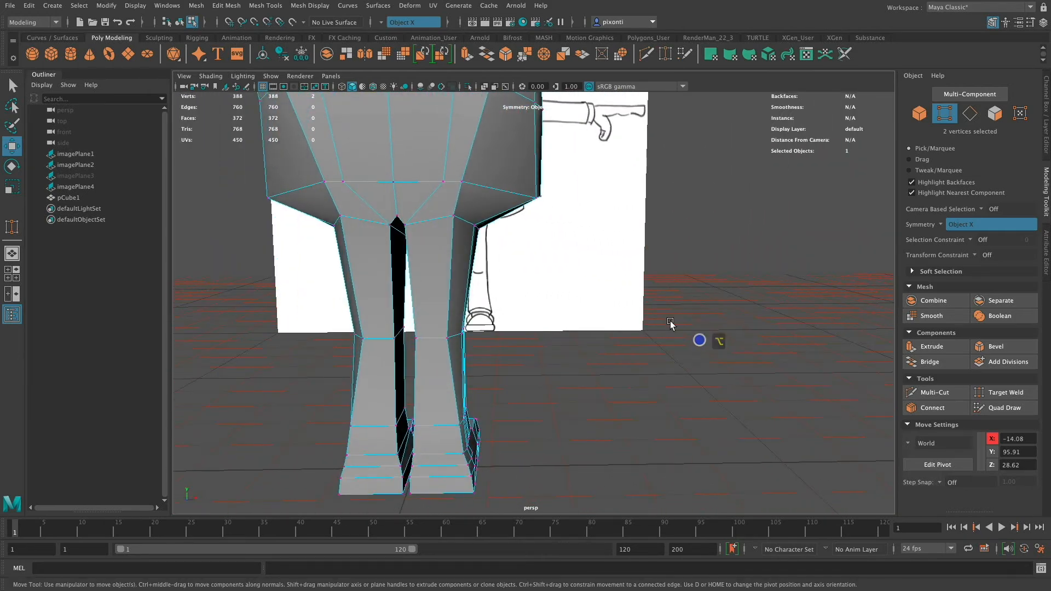
# Select the vertical edges down the back of both legs from thigh to heel and move them to X 9.74.
pyautogui.press('q')
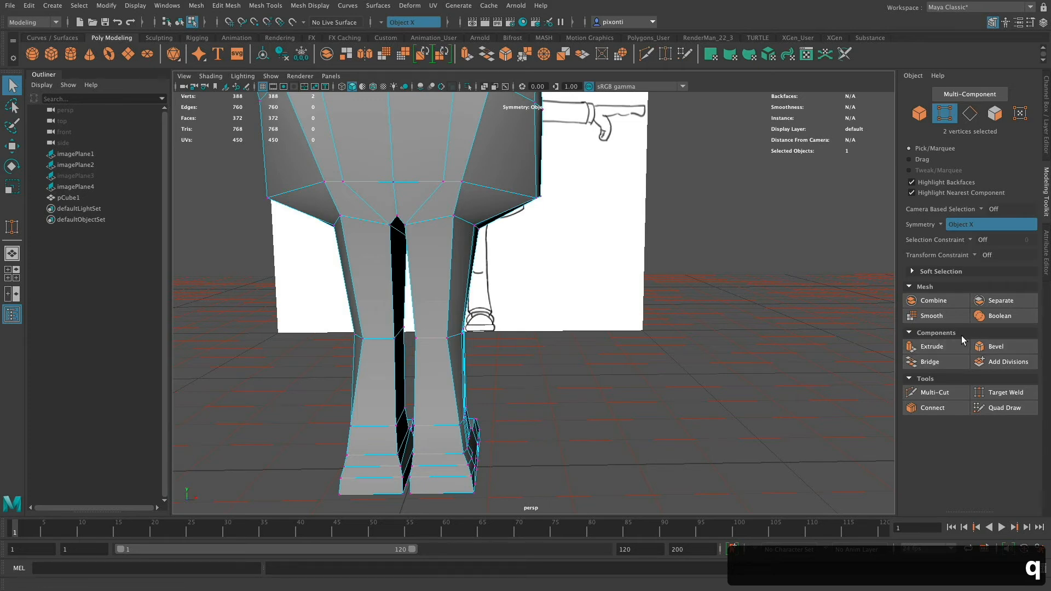
pyautogui.doubleClick(446, 306)
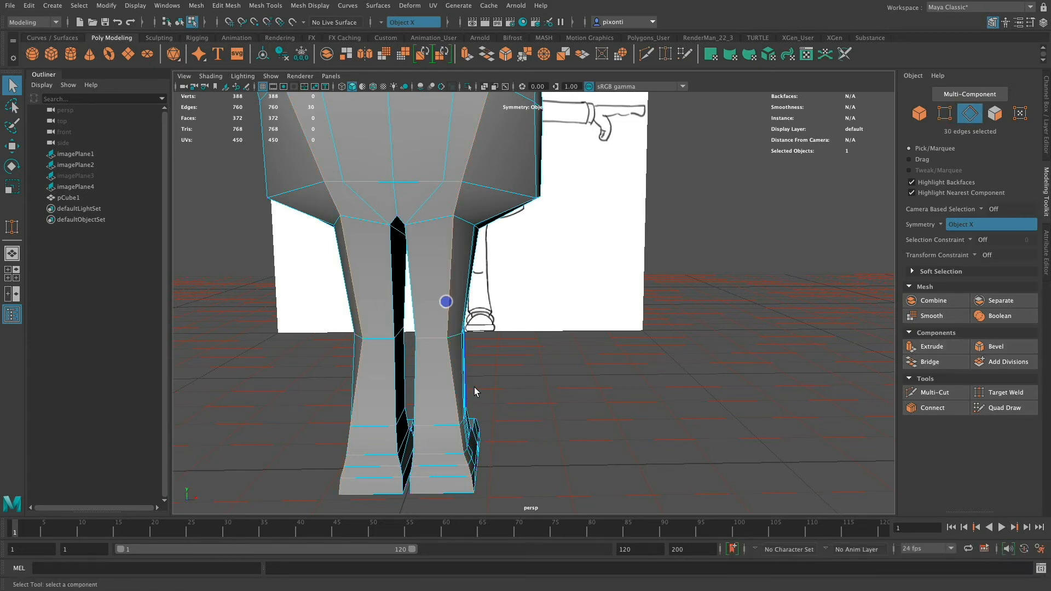
pyautogui.keyDown('alt'); pyautogui.moveTo(508, 365); pyautogui.dragTo(461, 362); pyautogui.keyUp('alt')
pyautogui.click(582, 362)
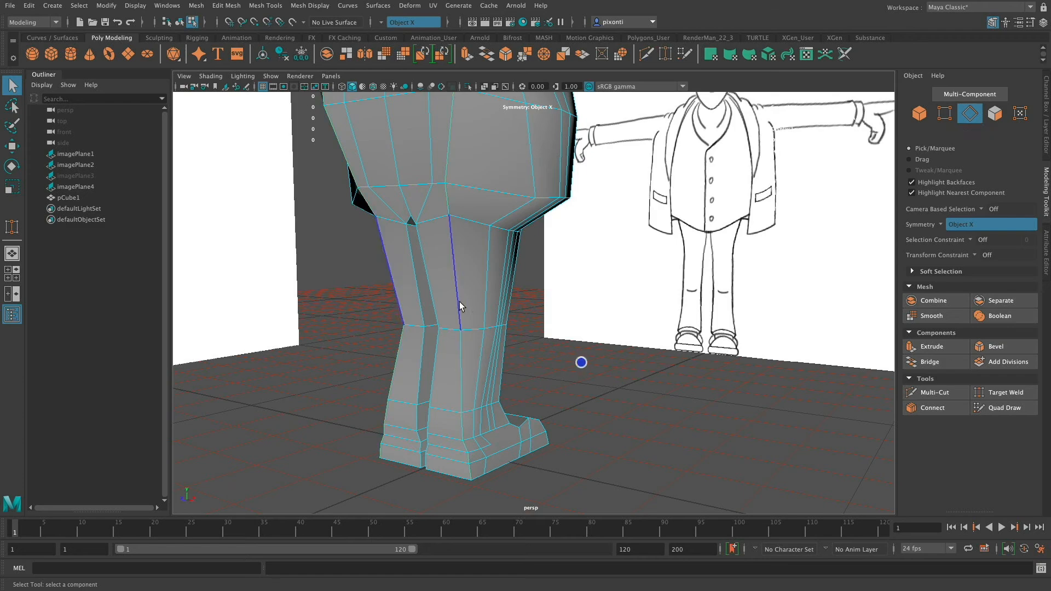
pyautogui.click(459, 301)
pyautogui.click(463, 392)
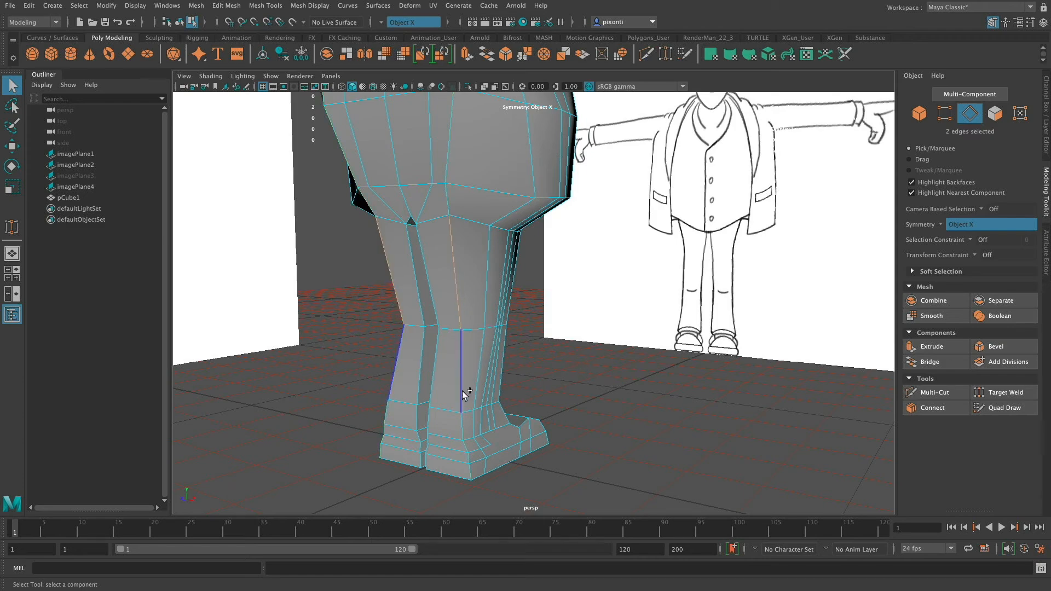
pyautogui.doubleClick(470, 470)
pyautogui.keyDown('alt'); pyautogui.moveTo(468, 394); pyautogui.dragTo(484, 359); pyautogui.keyUp('alt')
pyautogui.press('w')
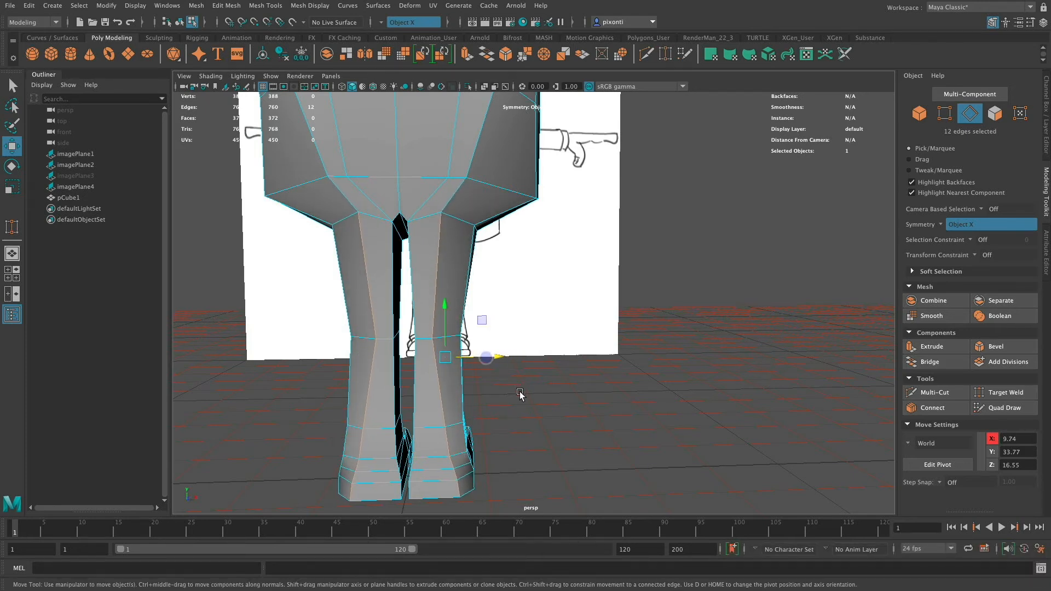
pyautogui.keyDown('alt'); pyautogui.moveTo(519, 392); pyautogui.dragTo(710, 390); pyautogui.keyUp('alt')
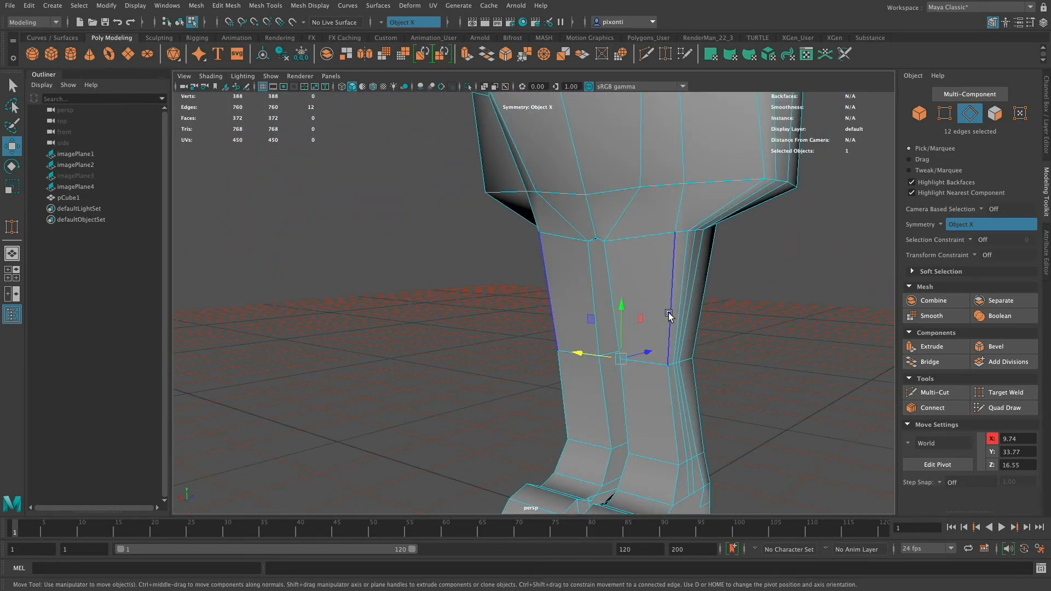
pyautogui.press('super+z')
pyautogui.press('super+z')
pyautogui.press('super+z')
pyautogui.press('super+z')
pyautogui.press('super+z')
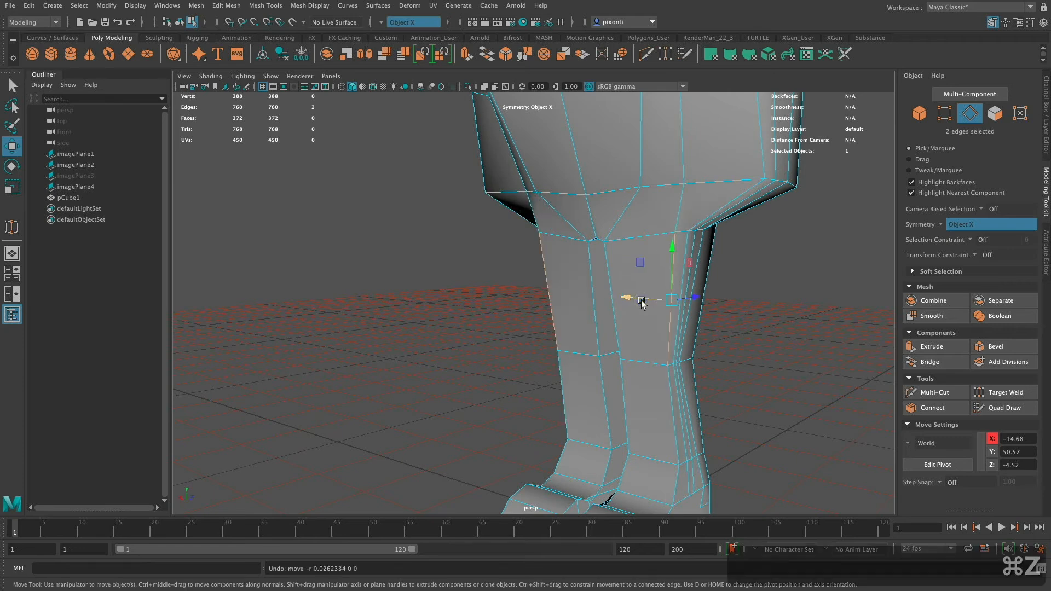
# Shift the outer vertical edges down the front of both legs toward the centre line.
pyautogui.keyDown('alt'); pyautogui.moveTo(695, 406); pyautogui.dragTo(677, 356); pyautogui.keyUp('alt')
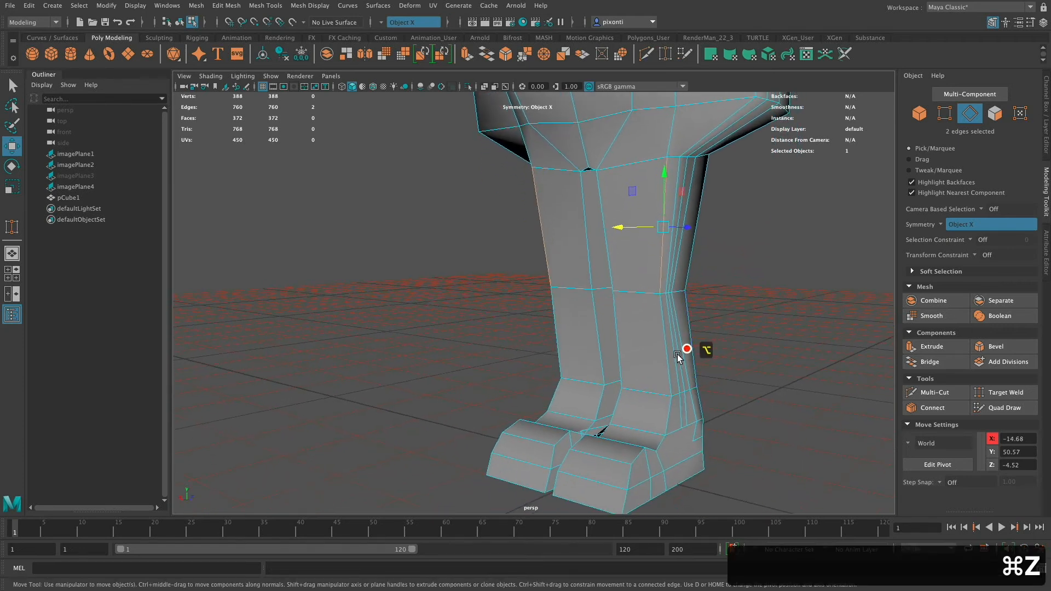
pyautogui.doubleClick(666, 414)
pyautogui.moveTo(640, 300); pyautogui.dragTo(608, 297)
pyautogui.moveTo(676, 322)
pyautogui.keyDown('alt'); pyautogui.mouseDown()
pyautogui.moveTo(699, 321)
pyautogui.moveTo(704, 337)
pyautogui.moveTo(669, 335)
pyautogui.mouseUp(); pyautogui.keyUp('alt')
pyautogui.moveTo(595, 268); pyautogui.dragTo(612, 269)
# Pull the outer side edges of the shoes below the ankles inward, placing one pair at X -11.70 and the other at X 11.96.
pyautogui.moveTo(652, 403)
pyautogui.keyDown('alt'); pyautogui.mouseDown()
pyautogui.moveTo(622, 394)
pyautogui.moveTo(664, 399)
pyautogui.moveTo(598, 400)
pyautogui.moveTo(664, 395)
pyautogui.mouseUp(); pyautogui.keyUp('alt')
pyautogui.click(632, 406)
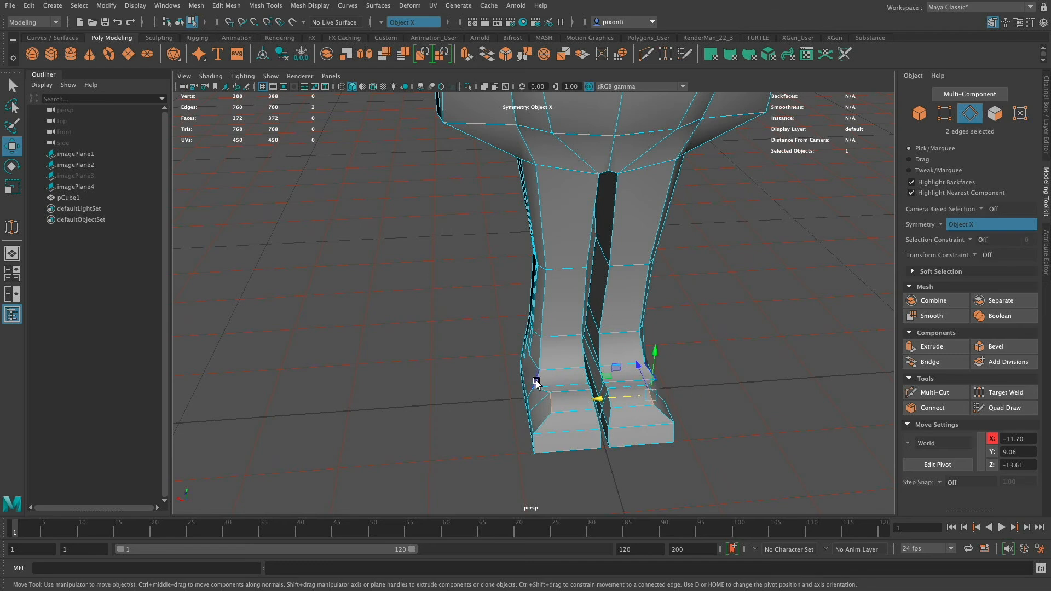
pyautogui.click(573, 379)
pyautogui.moveTo(519, 380); pyautogui.dragTo(530, 382)
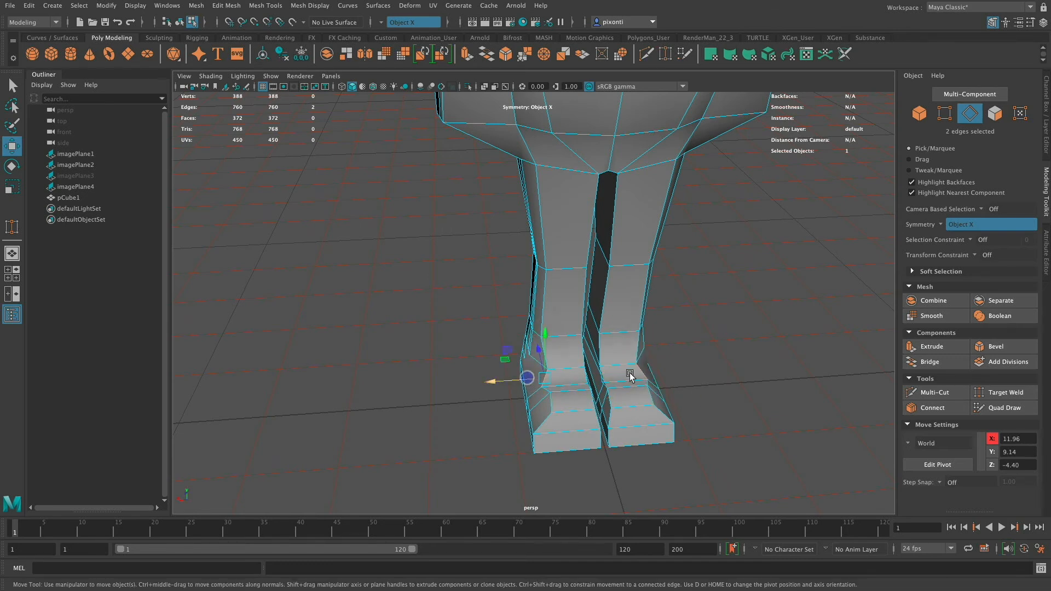
pyautogui.keyDown('alt'); pyautogui.moveTo(628, 376); pyautogui.dragTo(609, 364); pyautogui.keyUp('alt')
pyautogui.keyDown('alt'); pyautogui.moveTo(581, 345); pyautogui.dragTo(578, 488, button='middle'); pyautogui.keyUp('alt')
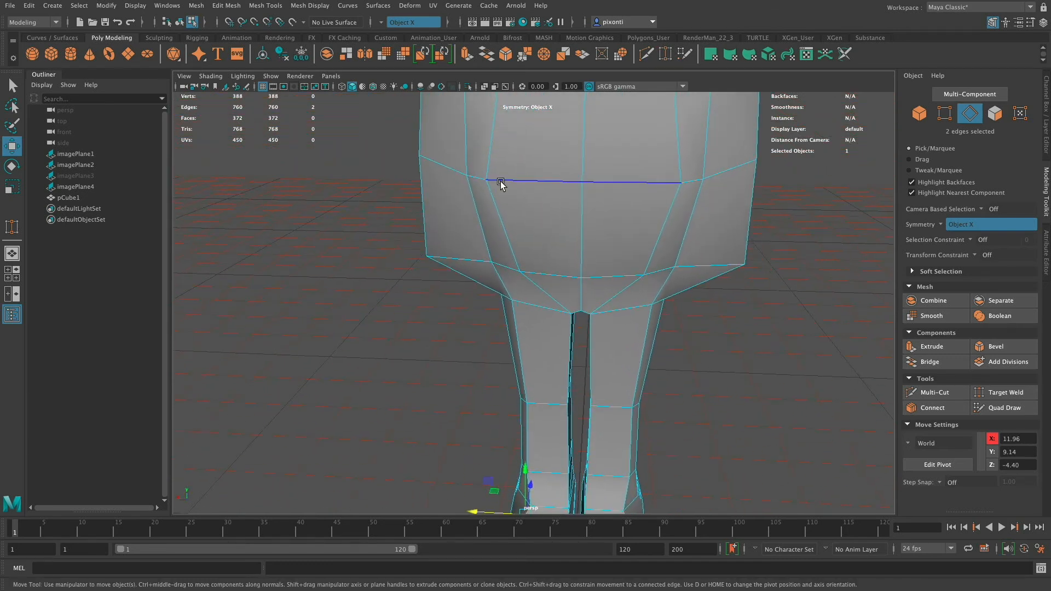
pyautogui.keyDown('alt'); pyautogui.moveTo(579, 381); pyautogui.dragTo(606, 189, button='middle'); pyautogui.keyUp('alt')
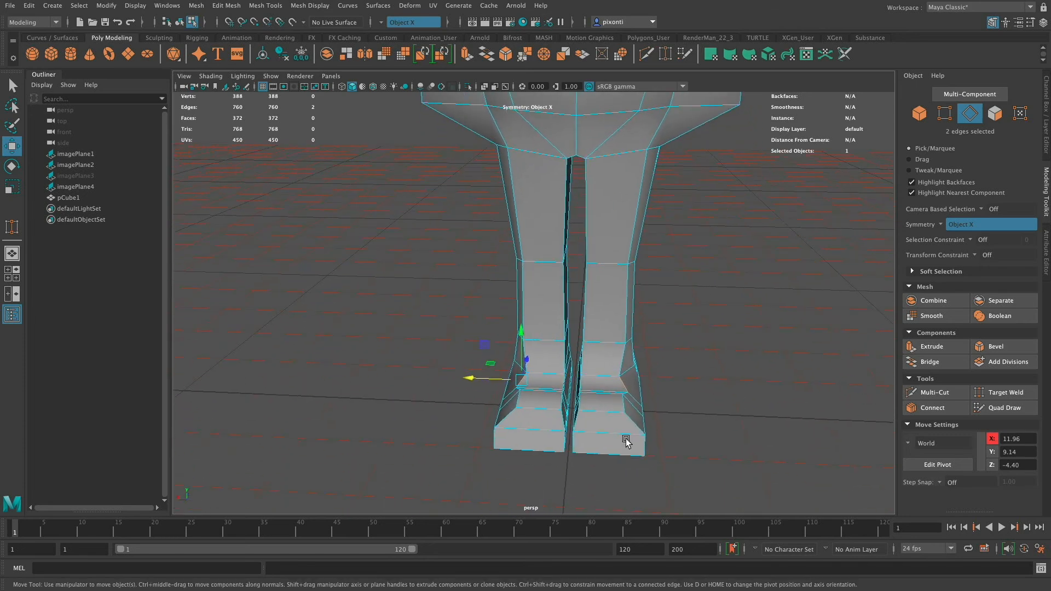
# Cut a new vertical edge line with Multi-Cut down the front of both legs from the thigh tops over the shoe toes.
pyautogui.keyDown('alt'); pyautogui.moveTo(638, 287); pyautogui.dragTo(493, 443); pyautogui.keyUp('alt')
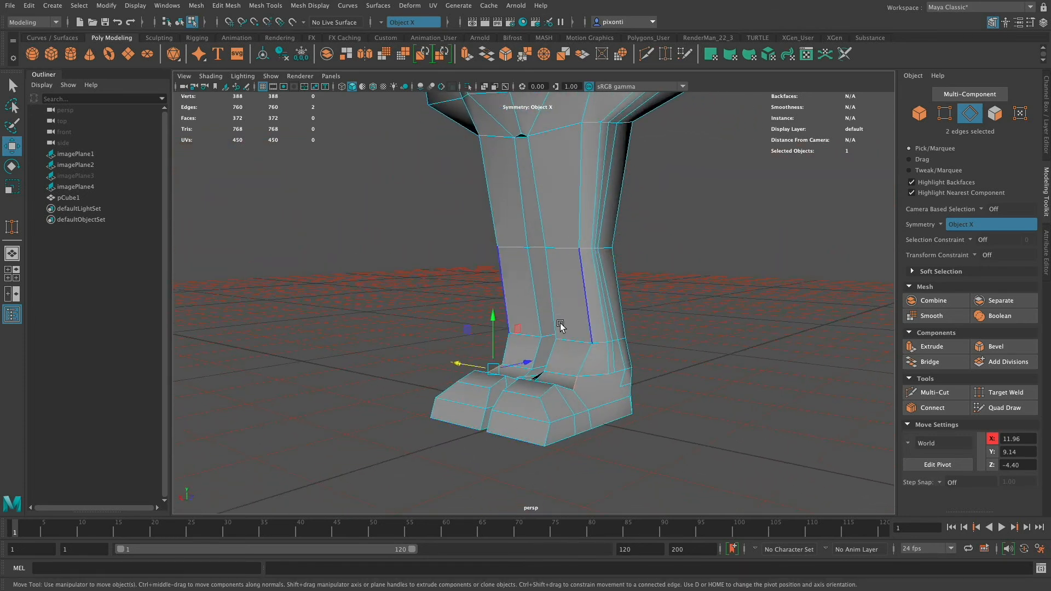
pyautogui.click(933, 392)
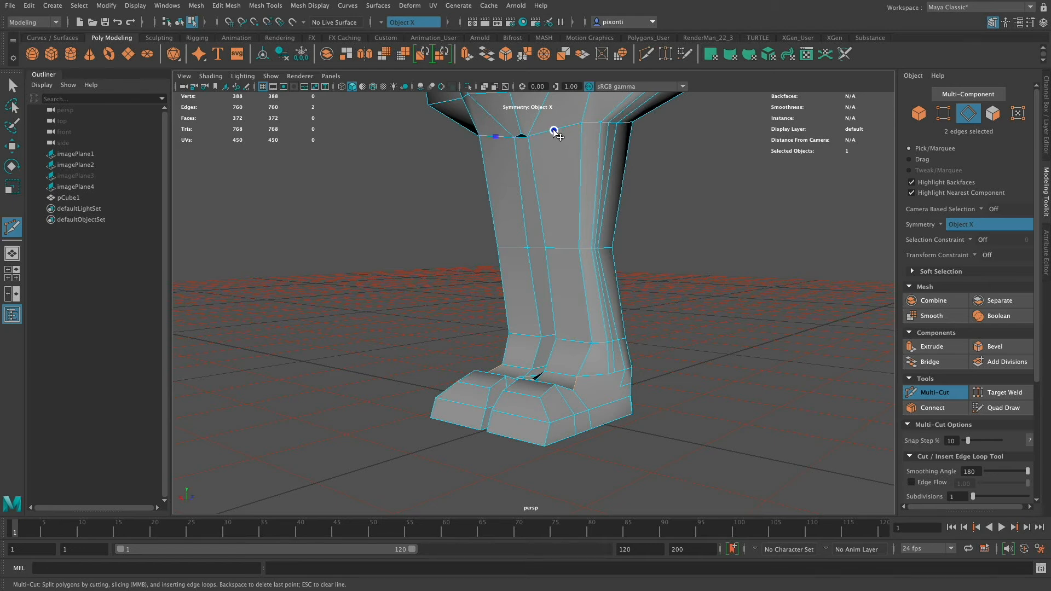
pyautogui.click(553, 130)
pyautogui.keyDown('alt'); pyautogui.moveTo(573, 216); pyautogui.dragTo(613, 308); pyautogui.keyUp('alt')
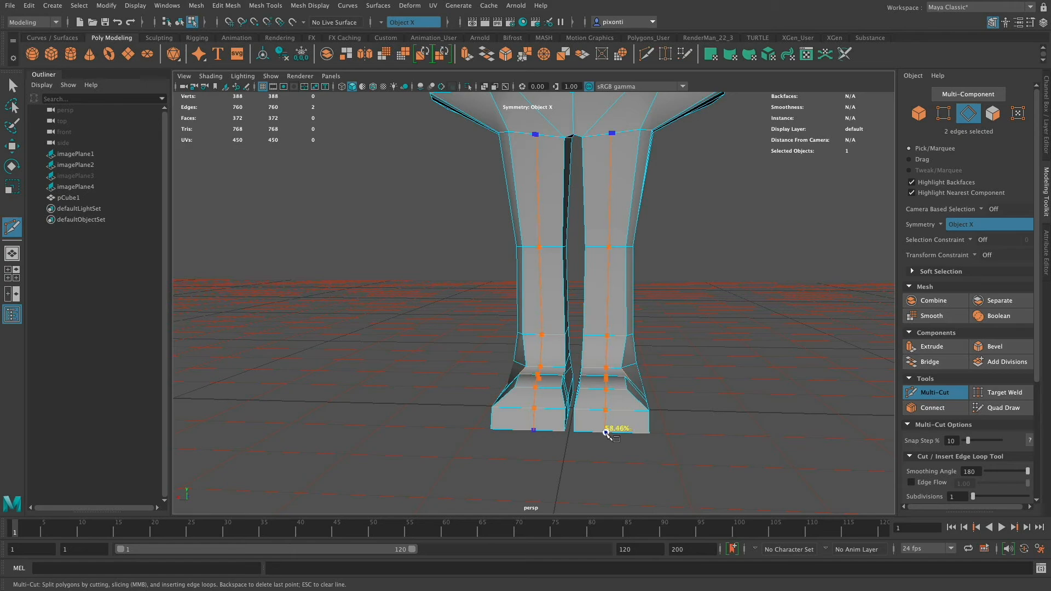
pyautogui.moveTo(605, 432)
pyautogui.keyDown('alt'); pyautogui.mouseDown()
pyautogui.moveTo(673, 416)
pyautogui.moveTo(666, 378)
pyautogui.moveTo(621, 326)
pyautogui.moveTo(663, 272)
pyautogui.moveTo(628, 288)
pyautogui.moveTo(682, 350)
pyautogui.moveTo(682, 455)
pyautogui.moveTo(696, 465)
pyautogui.mouseUp(); pyautogui.keyUp('alt')
pyautogui.keyDown('alt'); pyautogui.moveTo(563, 337); pyautogui.dragTo(603, 400, button='middle'); pyautogui.keyUp('alt')
pyautogui.moveTo(603, 400)
pyautogui.keyDown('alt'); pyautogui.mouseDown()
pyautogui.moveTo(694, 394)
pyautogui.moveTo(792, 364)
pyautogui.moveTo(767, 364)
pyautogui.mouseUp(); pyautogui.keyUp('alt')
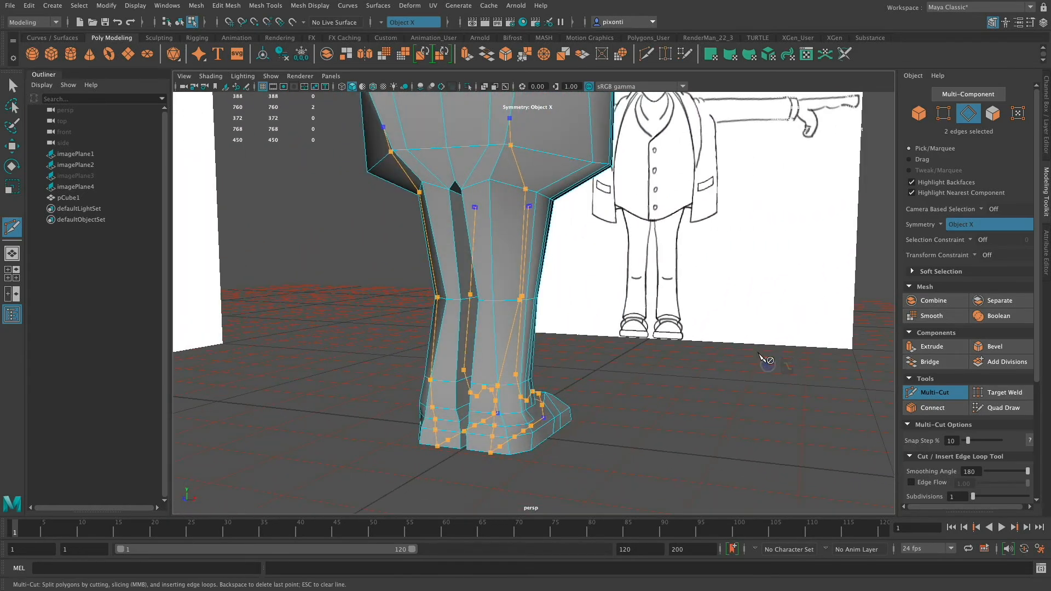
# Remove the stray cut points at the back and run the leg cut over the toes and under both soles to the heels.
pyautogui.press('super+z')
pyautogui.keyDown('alt'); pyautogui.moveTo(515, 252); pyautogui.dragTo(529, 282); pyautogui.keyUp('alt')
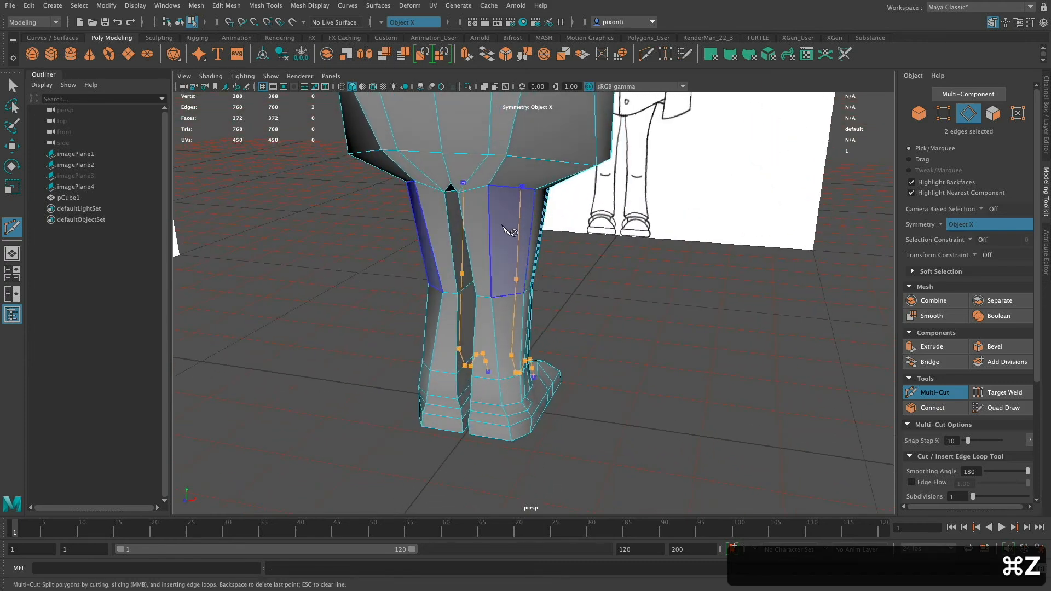
pyautogui.keyDown('alt'); pyautogui.moveTo(504, 227); pyautogui.dragTo(530, 232); pyautogui.keyUp('alt')
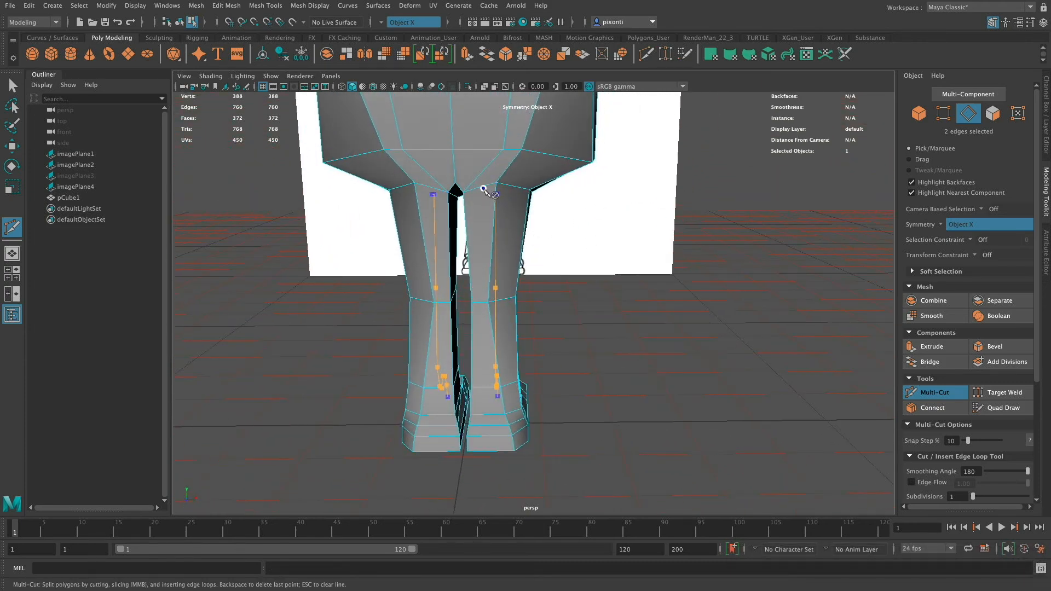
pyautogui.moveTo(488, 419)
pyautogui.keyDown('alt'); pyautogui.mouseDown()
pyautogui.moveTo(499, 394)
pyautogui.moveTo(491, 345)
pyautogui.moveTo(490, 420)
pyautogui.mouseUp(); pyautogui.keyUp('alt')
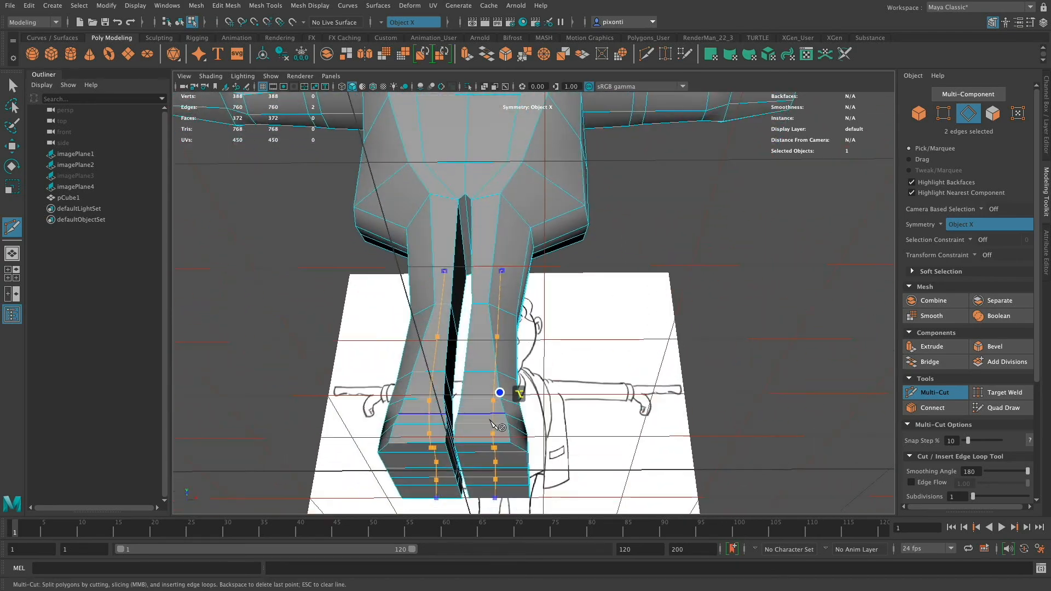
pyautogui.keyDown('alt'); pyautogui.moveTo(492, 457); pyautogui.dragTo(535, 343); pyautogui.keyUp('alt')
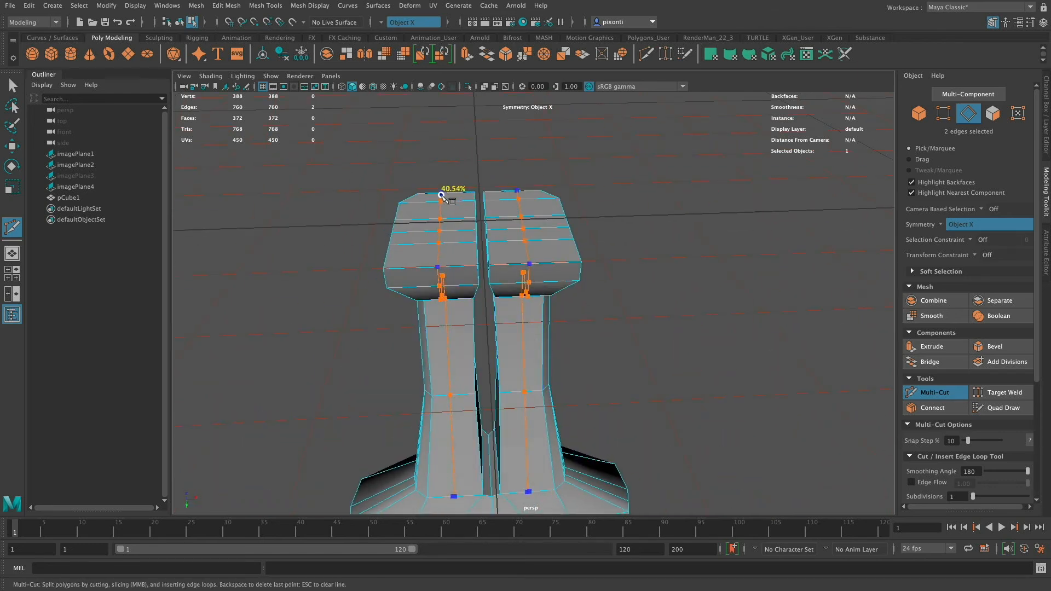
pyautogui.keyDown('alt'); pyautogui.moveTo(441, 197); pyautogui.dragTo(586, 419); pyautogui.keyUp('alt')
pyautogui.press('Return')
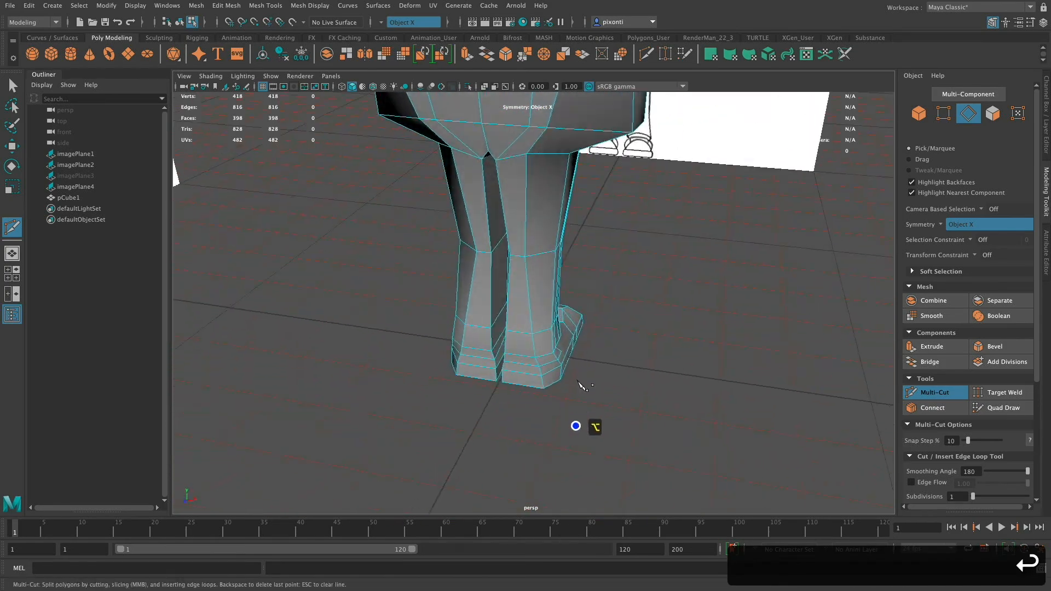
# Select the new edge line down the front of both legs and shoes and move it forward to Z -12.42.
pyautogui.keyDown('alt'); pyautogui.moveTo(601, 335); pyautogui.dragTo(595, 357, button='middle'); pyautogui.keyUp('alt')
pyautogui.keyDown('alt'); pyautogui.moveTo(594, 358); pyautogui.dragTo(635, 376); pyautogui.keyUp('alt')
pyautogui.press('q')
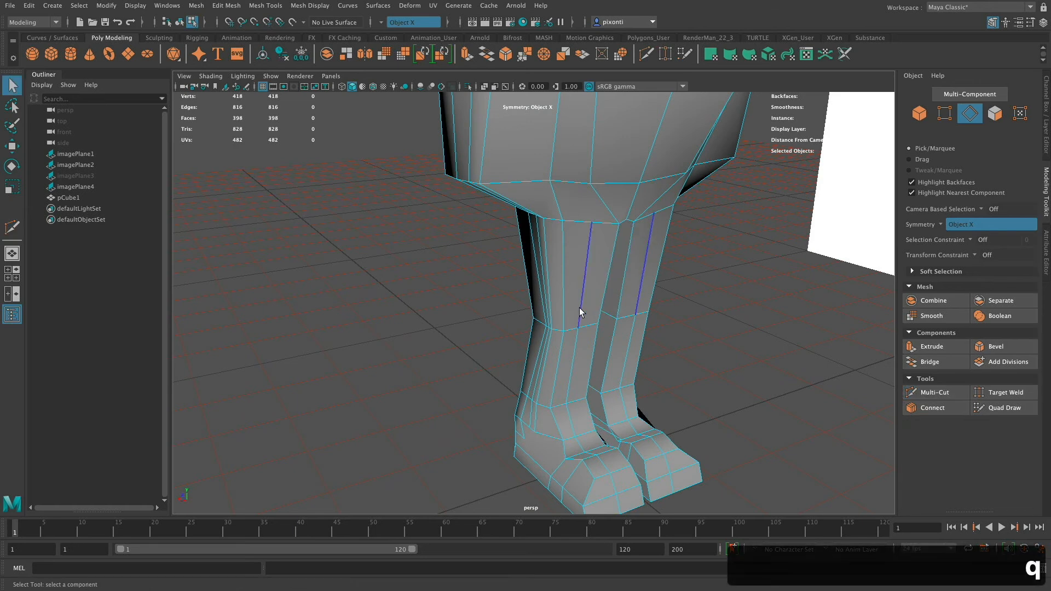
pyautogui.keyDown('shift'); pyautogui.doubleClick(569, 388); pyautogui.keyUp('shift')
pyautogui.keyDown('alt'); pyautogui.moveTo(610, 438); pyautogui.dragTo(651, 429); pyautogui.keyUp('alt')
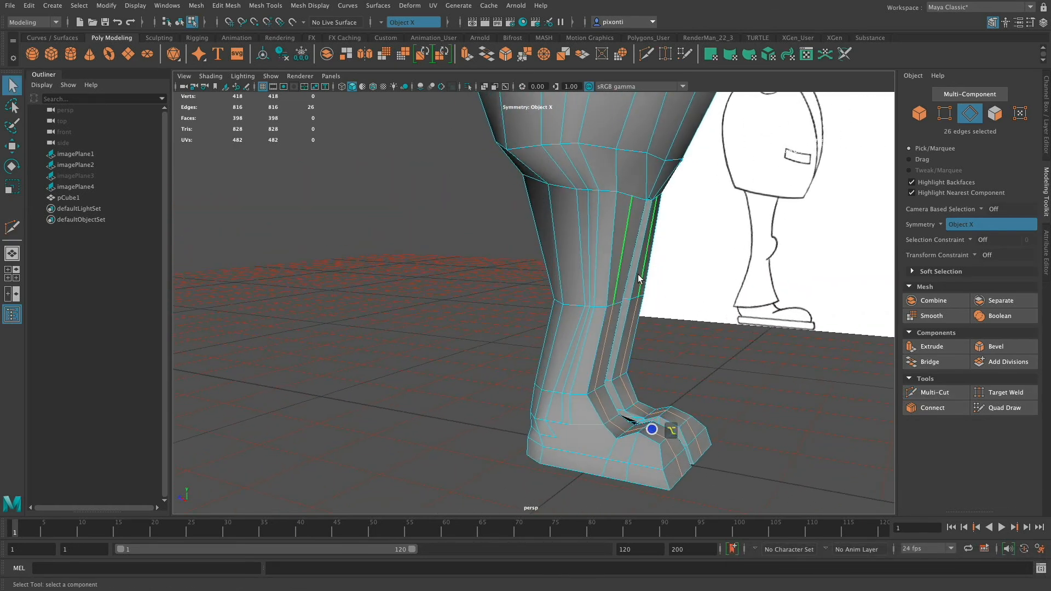
pyautogui.click(626, 250)
pyautogui.keyDown('shift'); pyautogui.doubleClick(679, 468); pyautogui.keyUp('shift')
pyautogui.press('w')
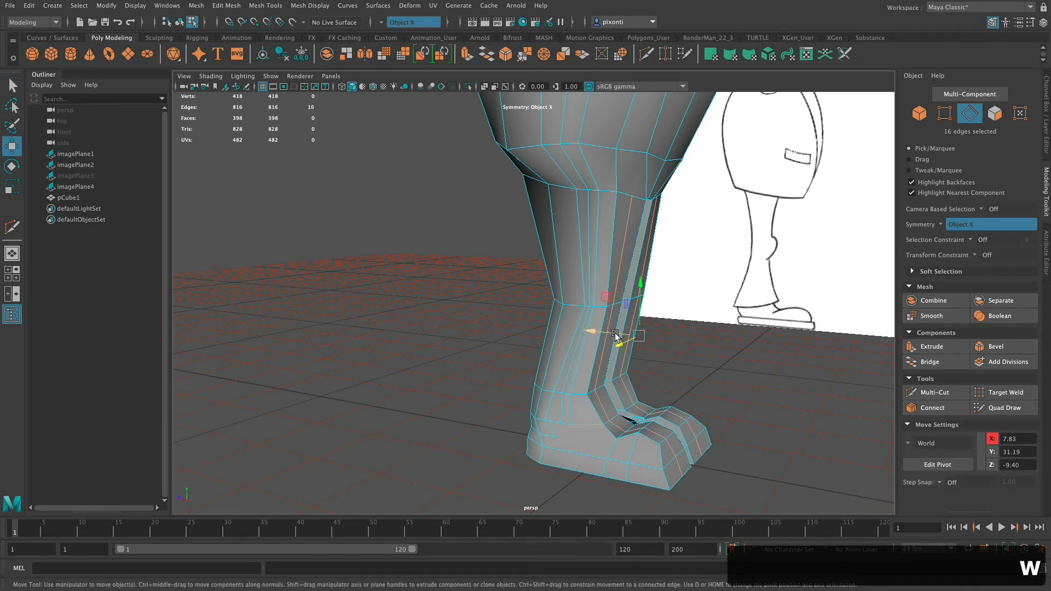
pyautogui.moveTo(615, 334); pyautogui.dragTo(563, 334)
pyautogui.keyDown('alt'); pyautogui.moveTo(557, 424); pyautogui.dragTo(602, 455, button='right'); pyautogui.keyUp('alt')
pyautogui.keyDown('alt'); pyautogui.moveTo(603, 455); pyautogui.dragTo(633, 284, button='middle'); pyautogui.keyUp('alt')
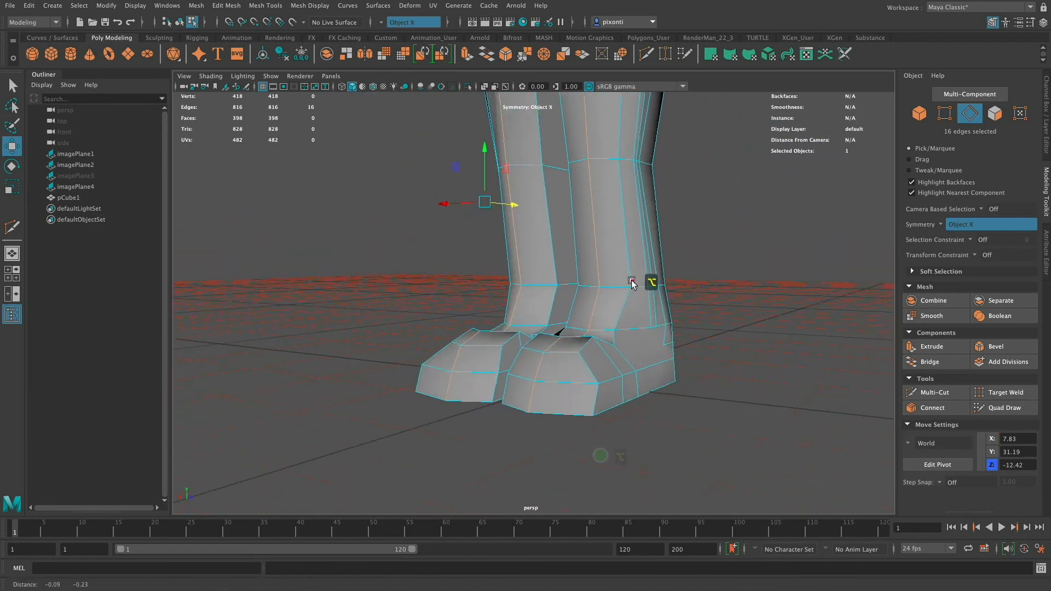
pyautogui.keyDown('alt'); pyautogui.moveTo(634, 283); pyautogui.dragTo(580, 365); pyautogui.keyUp('alt')
# Raise the middle edge on top of both shoes to Y 10.24 and lift the neighbouring instep edge as well.
pyautogui.click(446, 396)
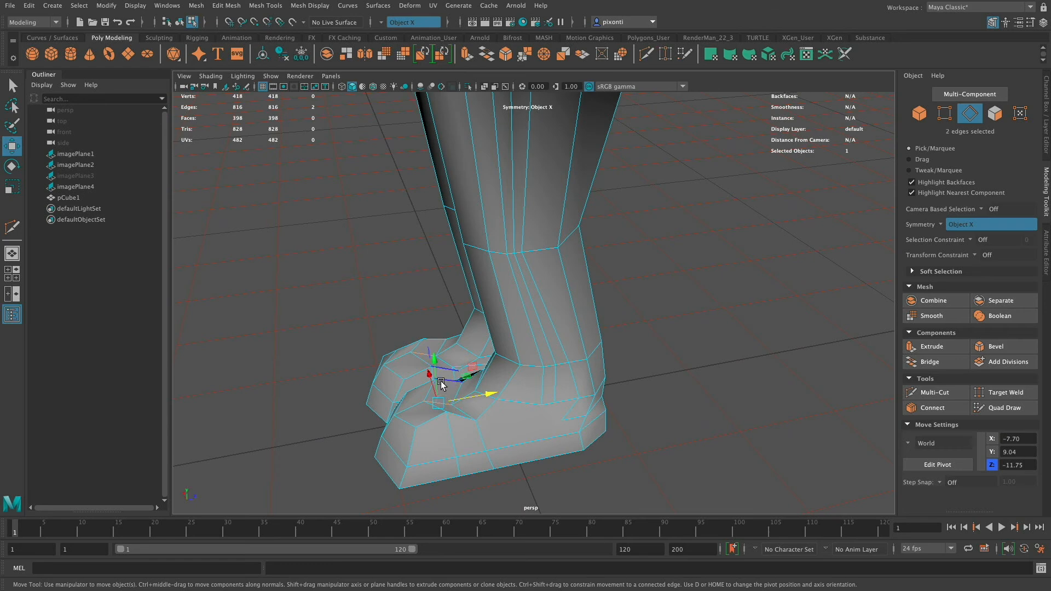
pyautogui.press('f')
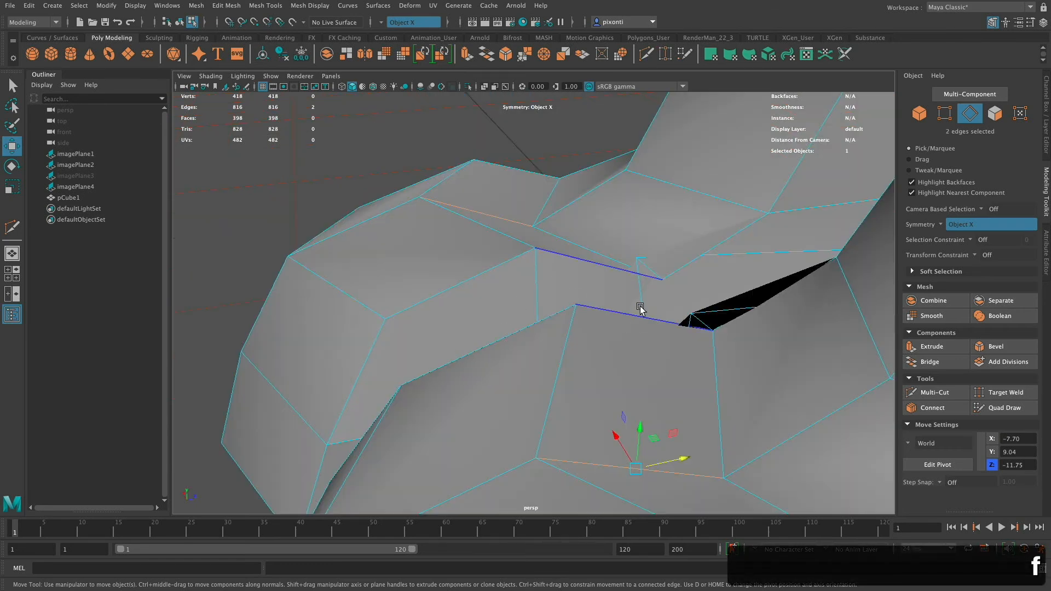
pyautogui.keyDown('alt'); pyautogui.moveTo(594, 328); pyautogui.dragTo(551, 343, button='right'); pyautogui.keyUp('alt')
pyautogui.keyDown('alt'); pyautogui.moveTo(552, 342); pyautogui.dragTo(602, 355); pyautogui.keyUp('alt')
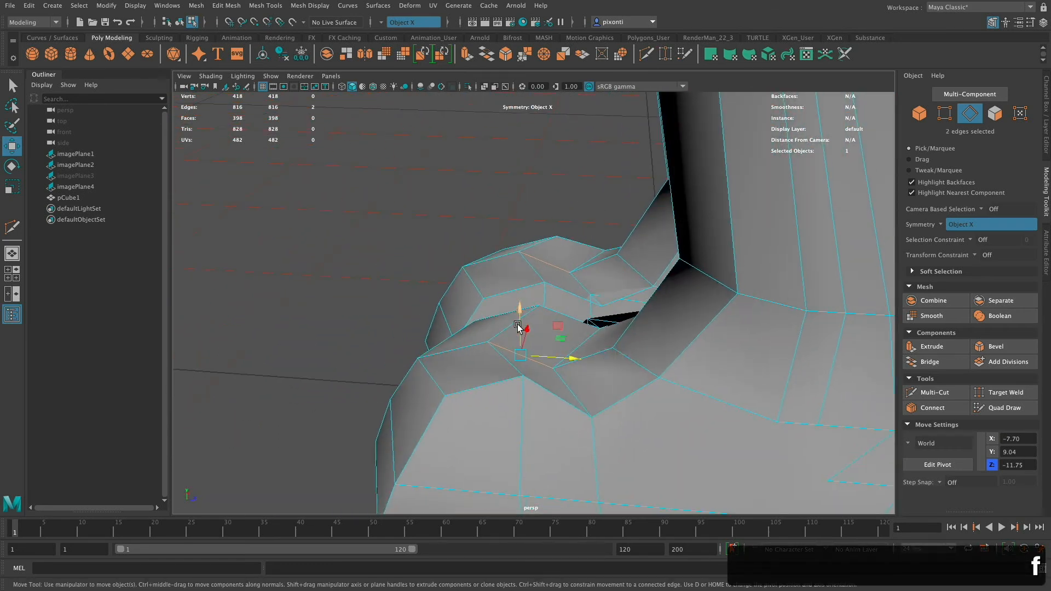
pyautogui.moveTo(519, 324); pyautogui.dragTo(520, 305)
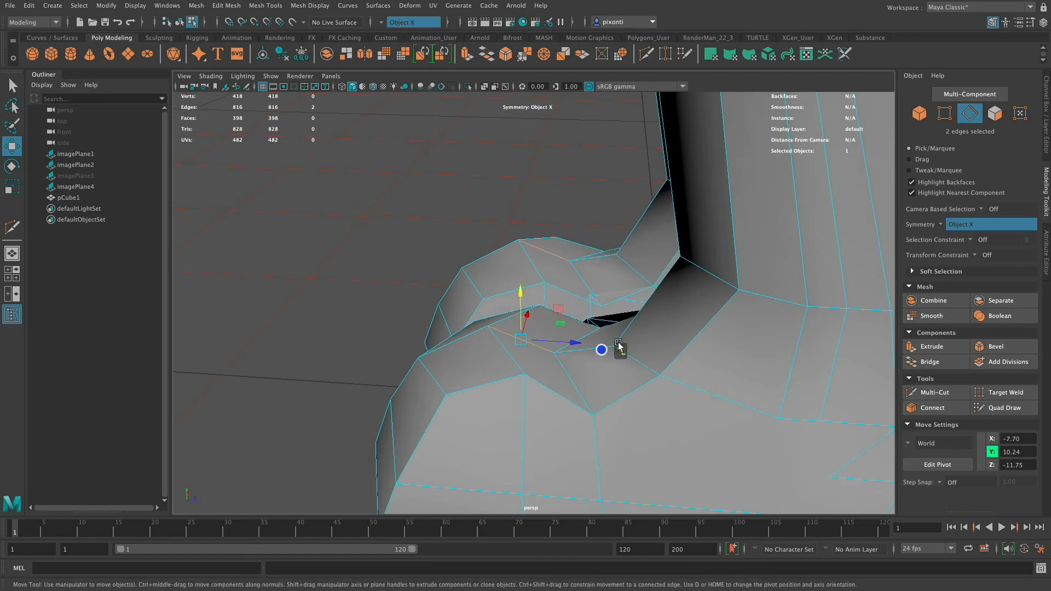
pyautogui.click(600, 324)
pyautogui.moveTo(583, 321); pyautogui.dragTo(584, 305)
pyautogui.keyDown('alt'); pyautogui.moveTo(619, 359); pyautogui.dragTo(693, 320); pyautogui.keyUp('alt')
pyautogui.keyDown('alt'); pyautogui.moveTo(684, 366); pyautogui.dragTo(616, 366); pyautogui.keyUp('alt')
# Move the inner top edge of both shoes to X 4.20 and adjust the inner shoe edges farther back sideways.
pyautogui.click(616, 327)
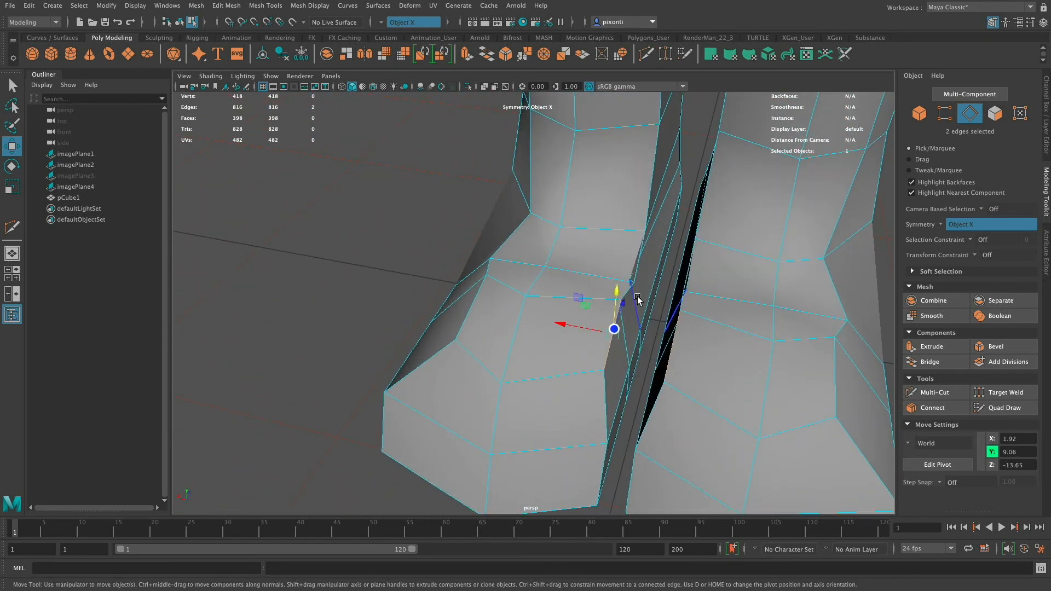
pyautogui.moveTo(592, 332); pyautogui.dragTo(588, 399)
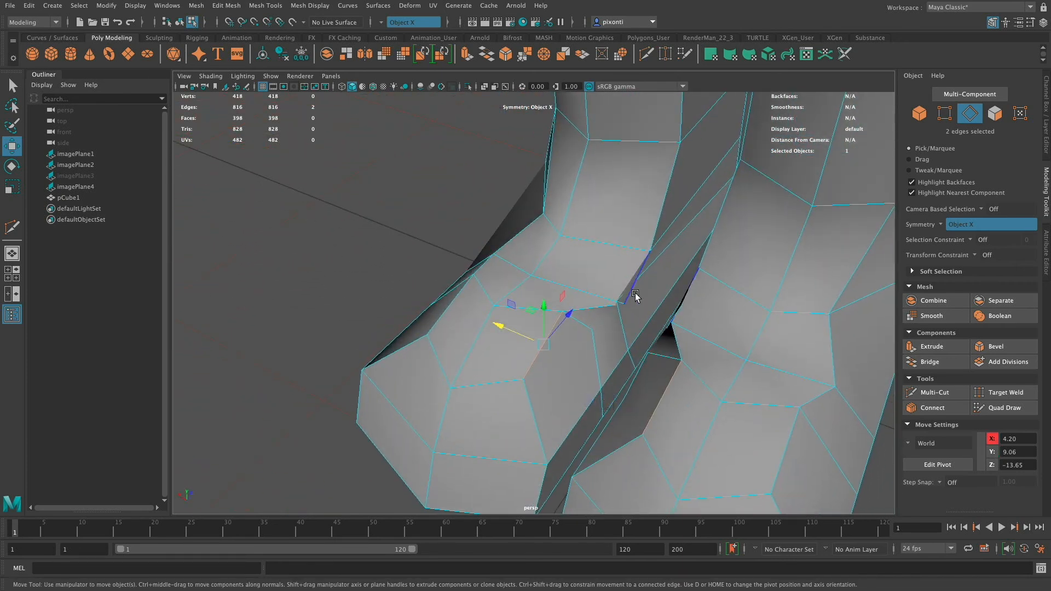
pyautogui.moveTo(618, 272); pyautogui.dragTo(581, 258)
pyautogui.keyDown('alt'); pyautogui.moveTo(617, 309); pyautogui.dragTo(654, 357); pyautogui.keyUp('alt')
pyautogui.click(649, 250)
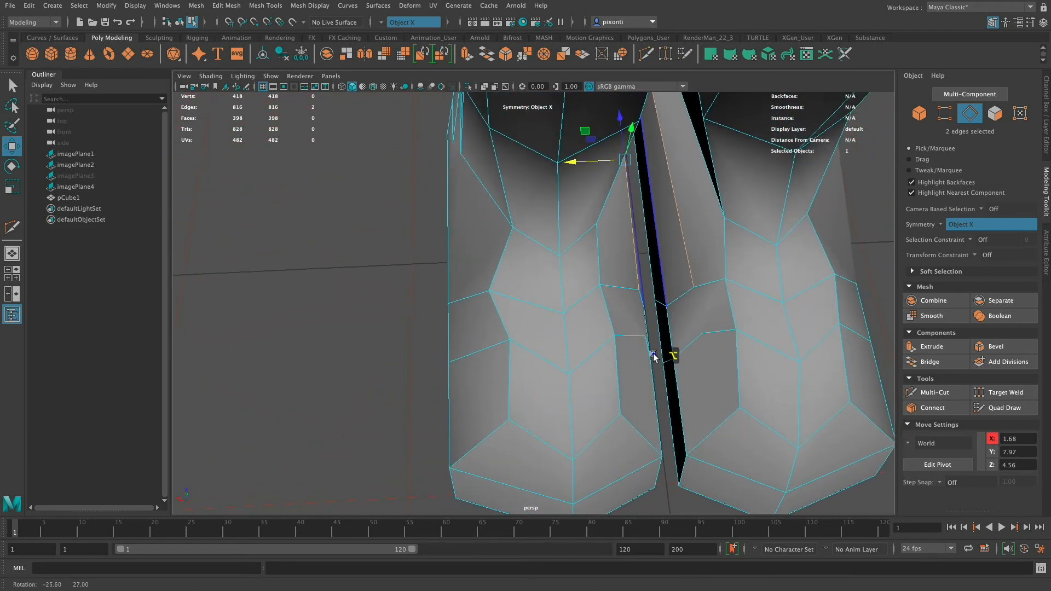
# Switch to vertex editing and even out the instep vertices of both shoes, pulling the outer ones inward and placing the inner pair at X 3.99.
pyautogui.rightClick(491, 293)
pyautogui.moveTo(452, 292); pyautogui.dragTo(450, 292, button='right')
pyautogui.click(489, 291)
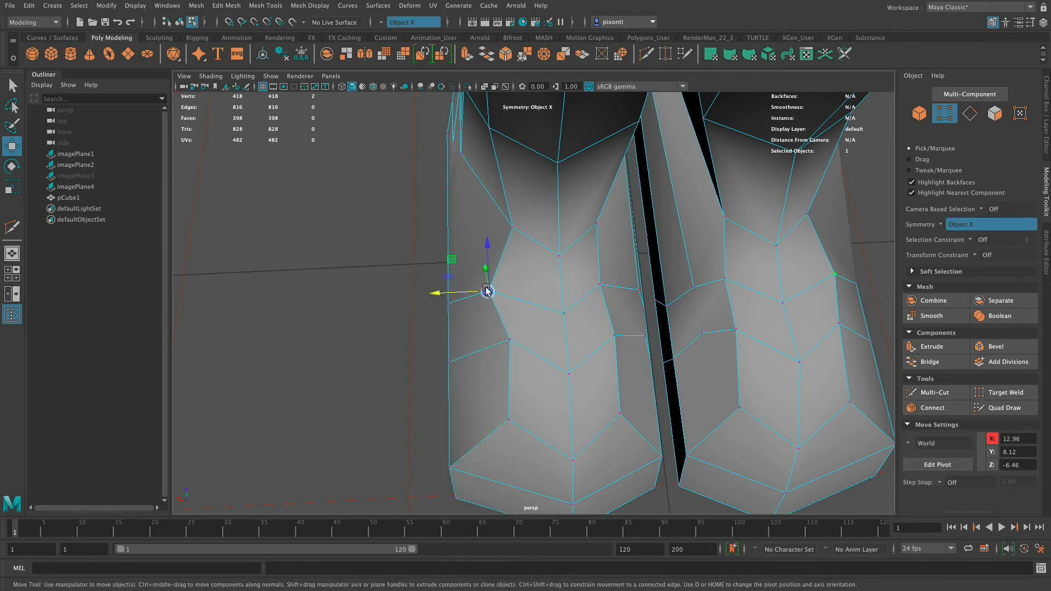
pyautogui.moveTo(466, 292); pyautogui.dragTo(484, 295)
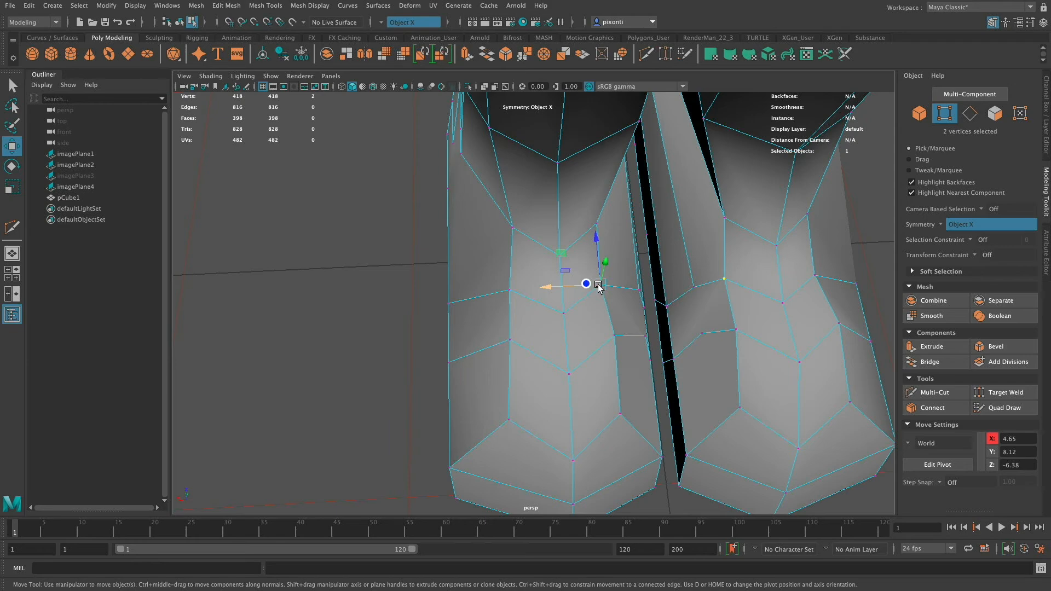
pyautogui.moveTo(598, 287); pyautogui.dragTo(625, 226)
pyautogui.keyDown('alt'); pyautogui.moveTo(640, 353); pyautogui.dragTo(439, 378, button='right'); pyautogui.keyUp('alt')
pyautogui.keyDown('alt'); pyautogui.moveTo(637, 367); pyautogui.dragTo(534, 359); pyautogui.keyUp('alt')
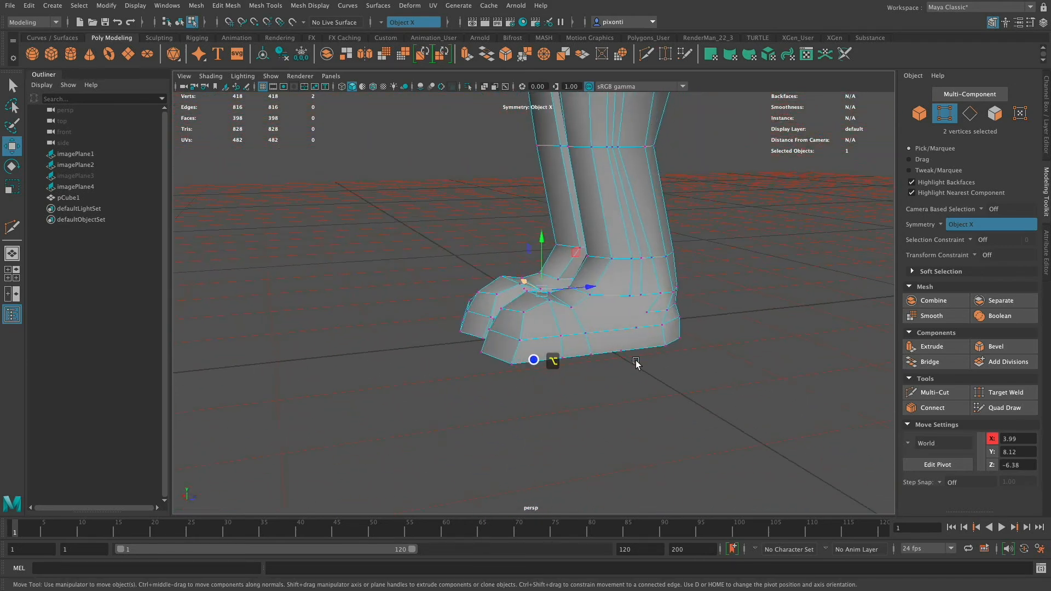
pyautogui.keyDown('alt'); pyautogui.moveTo(652, 362); pyautogui.dragTo(598, 417); pyautogui.keyUp('alt')
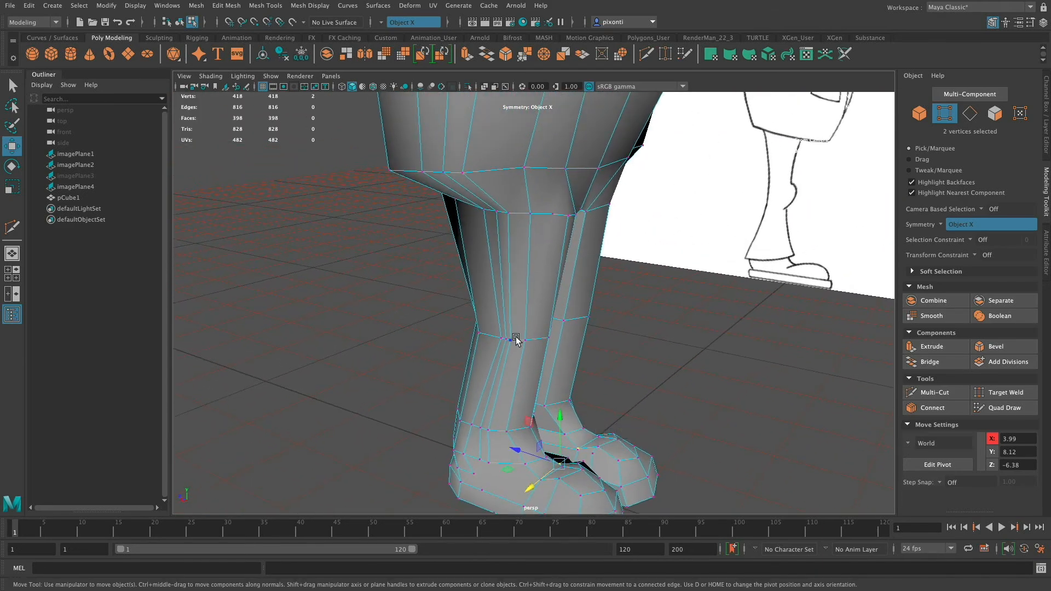
# Respace the vertices on the outer sides of the knees and thigh tops along Z, placing the thigh pair at Z 3.51.
pyautogui.keyDown('alt'); pyautogui.moveTo(549, 346); pyautogui.dragTo(513, 342); pyautogui.keyUp('alt')
pyautogui.click(547, 343)
pyautogui.click(543, 217)
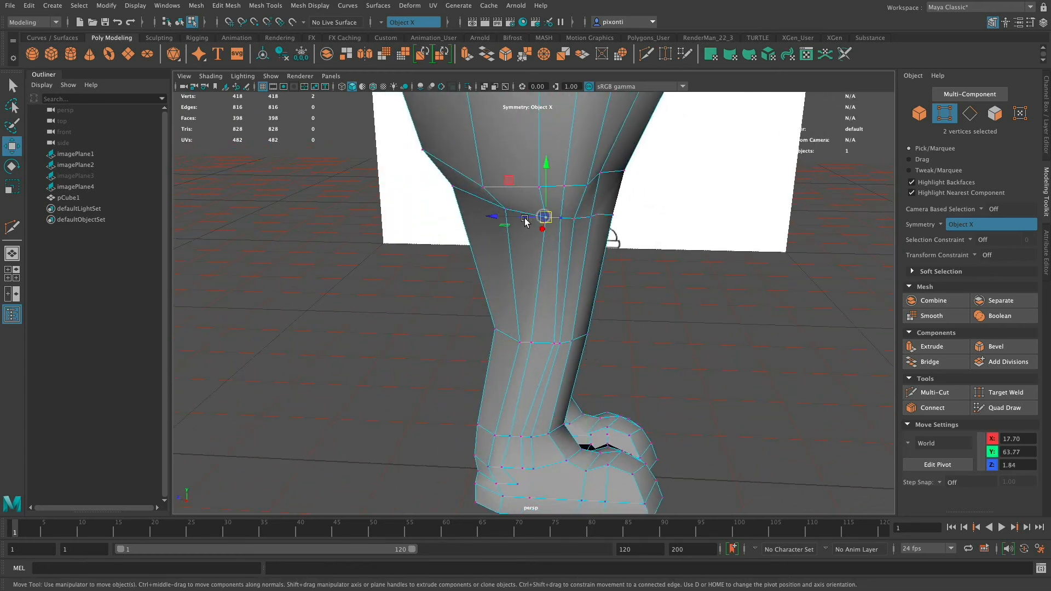
pyautogui.moveTo(518, 217)
pyautogui.mouseDown()
pyautogui.moveTo(500, 215)
pyautogui.moveTo(517, 218)
pyautogui.mouseUp()
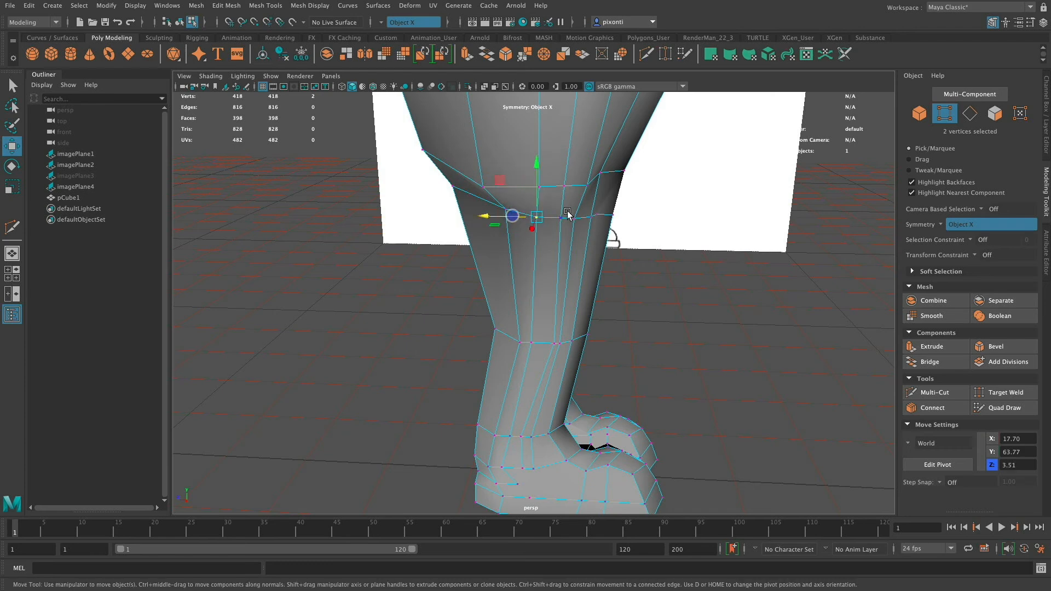
pyautogui.click(553, 345)
pyautogui.moveTo(540, 347); pyautogui.dragTo(602, 316)
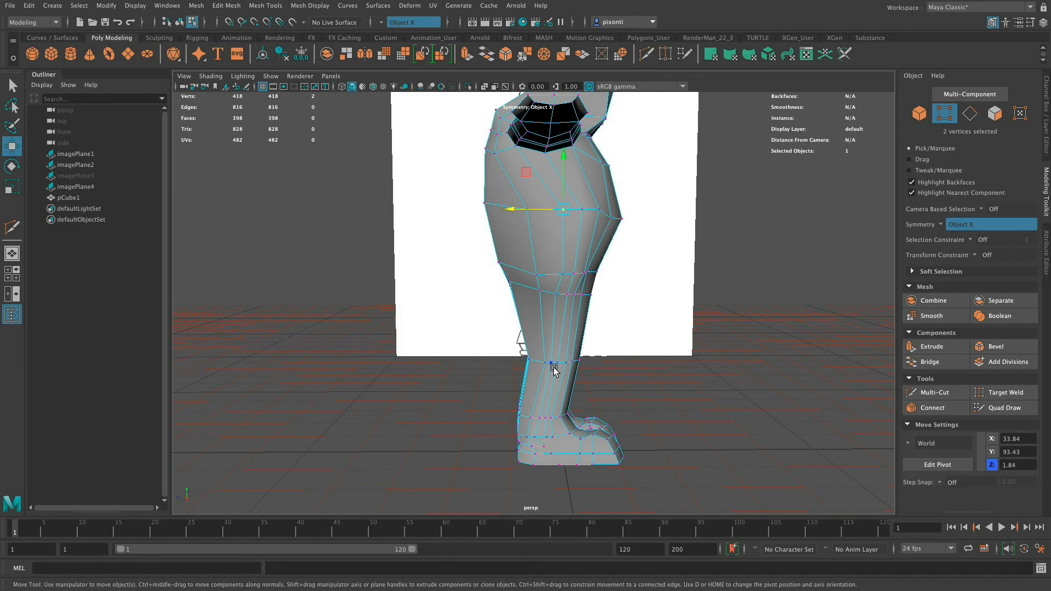
# Examine the proportions of the whole figure from the side, front and back, including the head, arms and torso.
pyautogui.keyDown('alt'); pyautogui.moveTo(554, 370); pyautogui.dragTo(520, 354); pyautogui.keyUp('alt')
pyautogui.keyDown('alt'); pyautogui.moveTo(606, 401); pyautogui.dragTo(496, 356); pyautogui.keyUp('alt')
pyautogui.keyDown('alt'); pyautogui.moveTo(496, 357); pyautogui.dragTo(559, 380, button='right'); pyautogui.keyUp('alt')
pyautogui.keyDown('alt'); pyautogui.moveTo(559, 379); pyautogui.dragTo(631, 363); pyautogui.keyUp('alt')
pyautogui.keyDown('alt'); pyautogui.moveTo(631, 363); pyautogui.dragTo(635, 389, button='right'); pyautogui.keyUp('alt')
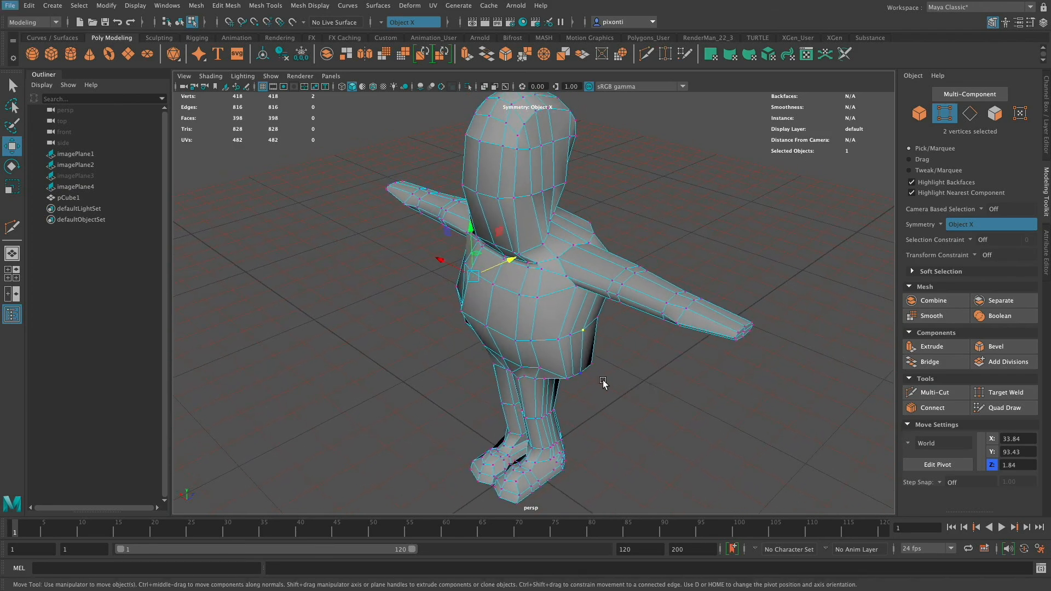
pyautogui.keyDown('alt'); pyautogui.moveTo(651, 360); pyautogui.dragTo(601, 356); pyautogui.keyUp('alt')
pyautogui.keyDown('alt'); pyautogui.moveTo(600, 357); pyautogui.dragTo(596, 387, button='right'); pyautogui.keyUp('alt')
pyautogui.keyDown('alt'); pyautogui.moveTo(597, 387); pyautogui.dragTo(581, 441, button='middle'); pyautogui.keyUp('alt')
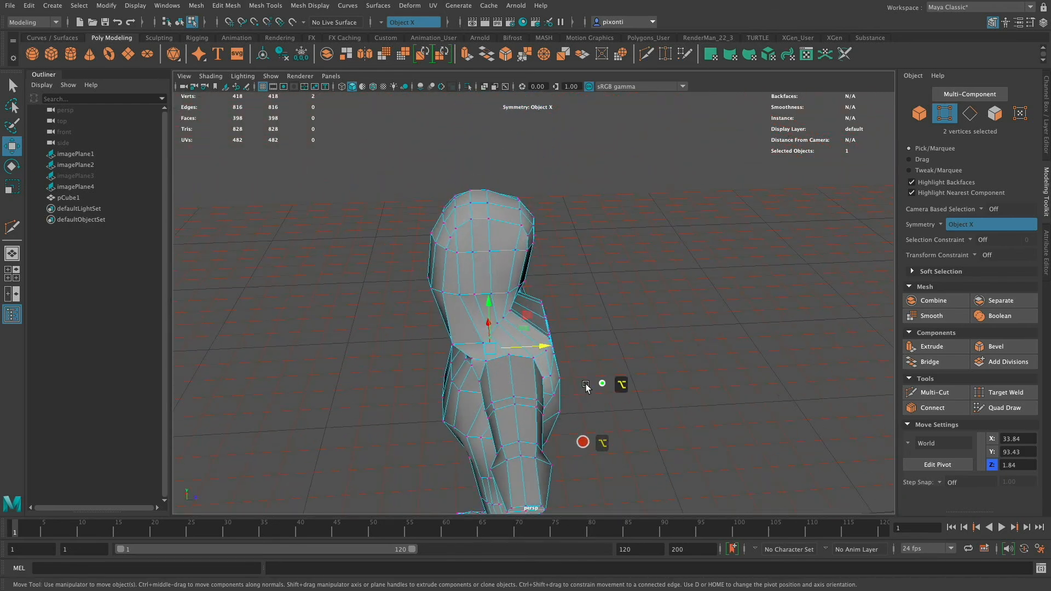
pyautogui.keyDown('alt'); pyautogui.moveTo(586, 387); pyautogui.dragTo(779, 400, button='right'); pyautogui.keyUp('alt')
# Adjust the row of upper-back vertices below the neck along Z, placing the centre one at Z 23.26.
pyautogui.keyDown('alt'); pyautogui.moveTo(638, 378); pyautogui.dragTo(512, 422); pyautogui.keyUp('alt')
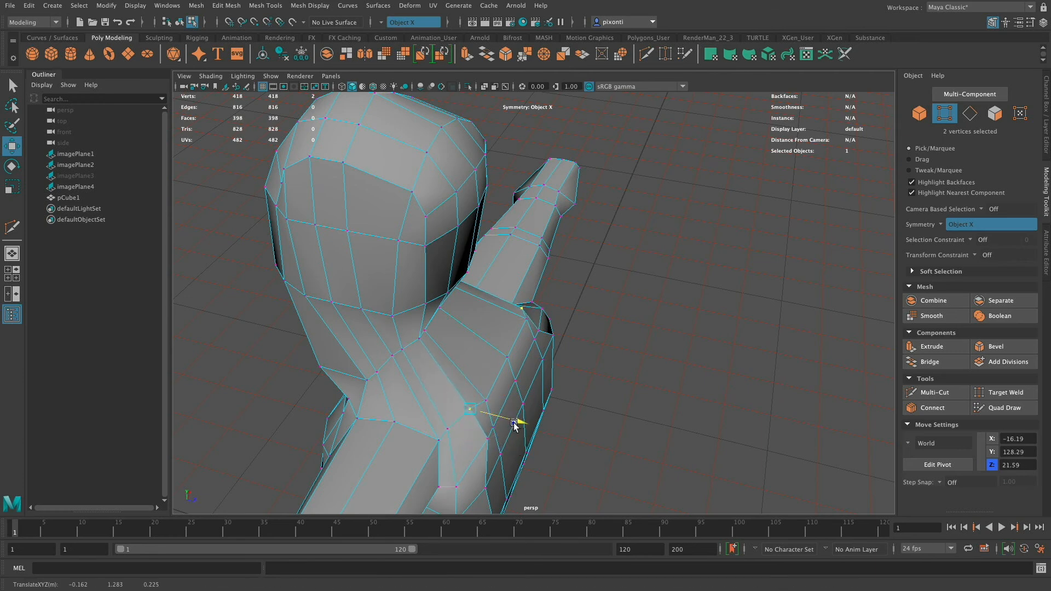
pyautogui.click(504, 359)
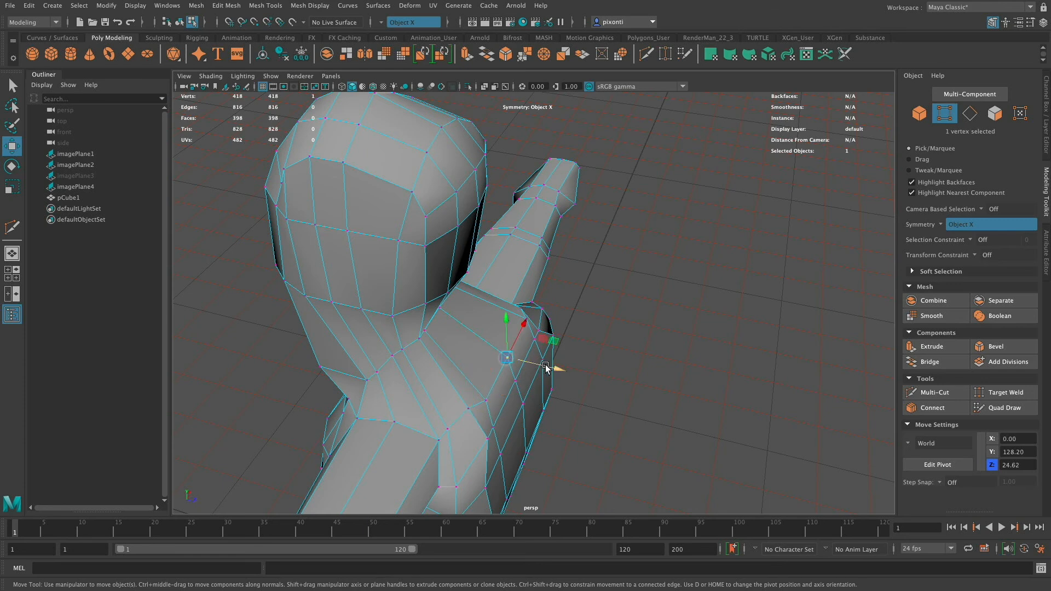
pyautogui.moveTo(514, 357); pyautogui.dragTo(552, 368)
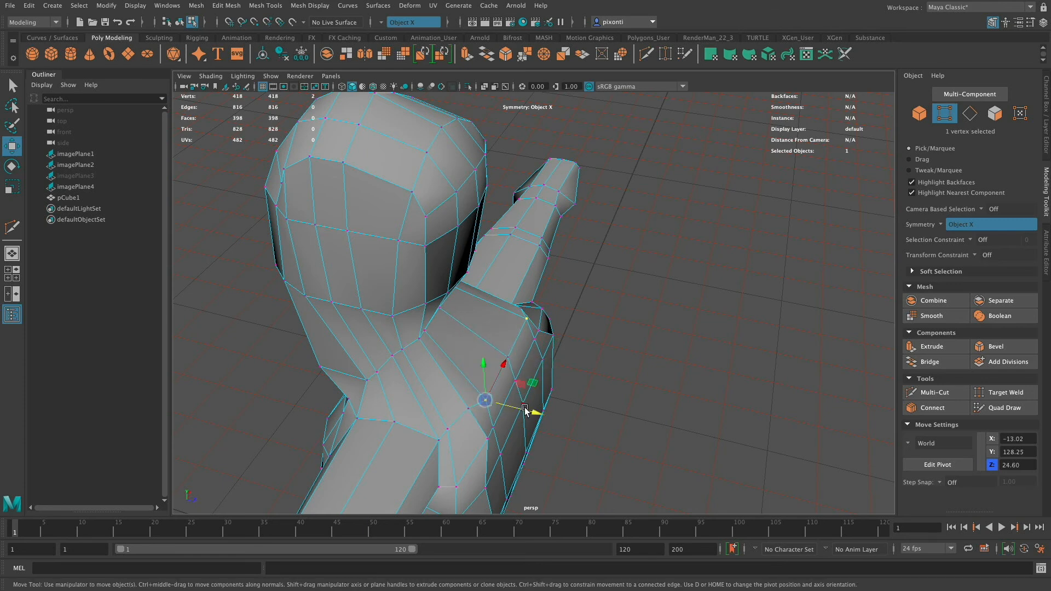
pyautogui.moveTo(524, 410); pyautogui.dragTo(564, 367)
pyautogui.click(515, 336)
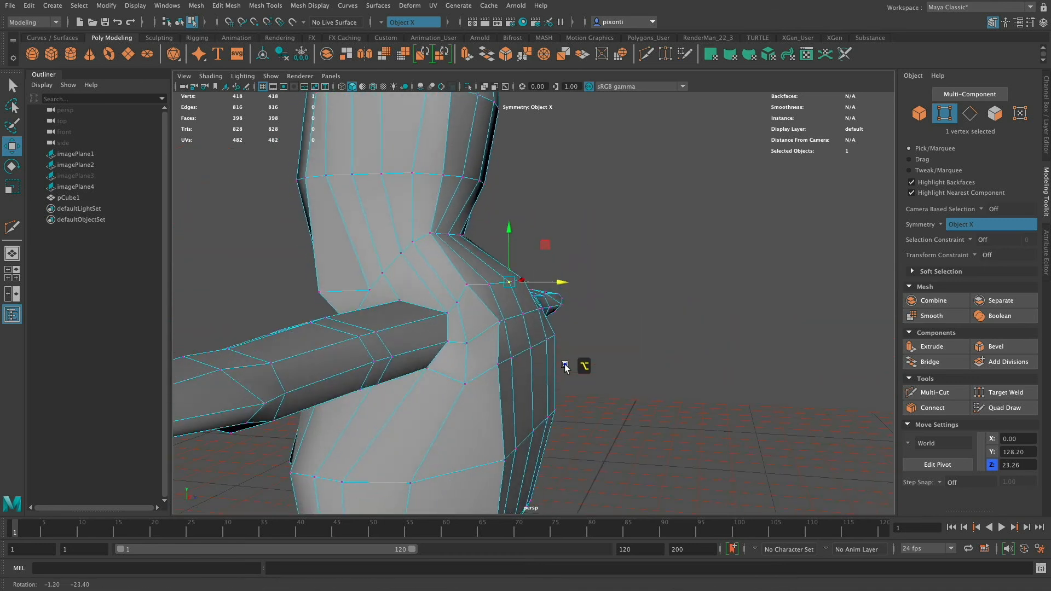
pyautogui.moveTo(499, 284); pyautogui.dragTo(500, 294)
# Select the pair of vertices at the back of the jacket's waist and move them inward to Z 24.08.
pyautogui.moveTo(546, 335); pyautogui.dragTo(557, 383)
pyautogui.click(463, 454)
pyautogui.keyDown('alt'); pyautogui.moveTo(465, 454); pyautogui.dragTo(542, 457); pyautogui.keyUp('alt')
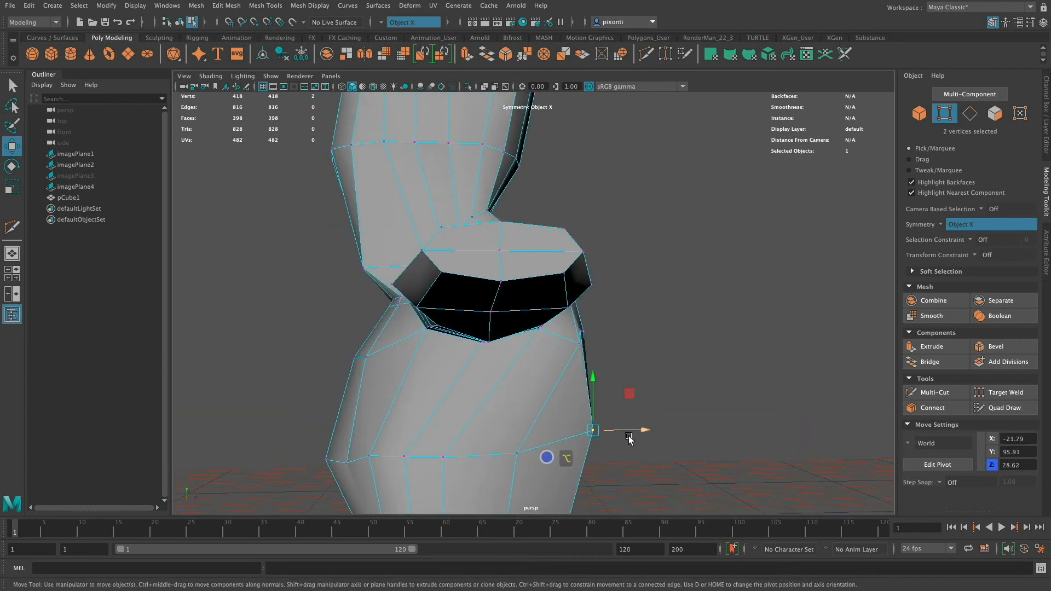
pyautogui.moveTo(640, 431); pyautogui.dragTo(605, 453)
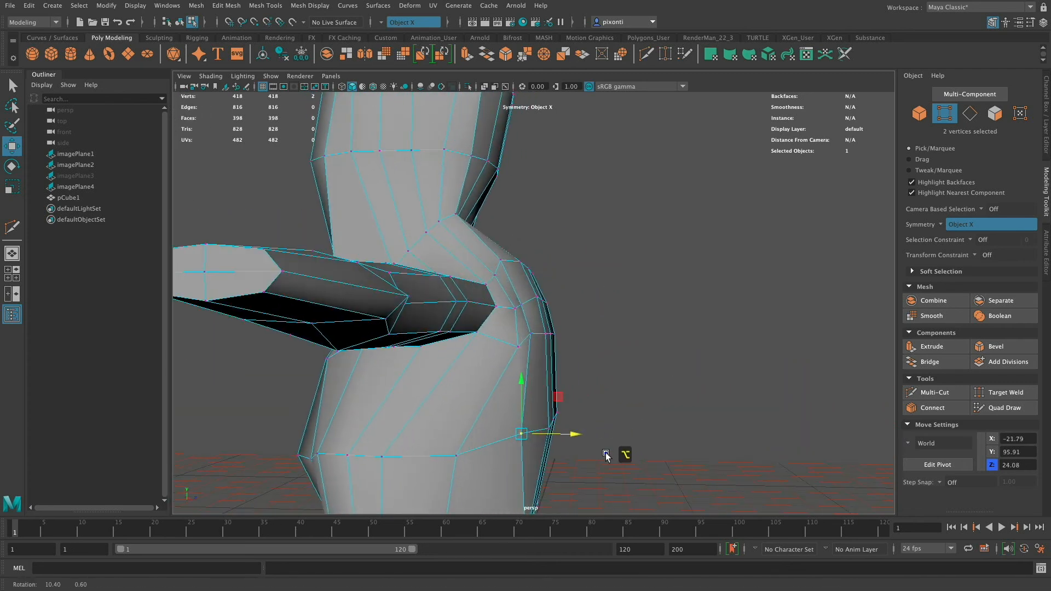
# Move the rear pair of side waist vertices on the jacket back along Z to 19.85.
pyautogui.moveTo(554, 349); pyautogui.dragTo(599, 335)
pyautogui.keyDown('alt'); pyautogui.moveTo(596, 356); pyautogui.dragTo(595, 326, button='middle'); pyautogui.keyUp('alt')
pyautogui.keyDown('alt'); pyautogui.moveTo(595, 337); pyautogui.dragTo(596, 367); pyautogui.keyUp('alt')
pyautogui.keyDown('alt'); pyautogui.moveTo(592, 345); pyautogui.dragTo(587, 353, button='middle'); pyautogui.keyUp('alt')
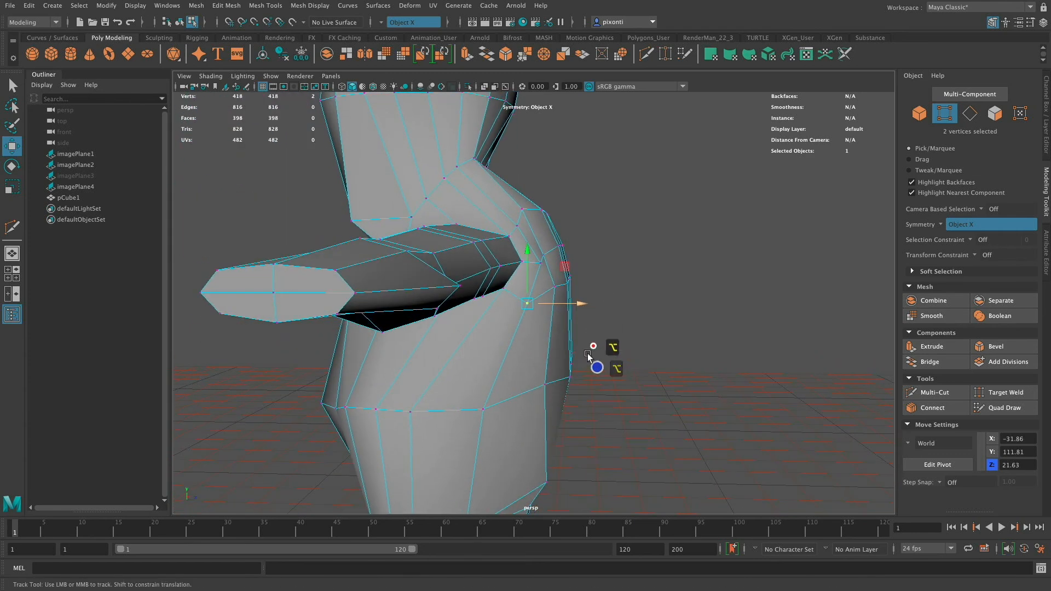
pyautogui.keyDown('alt'); pyautogui.moveTo(588, 355); pyautogui.dragTo(584, 272); pyautogui.keyUp('alt')
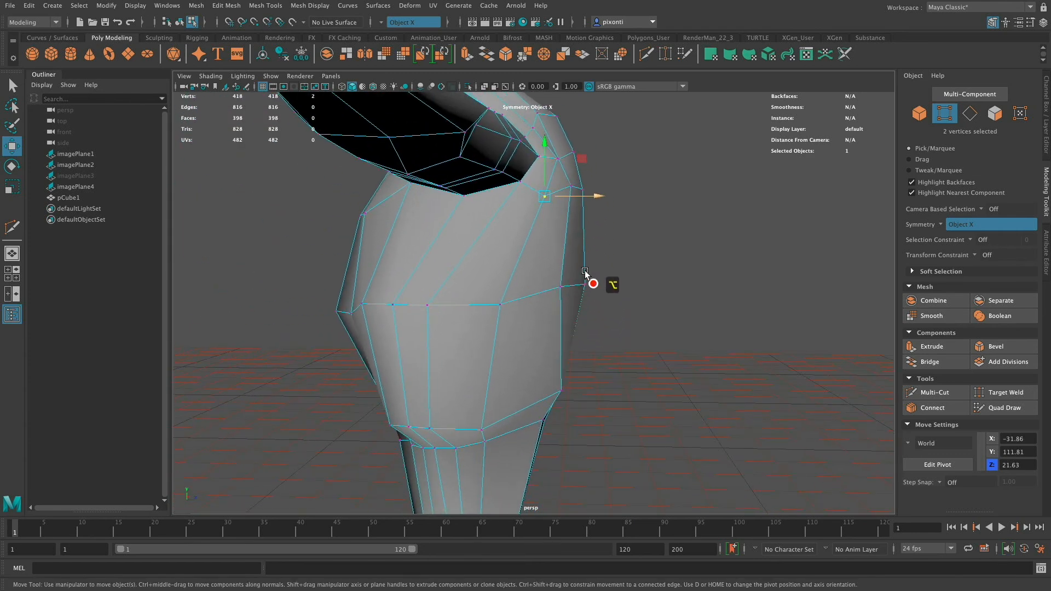
pyautogui.click(501, 302)
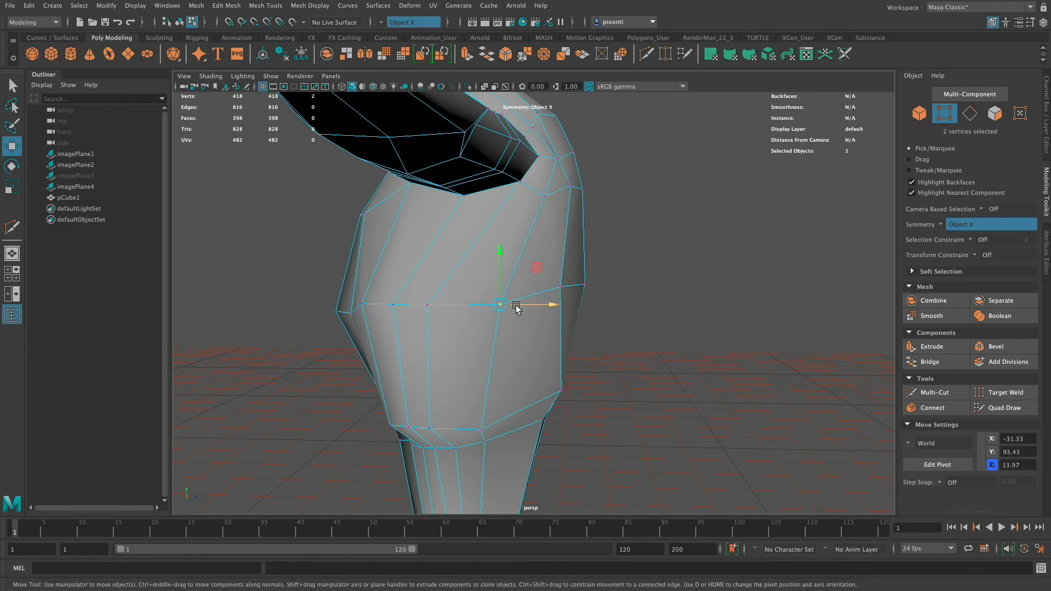
pyautogui.moveTo(552, 305); pyautogui.dragTo(587, 302)
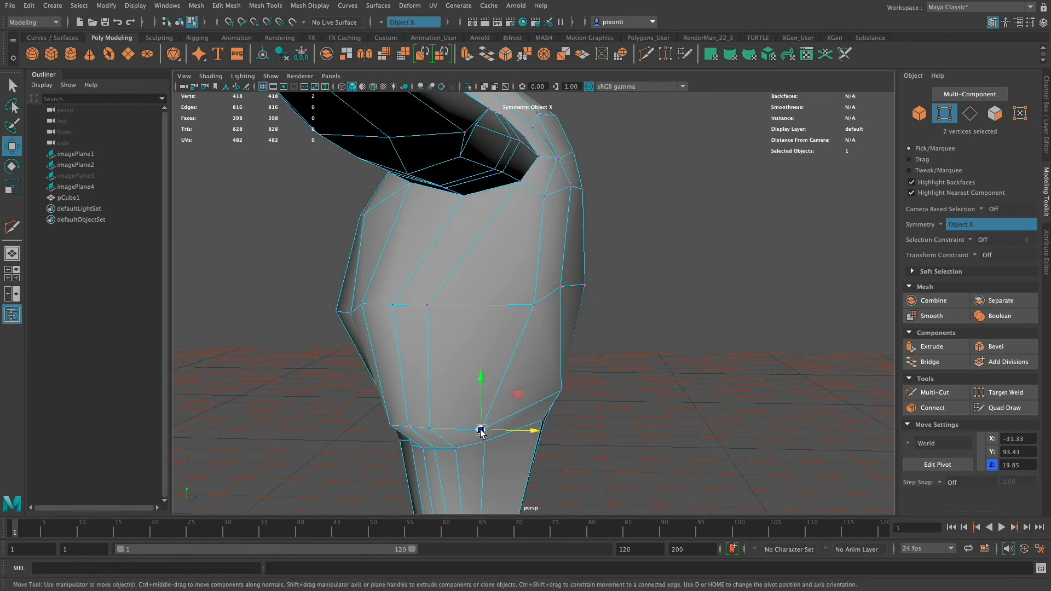
# Move the rear and middle side vertices of the jacket's hem backward, along with the middle side waist pair.
pyautogui.moveTo(481, 408); pyautogui.dragTo(485, 386)
pyautogui.moveTo(525, 406); pyautogui.dragTo(567, 402)
pyautogui.click(427, 304)
pyautogui.moveTo(482, 305); pyautogui.dragTo(542, 303)
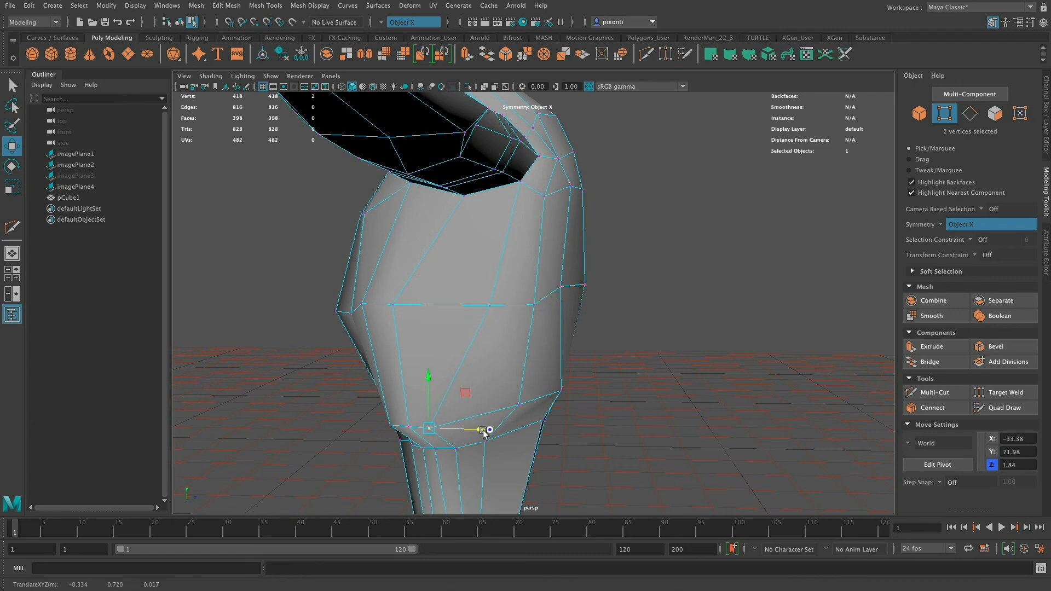
pyautogui.moveTo(485, 430); pyautogui.dragTo(506, 414)
pyautogui.moveTo(457, 387); pyautogui.dragTo(535, 412)
# Shift the next side hem vertex pair back along Z and place the waist pair above it at Z 3.51.
pyautogui.click(408, 428)
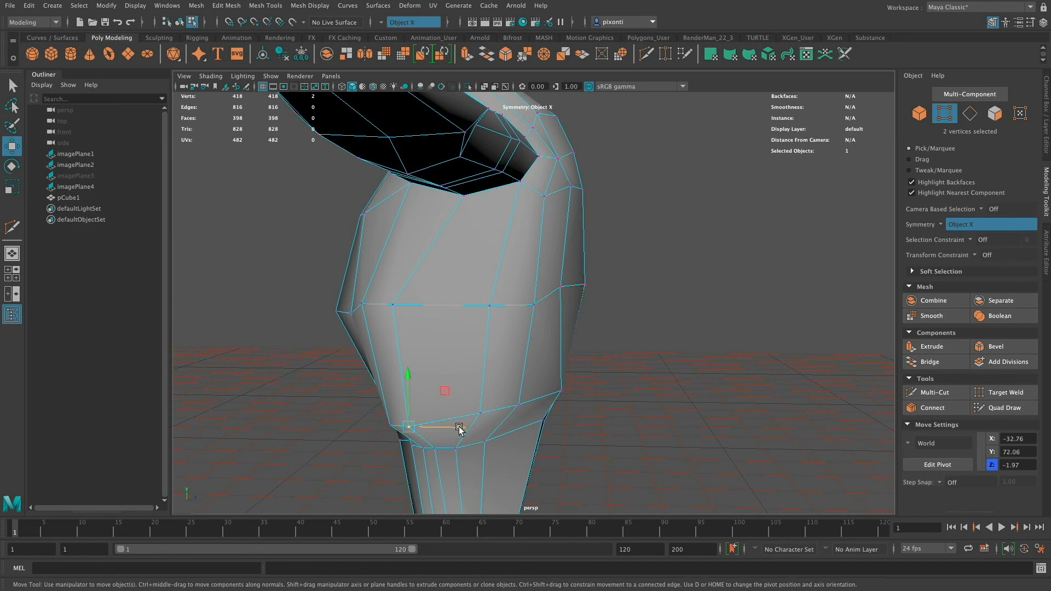
pyautogui.moveTo(461, 427); pyautogui.dragTo(485, 427)
pyautogui.click(394, 304)
pyautogui.moveTo(466, 313); pyautogui.dragTo(493, 305)
pyautogui.keyDown('alt'); pyautogui.moveTo(488, 351); pyautogui.dragTo(499, 346); pyautogui.keyUp('alt')
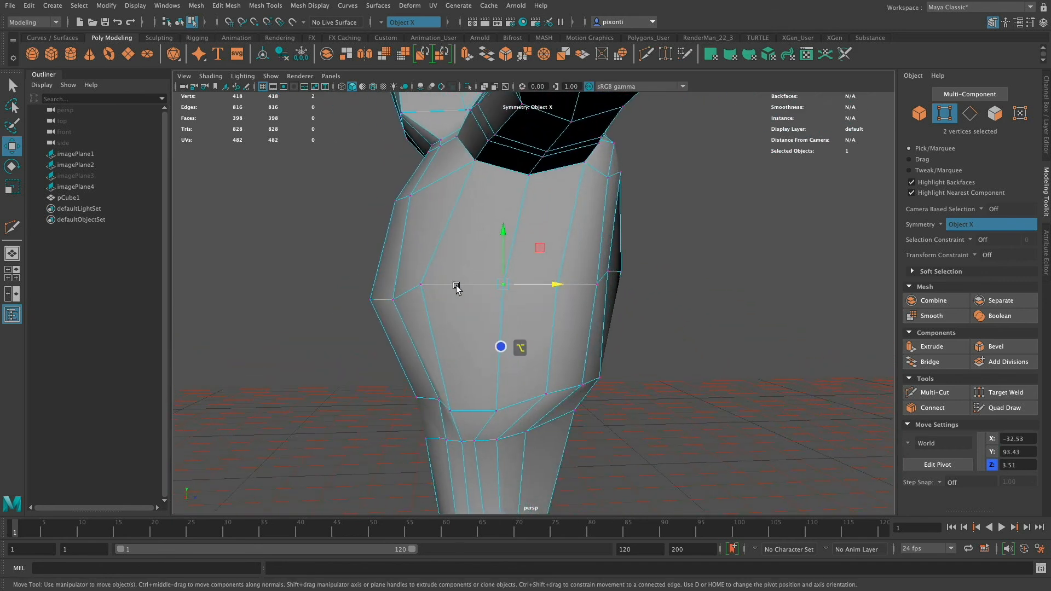
# Move the front side vertices of the jacket's waist and hem backward to even out the edge spacing.
pyautogui.click(421, 284)
pyautogui.moveTo(475, 285); pyautogui.dragTo(489, 286)
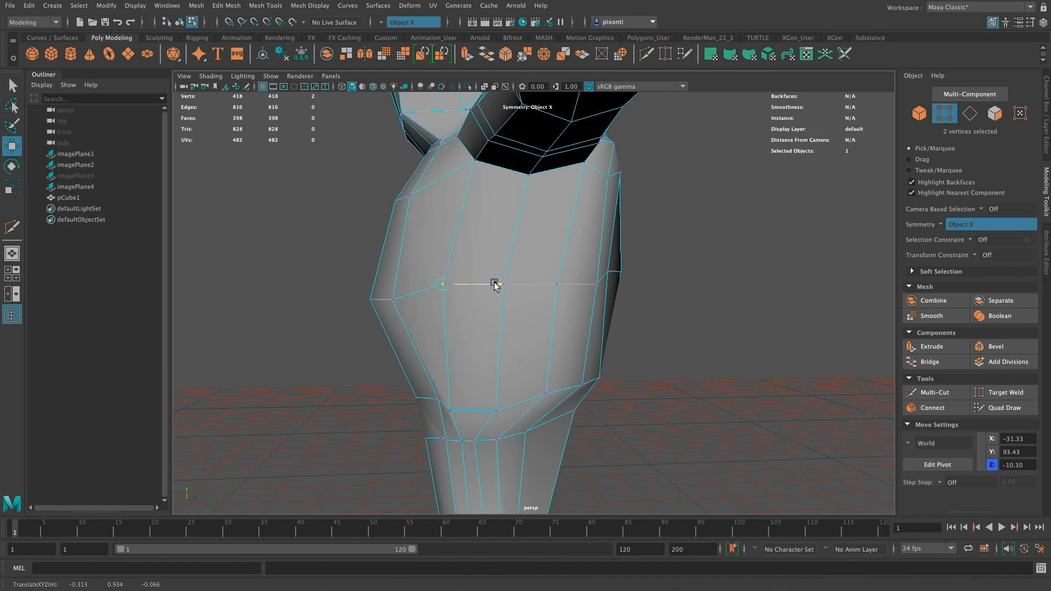
pyautogui.click(458, 410)
pyautogui.moveTo(500, 410); pyautogui.dragTo(520, 411)
pyautogui.keyDown('alt'); pyautogui.moveTo(520, 411); pyautogui.dragTo(539, 399); pyautogui.keyUp('alt')
# Pull the three centre back vertices at the waist, mid back and upper back outward along Z.
pyautogui.click(528, 285)
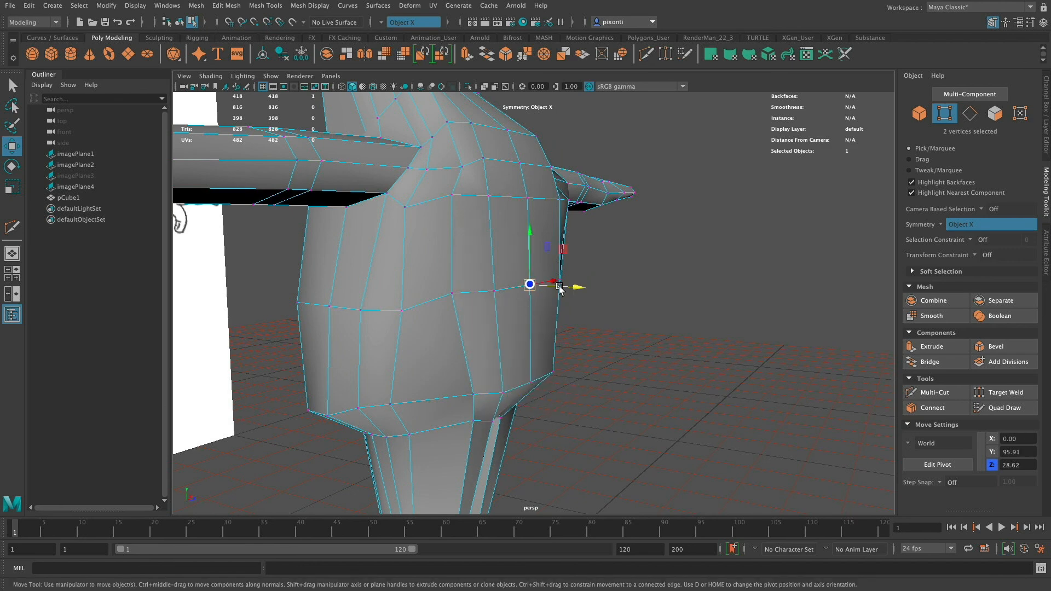
pyautogui.moveTo(573, 288); pyautogui.dragTo(583, 288)
pyautogui.click(529, 197)
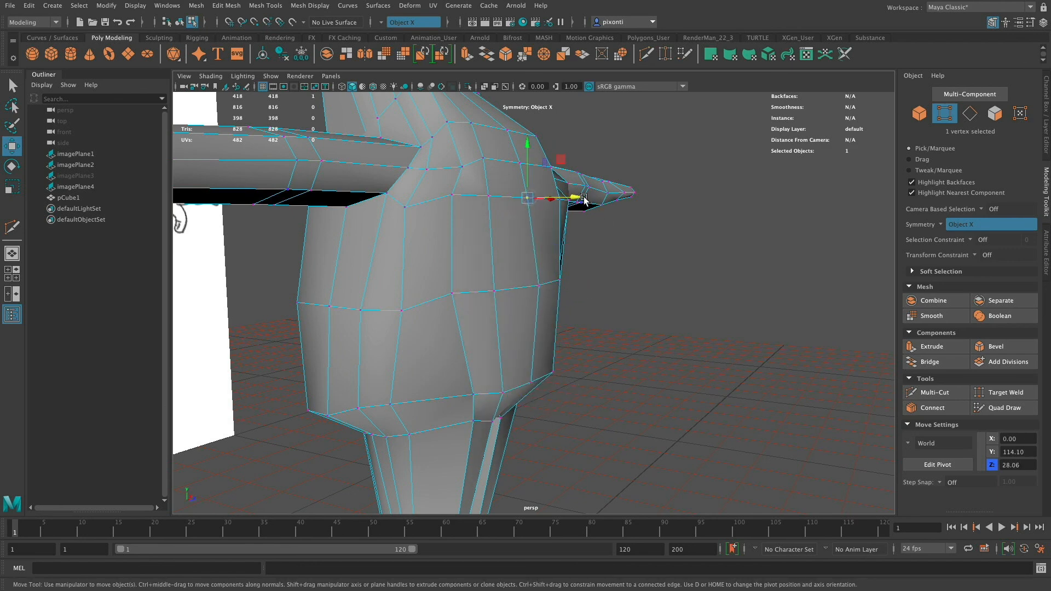
pyautogui.moveTo(578, 197); pyautogui.dragTo(584, 199)
pyautogui.click(520, 163)
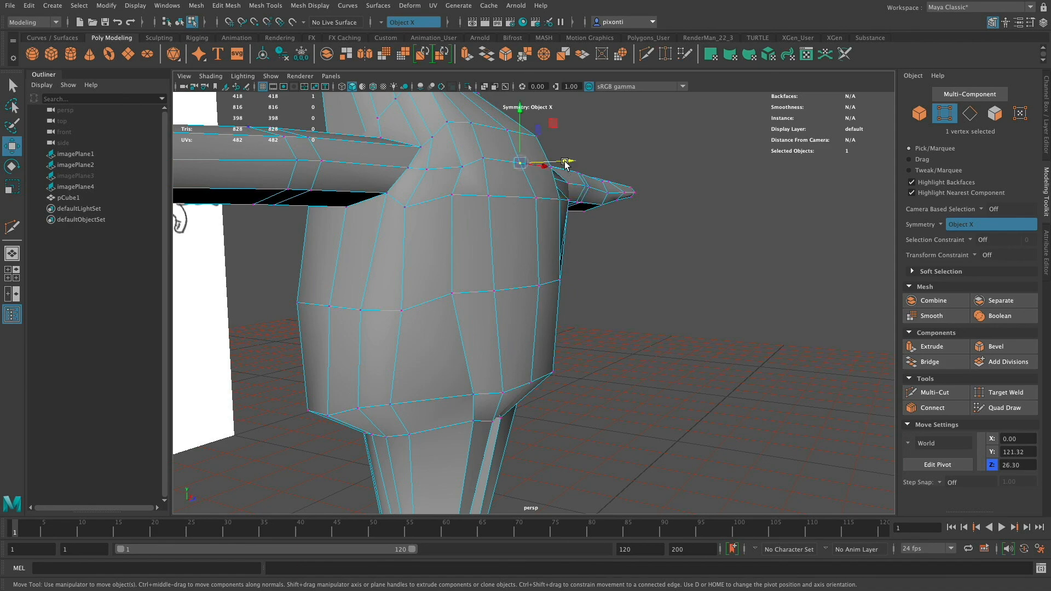
pyautogui.moveTo(567, 163); pyautogui.dragTo(577, 161)
# Move the jacket's back waist pair outward along Z and place the hem pair below it at Z 24.83.
pyautogui.keyDown('alt'); pyautogui.moveTo(569, 253); pyautogui.dragTo(621, 251); pyautogui.keyUp('alt')
pyautogui.click(564, 330)
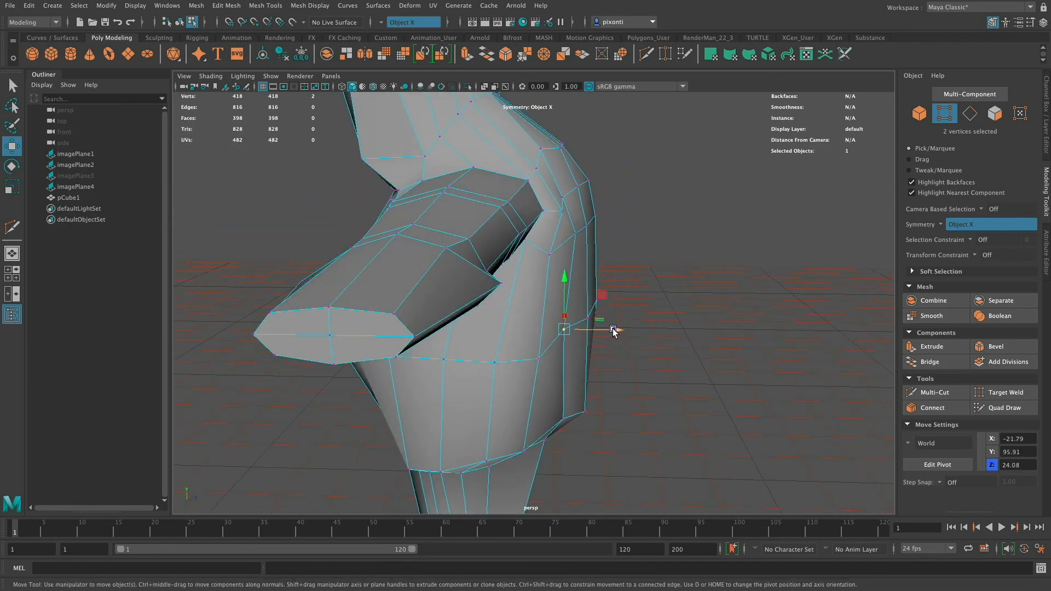
pyautogui.moveTo(614, 331); pyautogui.dragTo(626, 333)
pyautogui.click(564, 418)
pyautogui.keyDown('alt'); pyautogui.moveTo(604, 404); pyautogui.dragTo(551, 370); pyautogui.keyUp('alt')
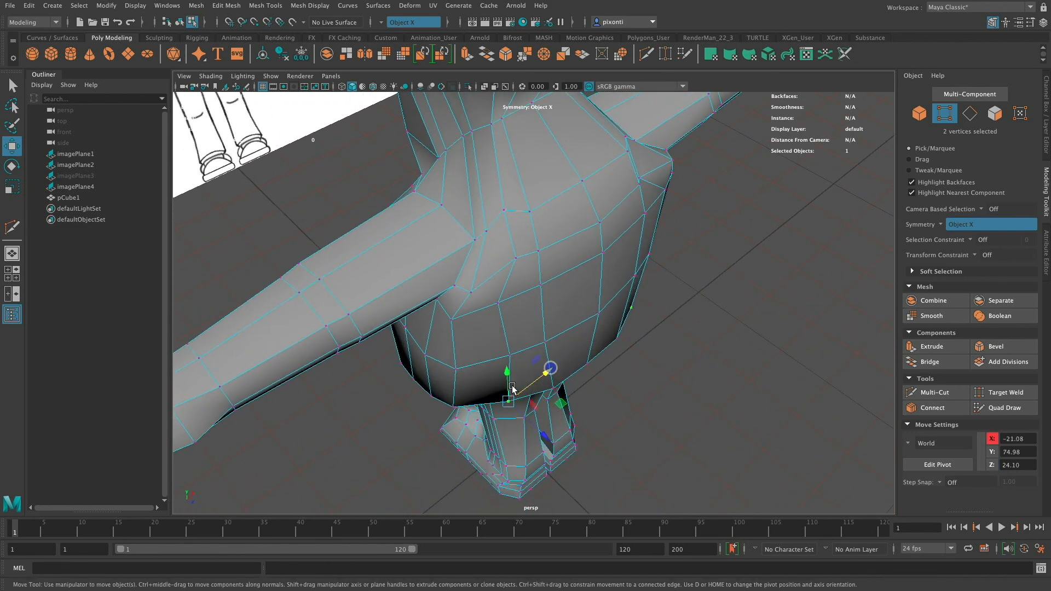
pyautogui.moveTo(538, 430); pyautogui.dragTo(539, 432)
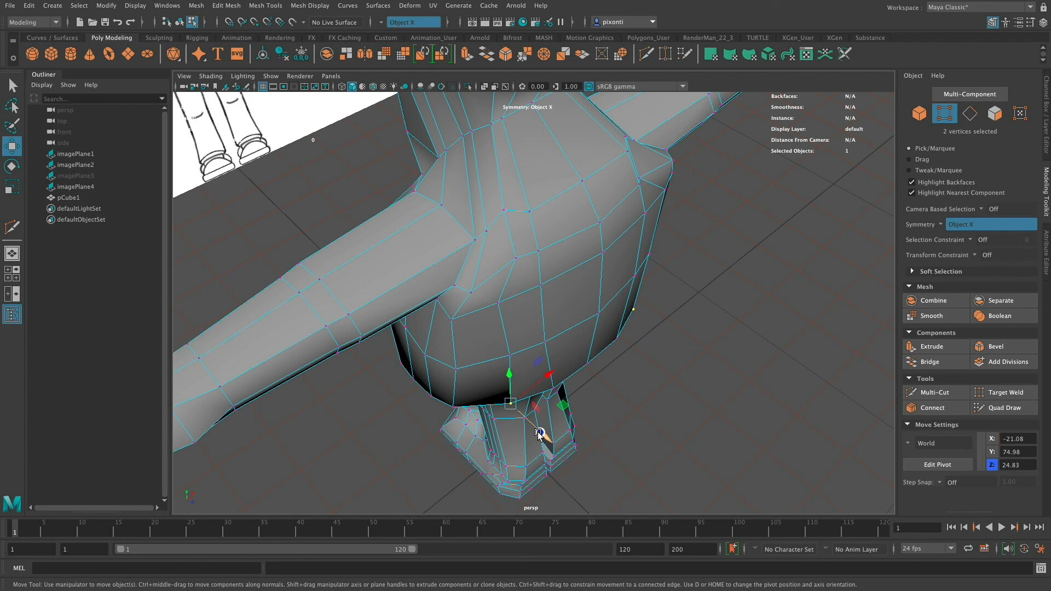
# Round the jacket's side hem by moving its vertex pairs inward to X -30.01, -30.39 and -32.09.
pyautogui.click(453, 406)
pyautogui.moveTo(480, 386); pyautogui.dragTo(486, 382)
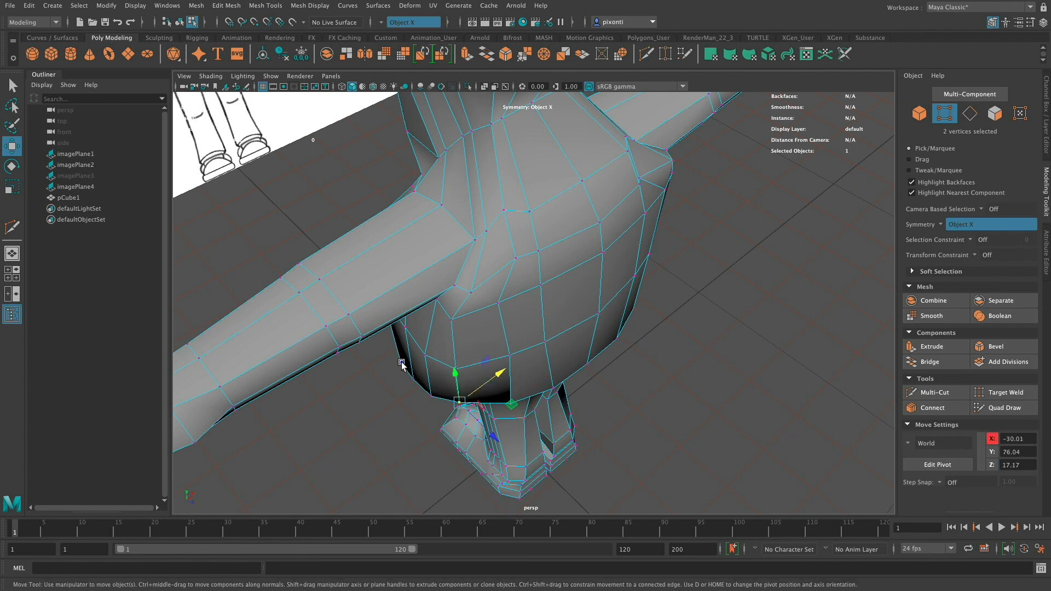
pyautogui.click(402, 362)
pyautogui.moveTo(426, 346); pyautogui.dragTo(432, 340)
pyautogui.click(431, 394)
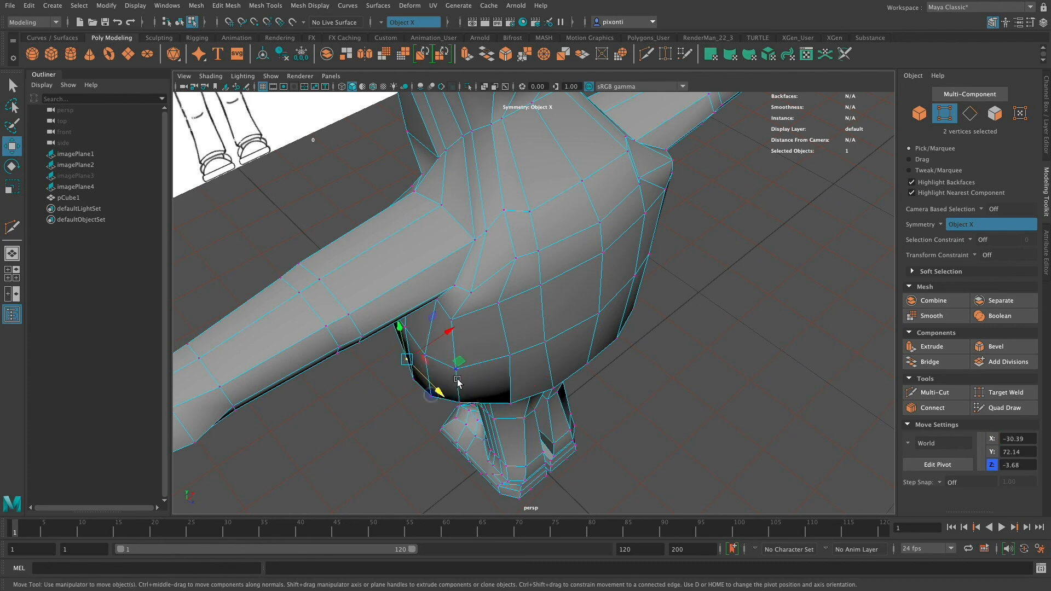
pyautogui.keyDown('alt'); pyautogui.moveTo(481, 390); pyautogui.dragTo(725, 358); pyautogui.keyUp('alt')
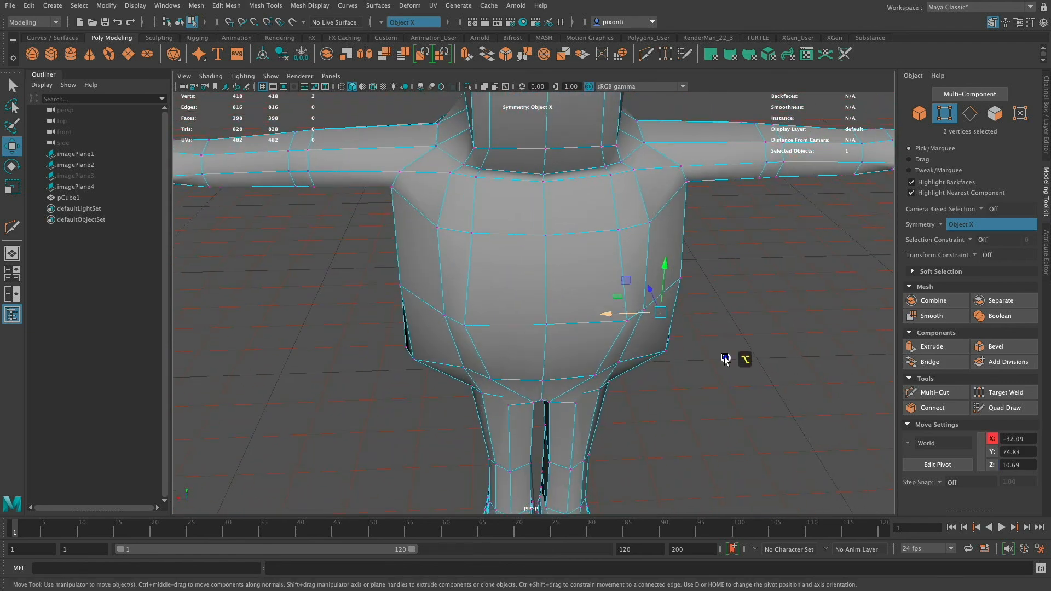
# Move the pair of front waist vertices beside the jacket's centre line inward along X.
pyautogui.click(465, 327)
pyautogui.moveTo(445, 329); pyautogui.dragTo(463, 329)
pyautogui.keyDown('alt'); pyautogui.moveTo(602, 350); pyautogui.dragTo(619, 366); pyautogui.keyUp('alt')
# Adjust the centre front vertices at the jacket's waist and chest, placing the chest vertex at Z -18.61.
pyautogui.click(543, 377)
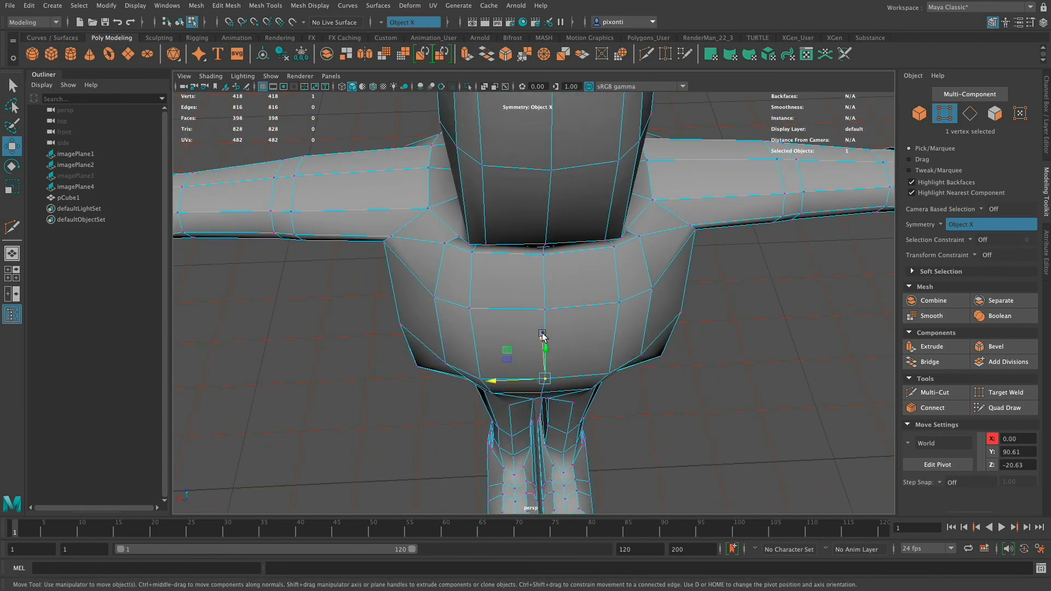
pyautogui.moveTo(542, 334); pyautogui.dragTo(543, 345)
pyautogui.keyDown('alt'); pyautogui.moveTo(583, 372); pyautogui.dragTo(496, 312); pyautogui.keyUp('alt')
pyautogui.doubleClick(538, 323)
pyautogui.click(483, 332)
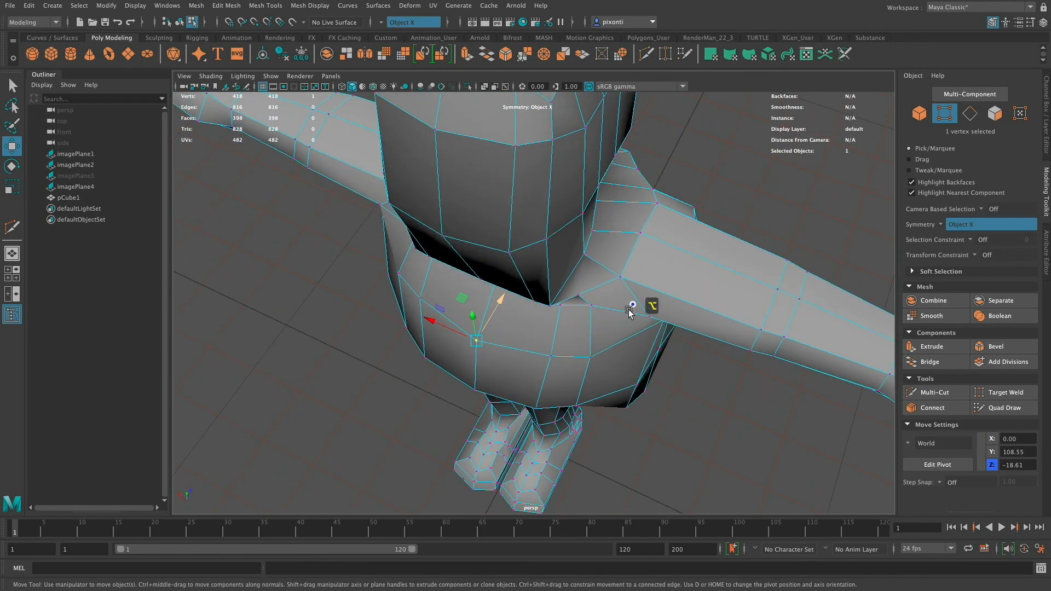
# Move the centre front vertex of the jacket's hem forward to Z -13.07.
pyautogui.keyDown('alt'); pyautogui.moveTo(581, 411); pyautogui.dragTo(680, 326); pyautogui.keyUp('alt')
pyautogui.click(605, 341)
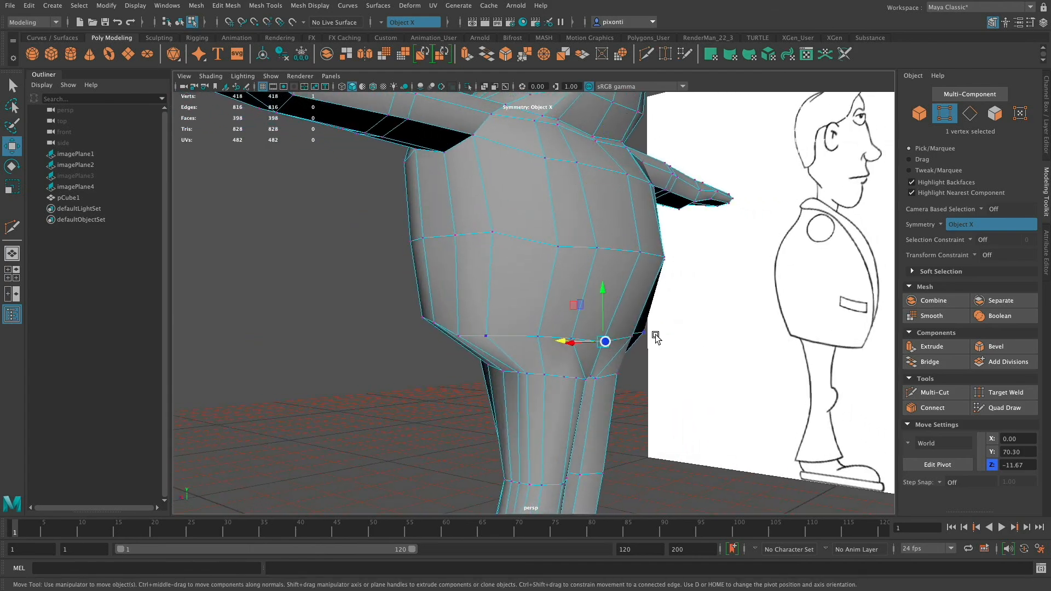
pyautogui.keyDown('alt'); pyautogui.moveTo(586, 356); pyautogui.dragTo(640, 365); pyautogui.keyUp('alt')
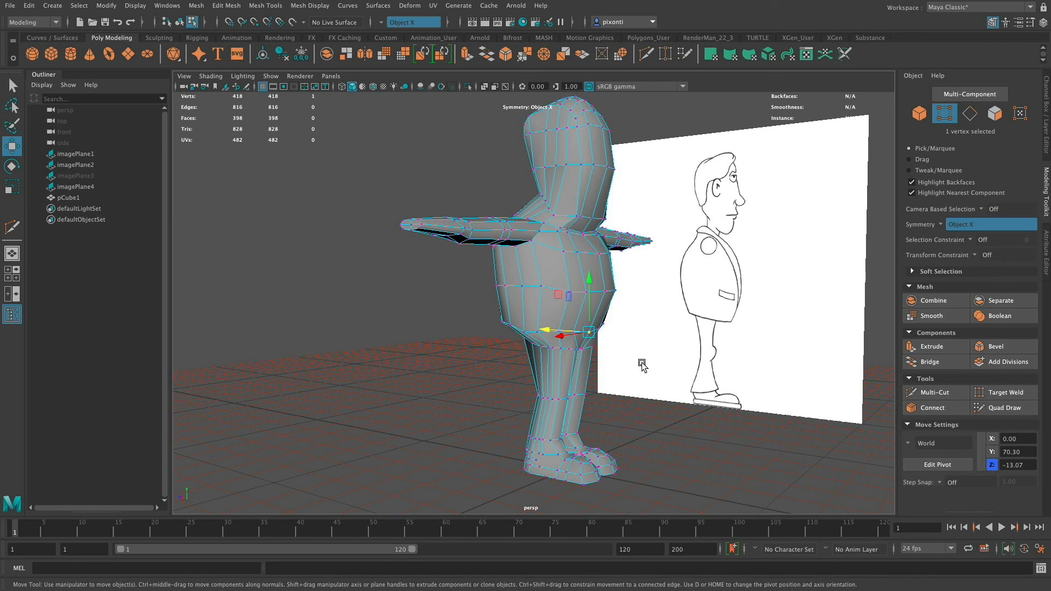